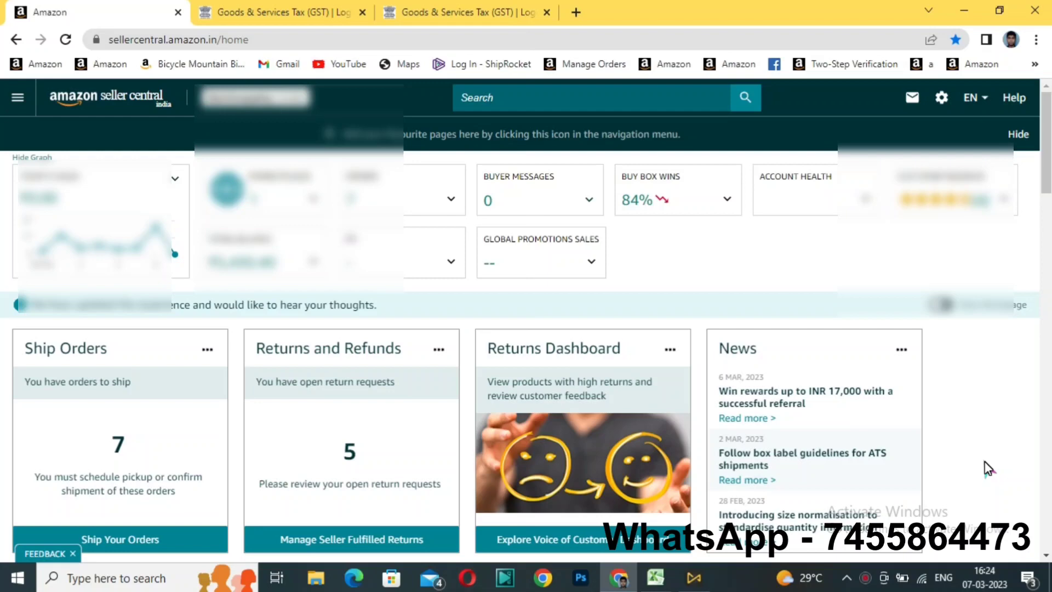
Open Manage Taxes from the Reports section of the Seller Central navigation menu.
left_click(18, 98)
mouse_move(41, 298)
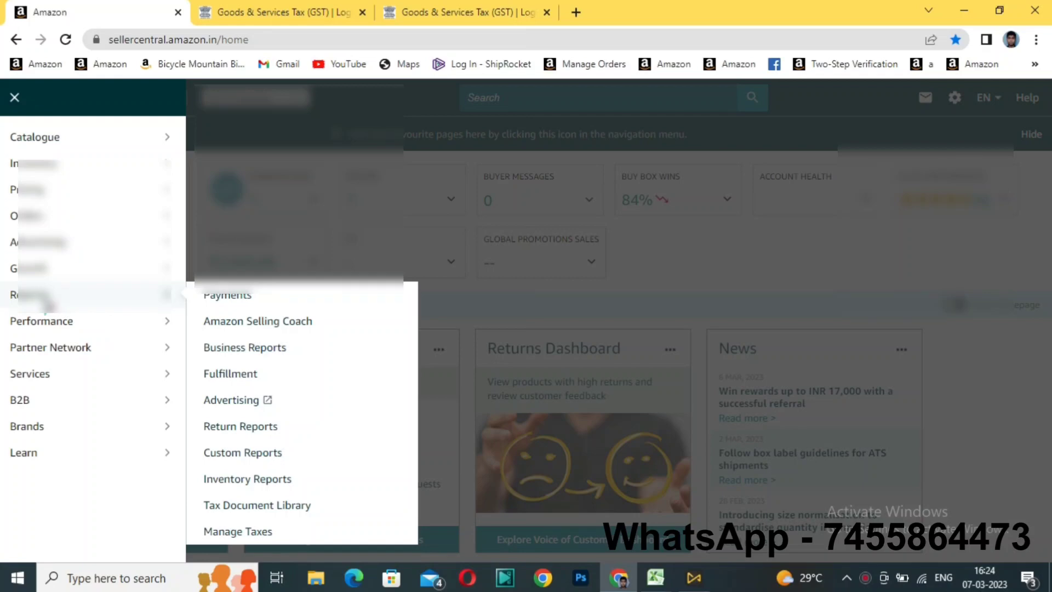
left_click(15, 98)
left_click(15, 98)
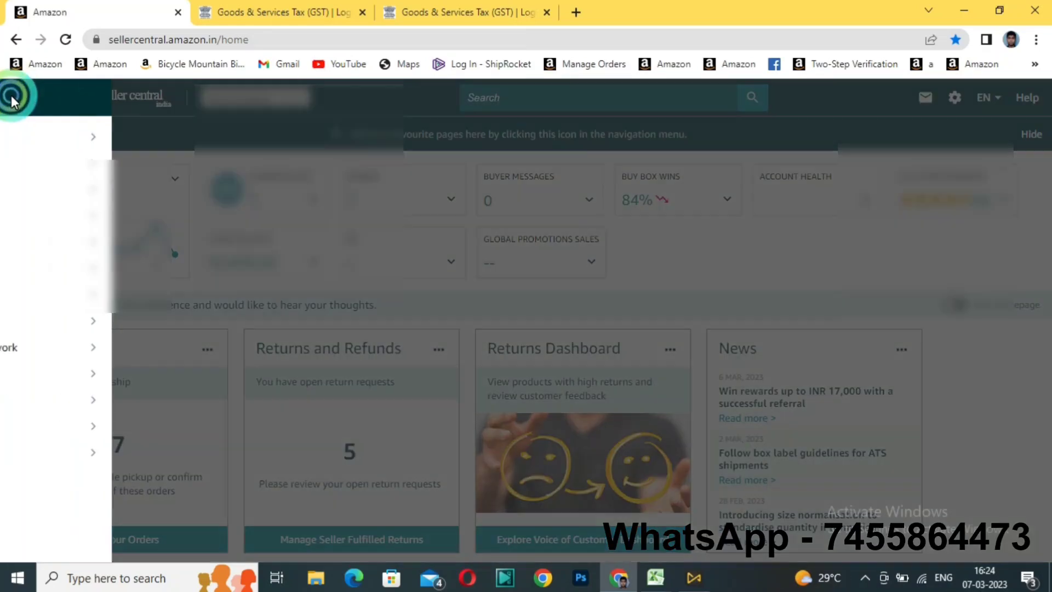
mouse_move(42, 296)
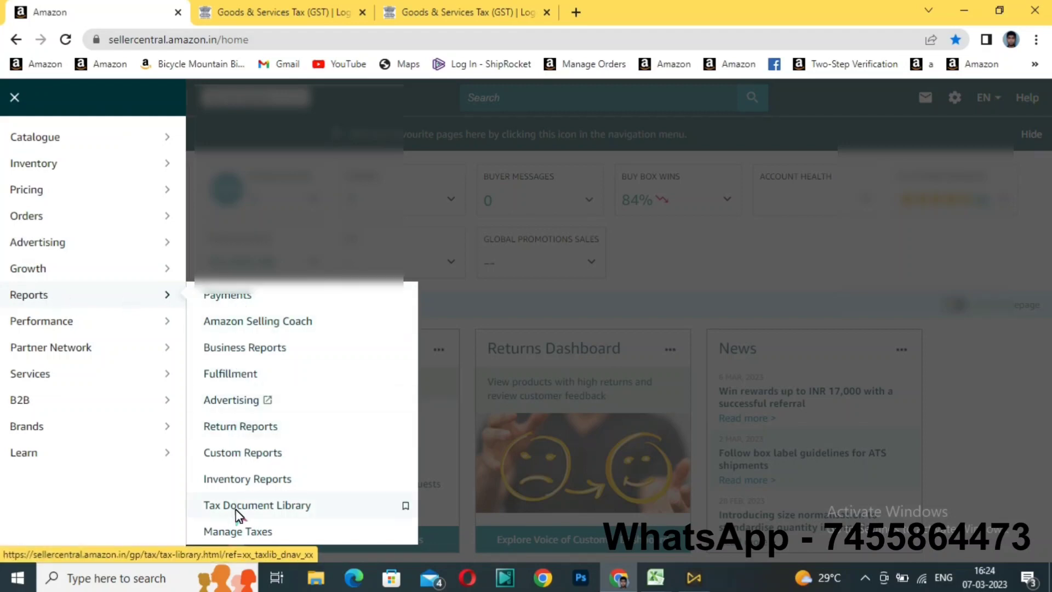
left_click(239, 531)
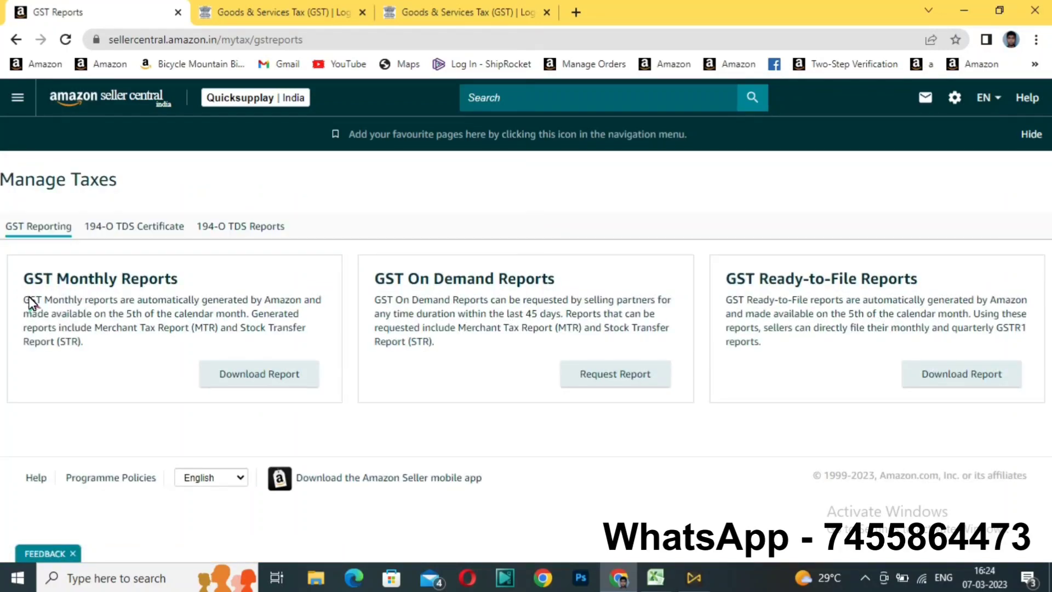
Download the February 2023 B2C merchant tax report from GST Monthly Reports.
left_click(280, 371)
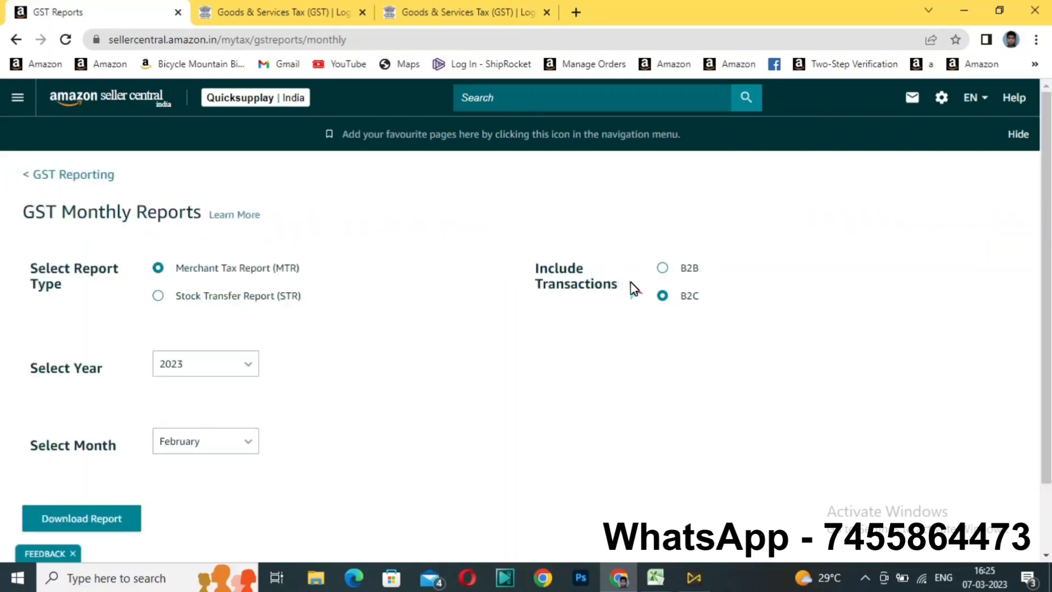
left_click(663, 268)
left_click(663, 297)
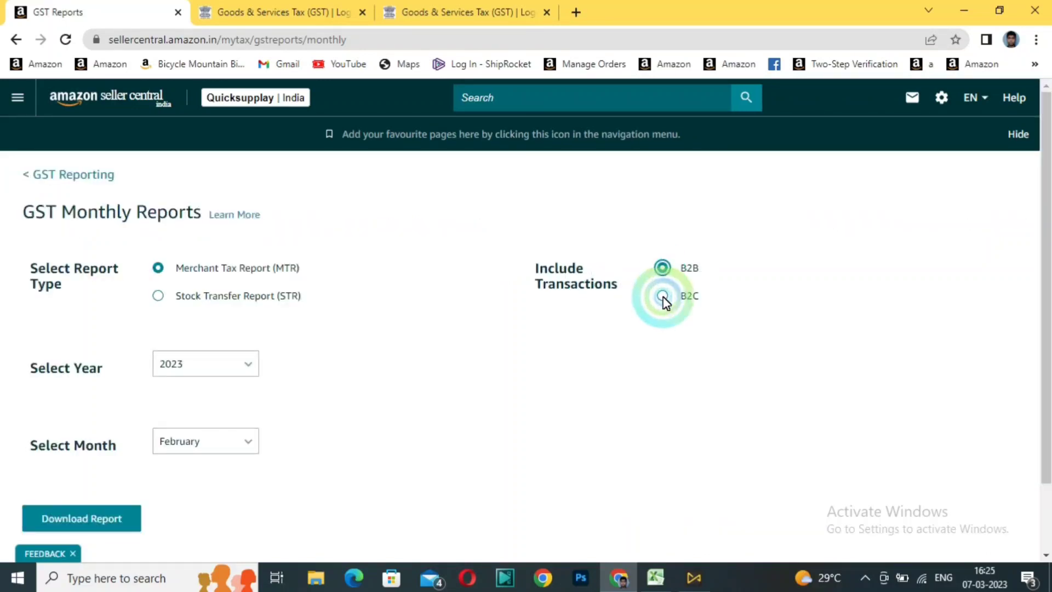
left_click(662, 267)
left_click(67, 520)
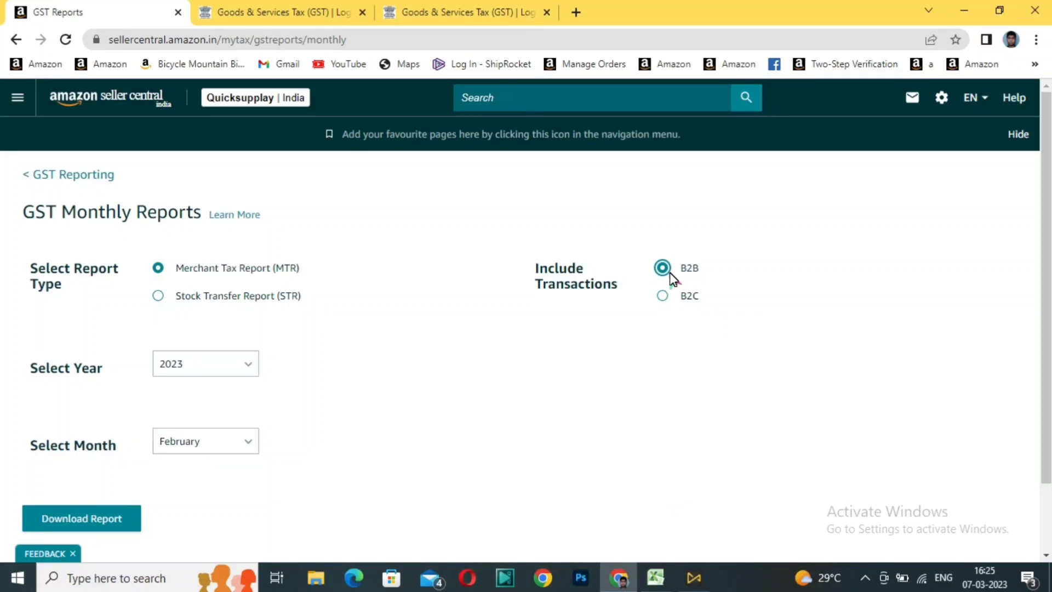
left_click(100, 515)
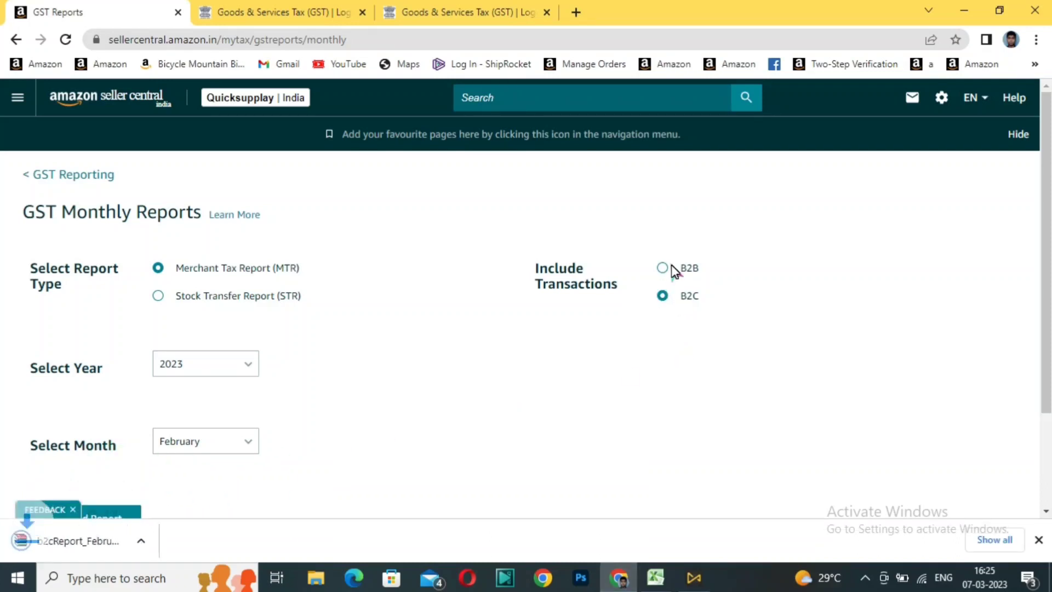
Download the February 2023 B2B merchant tax report.
left_click(673, 268)
left_click(117, 510)
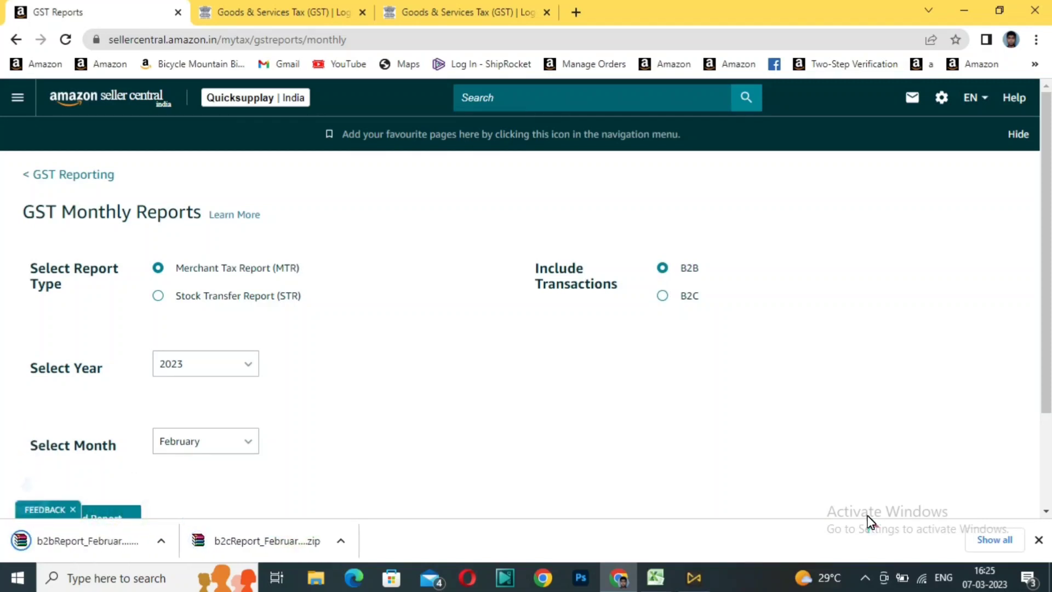
mouse_move(661, 579)
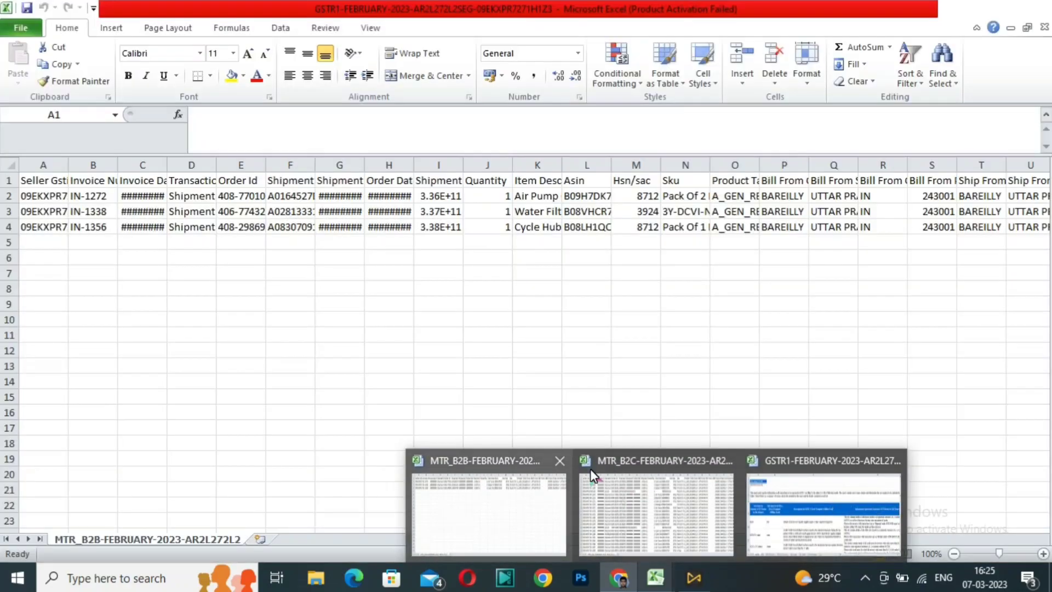
mouse_move(627, 466)
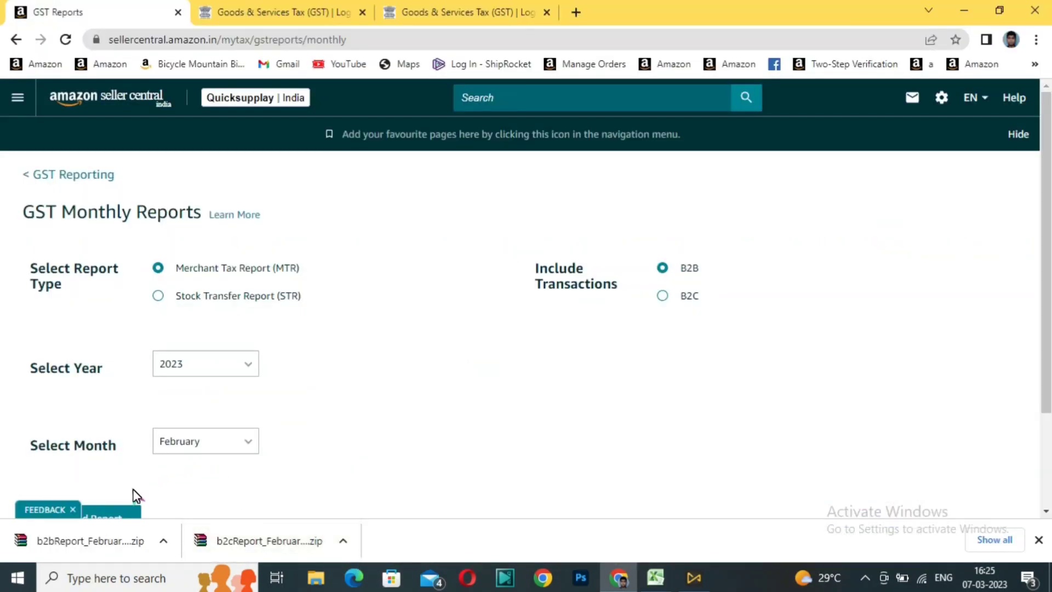
Return to the Manage Taxes page through the Reports menu.
left_click(19, 98)
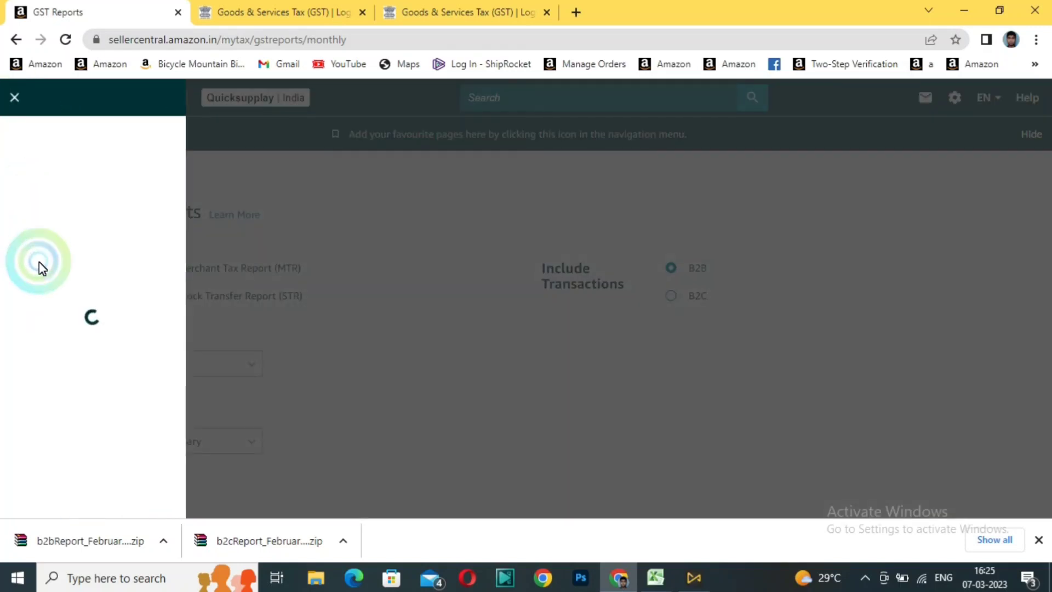
mouse_move(61, 303)
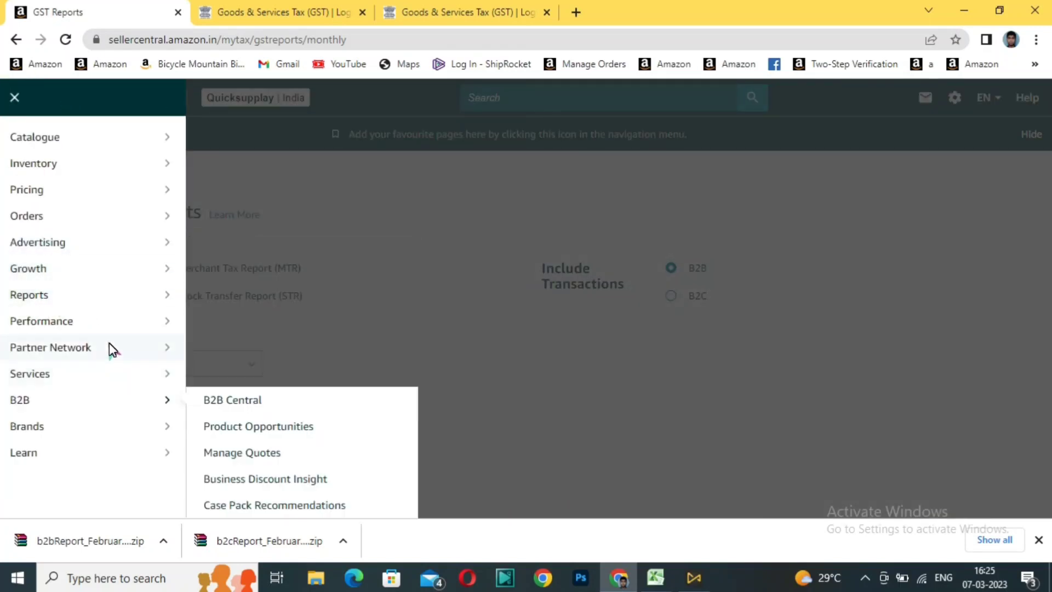
left_click(247, 465)
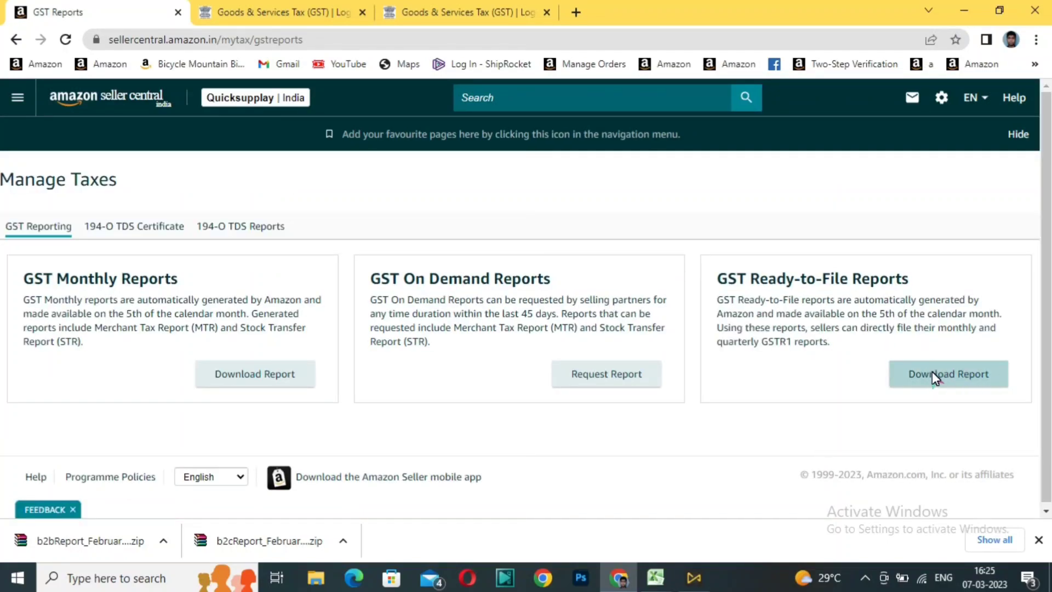
Download the GSTR1 Monthly February 2023 ready-to-file report and bring its workbook up in Excel.
left_click(932, 372)
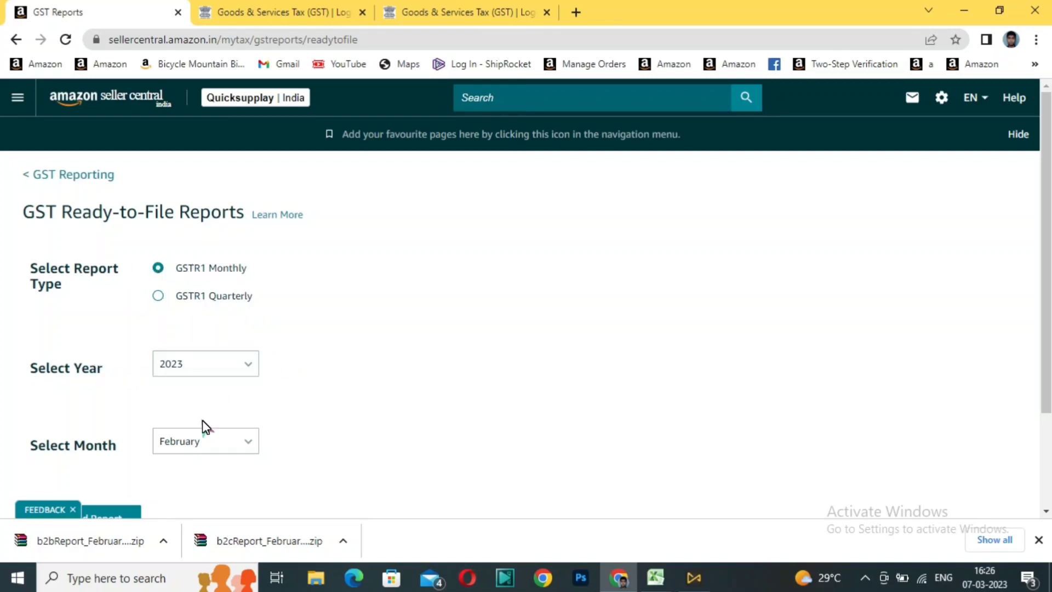
scroll(289, 438, "down", 1)
scroll(288, 439, "down", 1)
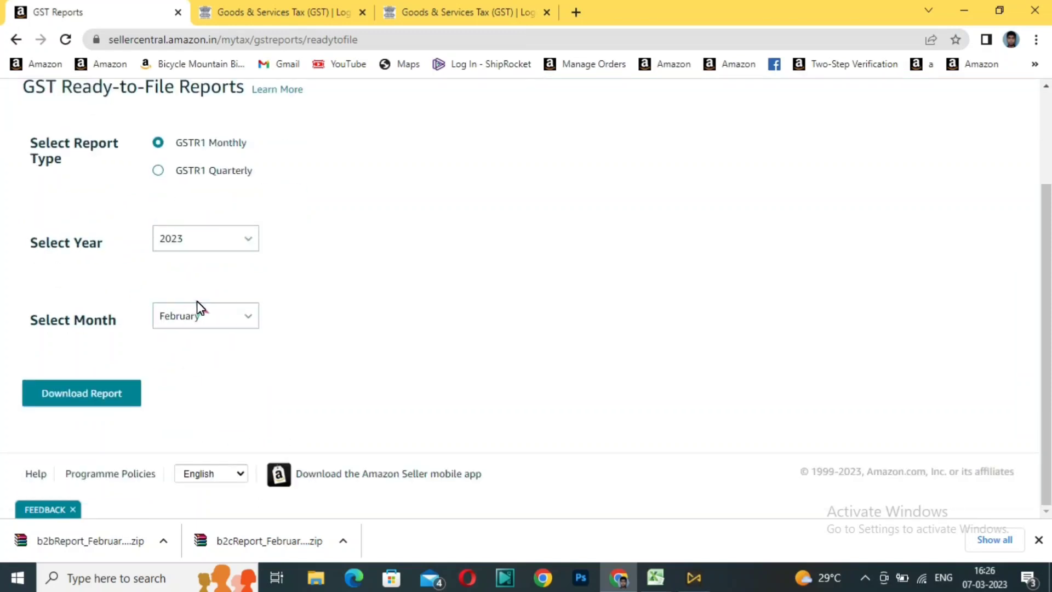
left_click(91, 390)
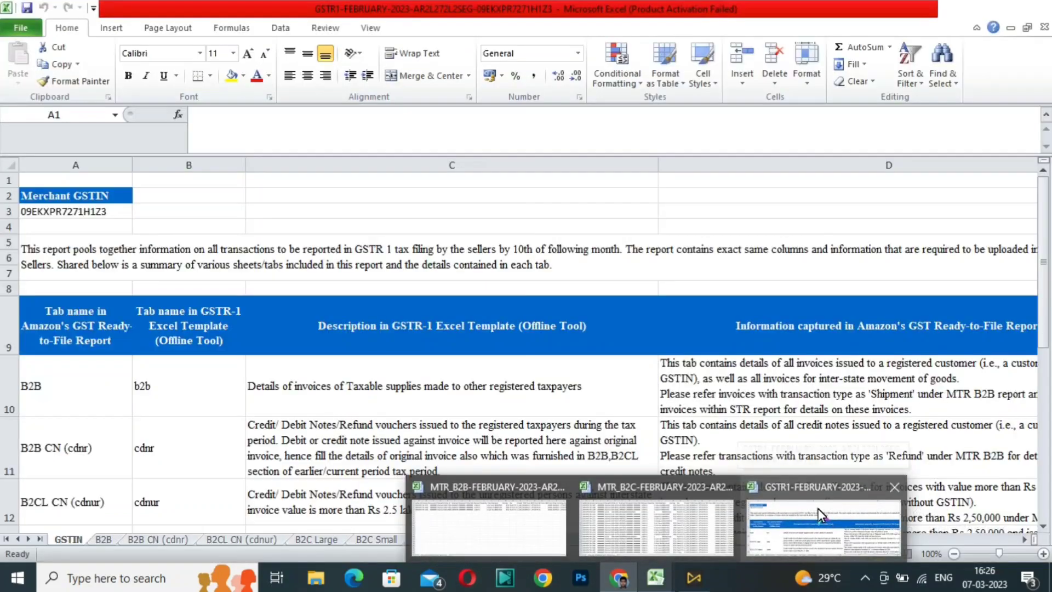
left_click(818, 508)
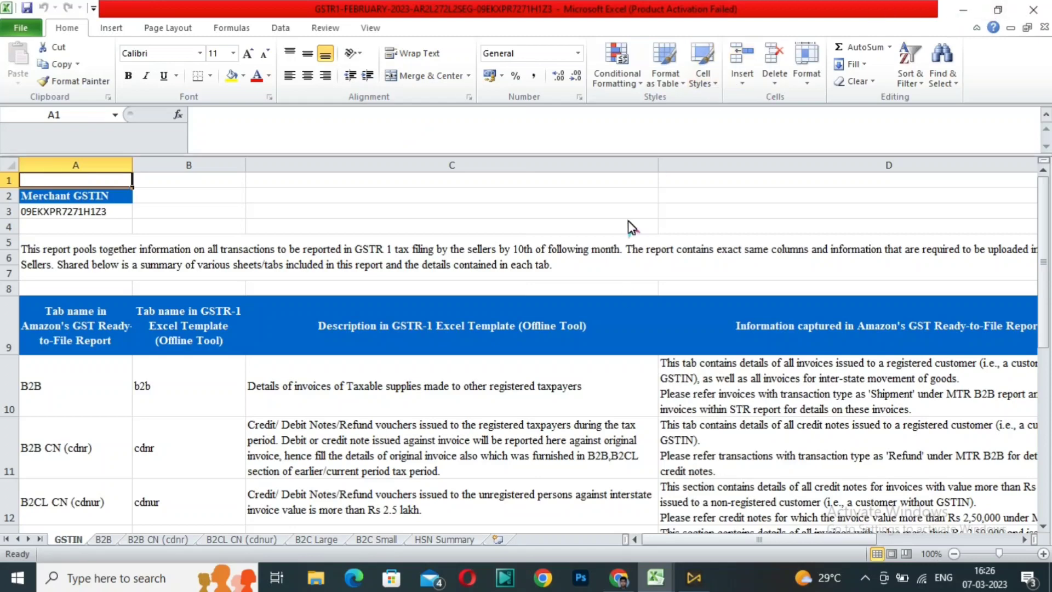
Widen the Rate column on the B2C Small sheet so rates show 0.12.
left_click(378, 540)
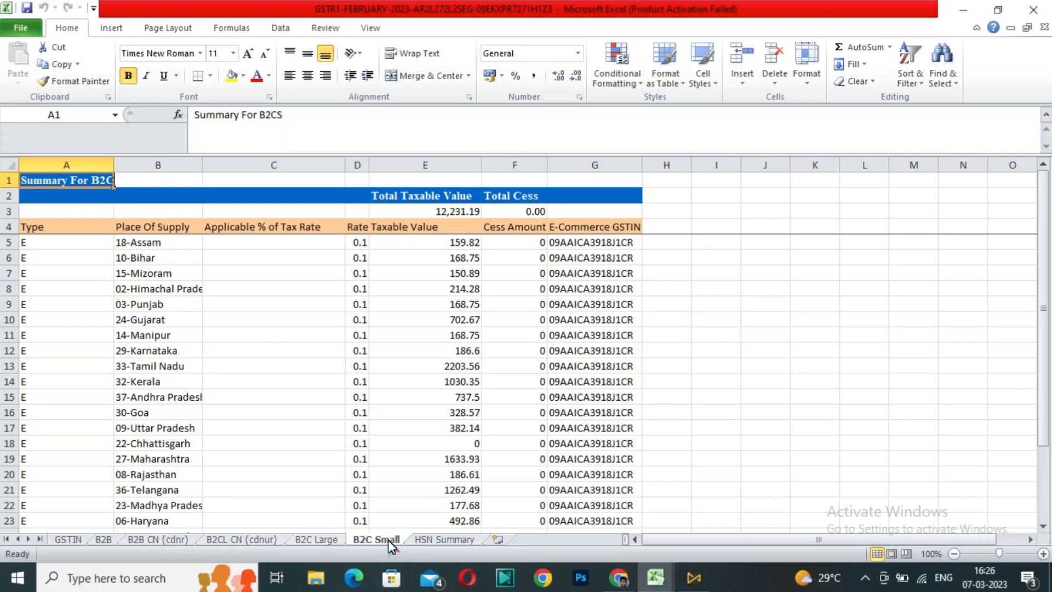
left_click(151, 248)
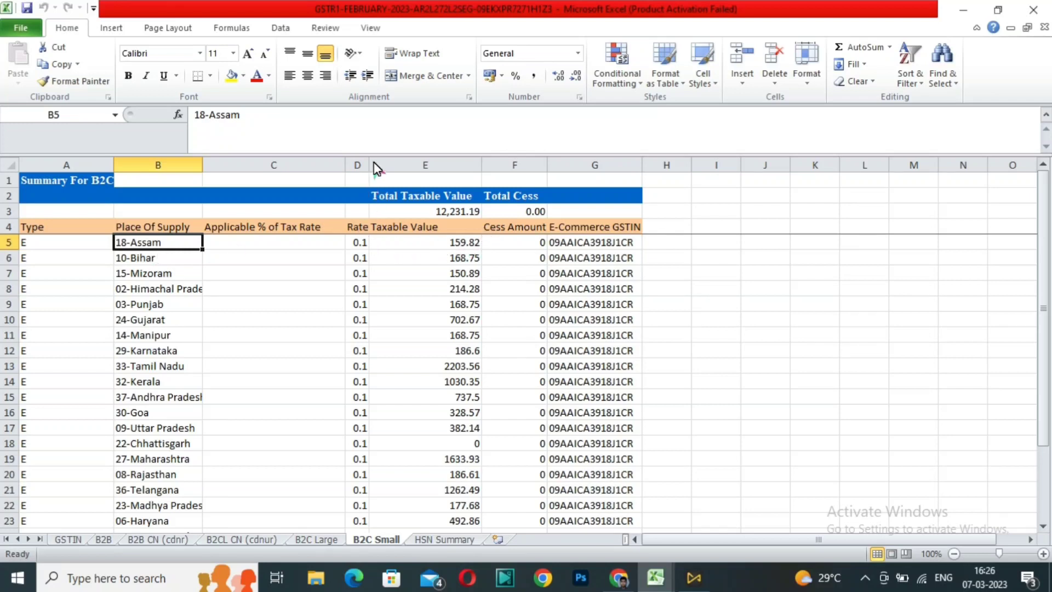
left_click_drag(371, 165, 390, 165)
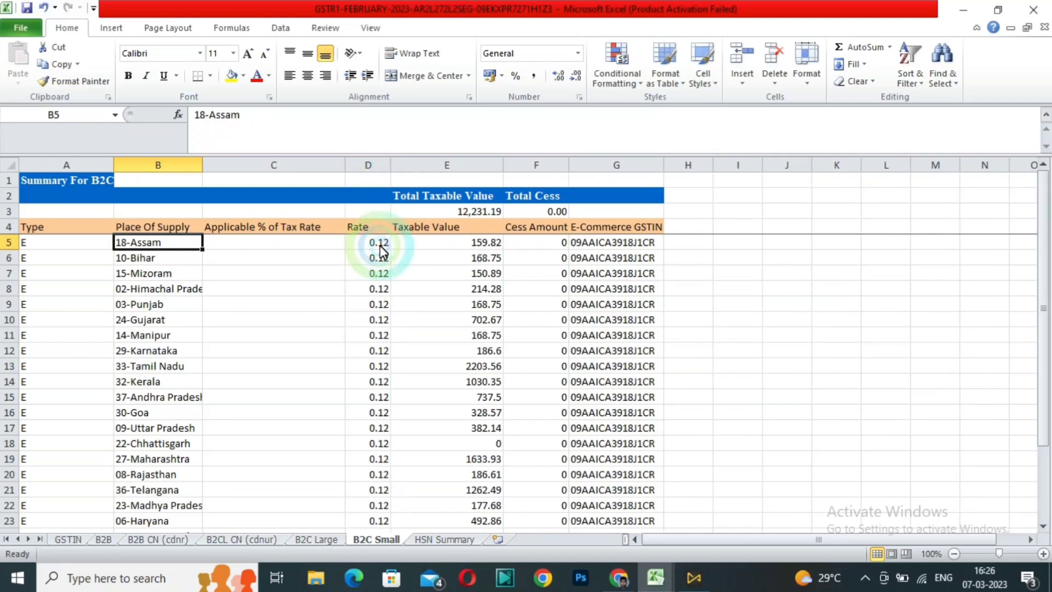
left_click(380, 246)
scroll(379, 334, "down", 7)
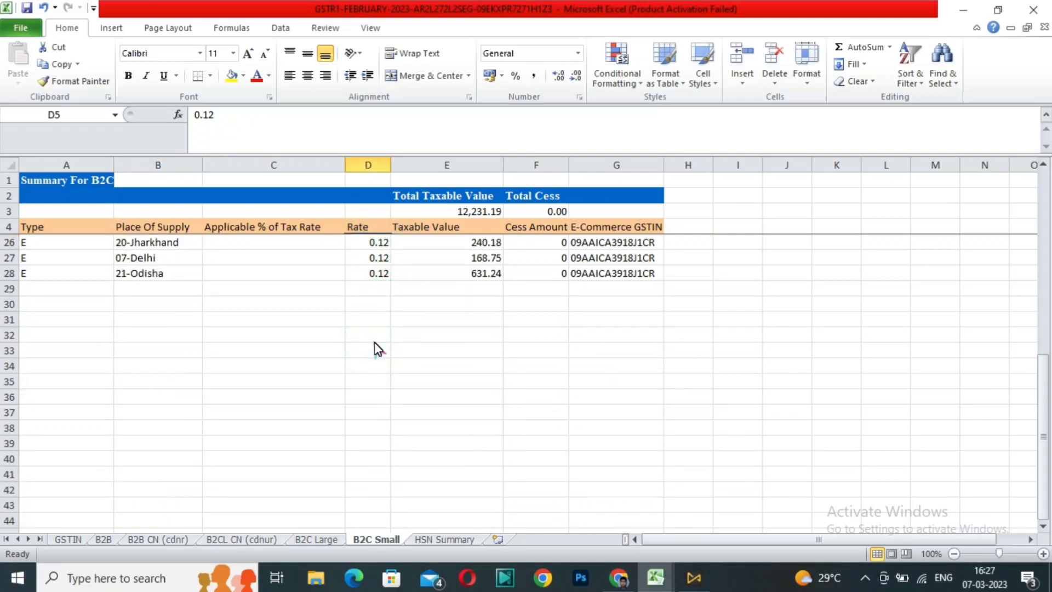
scroll(378, 349, "up", 7)
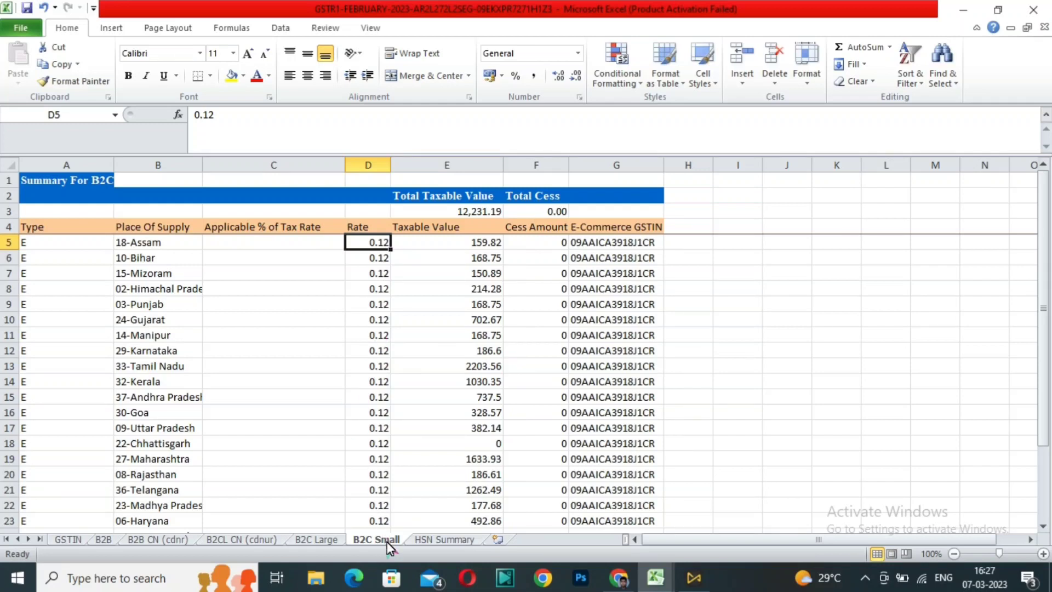
Review the first B2B invoice's fields along row 5, then return to the browser.
left_click(104, 540)
left_click(139, 249)
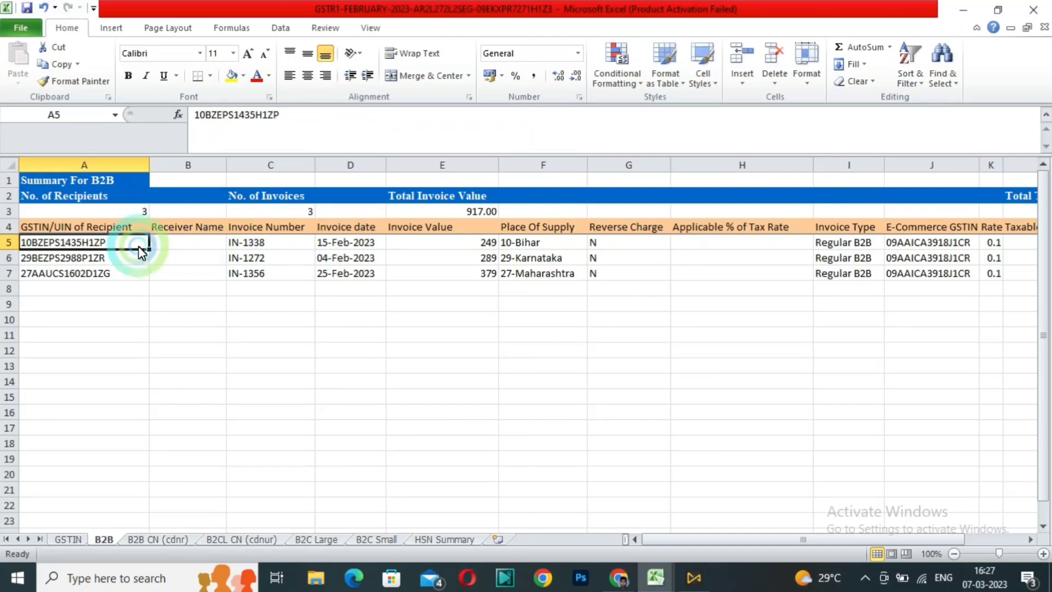
key("Right")
key("Right")
key("Right")
key("Right")
key("Right")
key("Right")
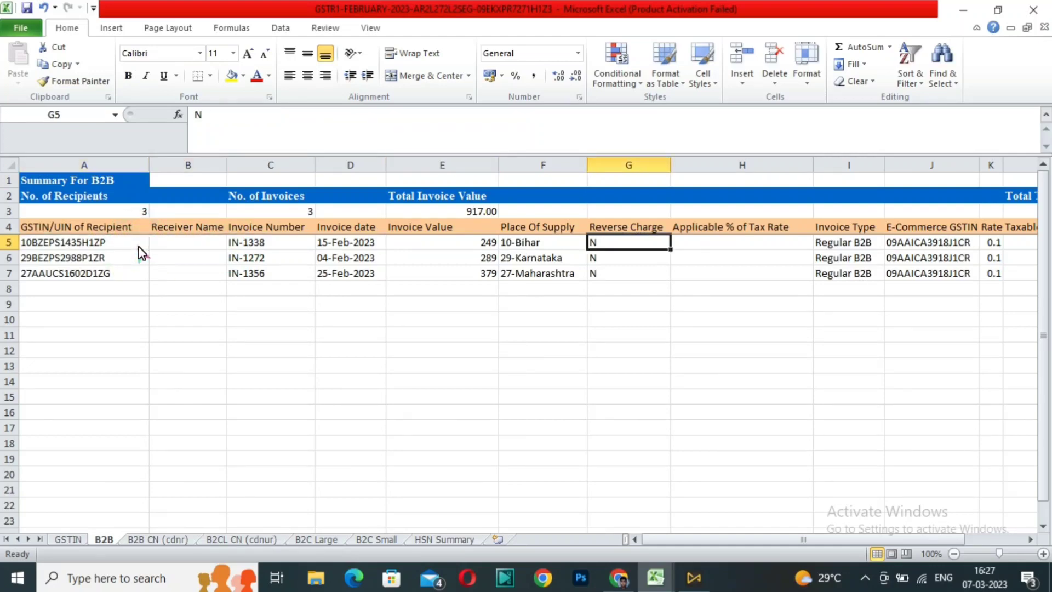
key("Left")
key("Left")
key("Left")
key("Left")
key("Left")
key("Left")
key("Right")
key("Right")
key("Right")
key("Right")
key("Right")
key("Right")
key("Right")
key("Right")
key("Right")
key("Right")
key("Right")
key("Right")
key("Right")
key("Right")
key("Right")
key("Right")
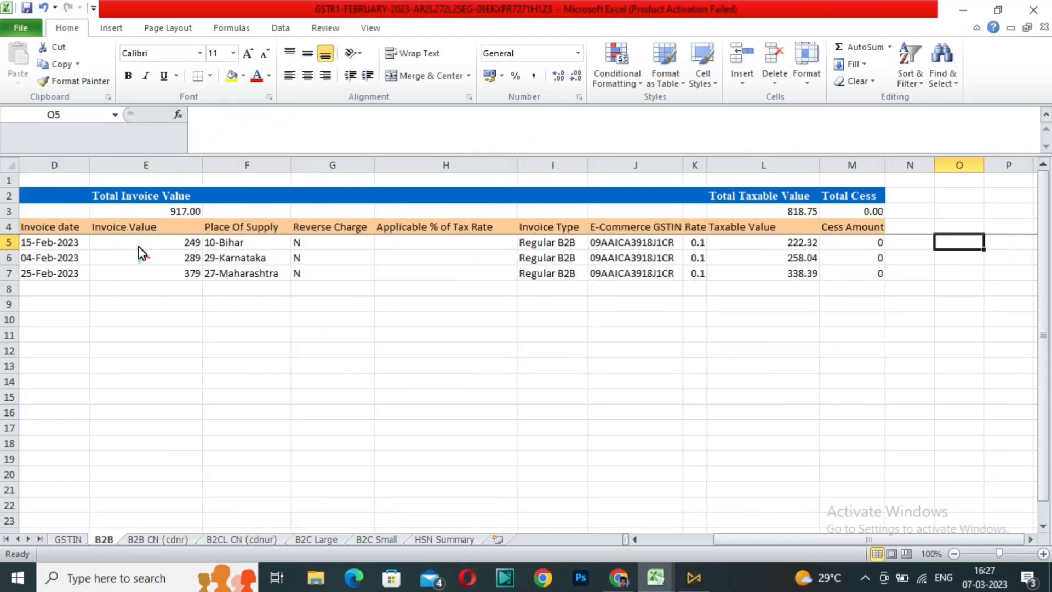
key("Left")
key("Left")
key("Left")
key("Left")
key("Left")
key("Left")
key("Left")
key("Left")
key("Left")
key("Left")
key("Left")
key("Left")
key("Left")
key("Left")
key("Left")
key("Left")
key("Right")
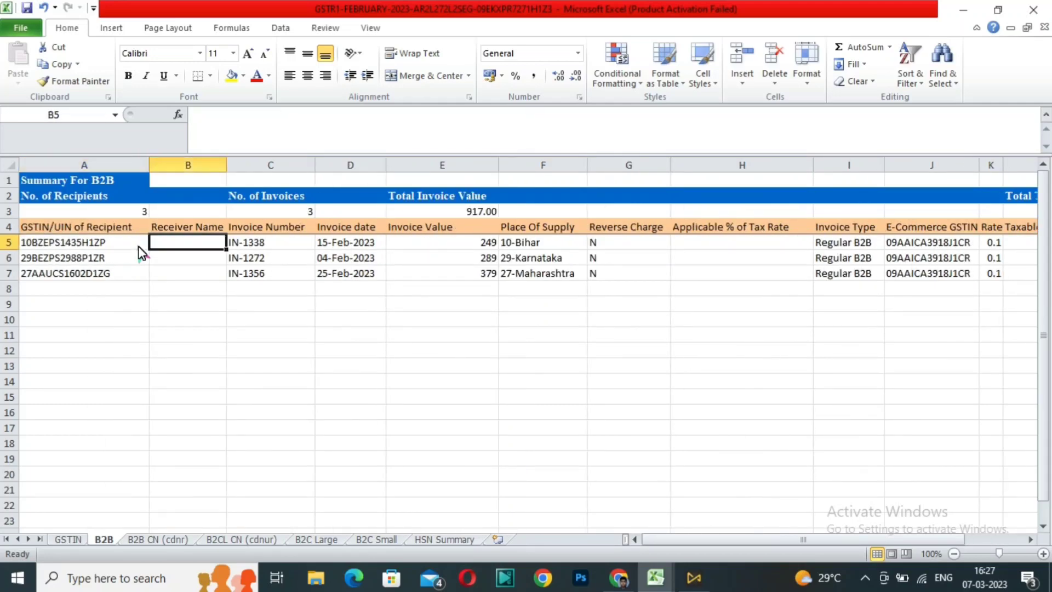
key("Right")
key("Right")
key("Right")
key("Right")
key("Right")
key("Right")
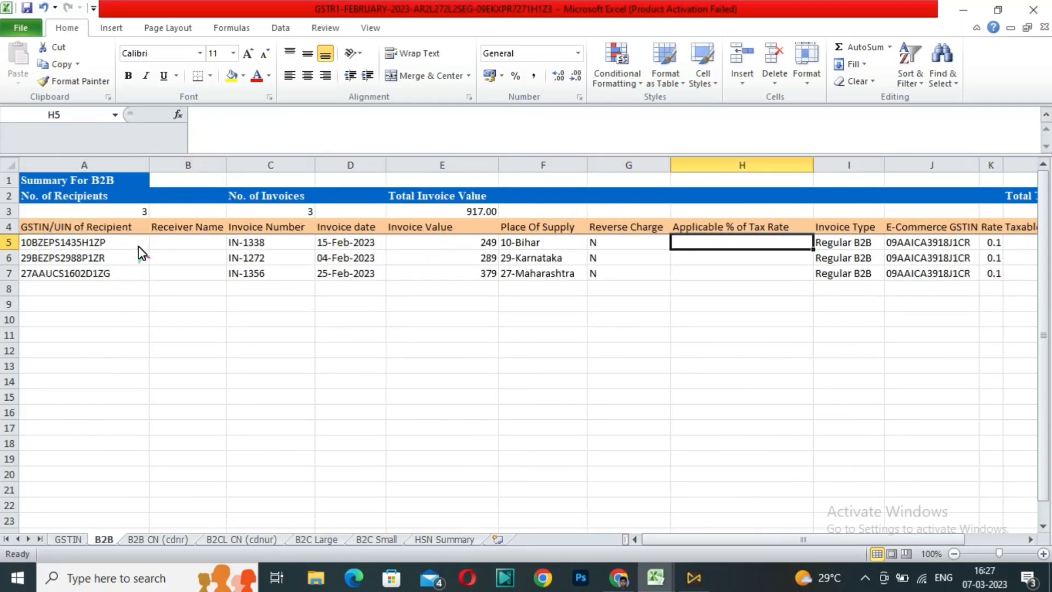
left_click(619, 577)
left_click(382, 303)
Log in to the GST portal by entering the captcha code, then go to the Return Dashboard.
left_click(294, 12)
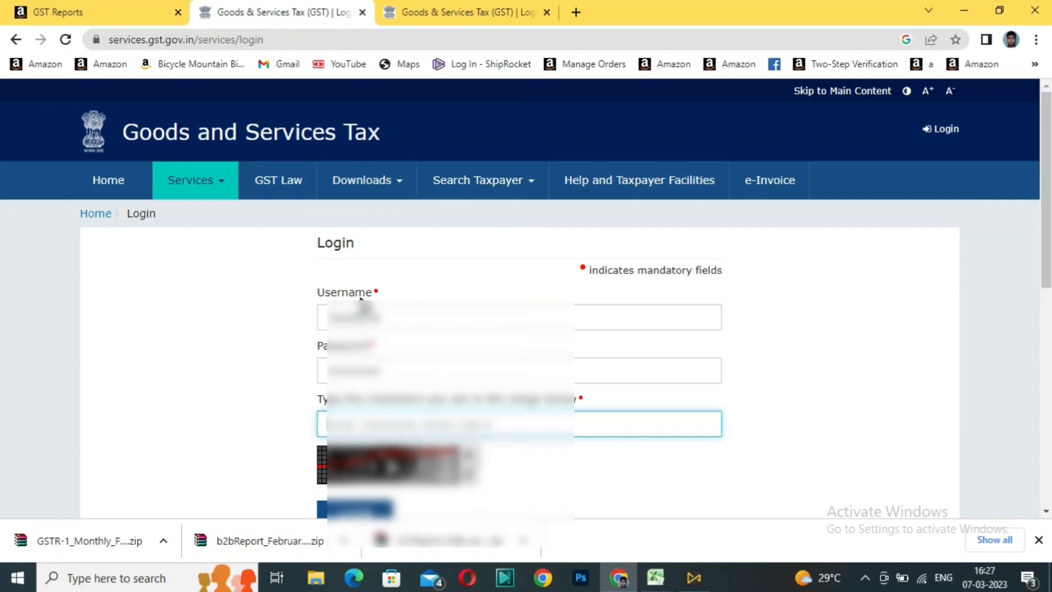
left_click(411, 430)
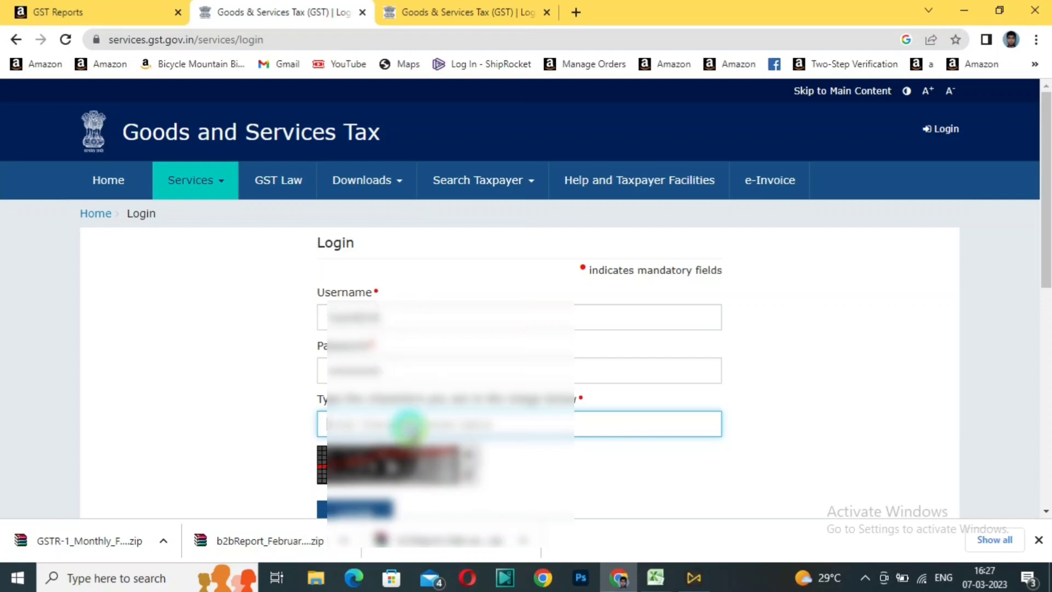
type("113")
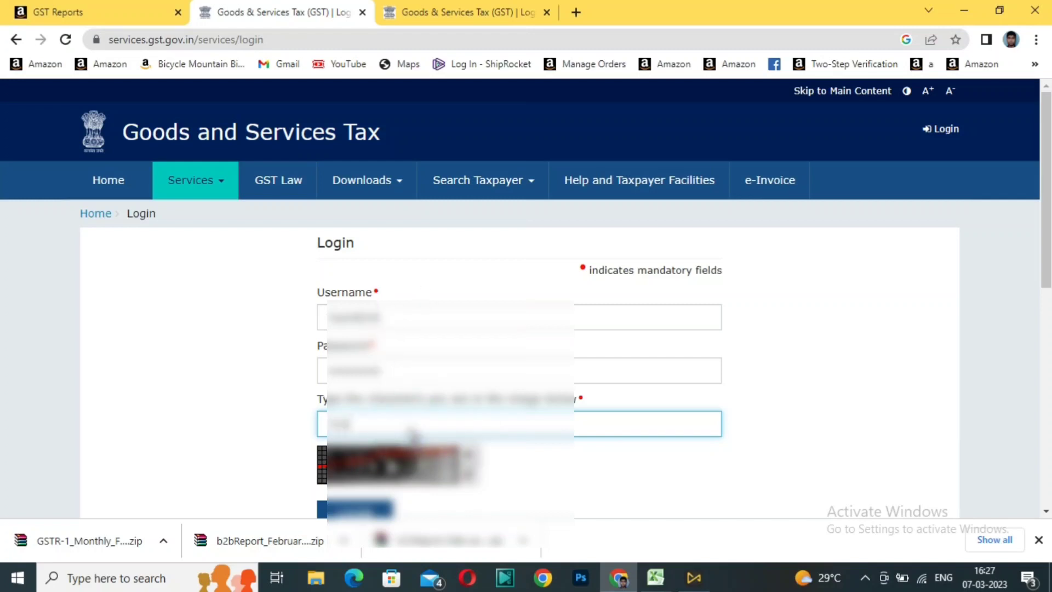
type("18")
key("Return")
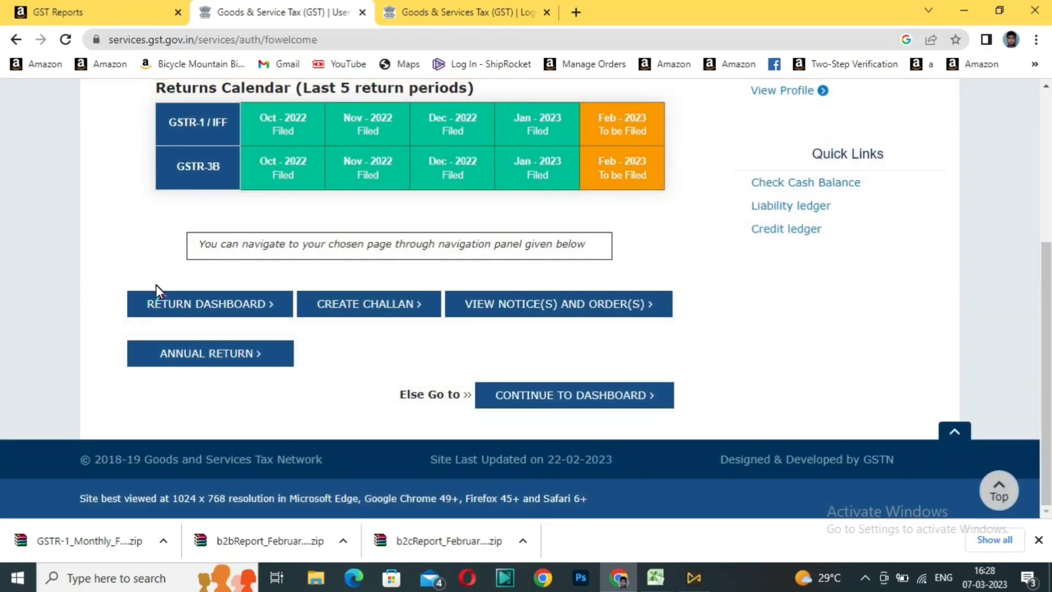
left_click(255, 299)
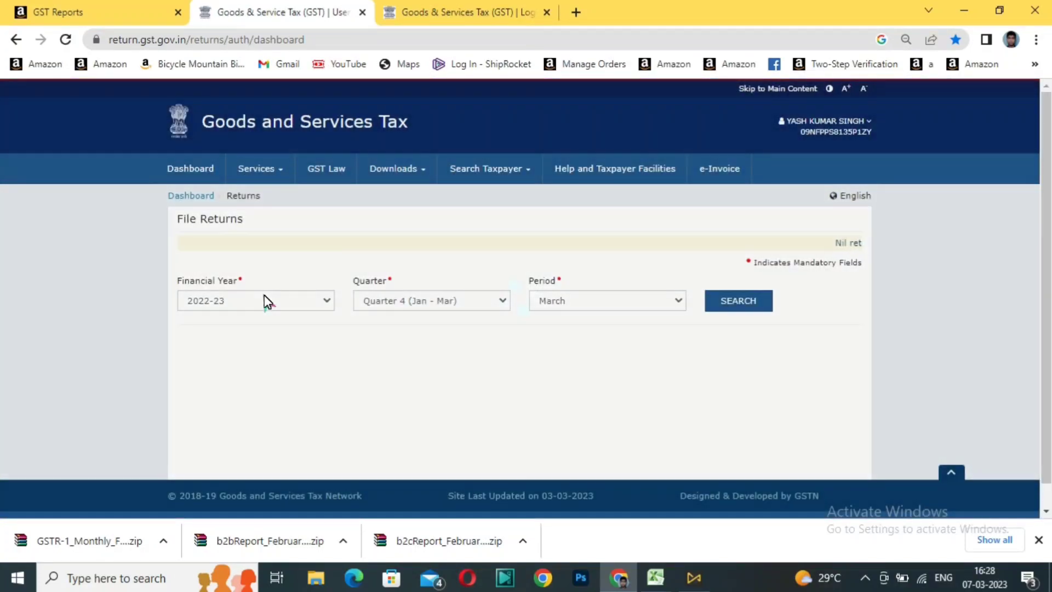
Search returns for 2022-23, Quarter 4 (Jan - Mar), February, and choose Prepare Online for GSTR-1.
left_click(263, 298)
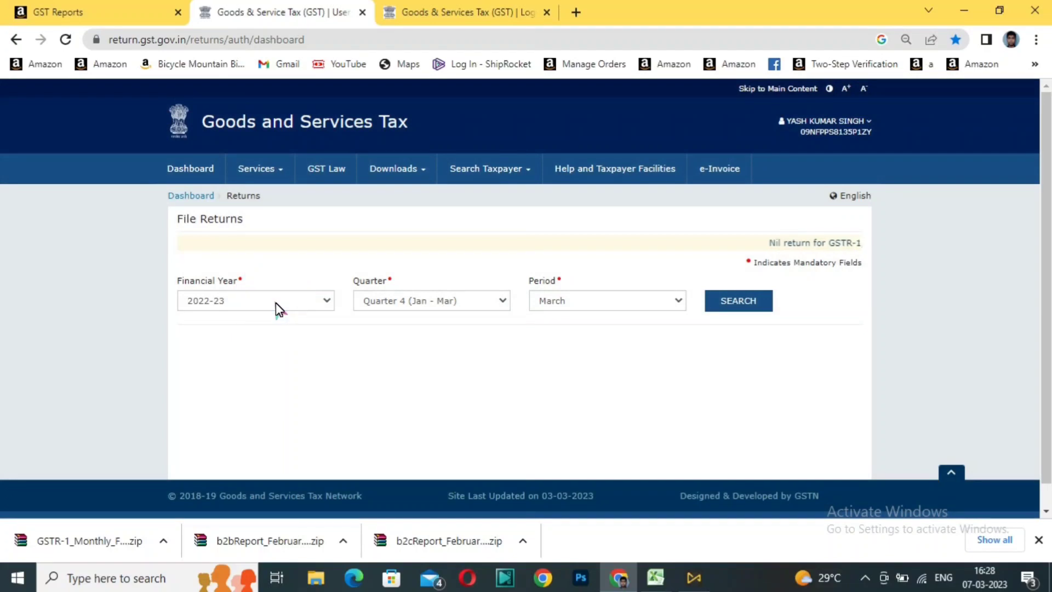
left_click(446, 304)
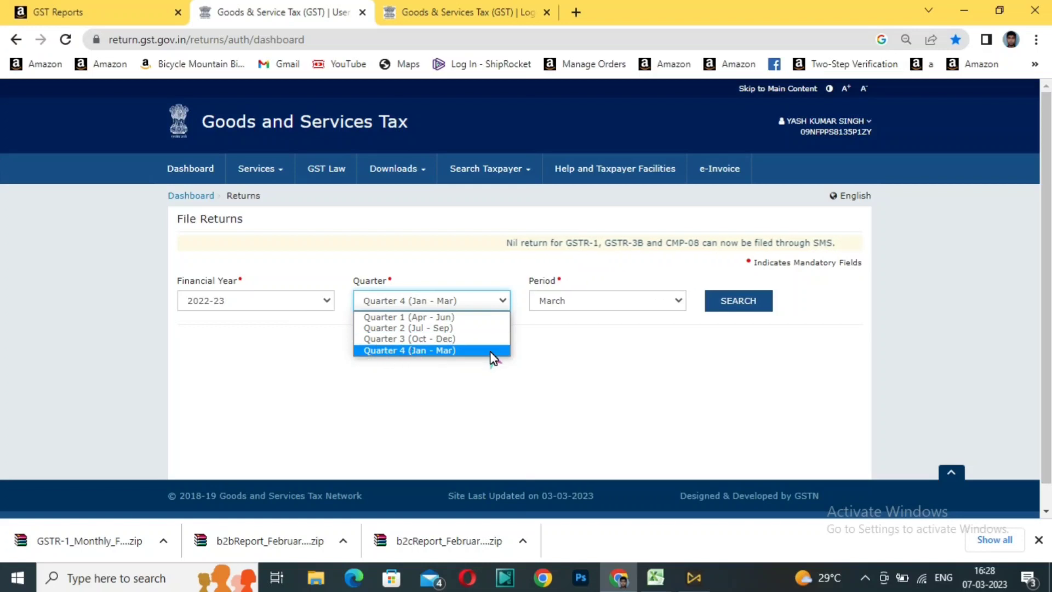
left_click(593, 301)
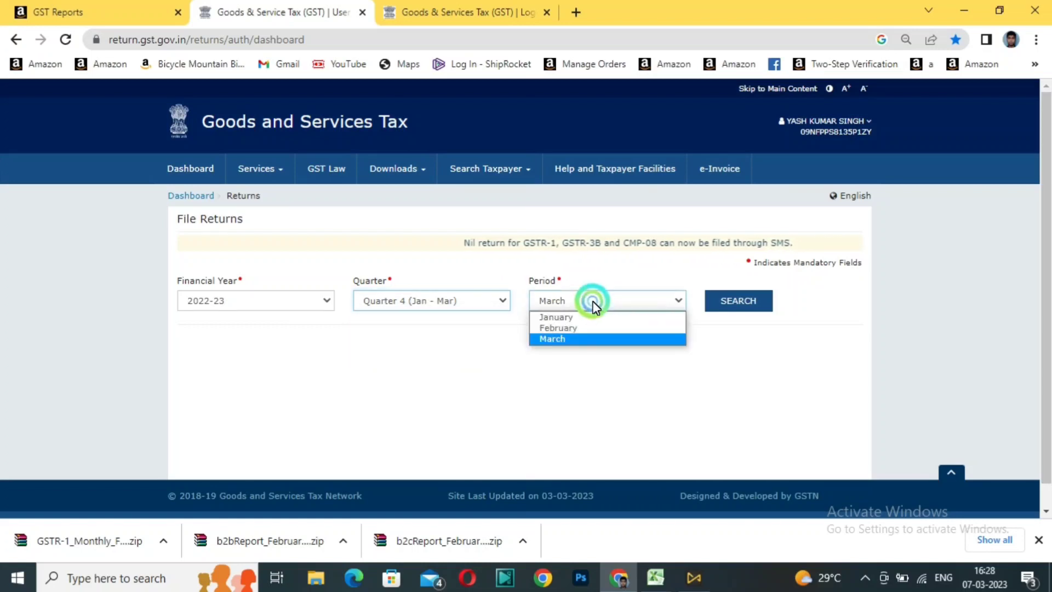
left_click(574, 328)
left_click(766, 308)
left_click(744, 302)
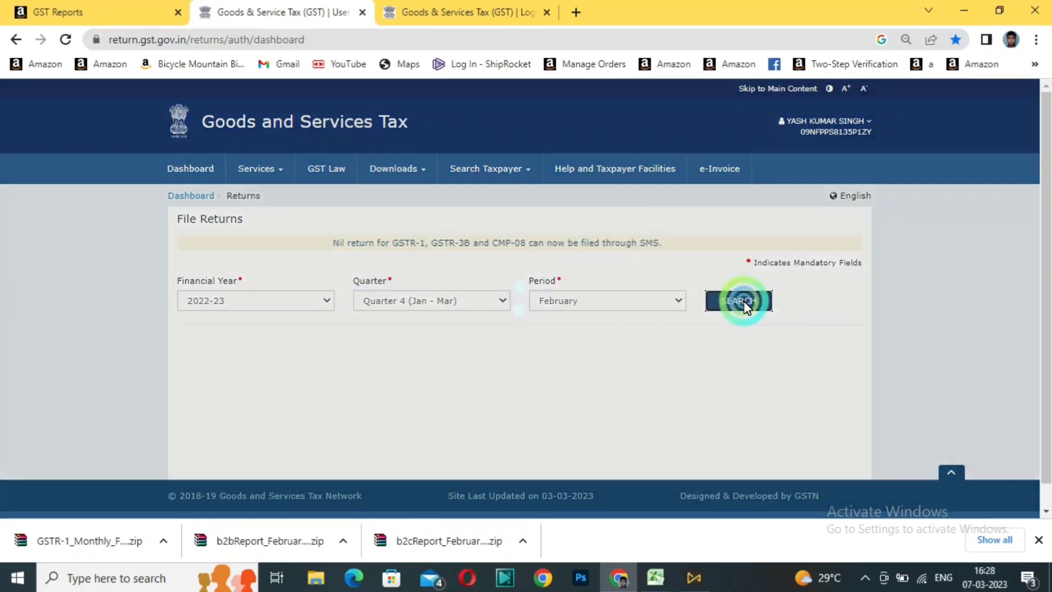
scroll(685, 324, "down", 2)
scroll(684, 330, "down", 1)
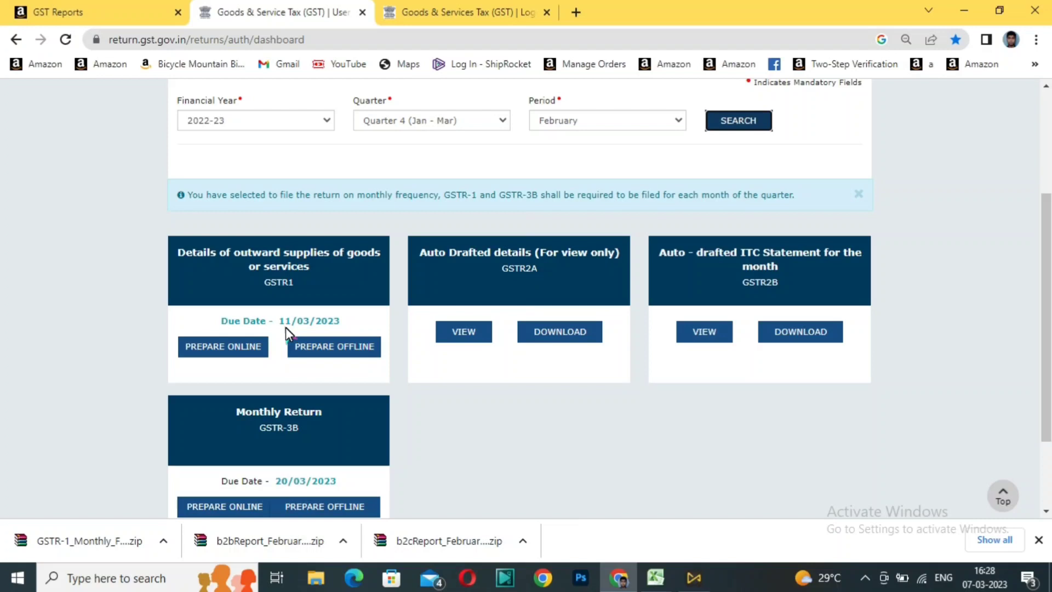
left_click(227, 350)
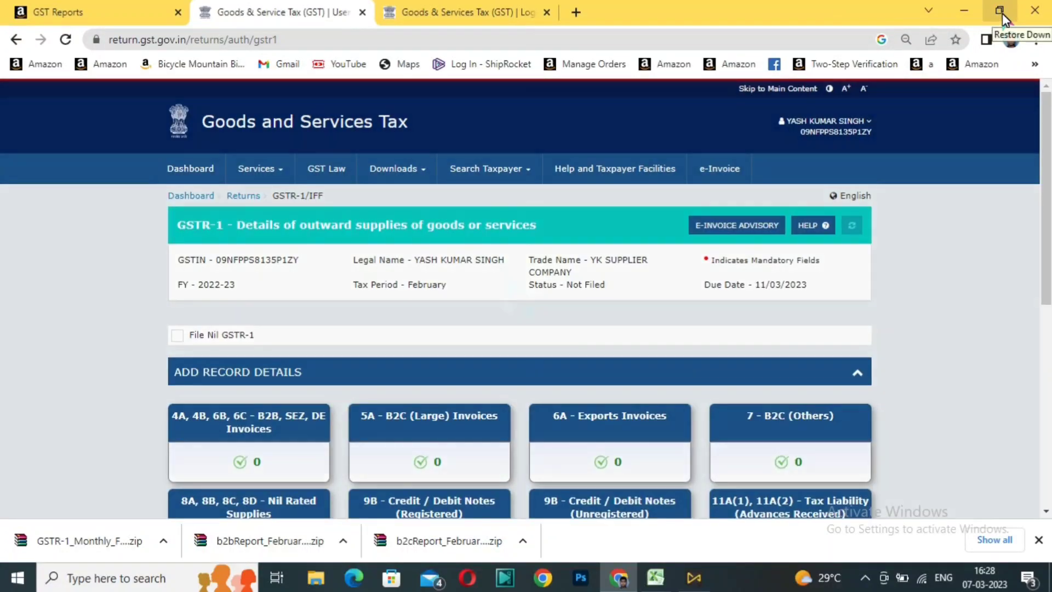
Tile the browser on the right and Excel on the left, with the B2C Small sheet showing.
left_click(1001, 13)
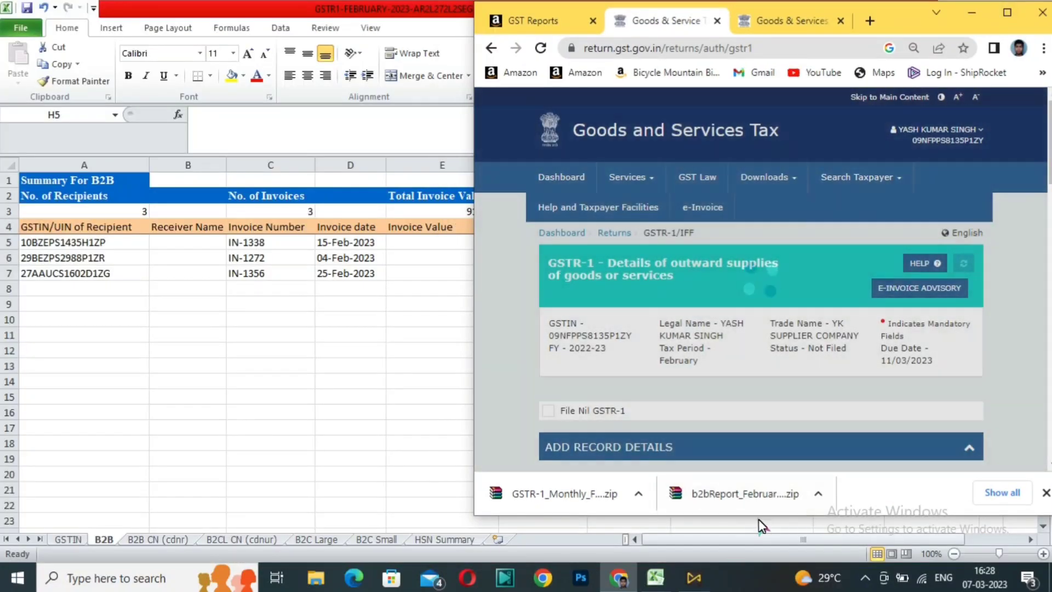
left_click_drag(752, 515, 754, 553)
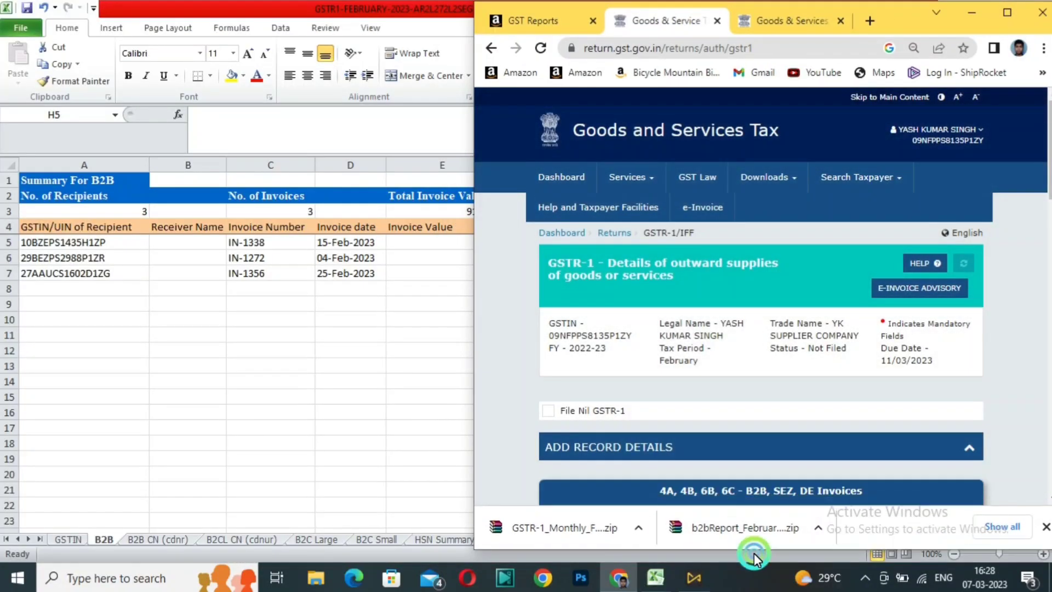
left_click(423, 8)
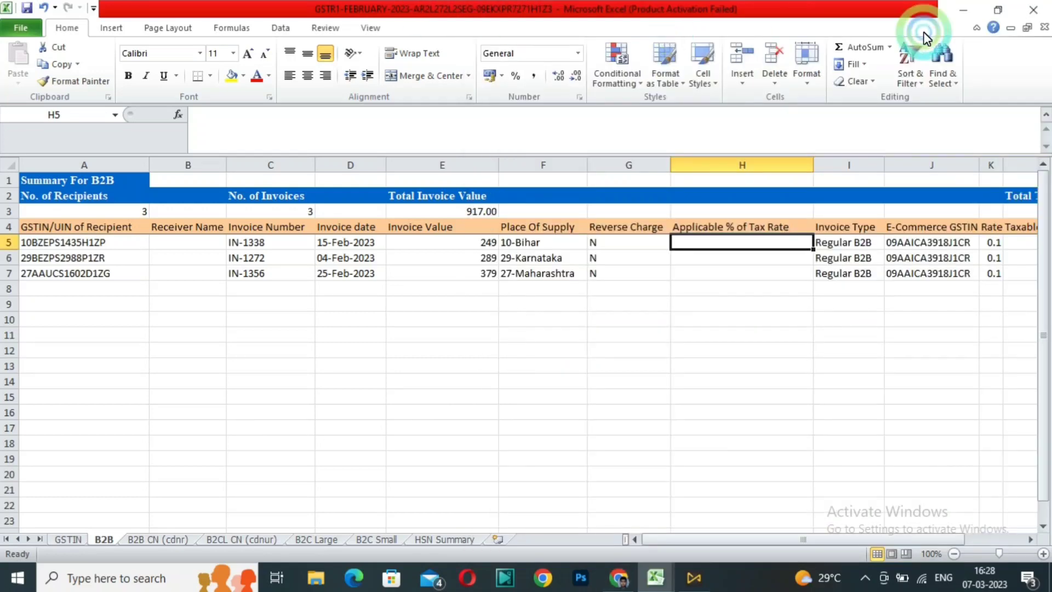
left_click(998, 10)
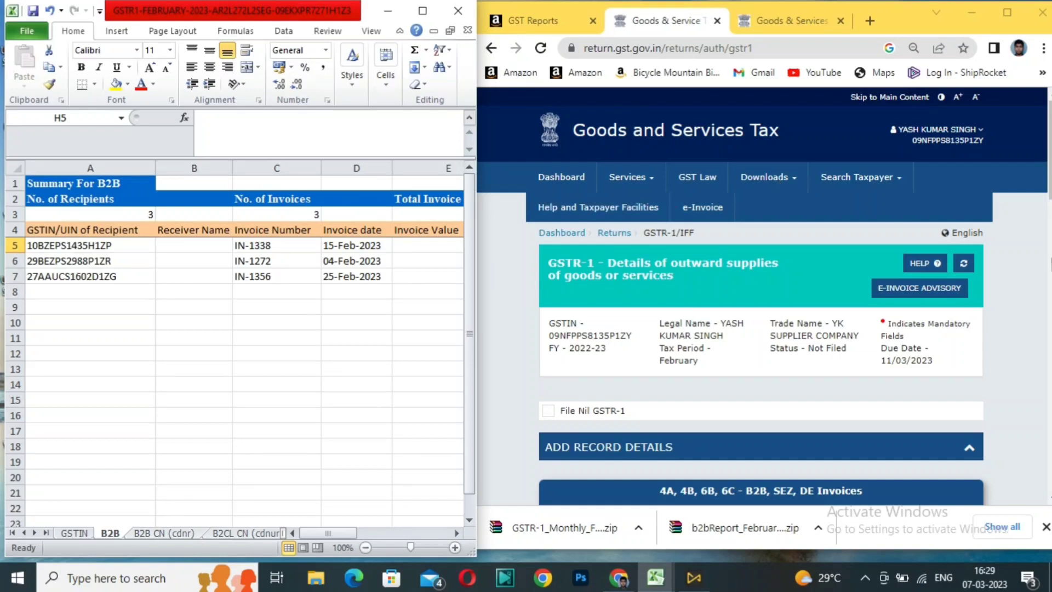
left_click(44, 532)
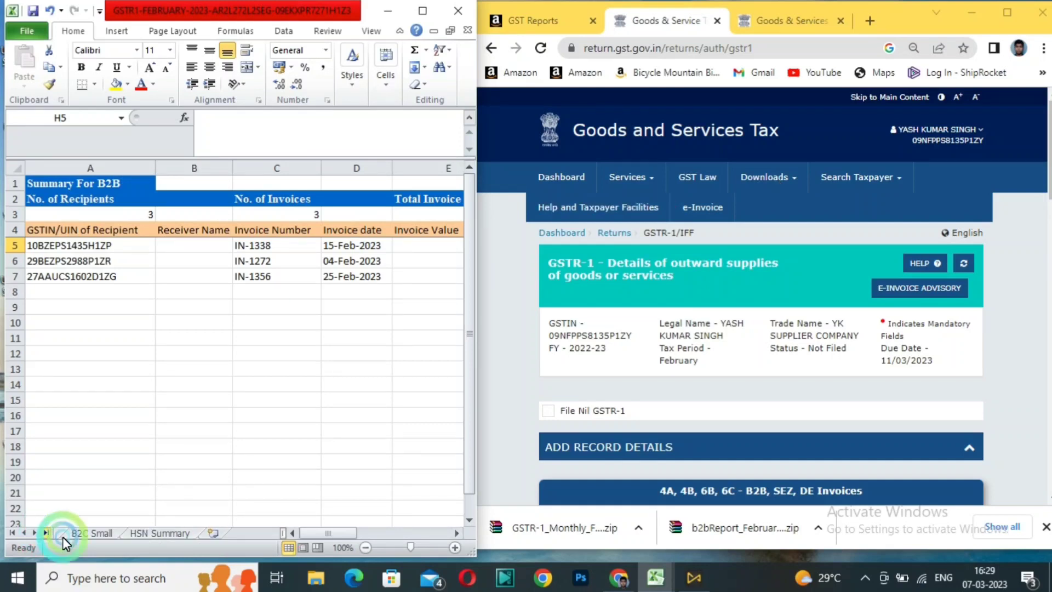
left_click(92, 529)
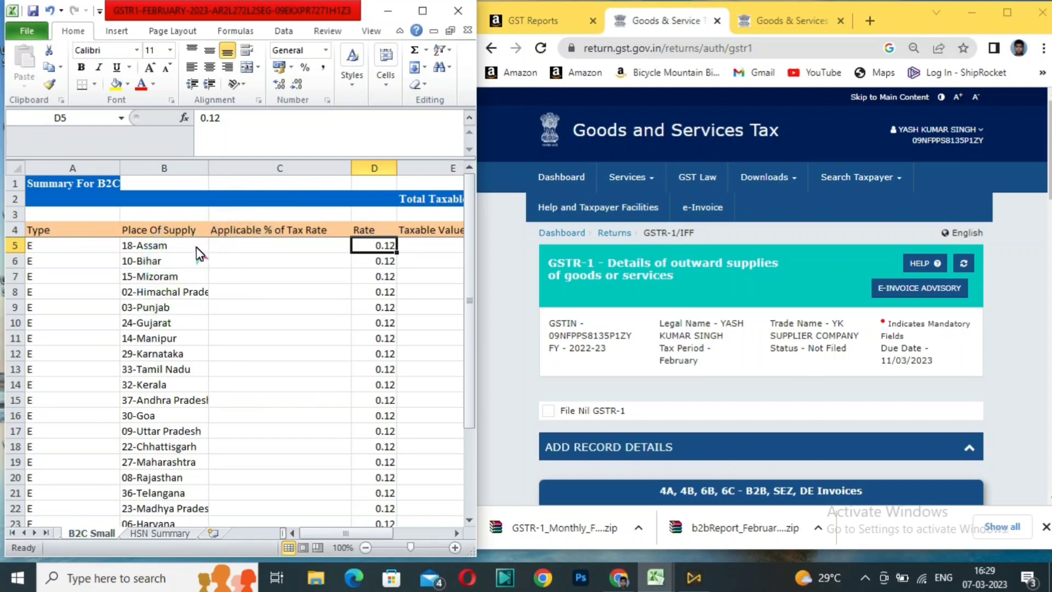
Narrow columns A, C, E, F and G and widen column B to fit state names.
left_click_drag(121, 174, 42, 162)
left_click_drag(131, 168, 145, 170)
left_click(147, 168)
left_click(128, 169)
left_click(188, 211)
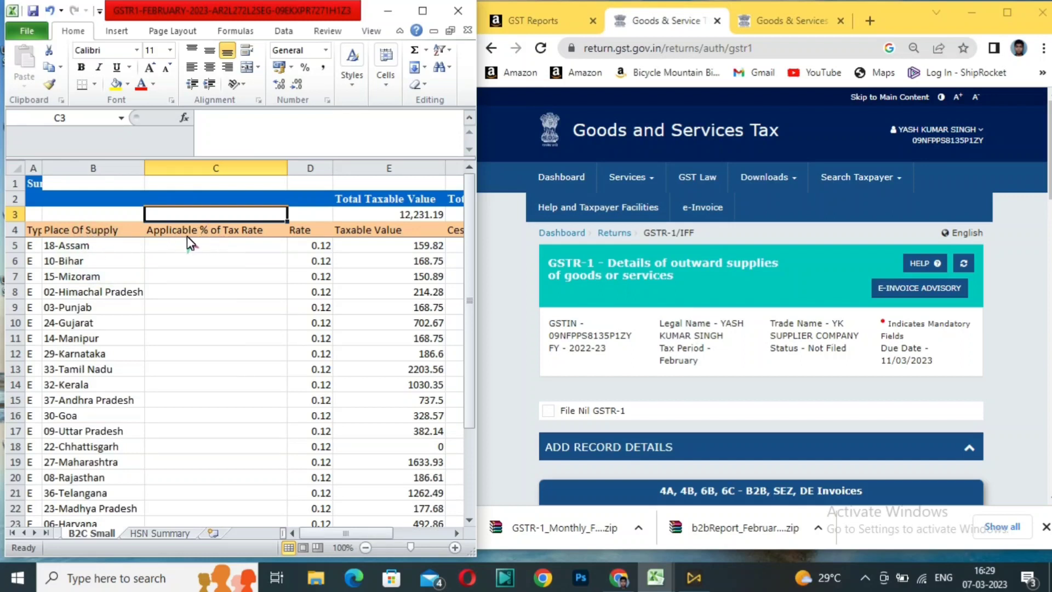
left_click_drag(287, 167, 156, 163)
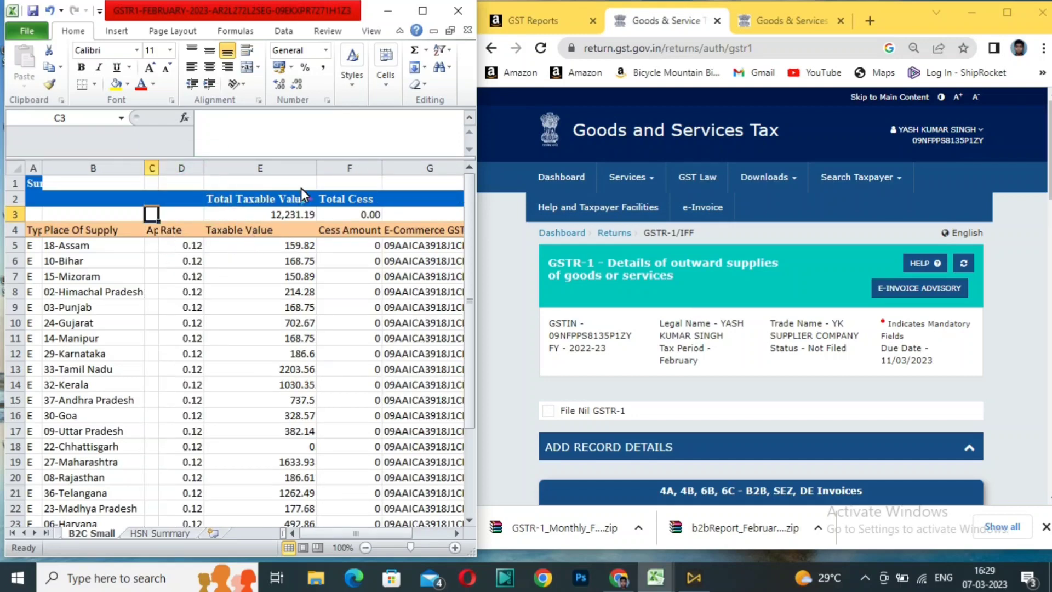
left_click_drag(317, 168, 267, 162)
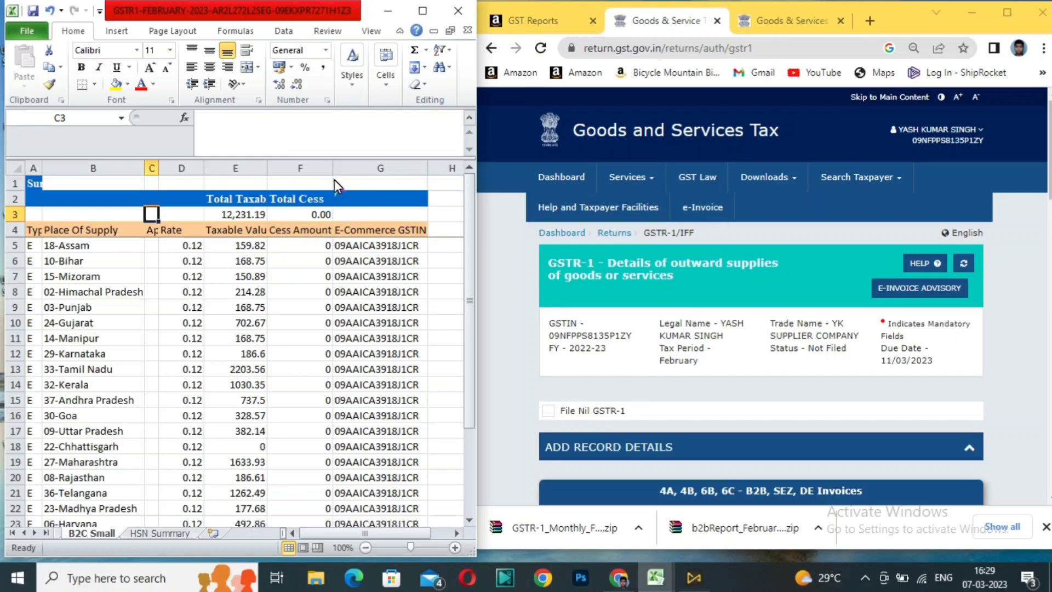
left_click_drag(332, 167, 286, 161)
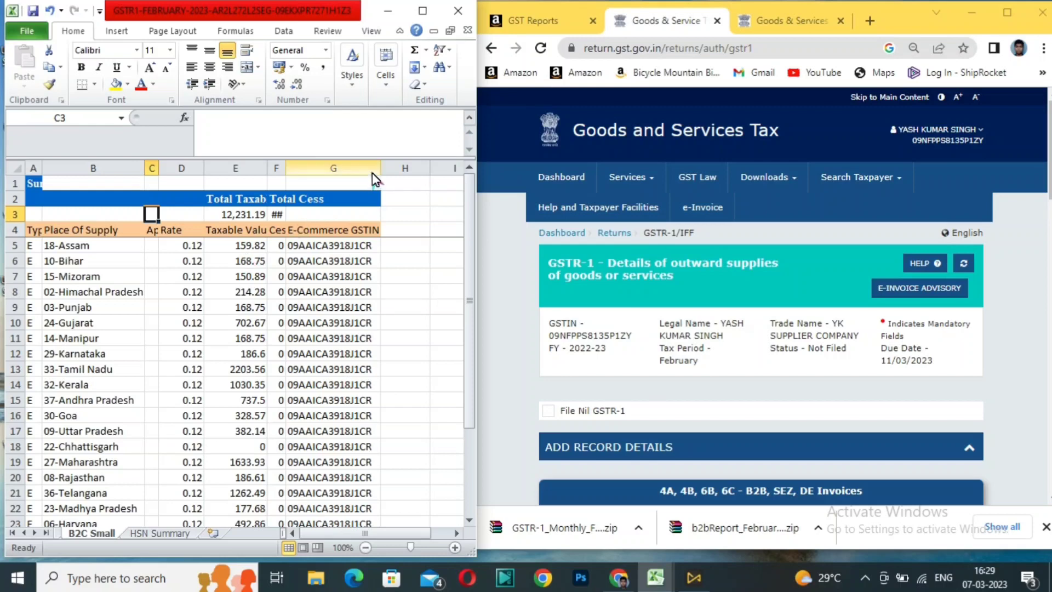
left_click_drag(381, 167, 300, 154)
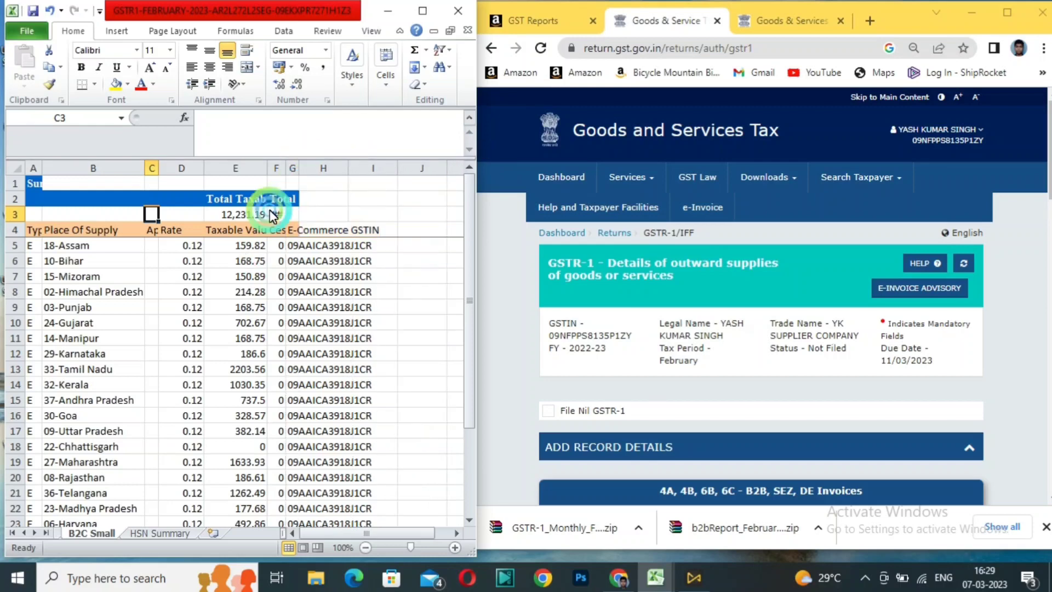
Enter the formula =+E5*12% in cell J5.
left_click(410, 249)
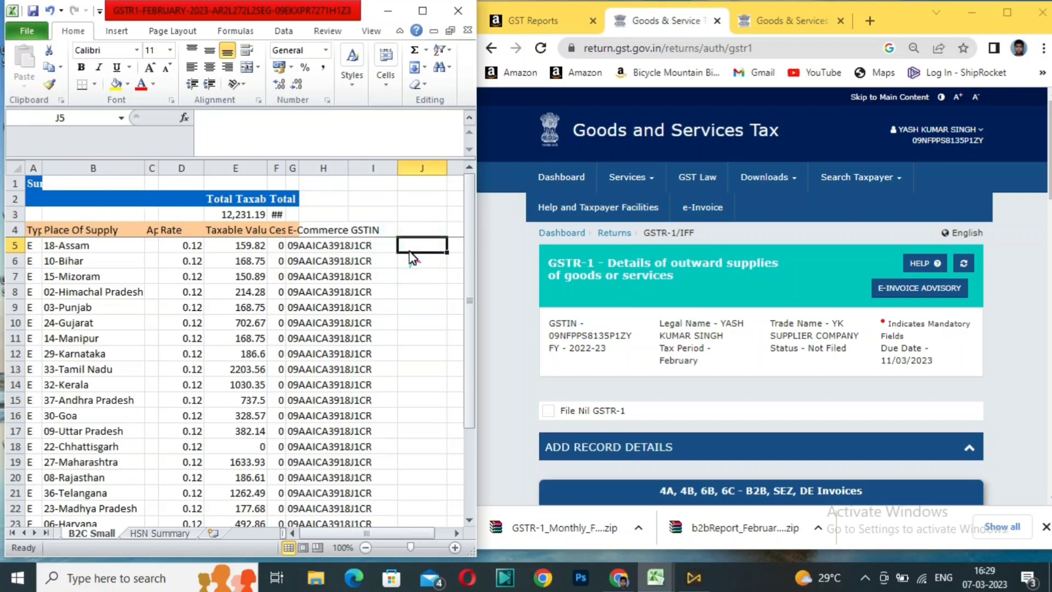
type("+")
key("Left")
key("Left")
key("Left")
key("Left")
key("Left")
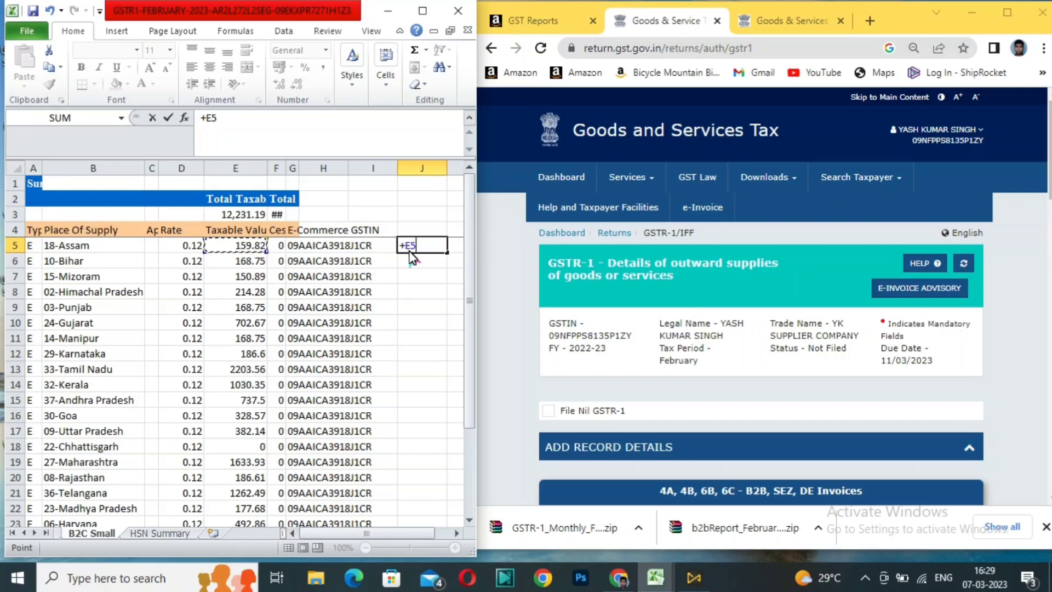
type("*")
type("12%")
key("Return")
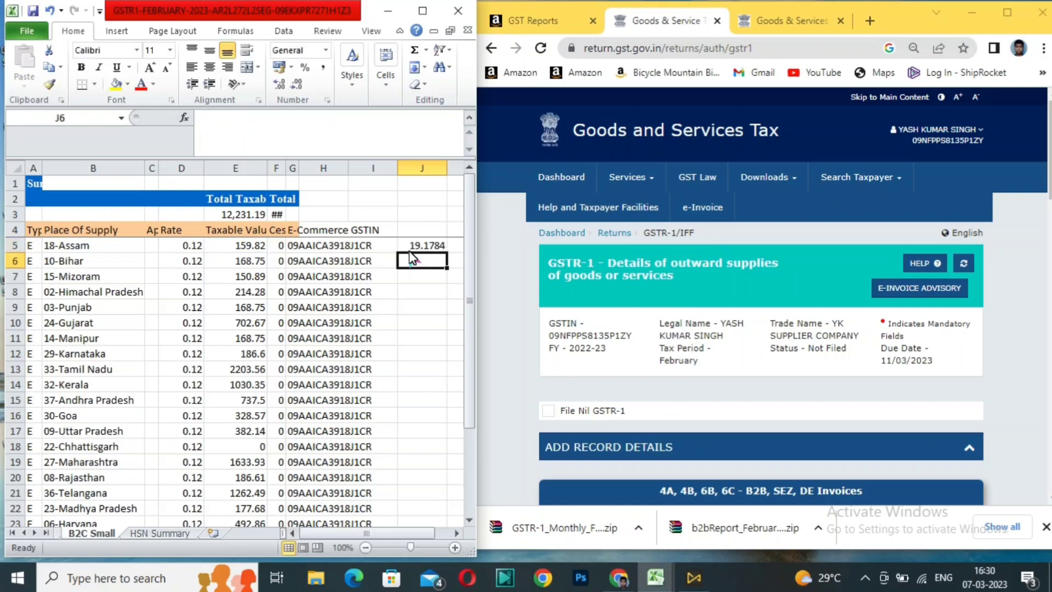
key("Up")
key("Left")
key("Right")
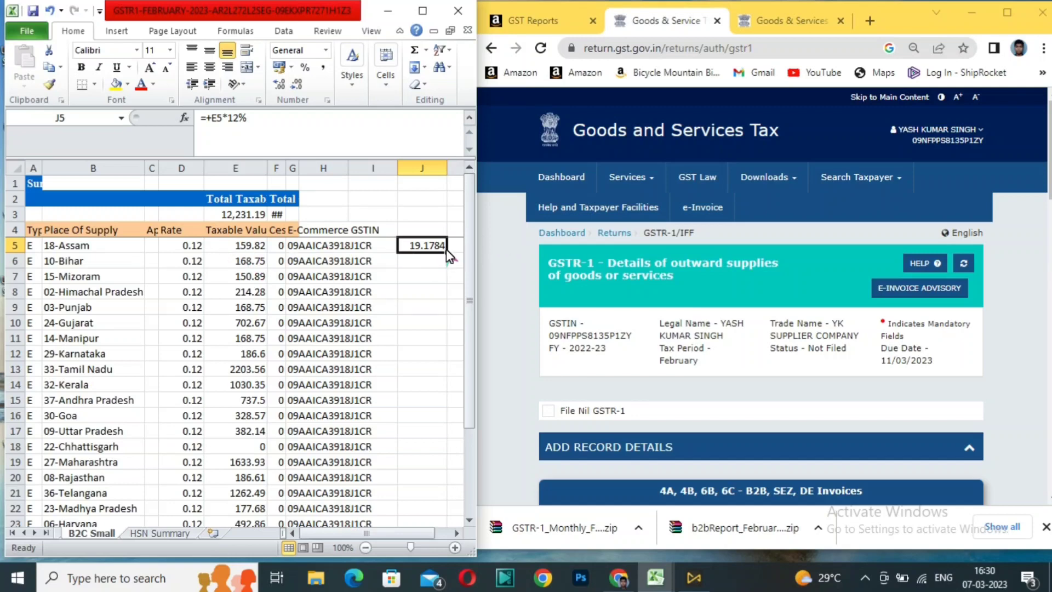
Fill the J5 formula down to J28 and round the results to two decimals.
left_click_drag(448, 253, 445, 529)
left_click_drag(436, 487, 434, 486)
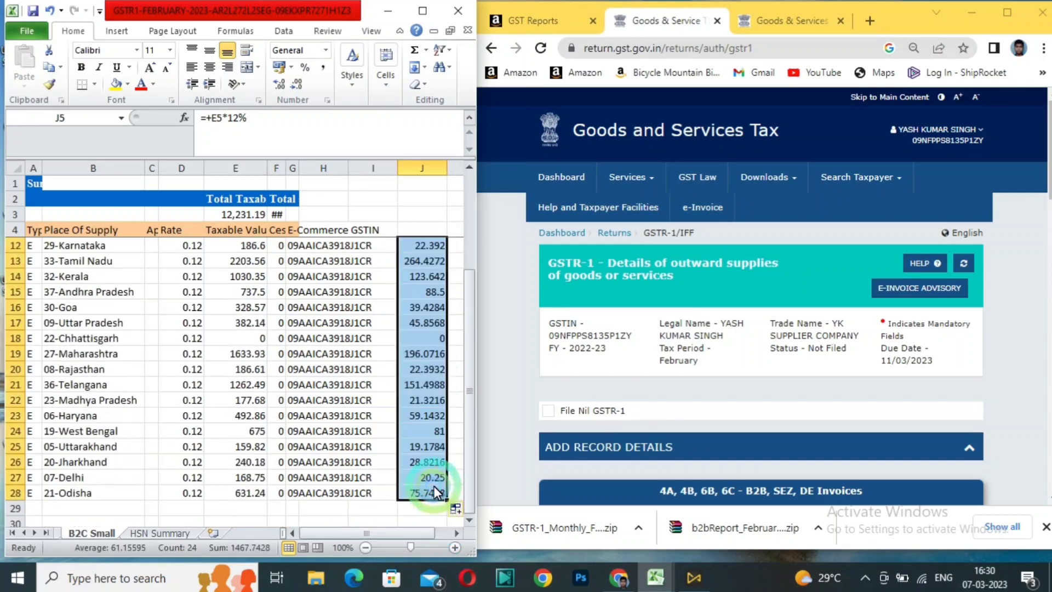
scroll(403, 429, "up", 3)
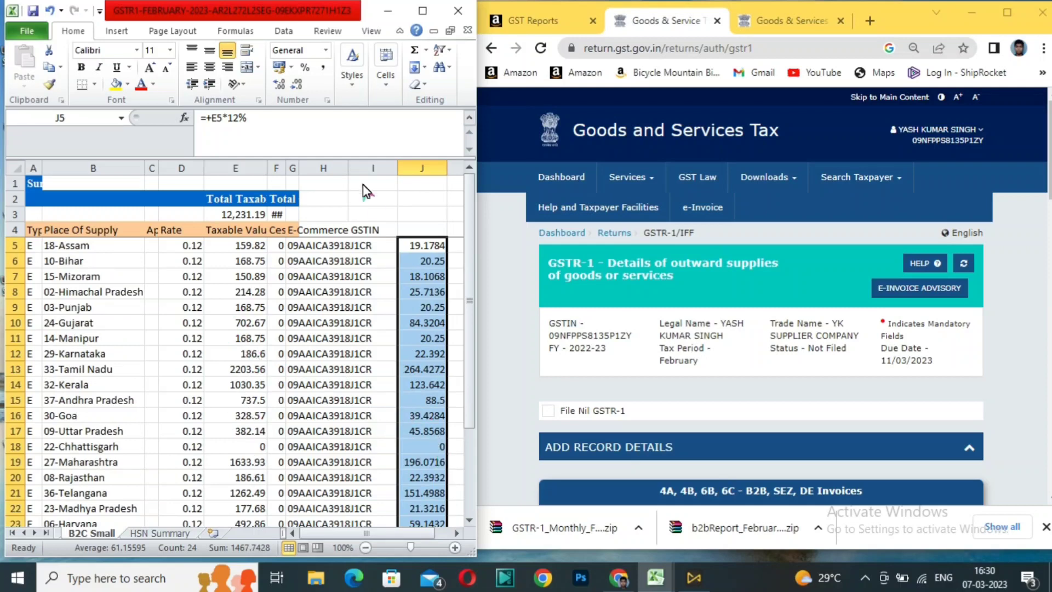
left_click(301, 83)
left_click(300, 83)
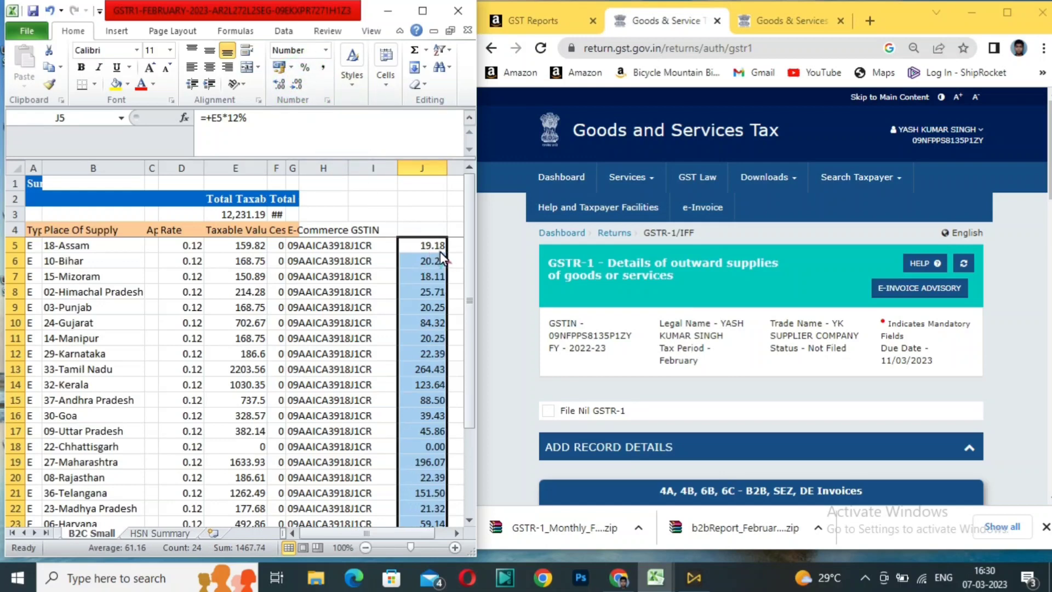
left_click(430, 229)
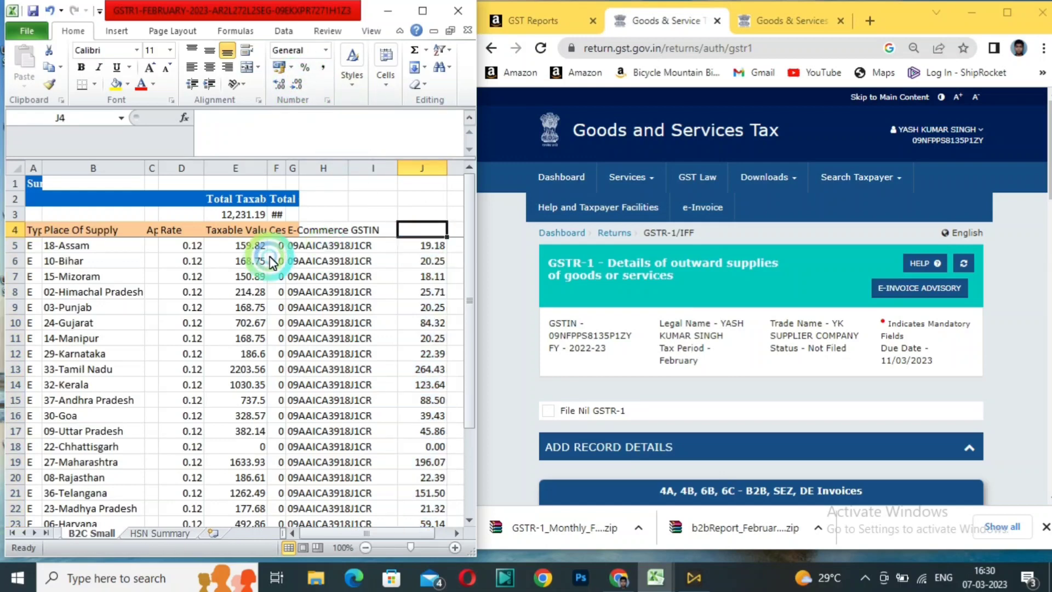
left_click(441, 248)
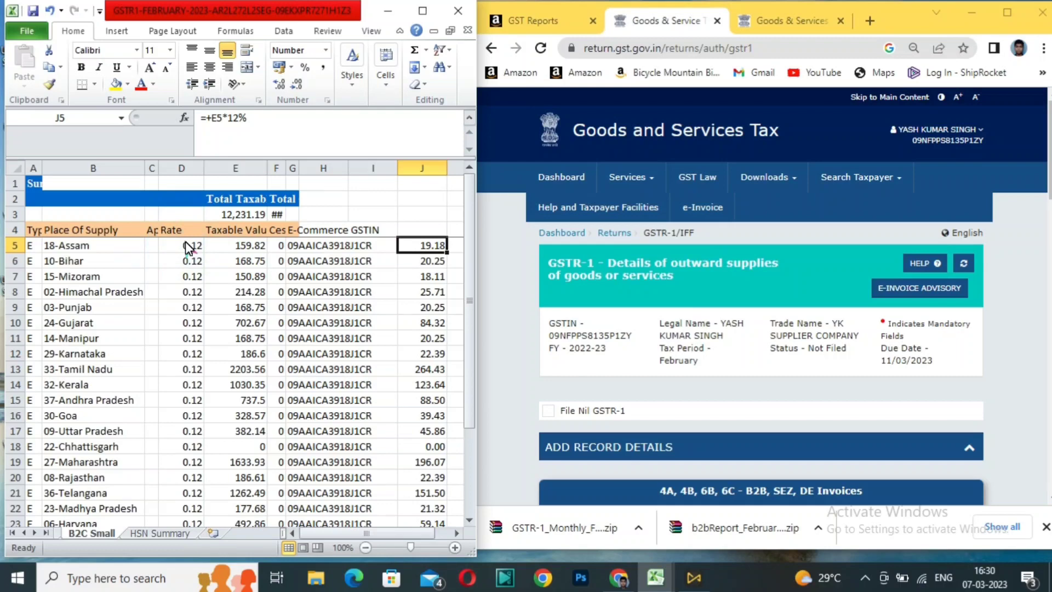
scroll(246, 318, "down", 3)
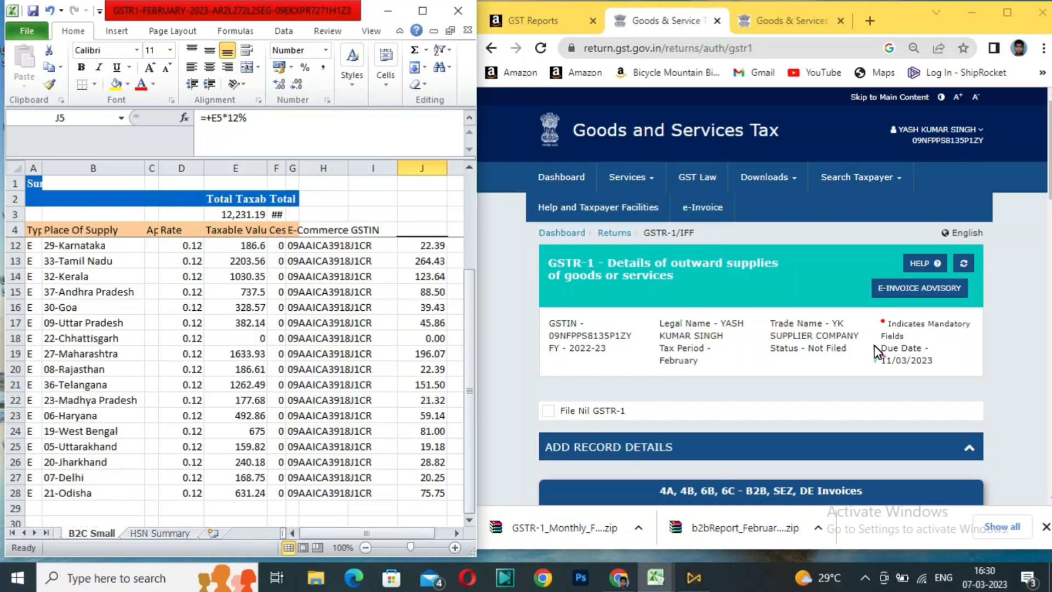
scroll(275, 341, "up", 3)
On the GST portal, open the 7 - B2C (Others) tile and choose Add Record.
left_click(377, 262)
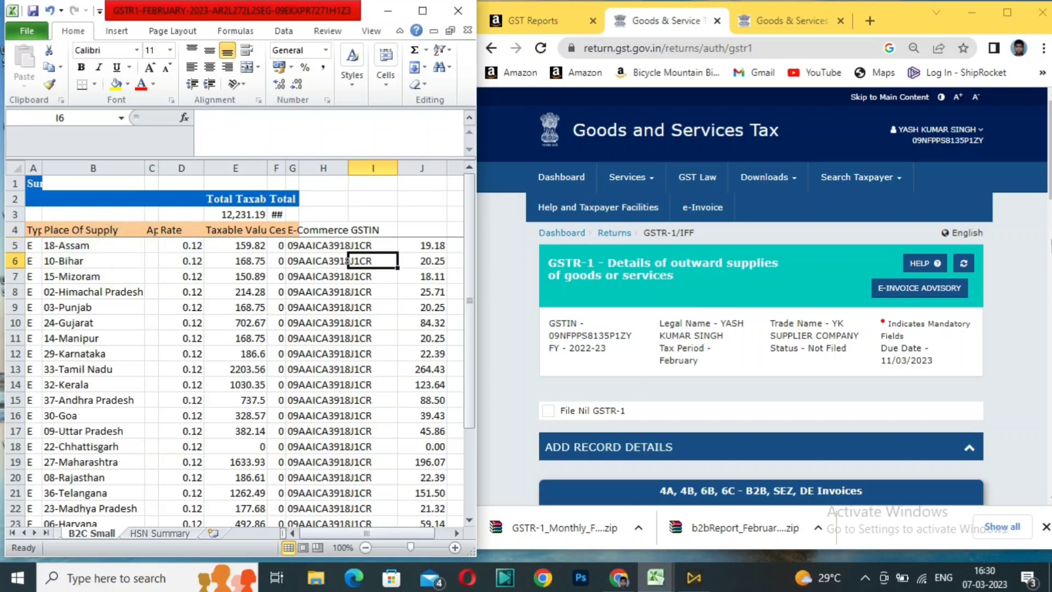
left_click(1007, 263)
scroll(1005, 258, "down", 5)
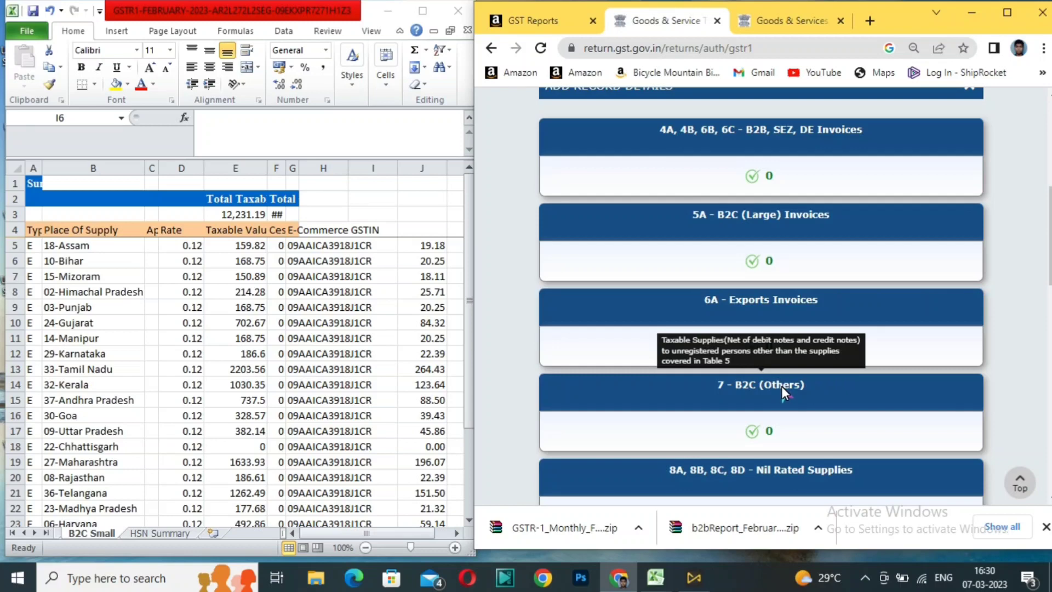
left_click(796, 387)
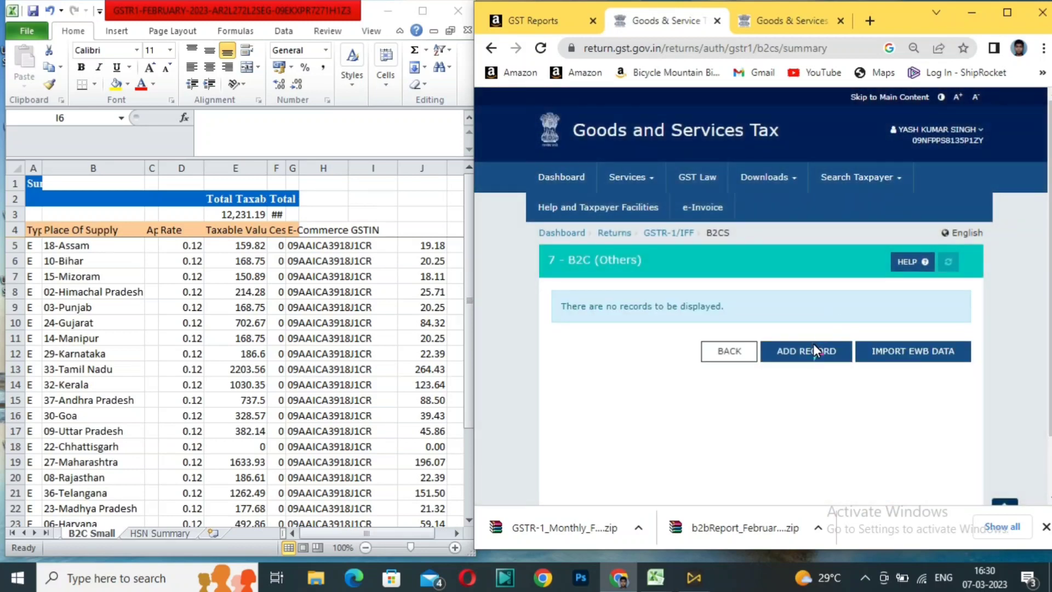
left_click(811, 353)
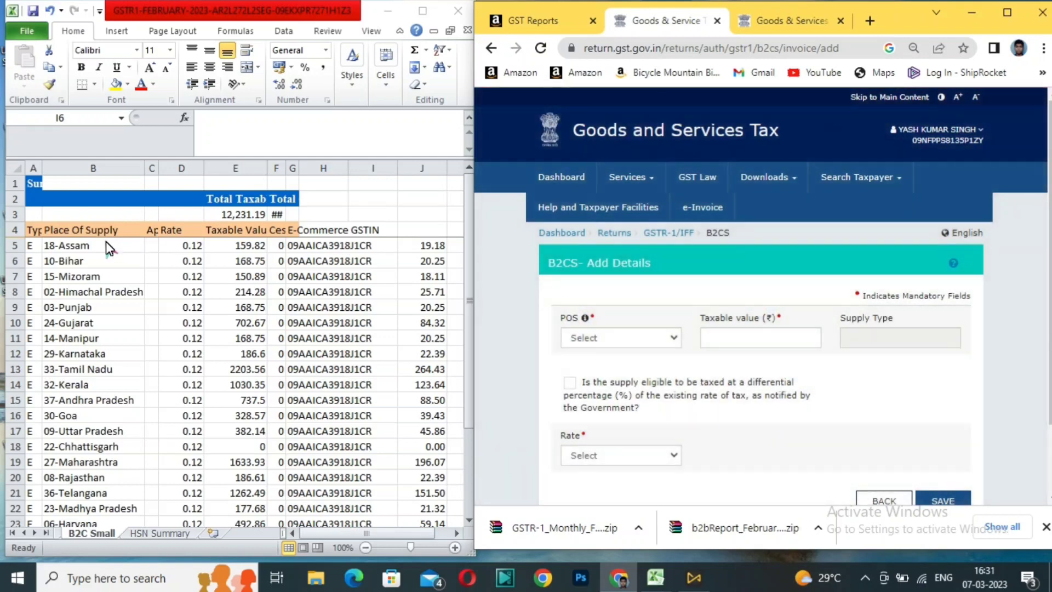
Enter POS 18-Assam with taxable value 159.82 at rate 12 (integrated tax 19.18) and save it.
left_click(106, 245)
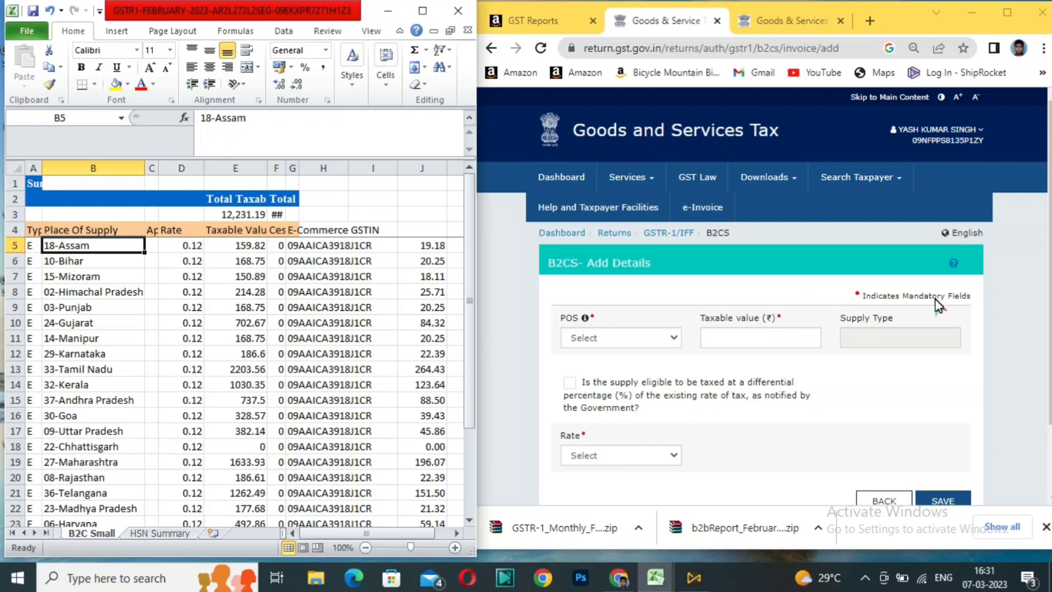
left_click(1010, 295)
scroll(1010, 295, "down", 2)
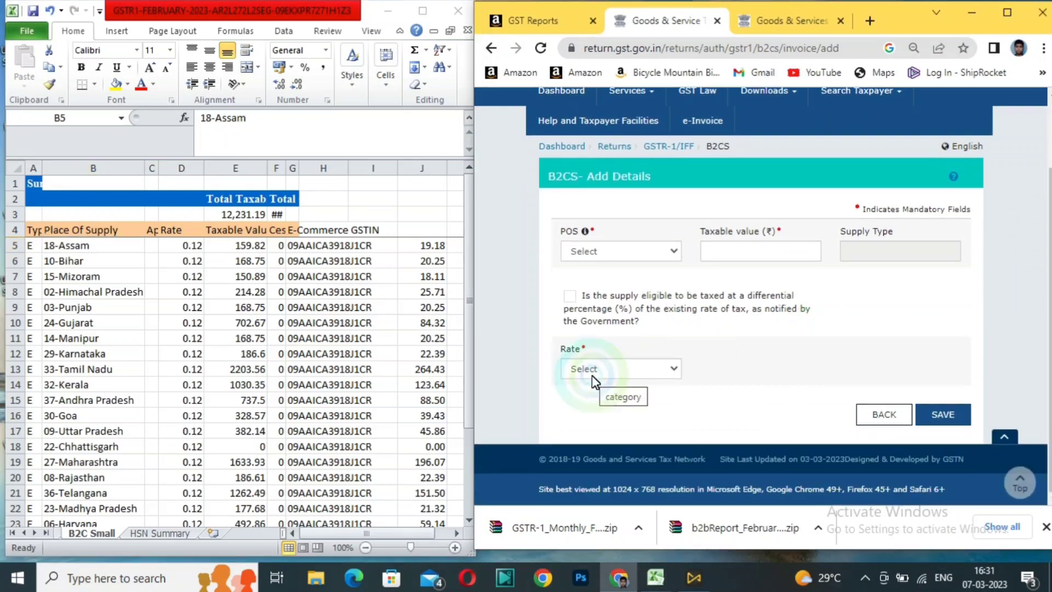
left_click(633, 370)
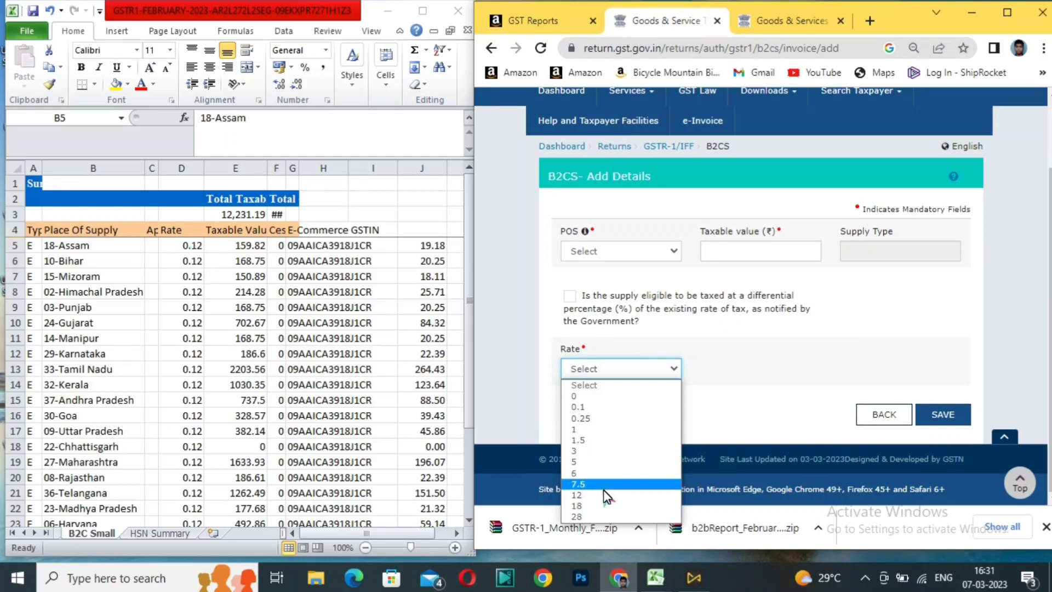
left_click(876, 371)
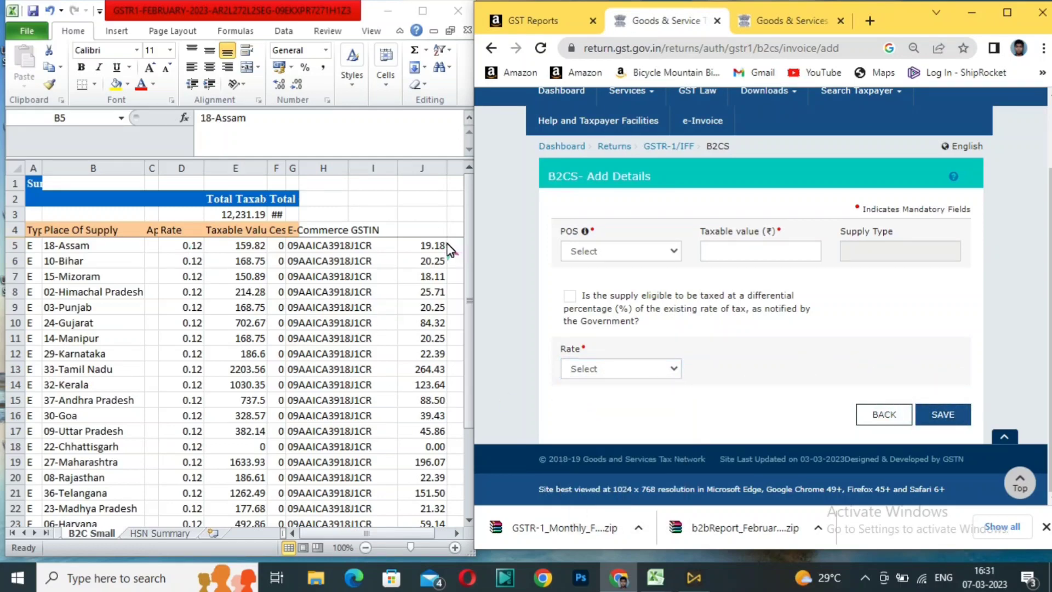
left_click(640, 252)
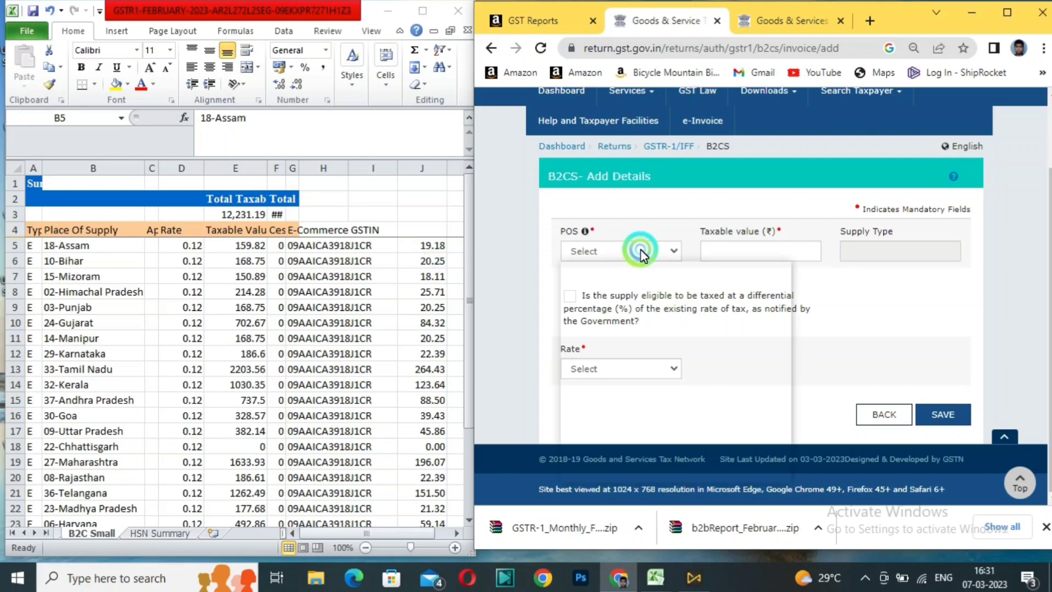
left_click(625, 312)
left_click(769, 248)
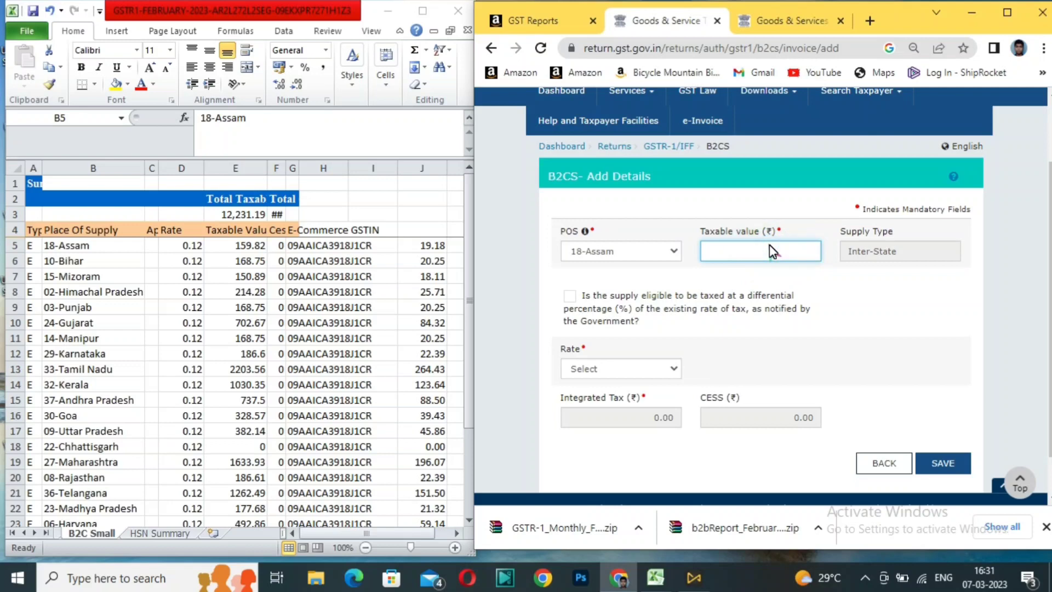
type("159.82")
key("Tab")
key("Tab")
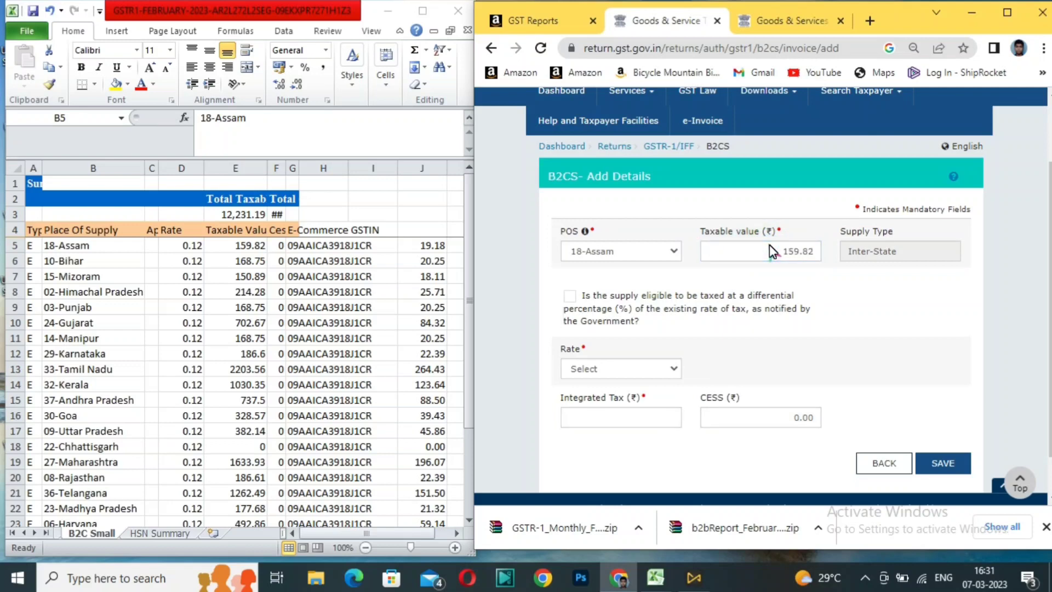
type("12")
key("Tab")
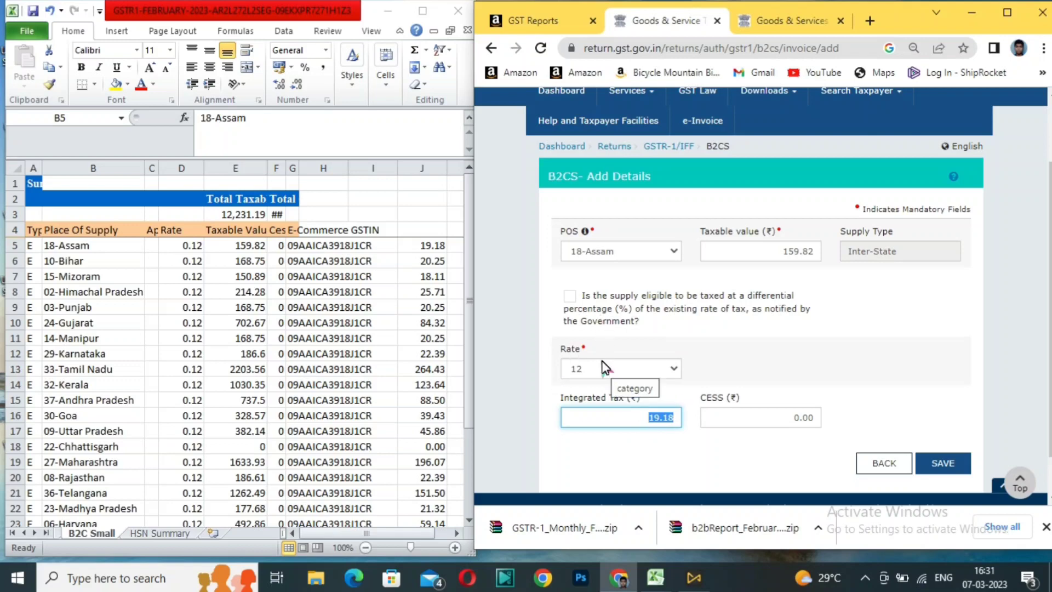
left_click(954, 466)
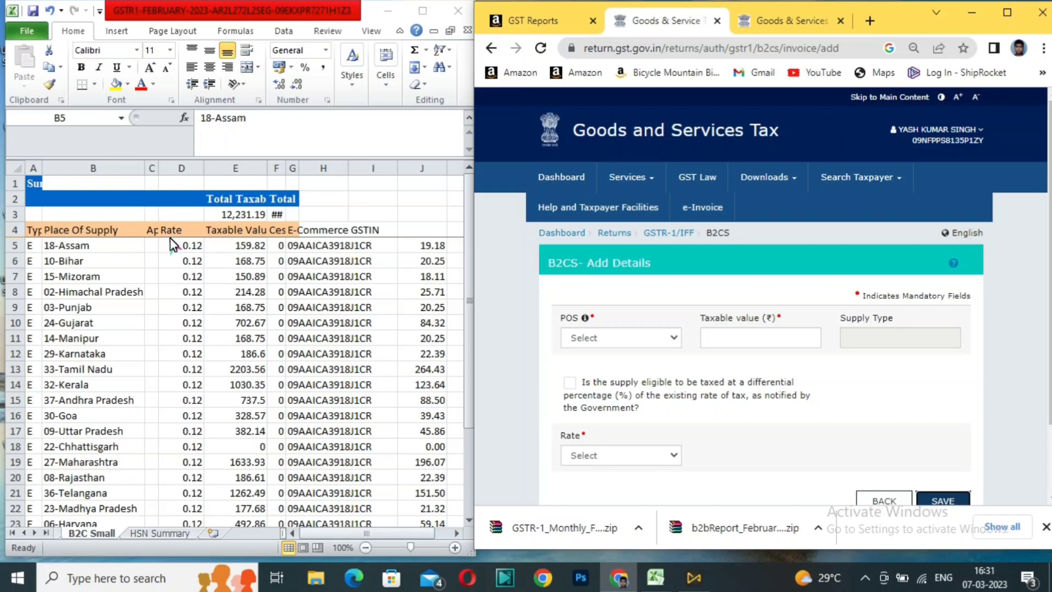
Insert a blank row above 10-Bihar and fill the 18-Assam row down into it.
left_click(127, 263)
left_click(127, 263)
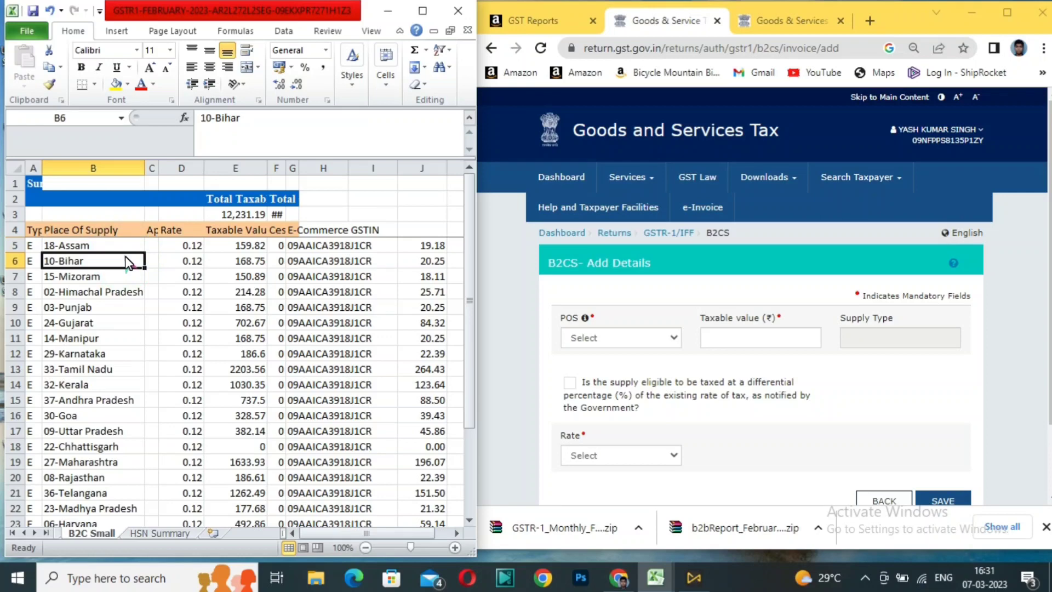
key("ctrl+shift+plus")
key("r")
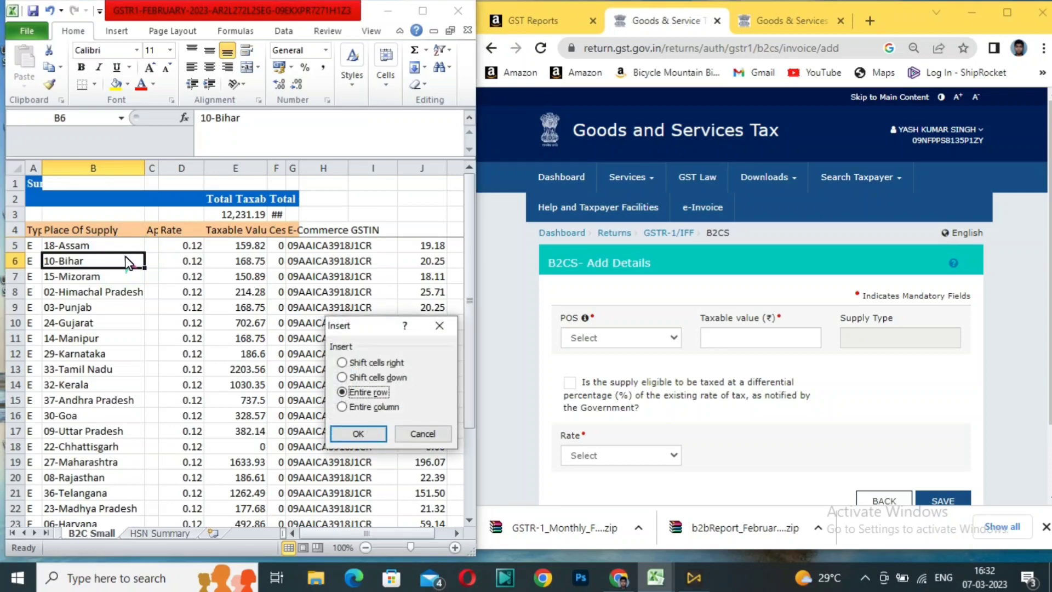
key("Return")
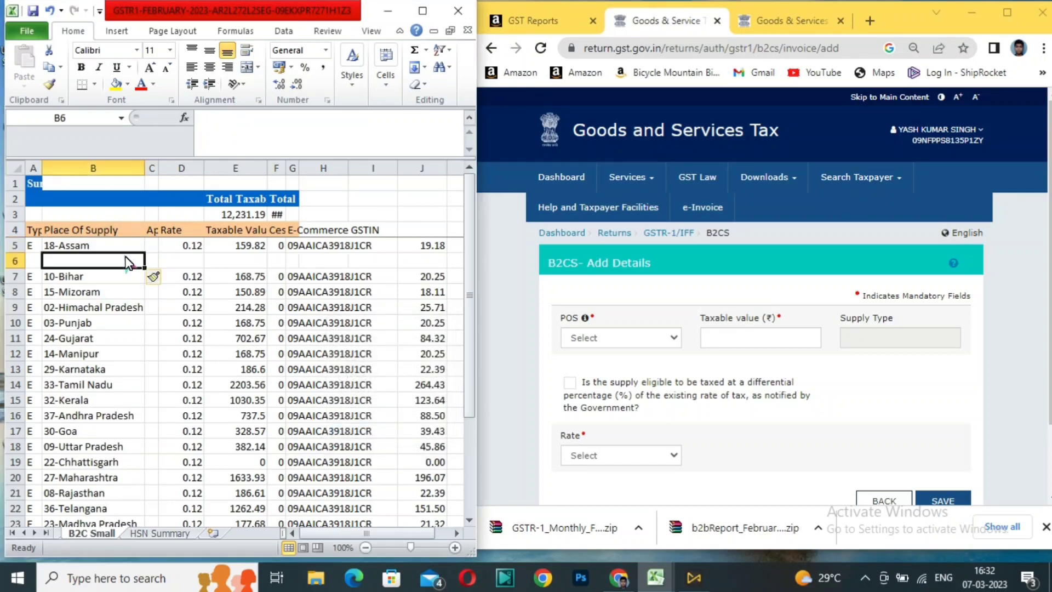
key("Up")
key("shift+Right")
key("shift+Right")
key("shift+Right")
key("shift+Right")
key("shift+Right")
key("shift+Right")
key("shift+Right")
key("shift+Right")
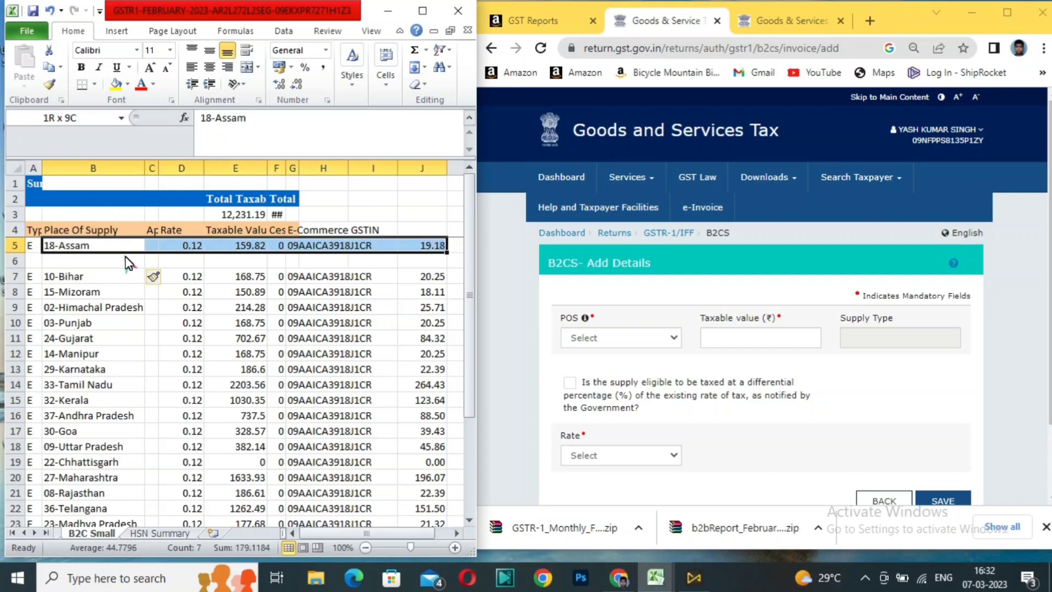
key("shift+Down")
key("ctrl+d")
Change the new row's rate D6 to 0.18 and its tax J6 to =+E6*18%.
left_click(126, 262)
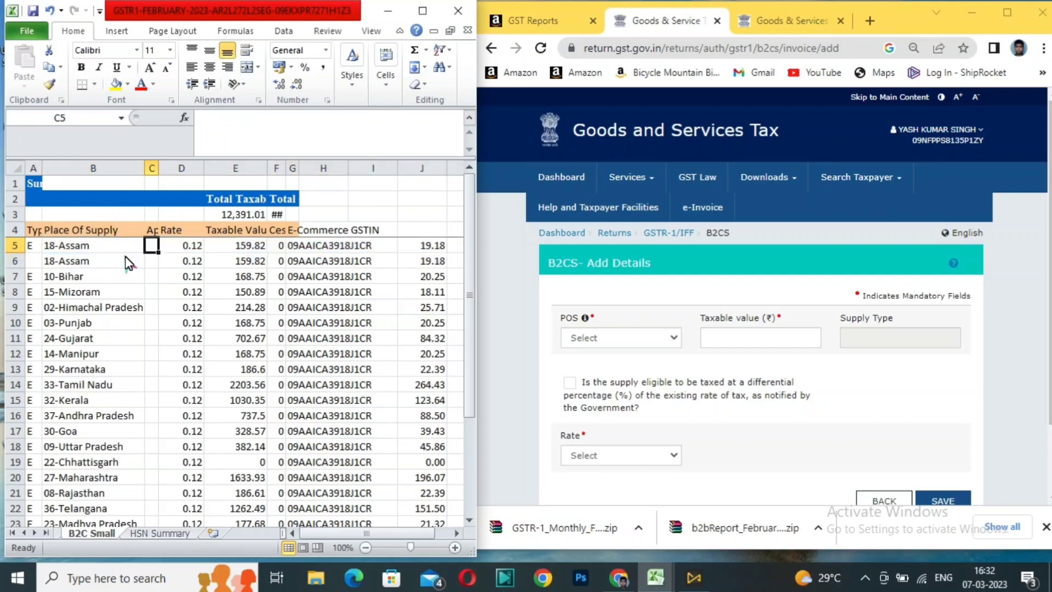
key("Right")
key("Right")
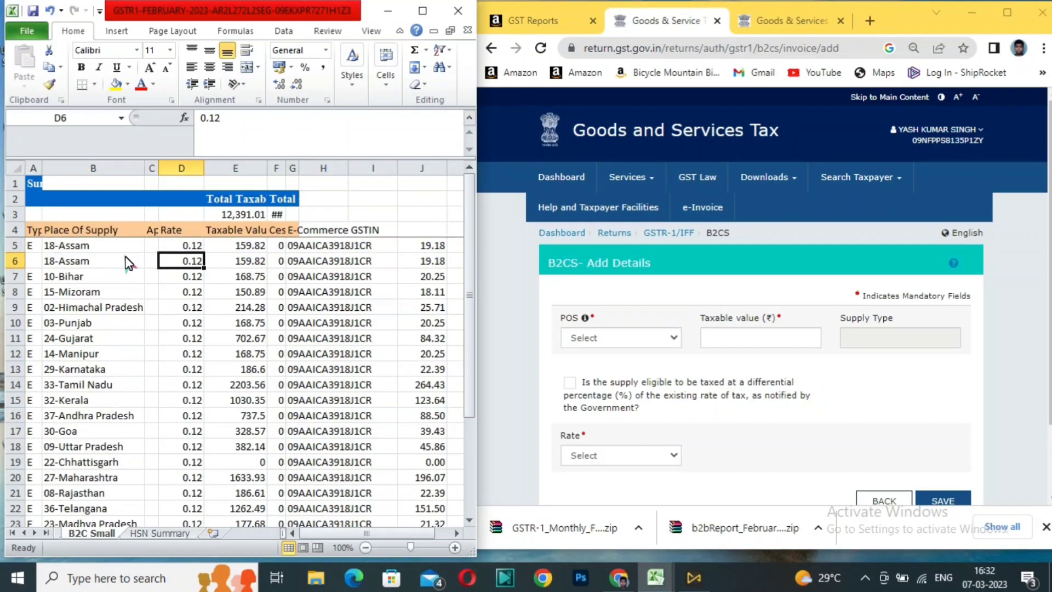
type("0.18")
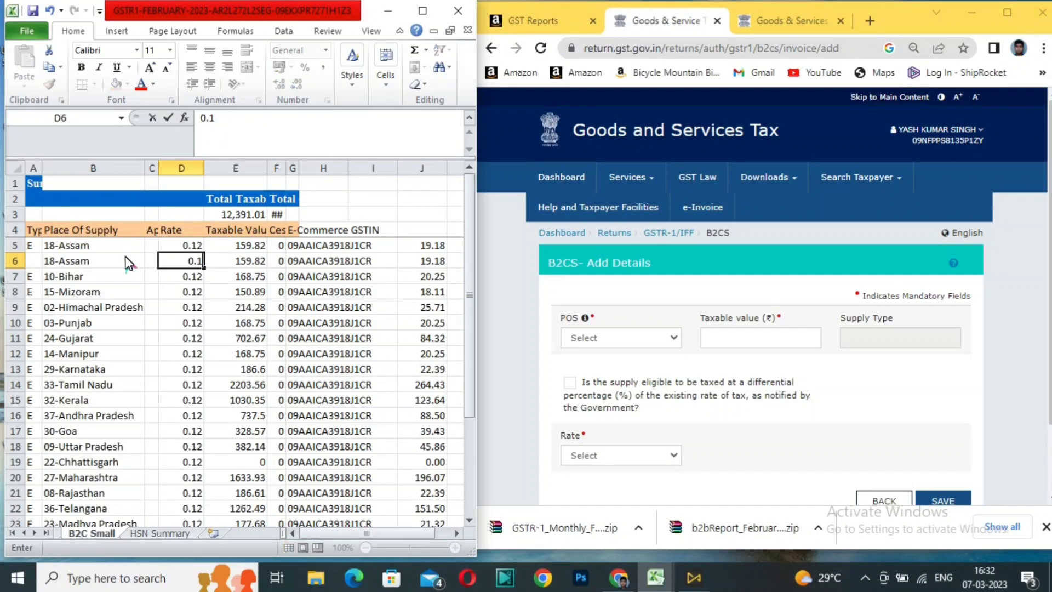
key("Tab")
key("Right")
key("Right")
key("Right")
key("Right")
key("Right")
key("Right")
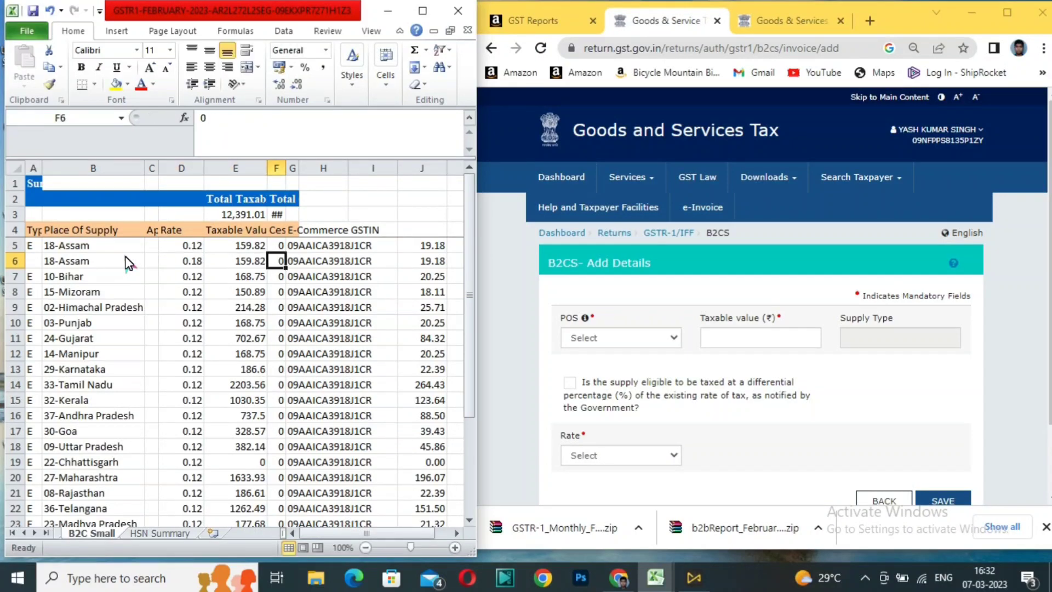
key("Left")
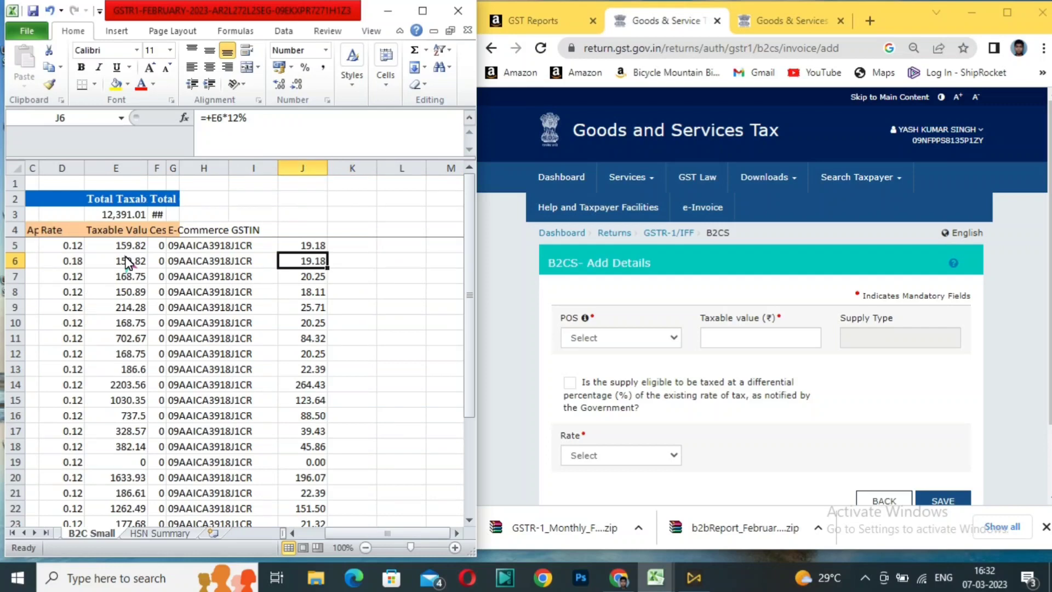
key("Delete")
type("+")
key("Left")
key("Left")
key("Left")
key("Left")
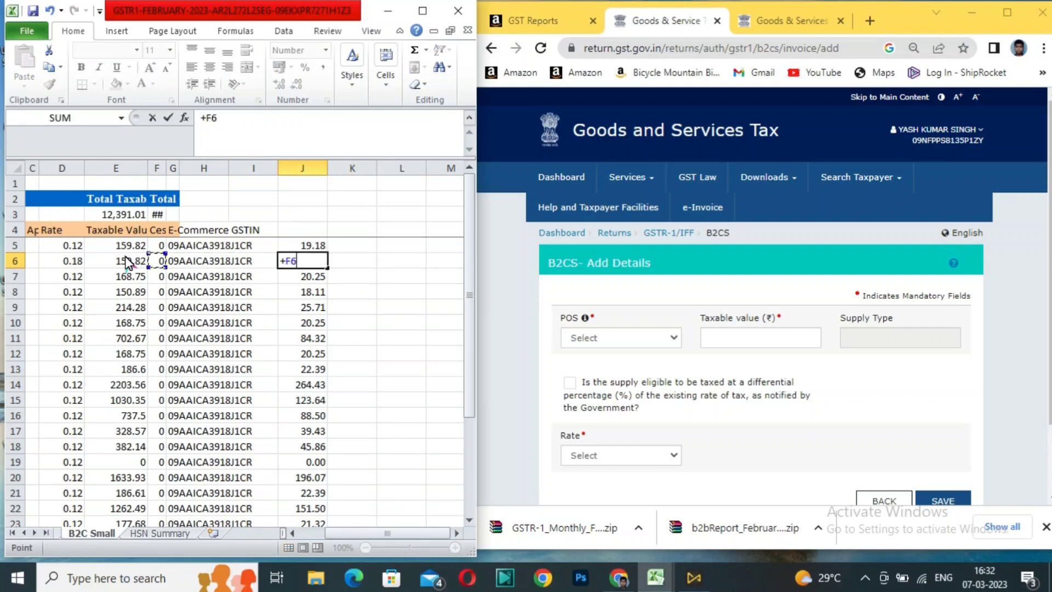
key("Left")
type("*18")
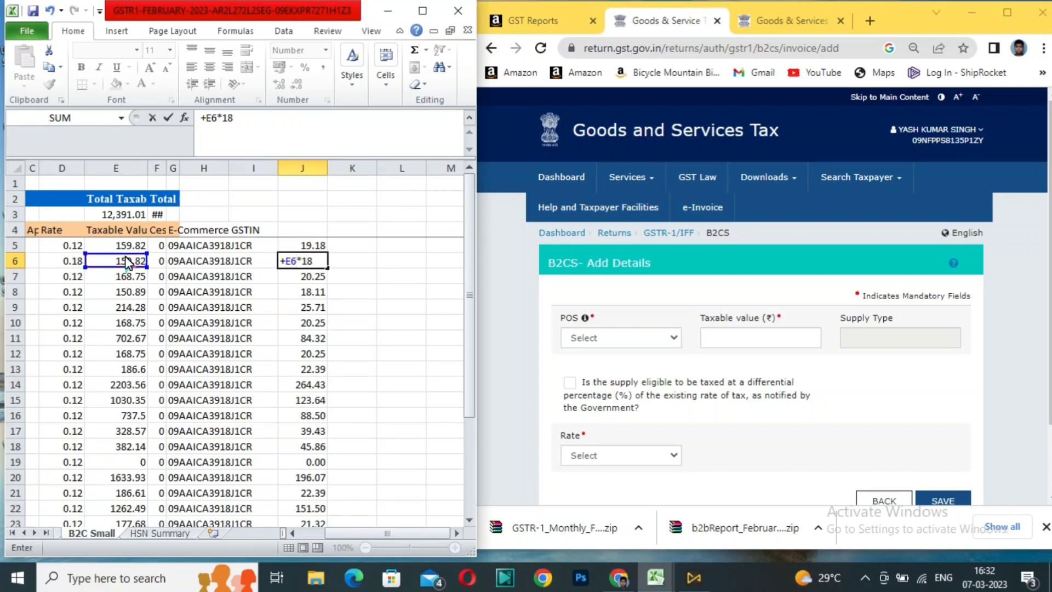
type("%")
key("Return")
Check the recalculated 28.77 tax in row 6.
key("Up")
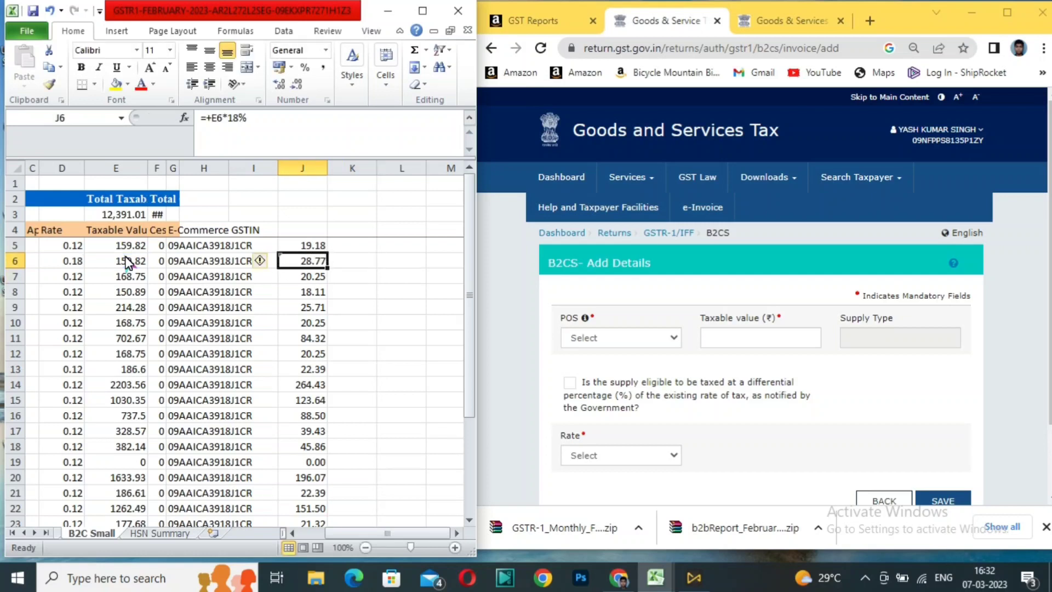
key("Left")
key("Left")
key("Left")
key("Left")
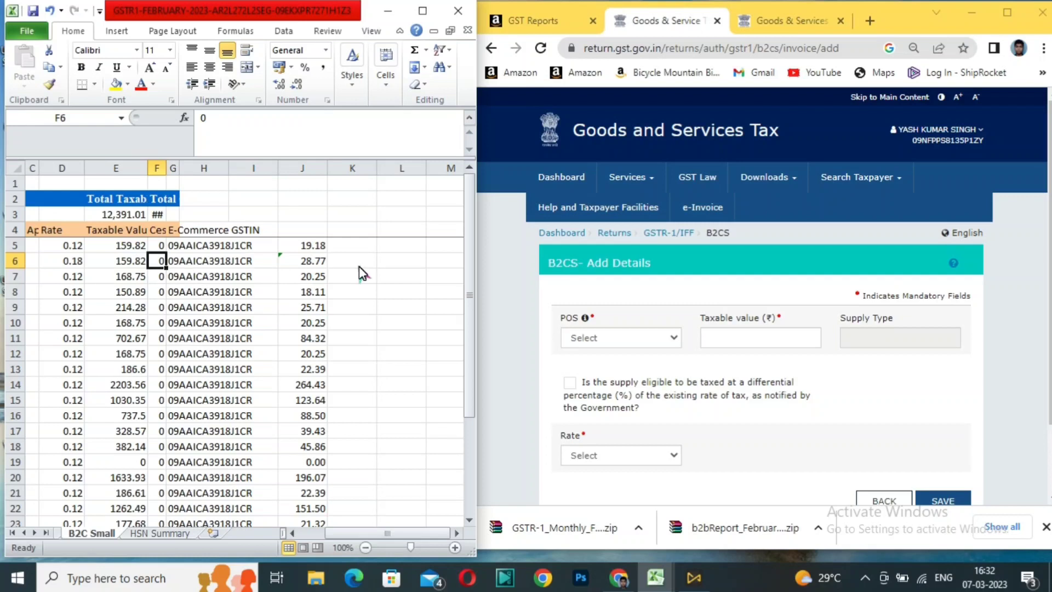
left_click(324, 261)
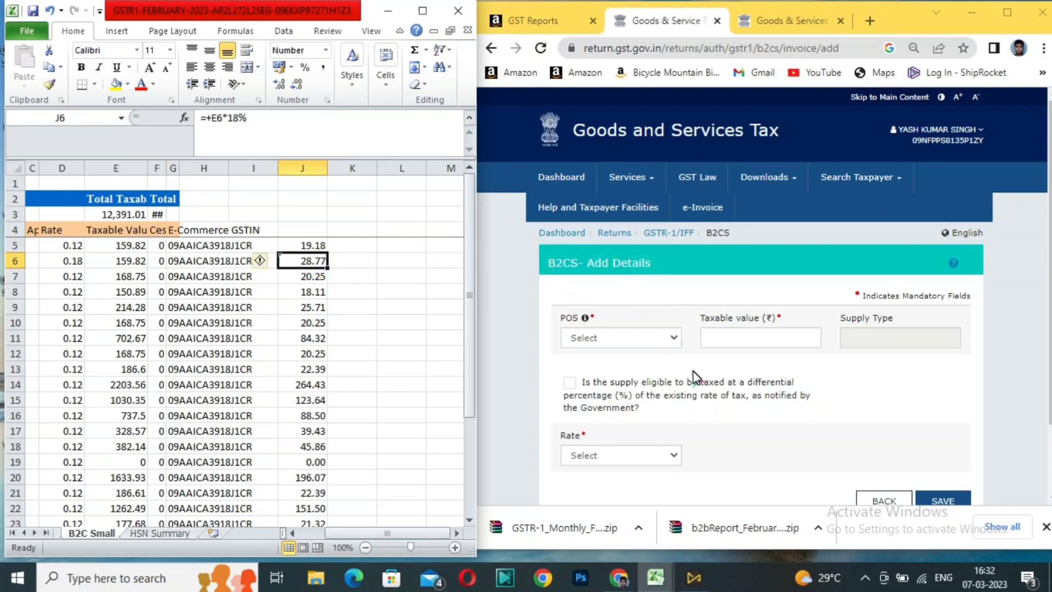
left_click(412, 265)
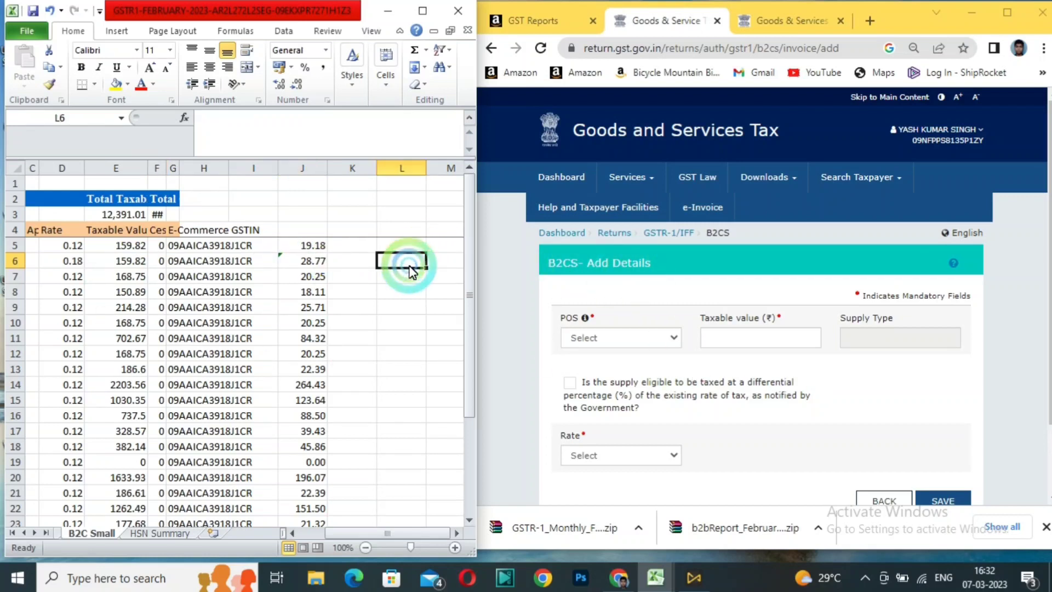
key("Left")
key("Home")
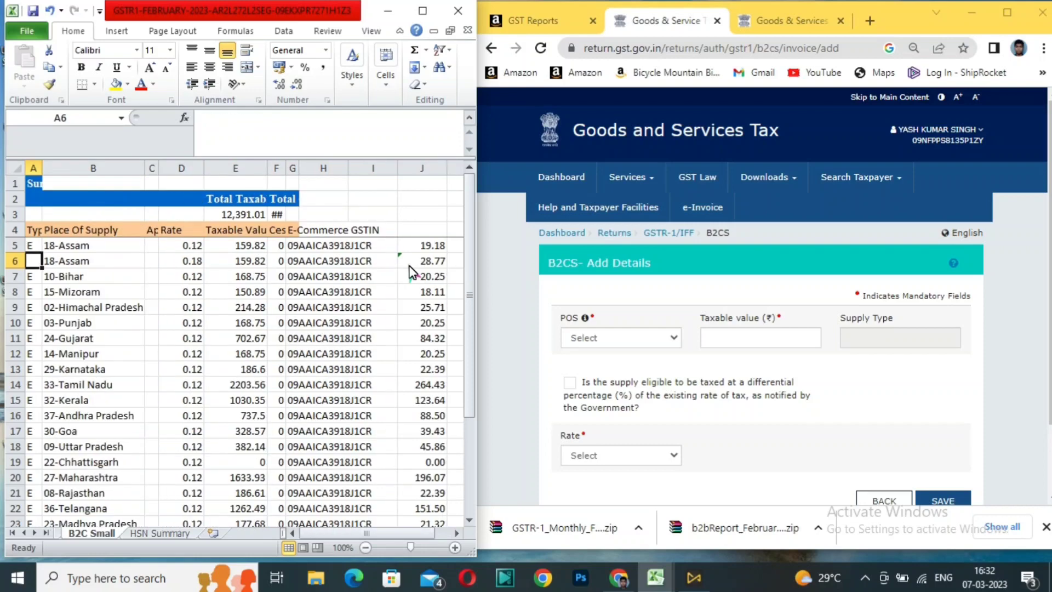
scroll(196, 465, "down", 7)
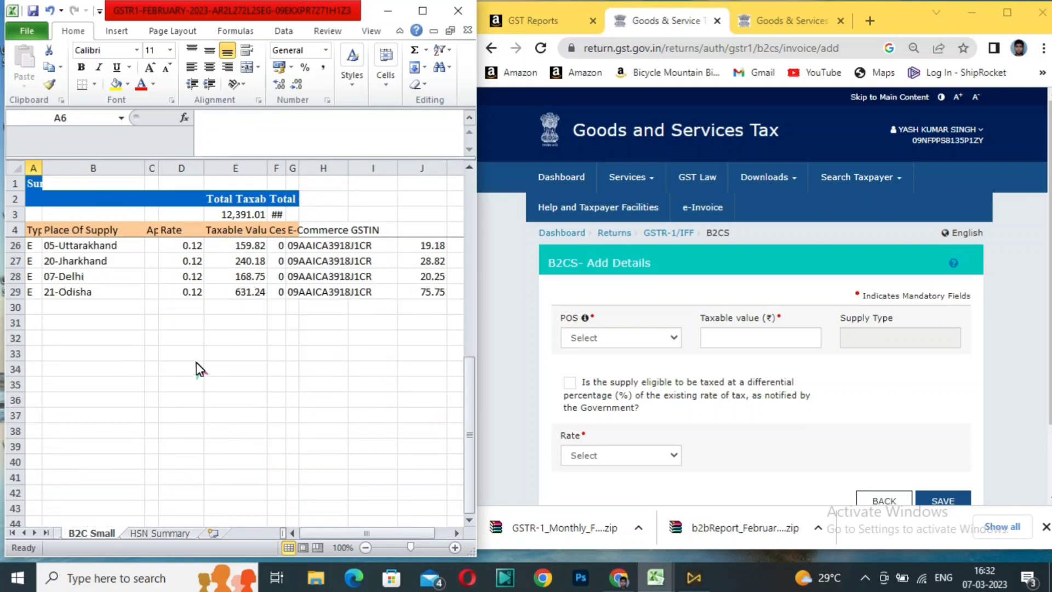
scroll(197, 364, "up", 7)
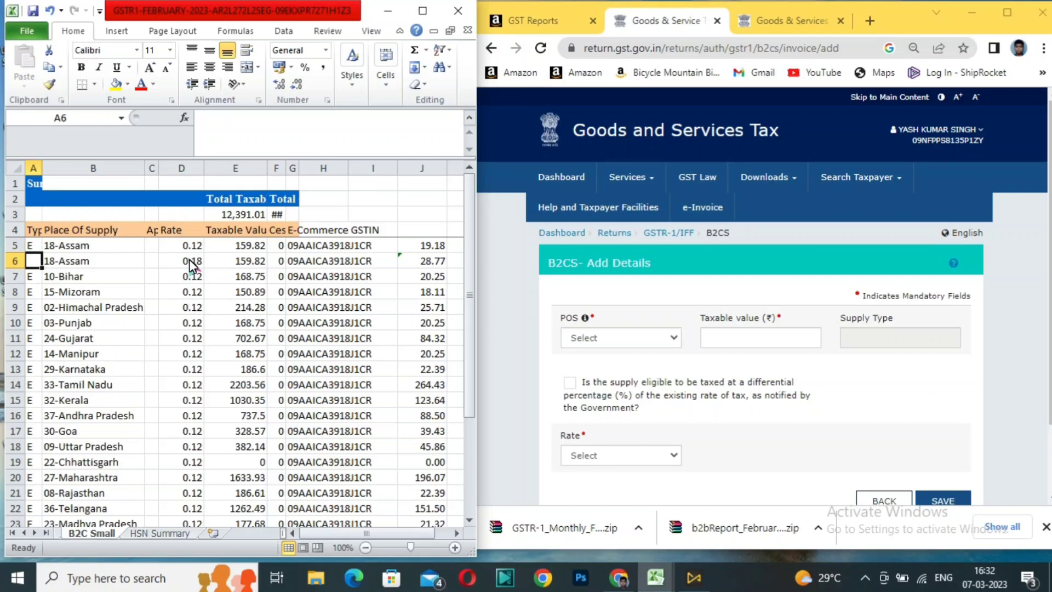
Enter 18-Assam with taxable value 159.82 at rate 18, keep integrated tax 28.77, and save.
left_click(184, 264)
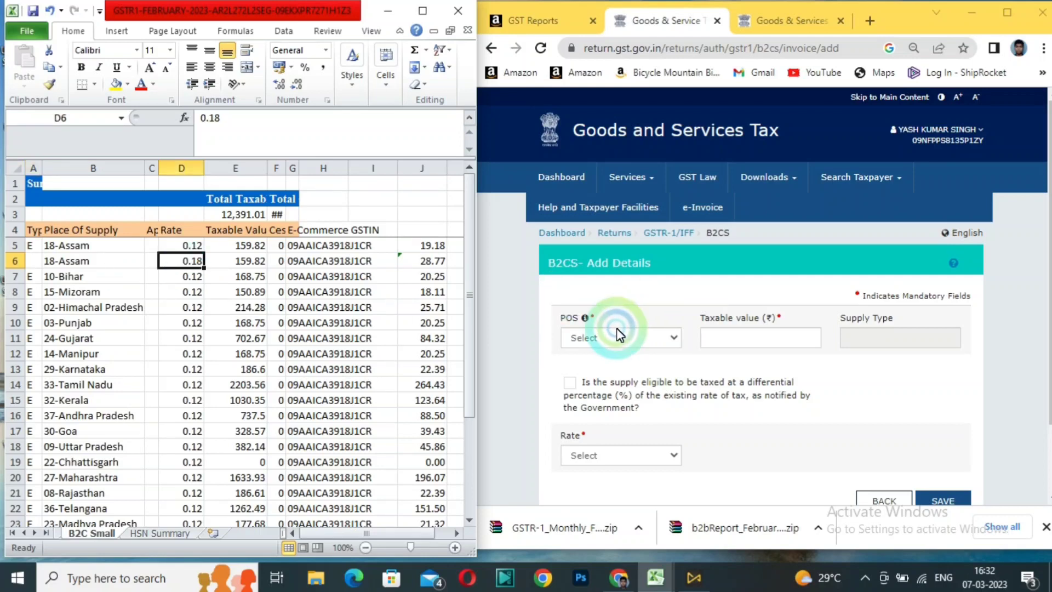
left_click(640, 338)
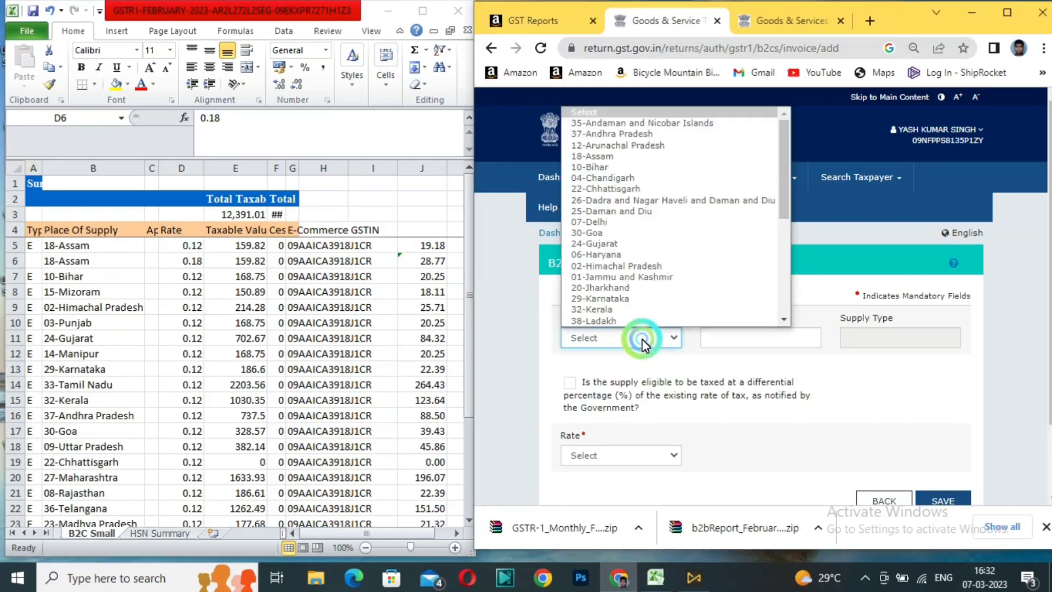
left_click(602, 156)
left_click(787, 342)
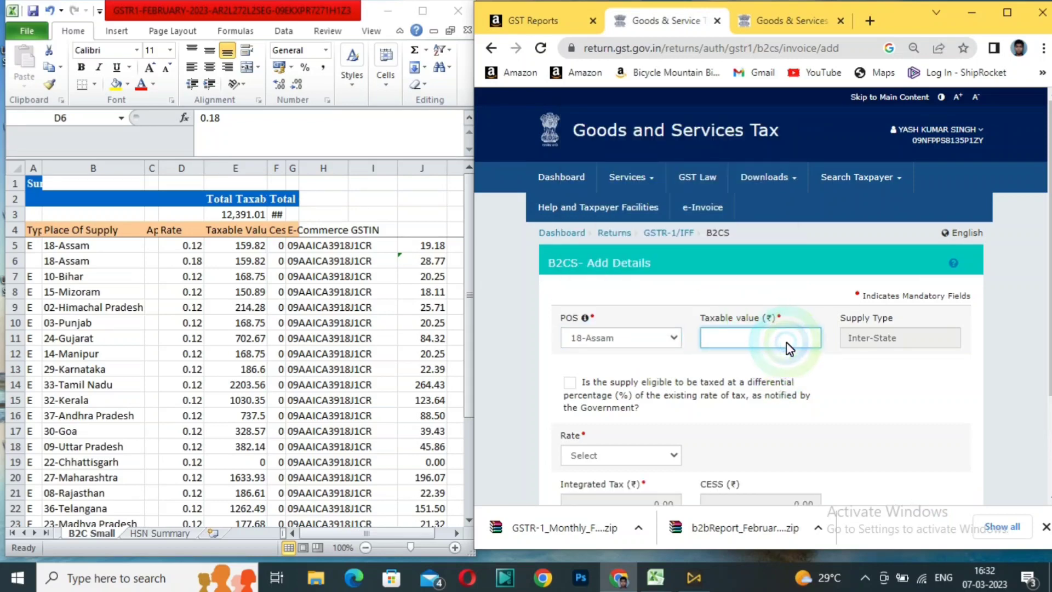
type("159.82")
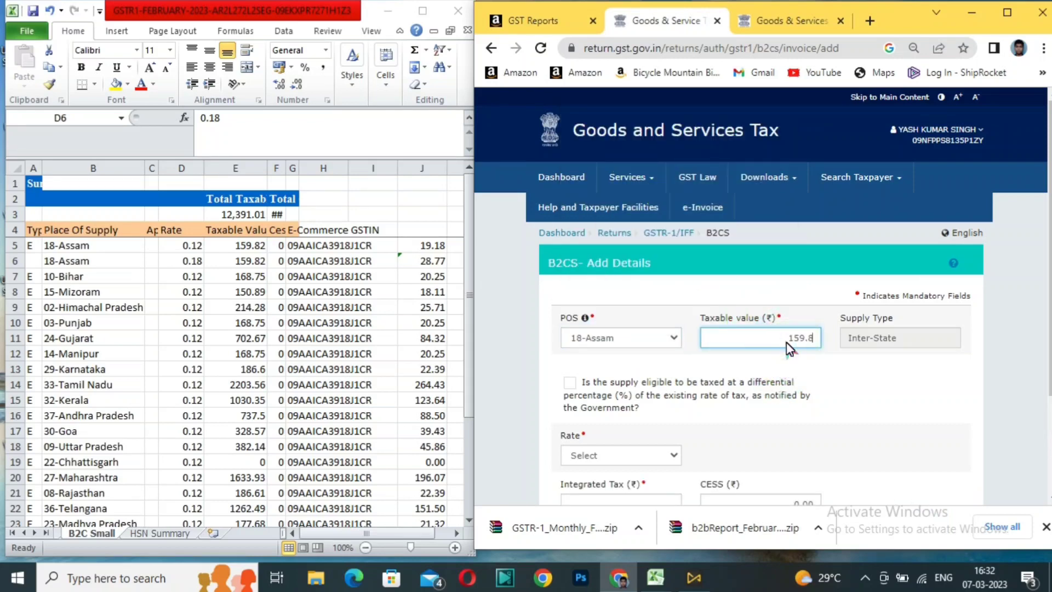
key("Tab")
key("Tab")
key("Tab")
key("shift+Tab")
type("18")
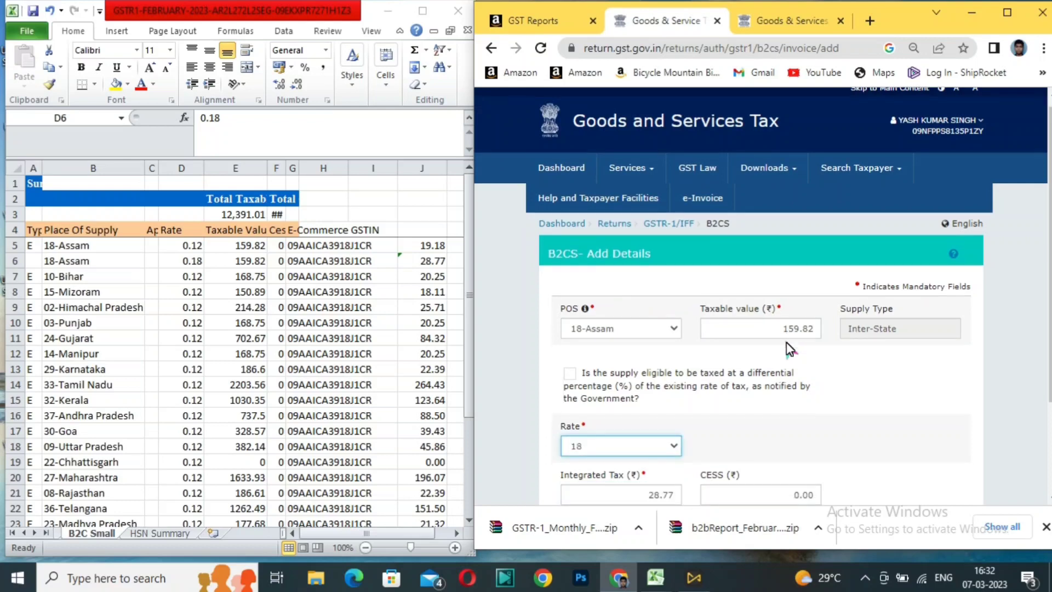
key("Tab")
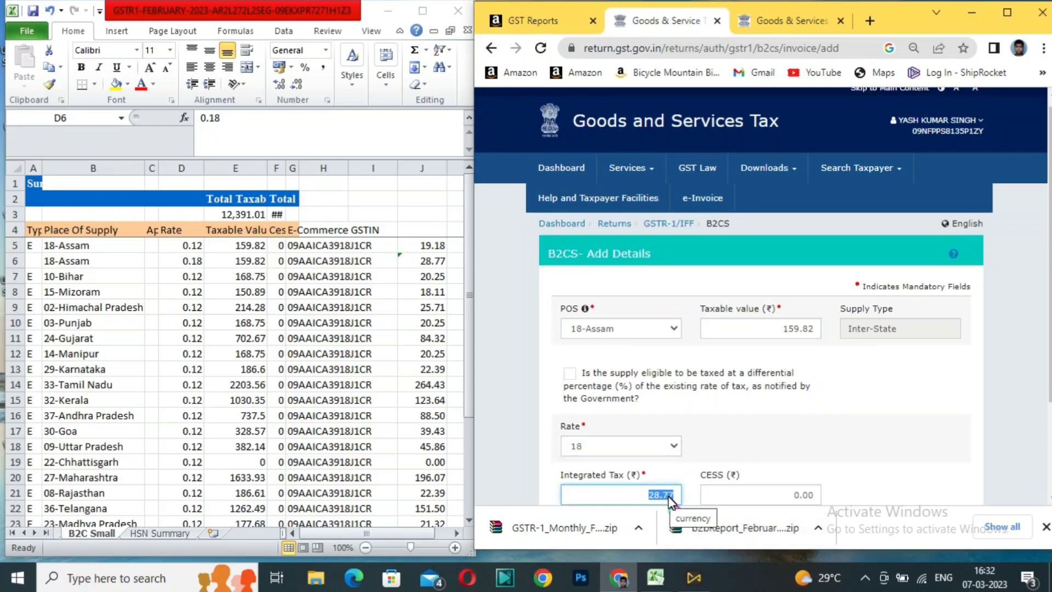
left_click(801, 427)
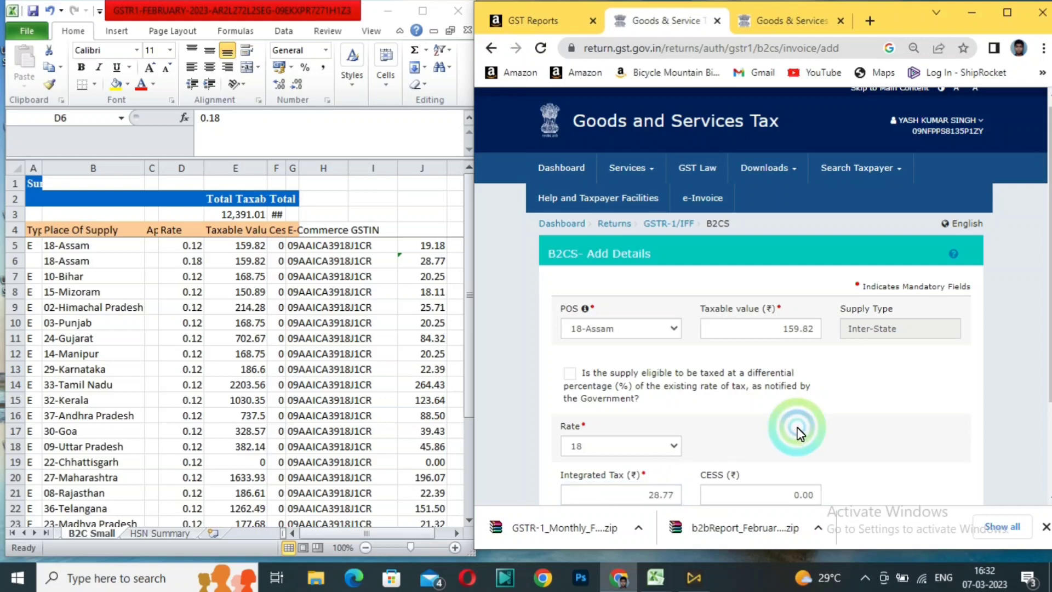
scroll(801, 427, "down", 2)
left_click(944, 416)
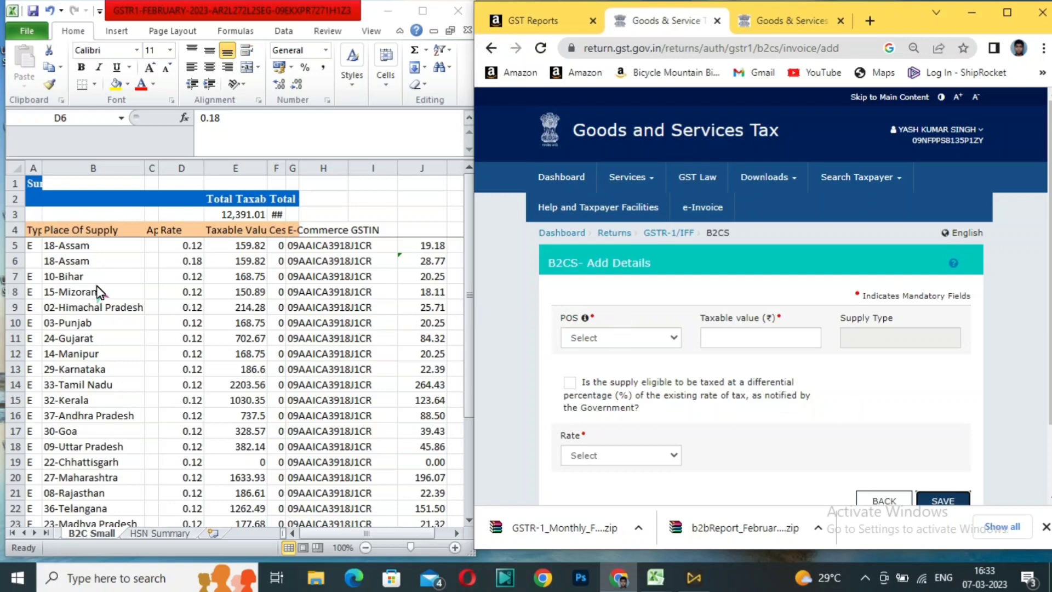
Delete the already-entered 18-Assam row from the Excel sheet.
left_click(644, 344)
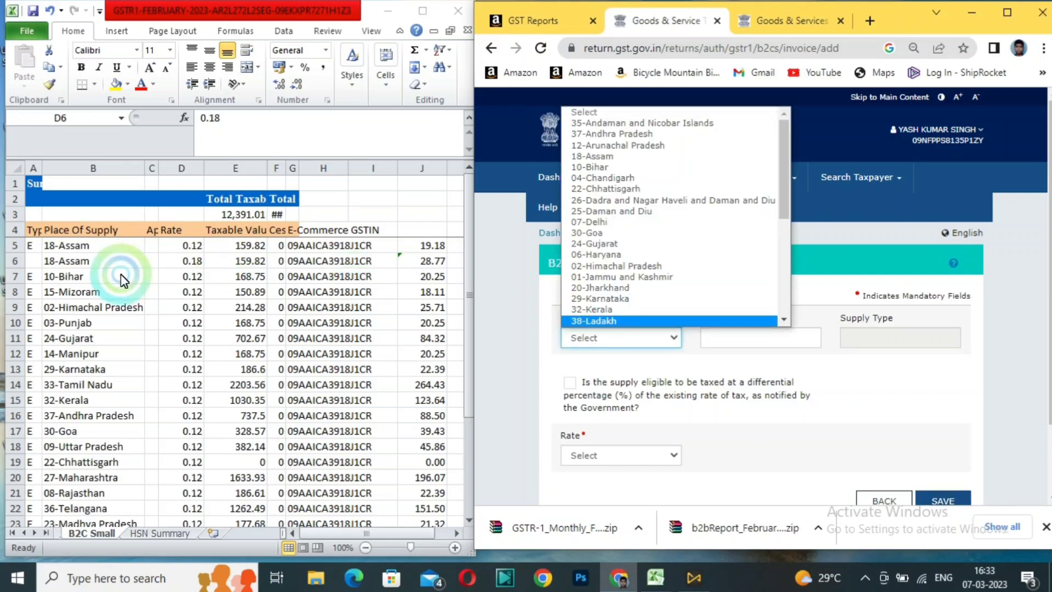
left_click(71, 262)
left_click(92, 265)
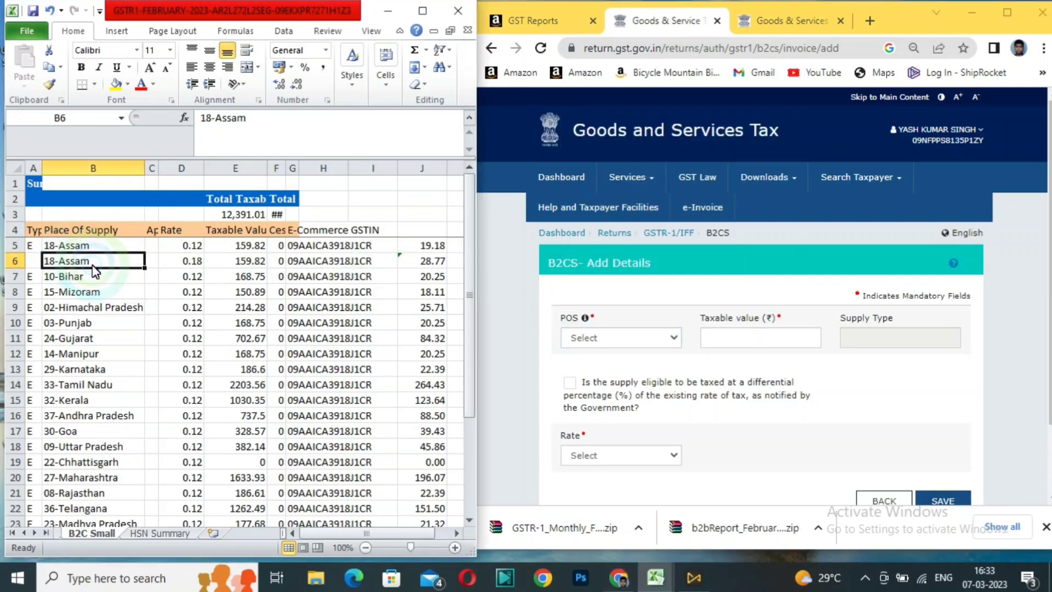
key("ctrl+minus")
key("r")
key("Return")
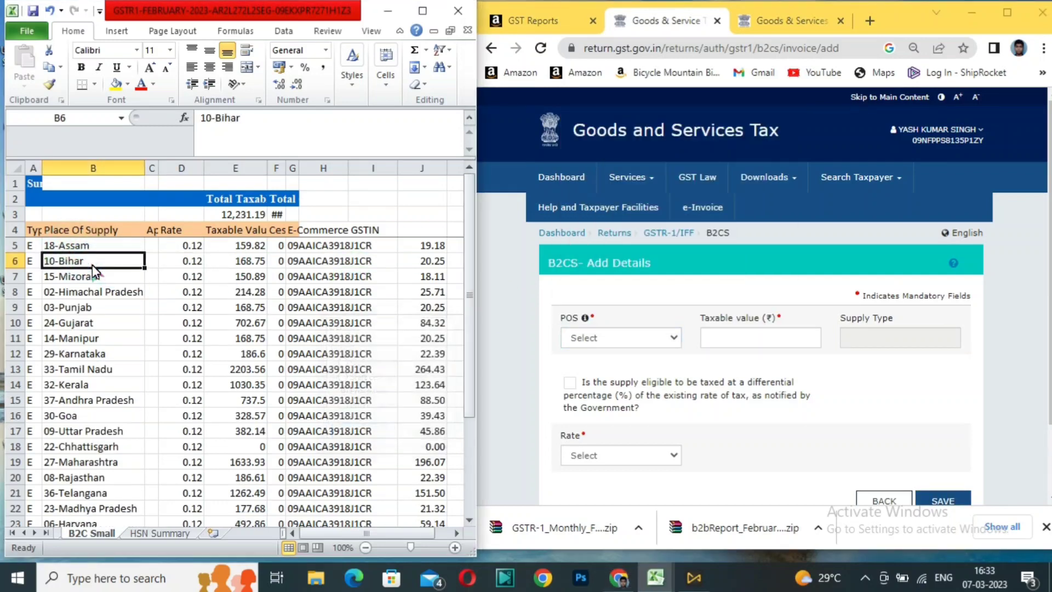
key("Right")
key("Right")
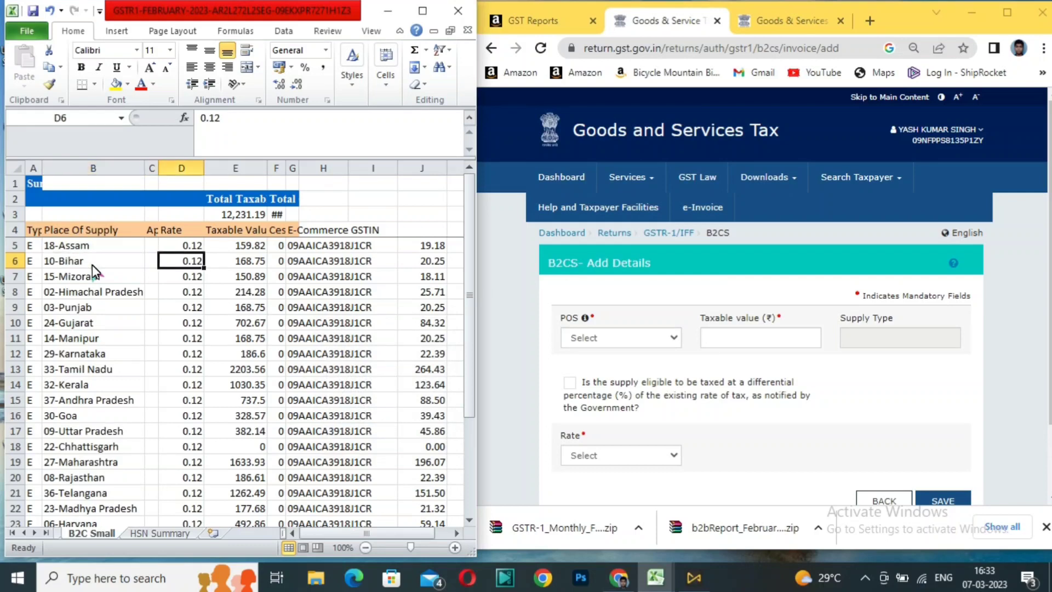
key("Left")
key("Left")
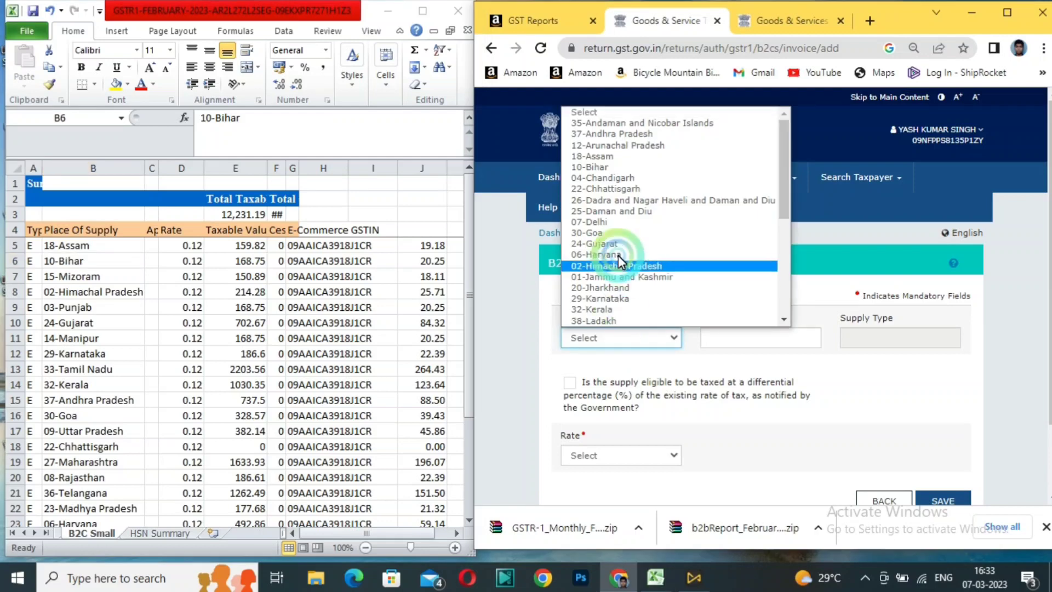
Save a 10-Bihar B2CS record with taxable value 168.75 at rate 12.
left_click(621, 338)
left_click(621, 167)
left_click(794, 338)
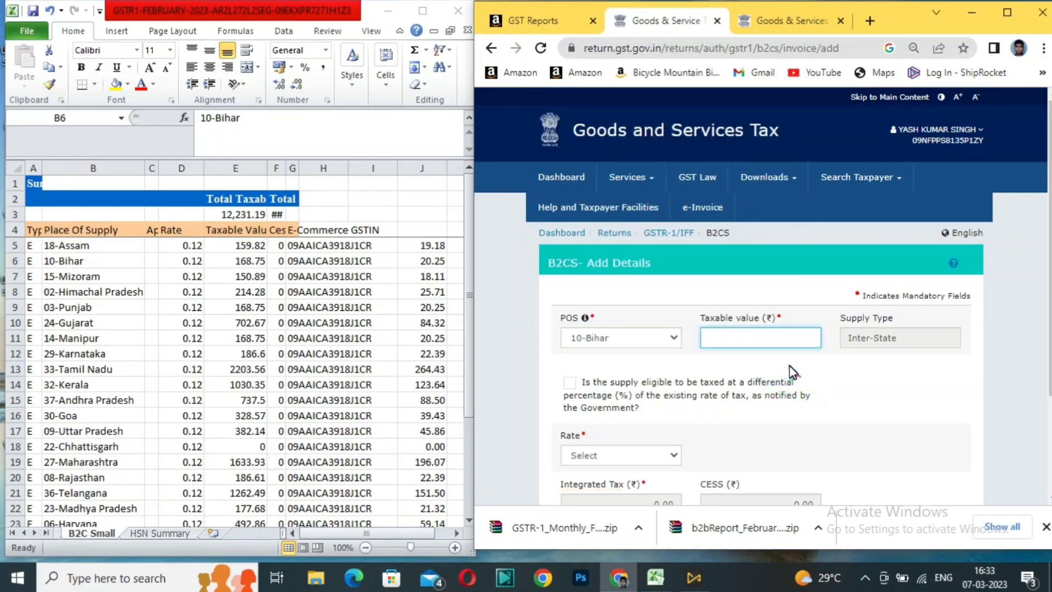
type("168.75")
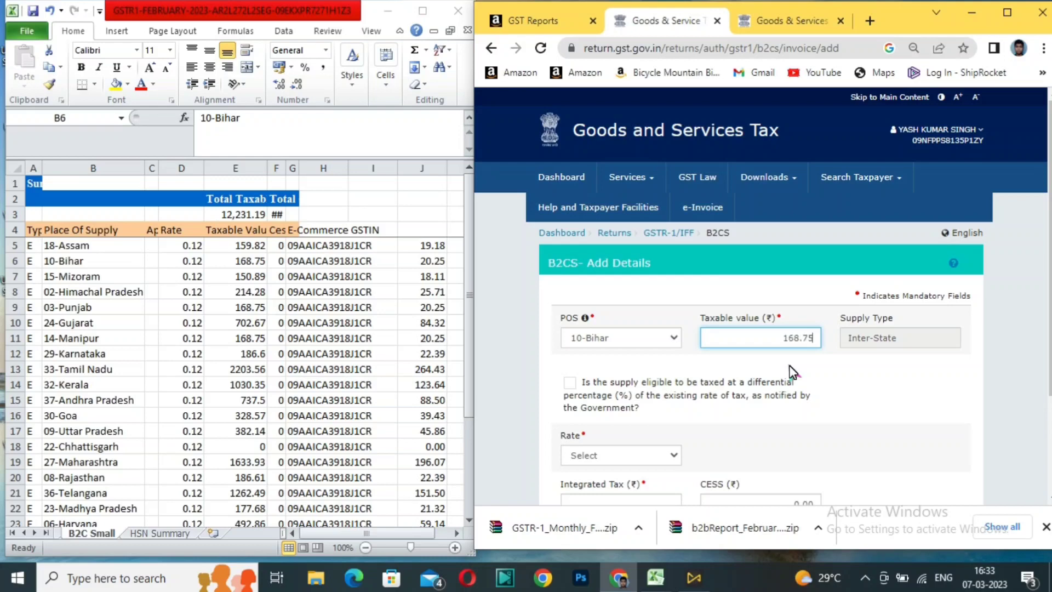
key("Tab")
key("Tab")
type("12")
key("Tab")
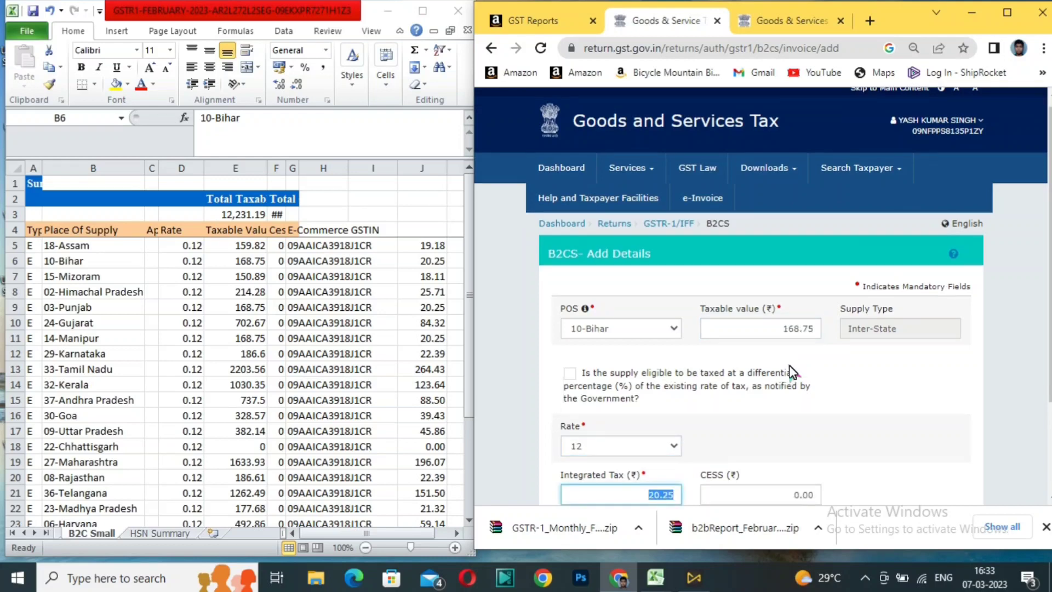
key("Return")
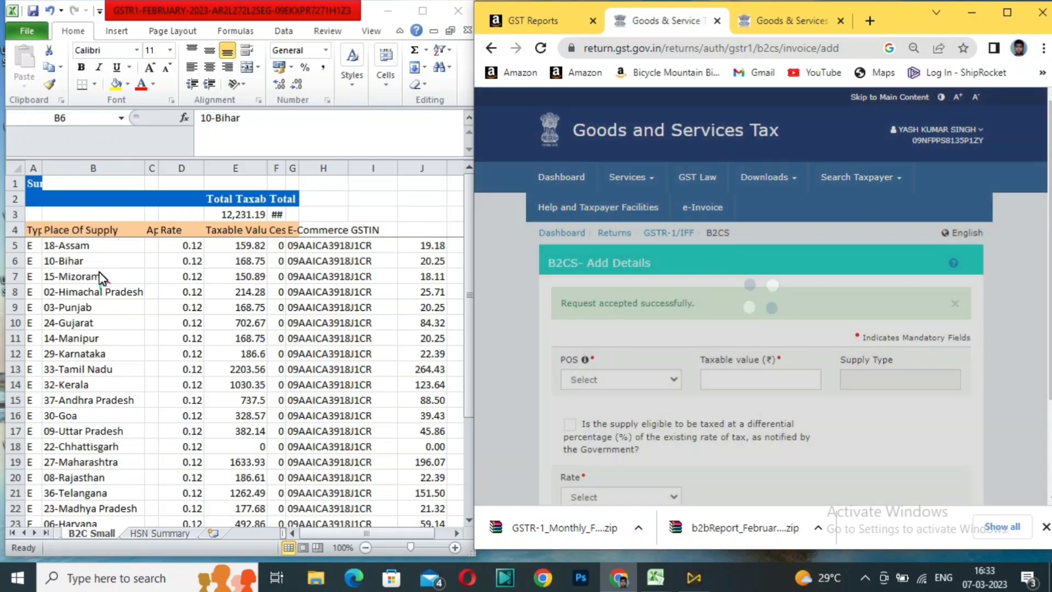
left_click(109, 245)
scroll(122, 343, "down", 10)
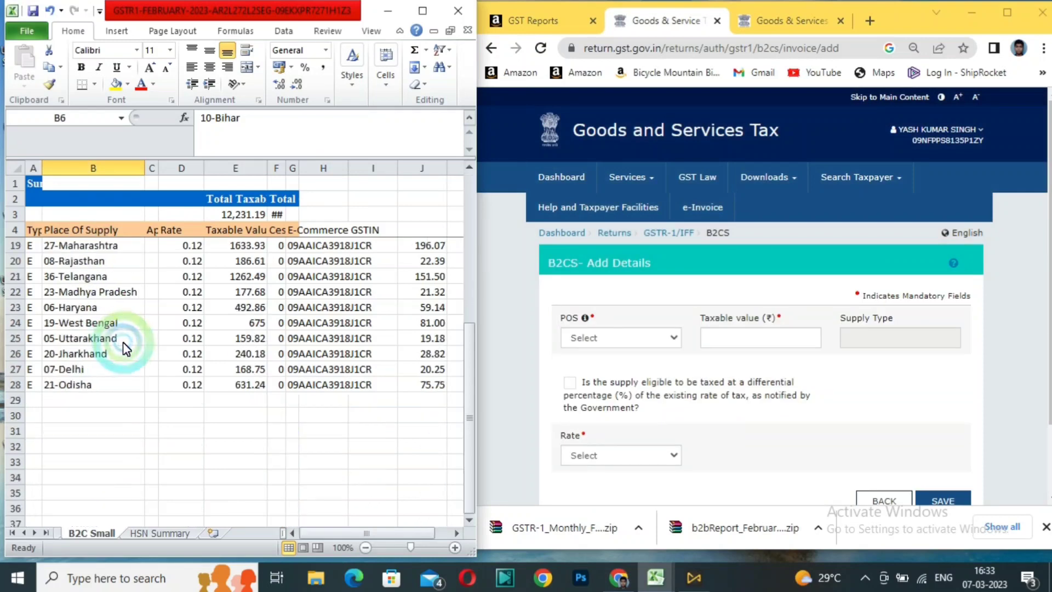
Switch to the B2CS processed-records summary and scroll it alongside the Excel list.
scroll(123, 346, "up", 10)
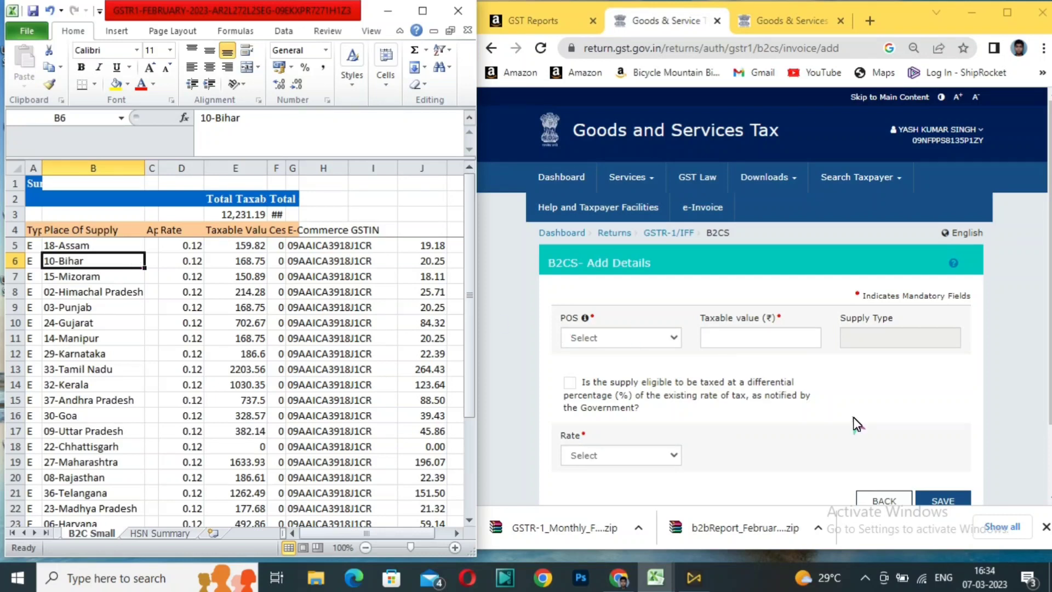
key("ctrl+Tab")
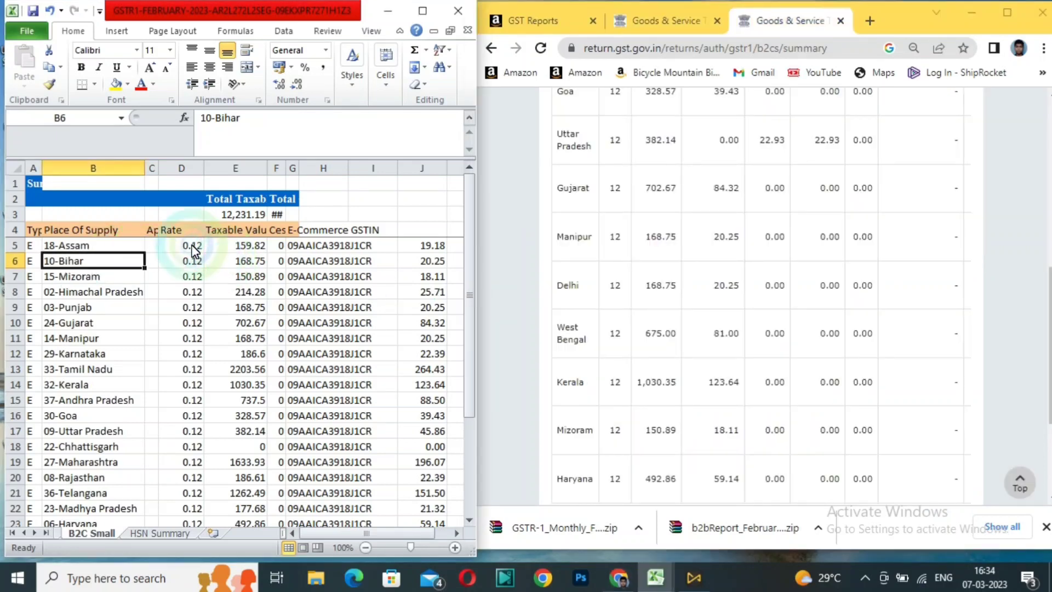
left_click(136, 246)
left_click(737, 257)
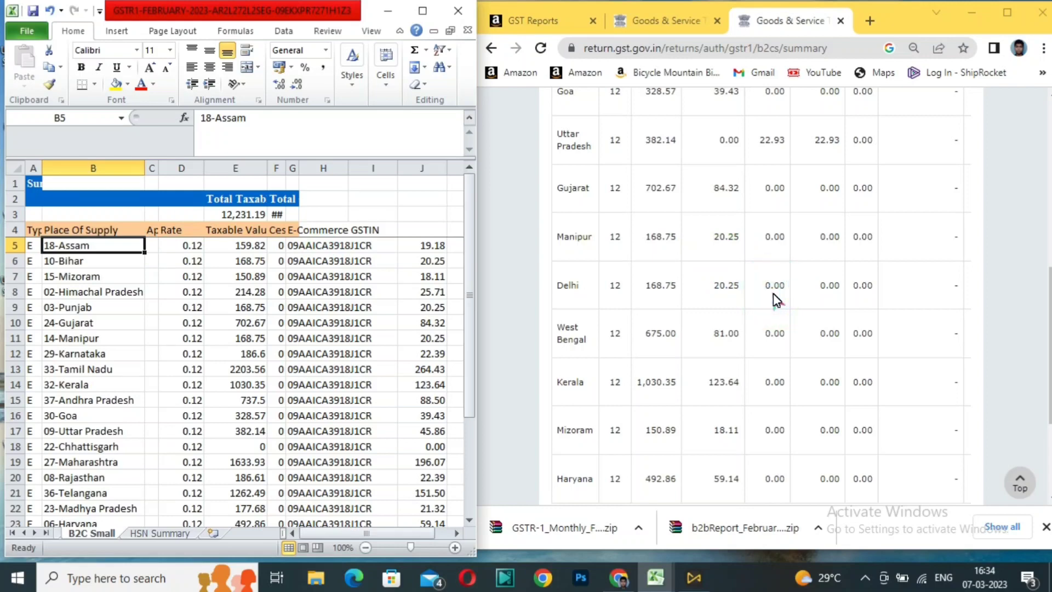
left_click(918, 278)
scroll(919, 278, "up", 6)
scroll(919, 277, "down", 10)
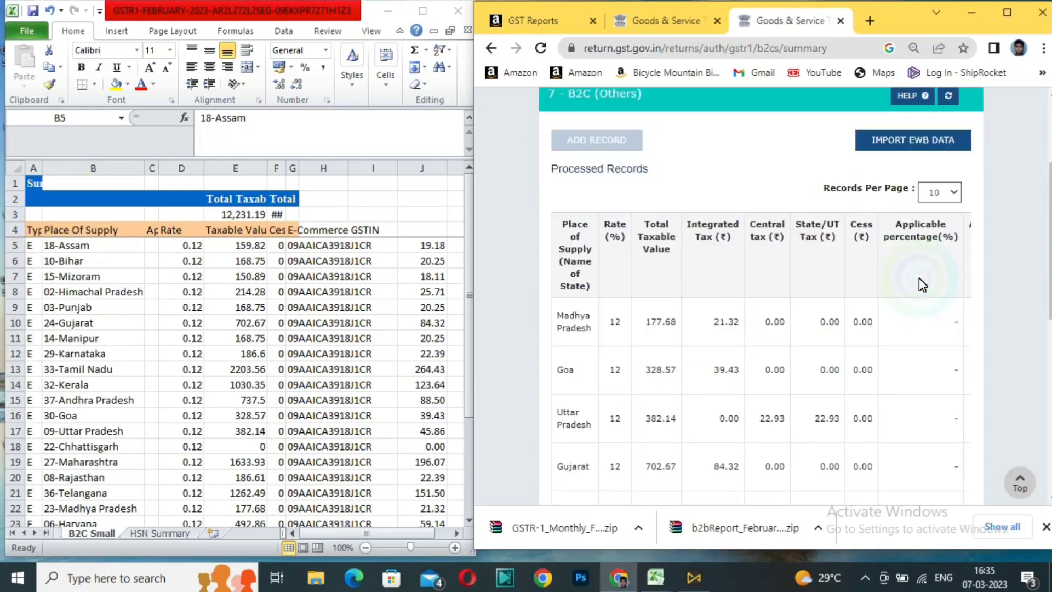
scroll(919, 277, "up", 5)
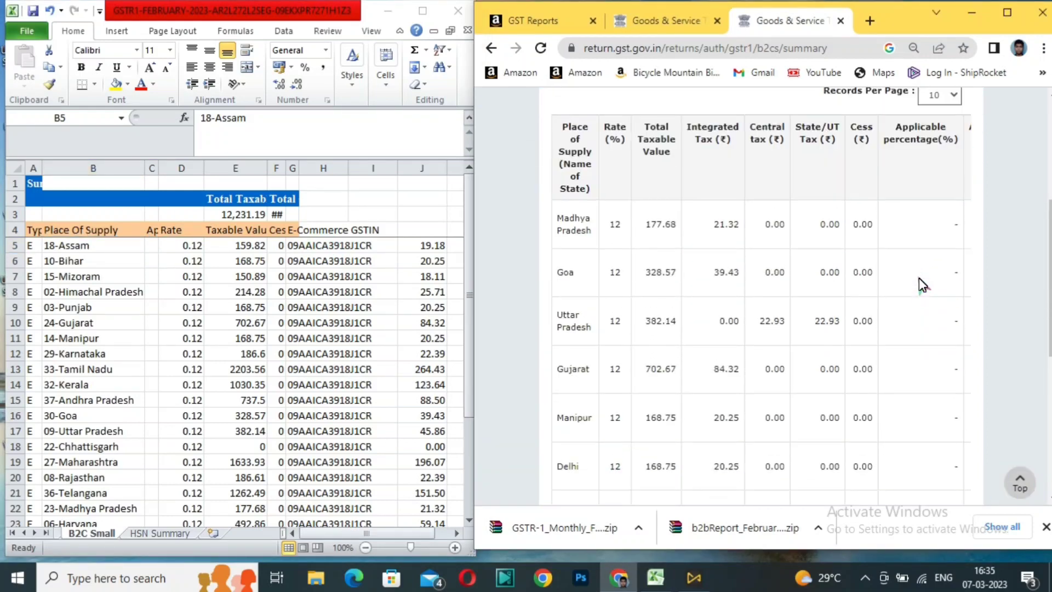
scroll(921, 282, "down", 3)
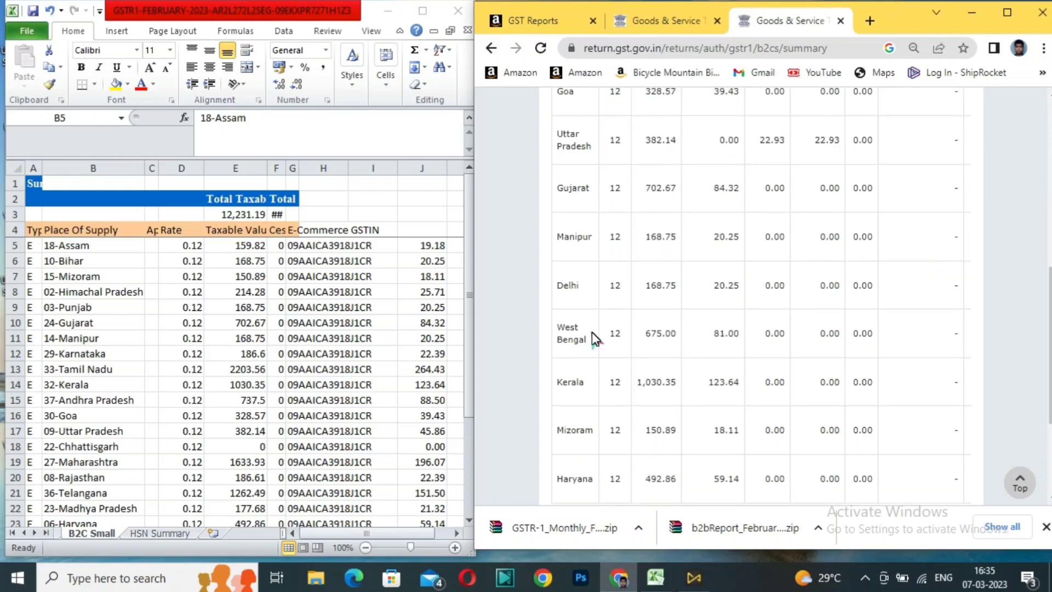
left_click(145, 375)
scroll(143, 376, "down", 5)
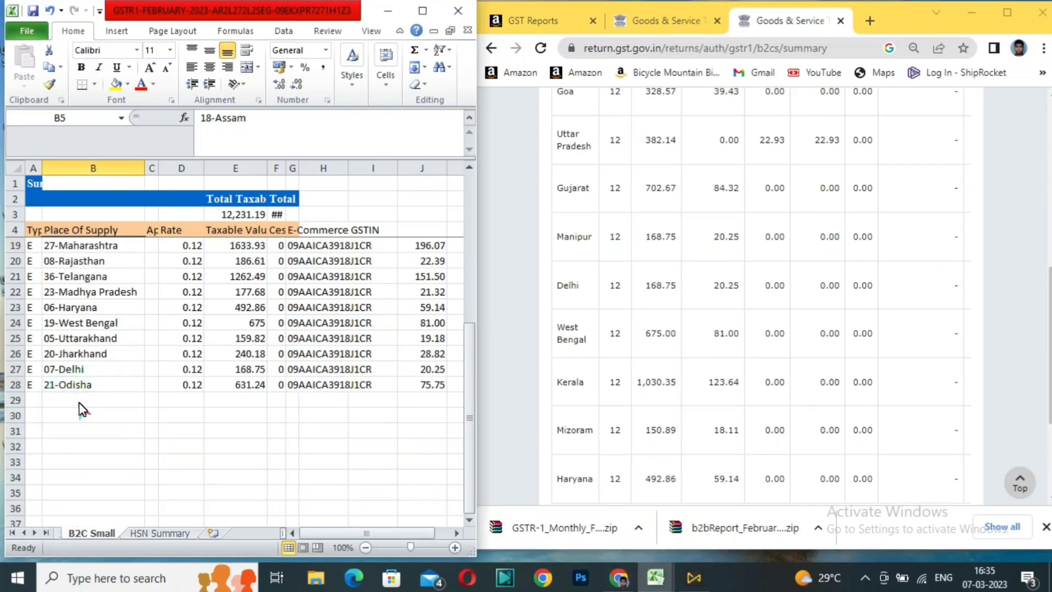
scroll(80, 404, "up", 5)
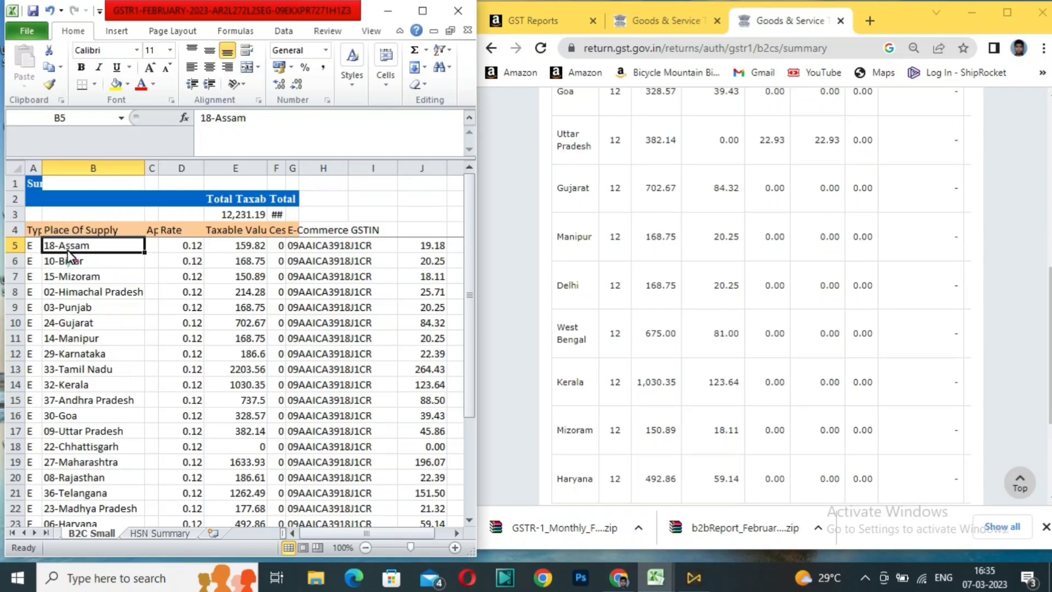
Count the place-of-supply entries and enter 24 below the list.
left_click_drag(68, 250, 145, 308)
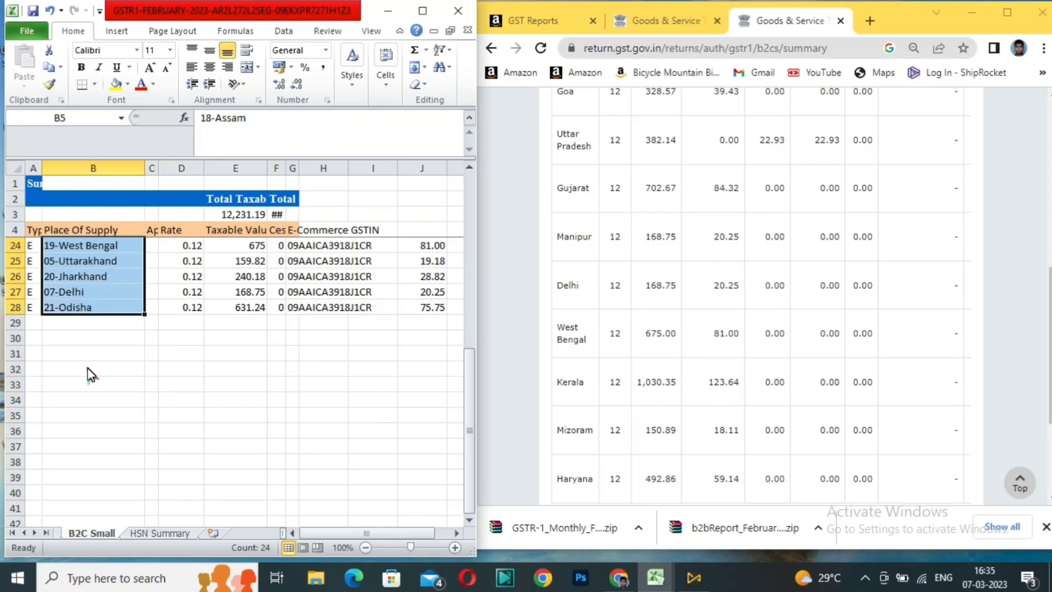
left_click(105, 326)
type("24")
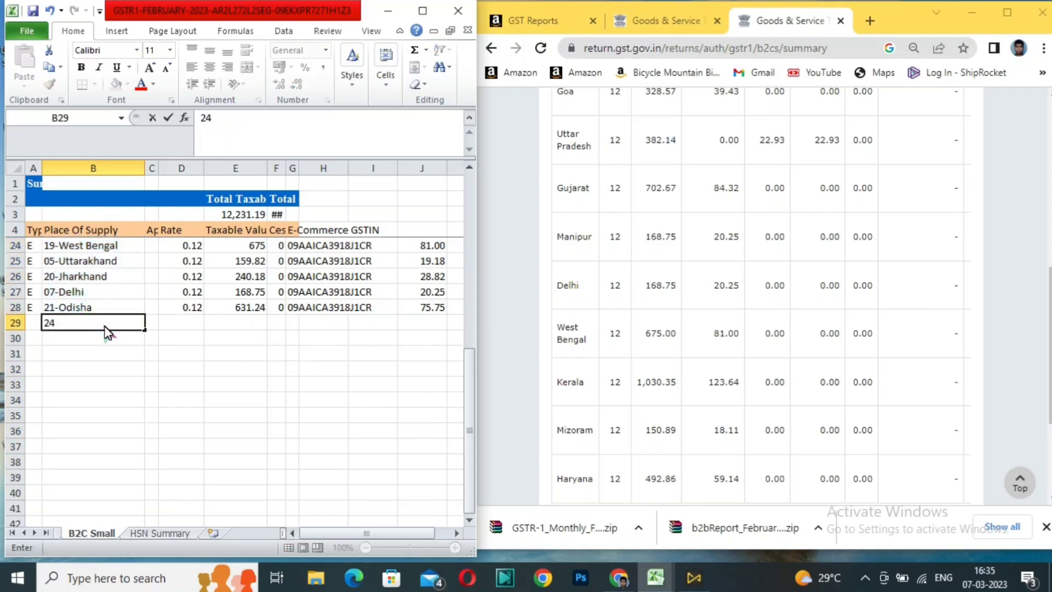
left_click(229, 332)
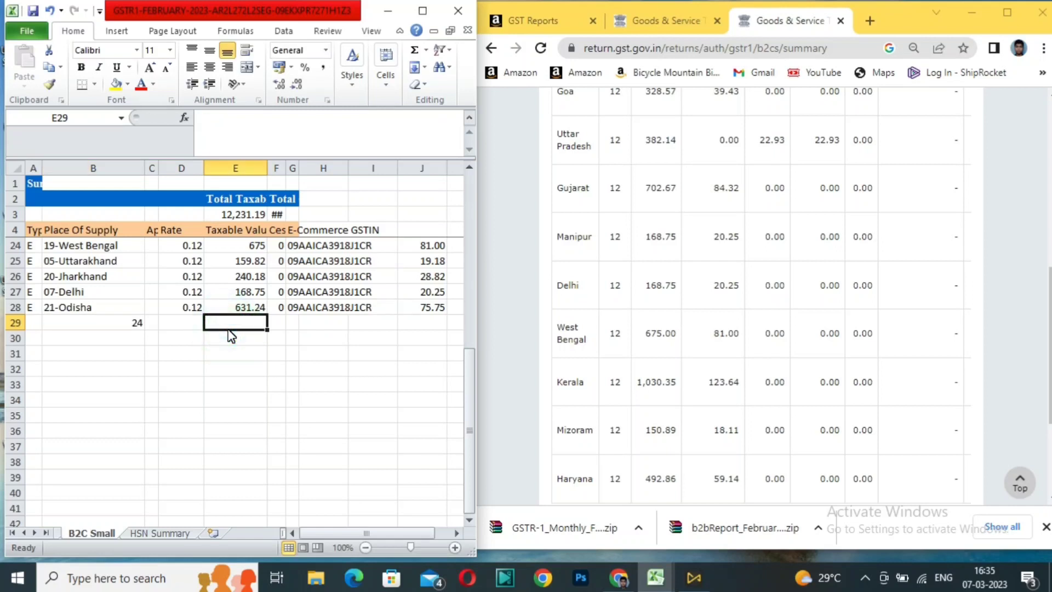
key("Up")
key("Left")
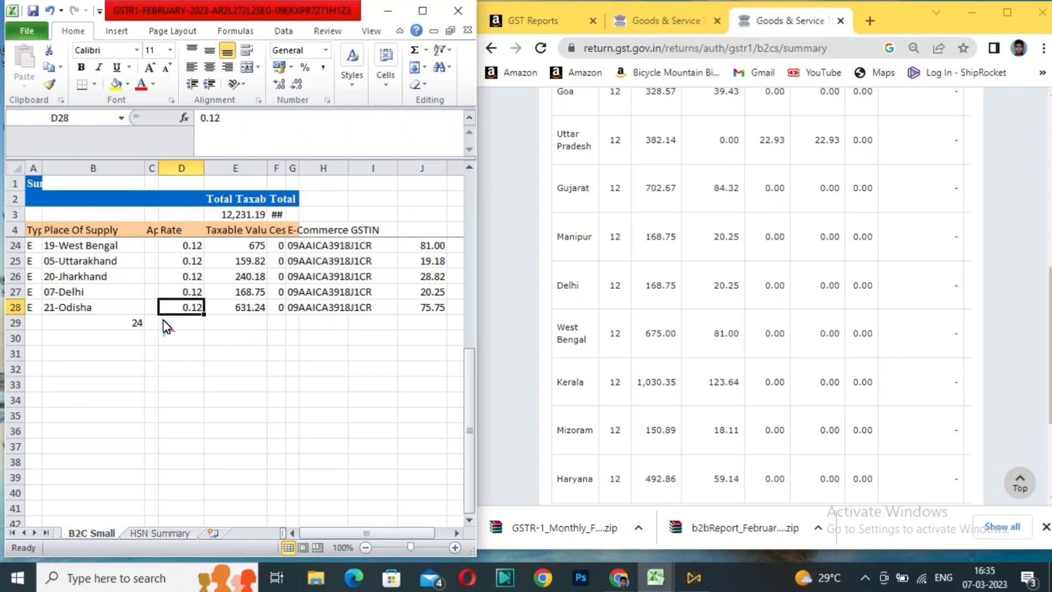
Confirm 22-Chhattisgarh has taxable value 0 and change the count to 23.
scroll(122, 305, "up", 6)
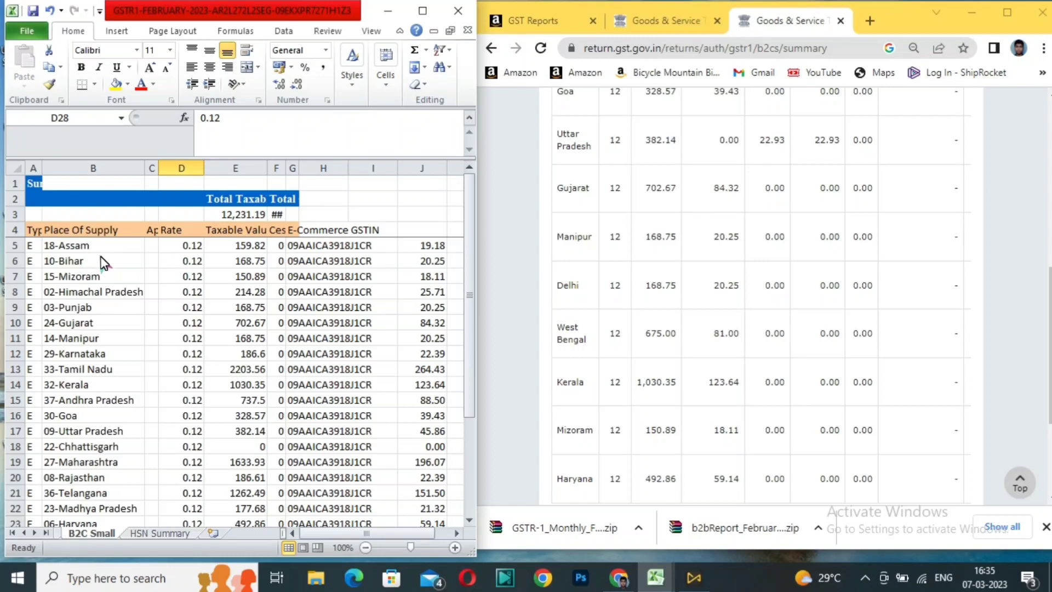
scroll(108, 310, "down", 7)
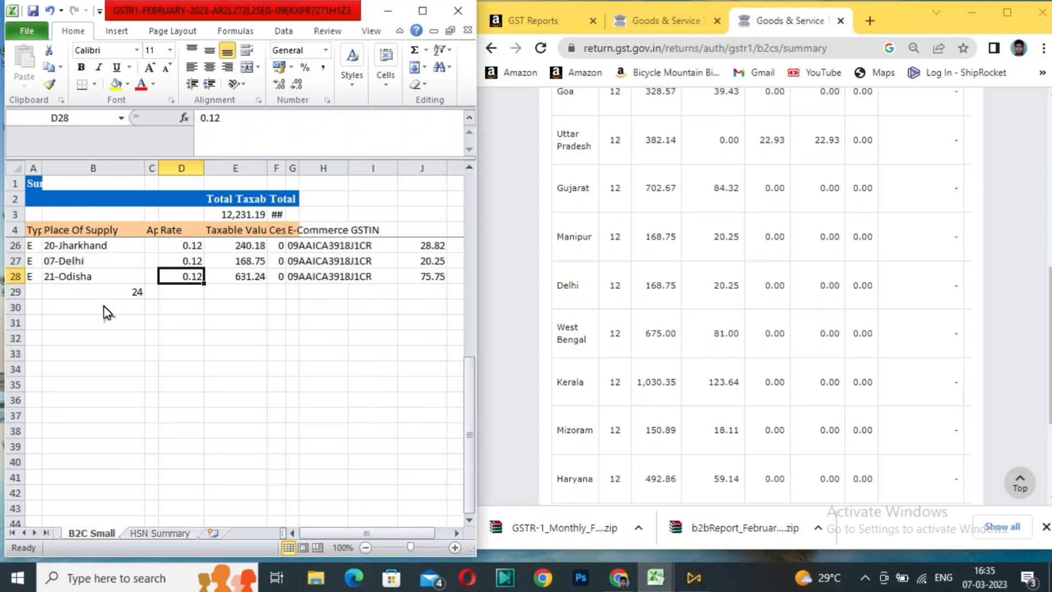
left_click(138, 294)
scroll(141, 299, "up", 7)
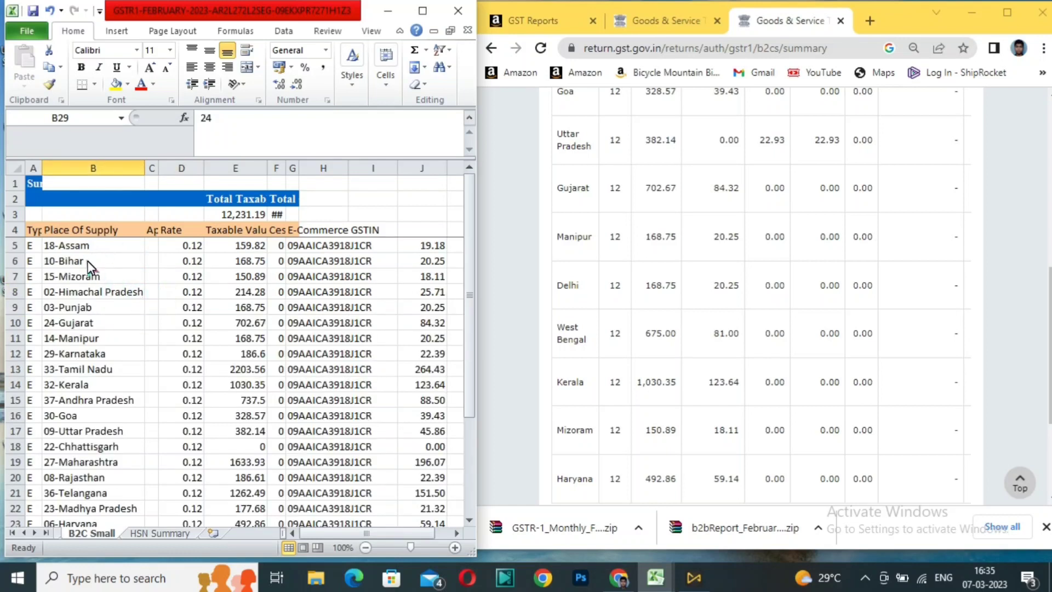
scroll(112, 339, "down", 7)
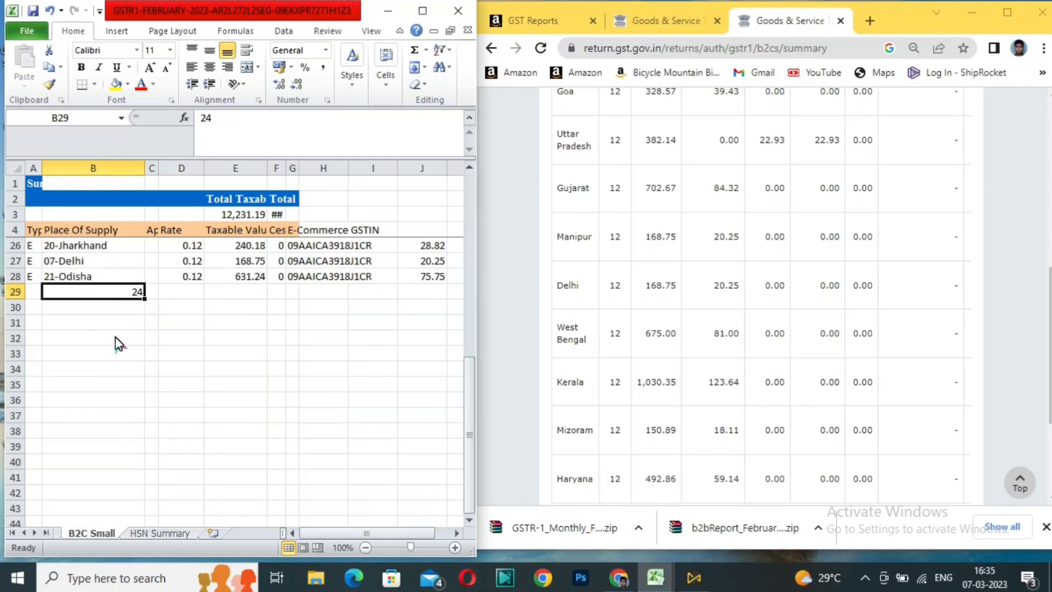
scroll(141, 315, "up", 7)
scroll(144, 329, "down", 7)
scroll(141, 317, "up", 7)
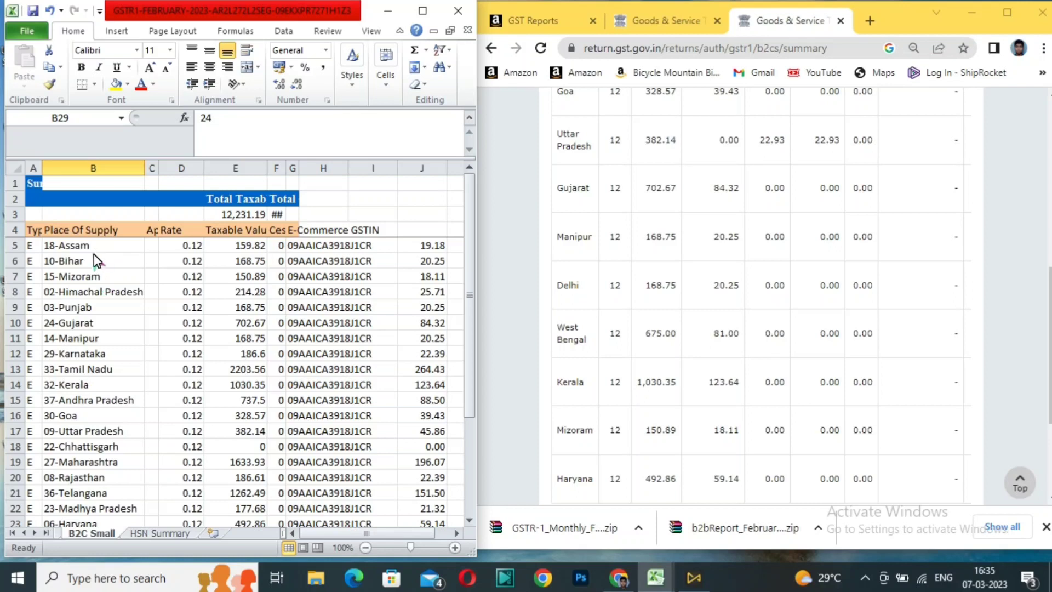
scroll(97, 261, "down", 7)
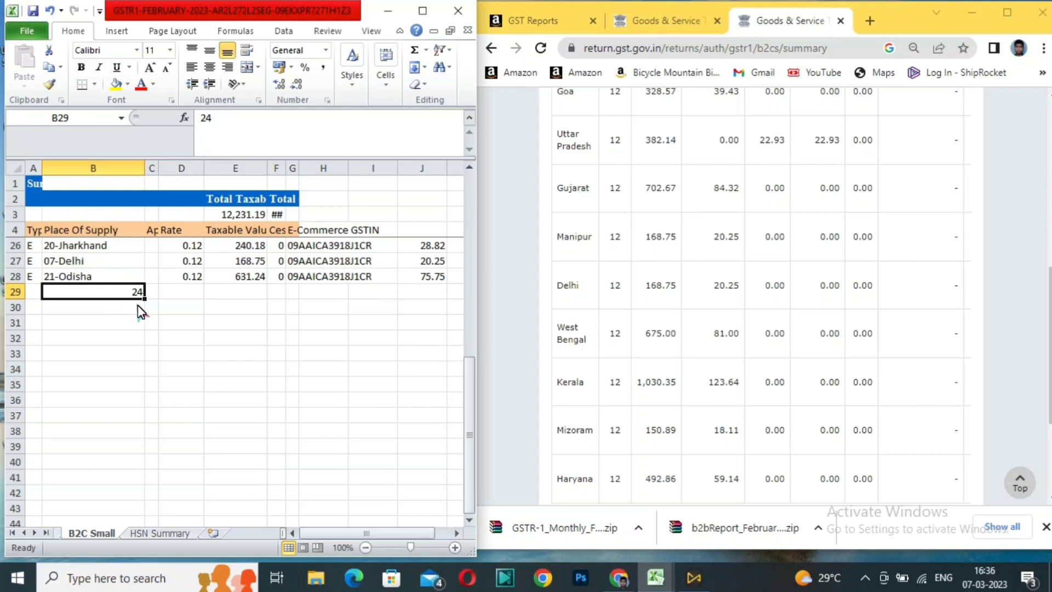
scroll(136, 305, "up", 7)
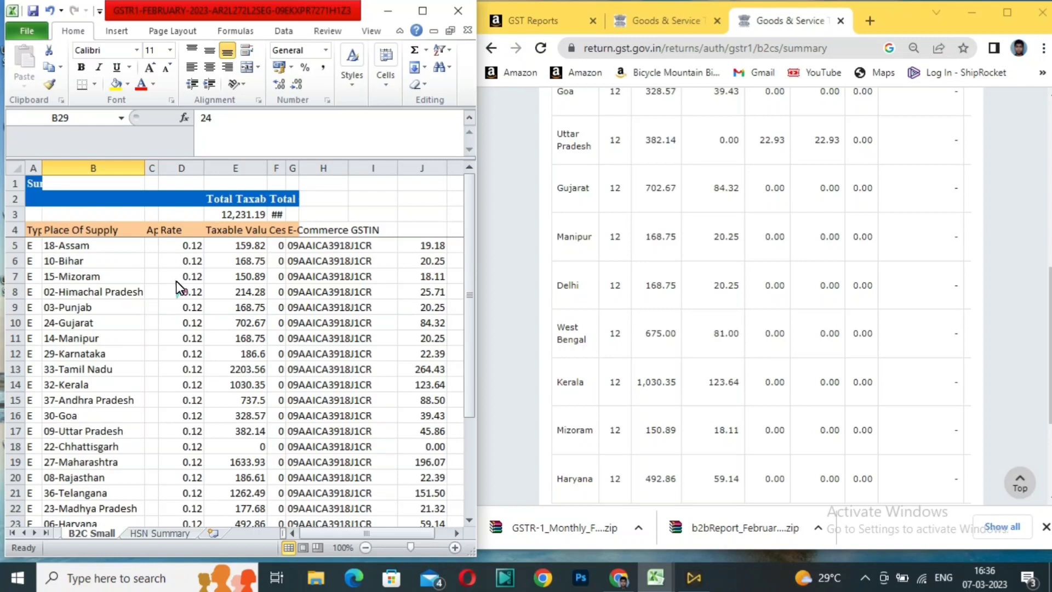
left_click(230, 443)
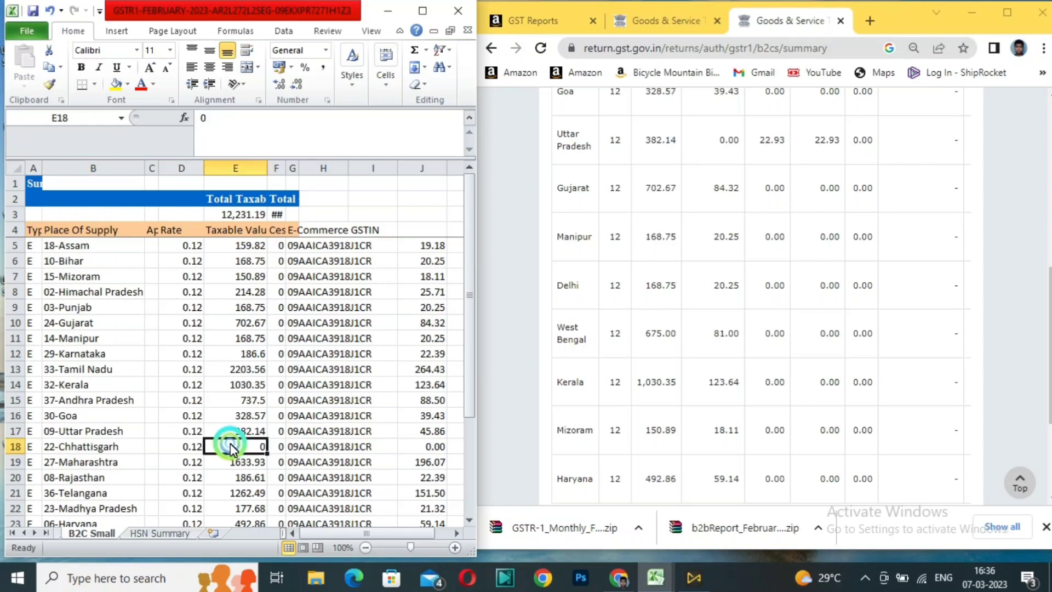
key("Left")
key("Left")
key("Left")
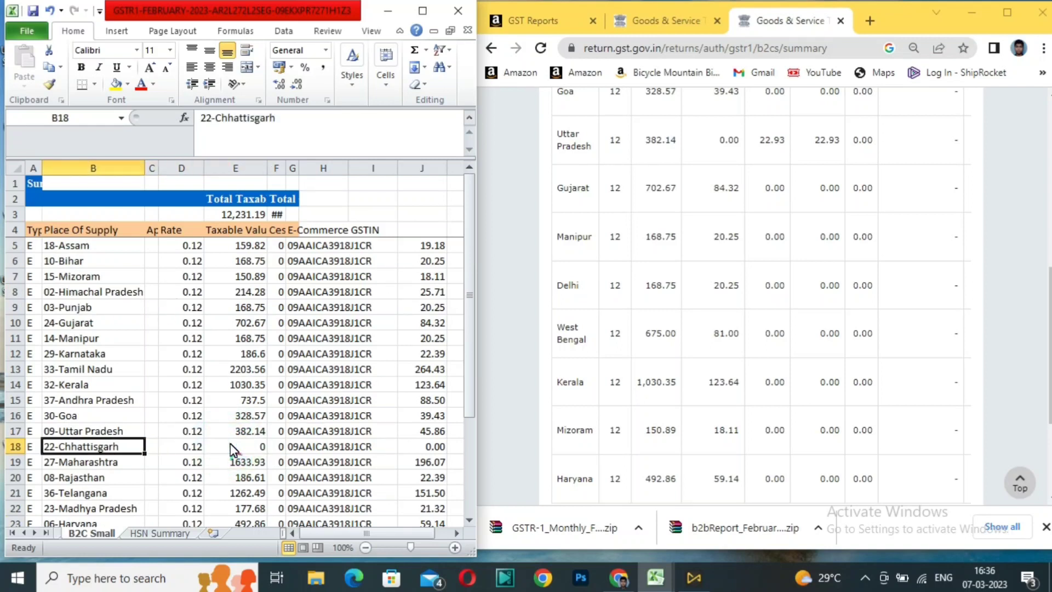
key("Right")
key("Right")
key("Right")
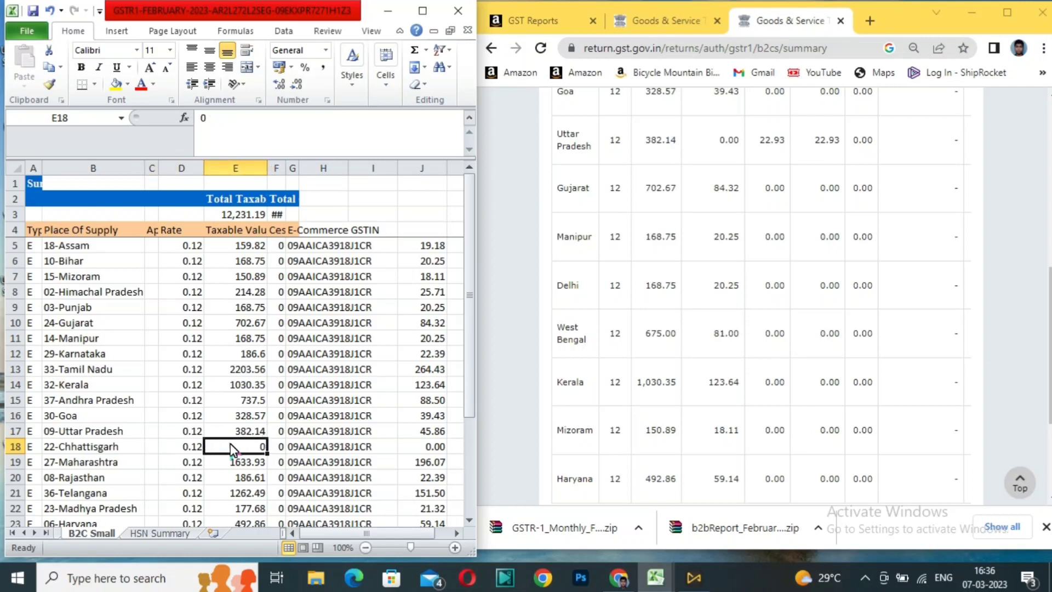
key("Left")
key("Left")
key("Left")
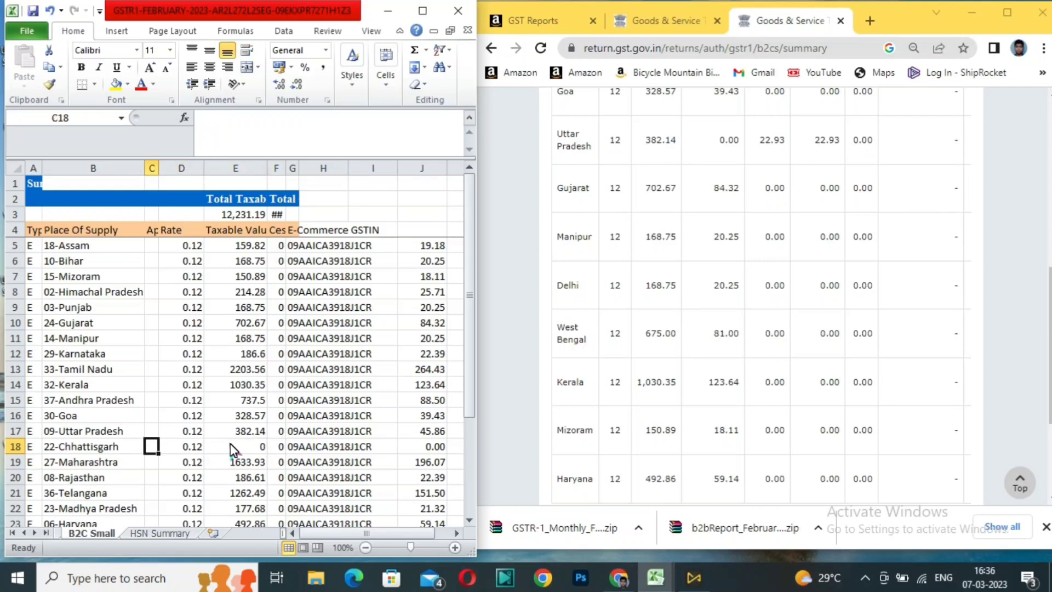
key("Down")
key("Down")
key("Down")
key("Down")
key("Down")
key("Down")
key("Down")
key("Down")
key("Down")
key("Down")
key("Down")
key("Down")
key("Down")
key("Down")
key("Down")
key("Down")
key("Down")
key("Down")
key("Down")
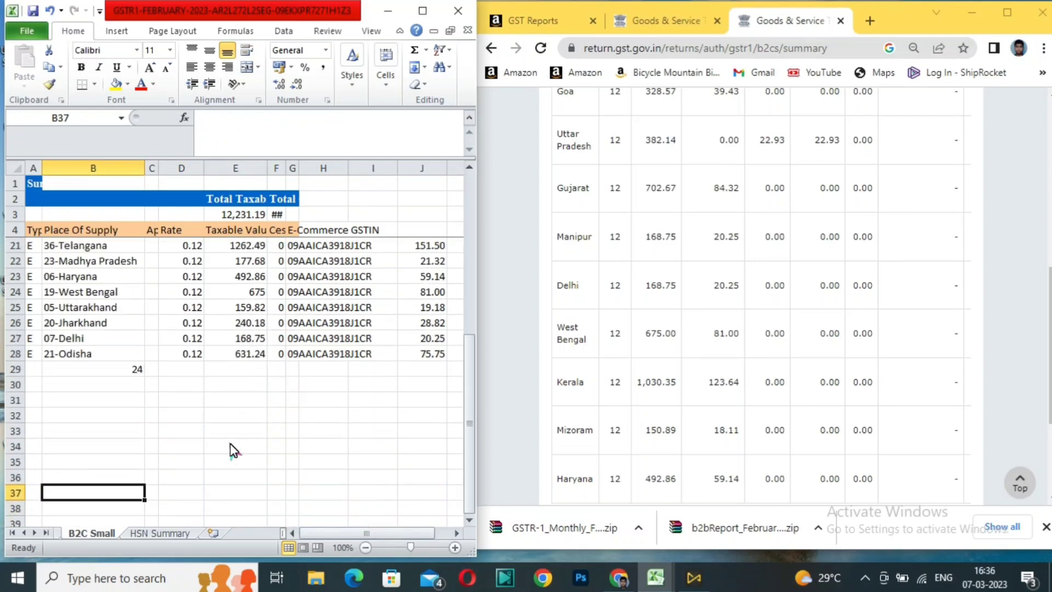
key("Up")
key("Up")
key("Up")
key("Up")
key("Up")
key("Up")
key("Up")
key("Up")
type("23")
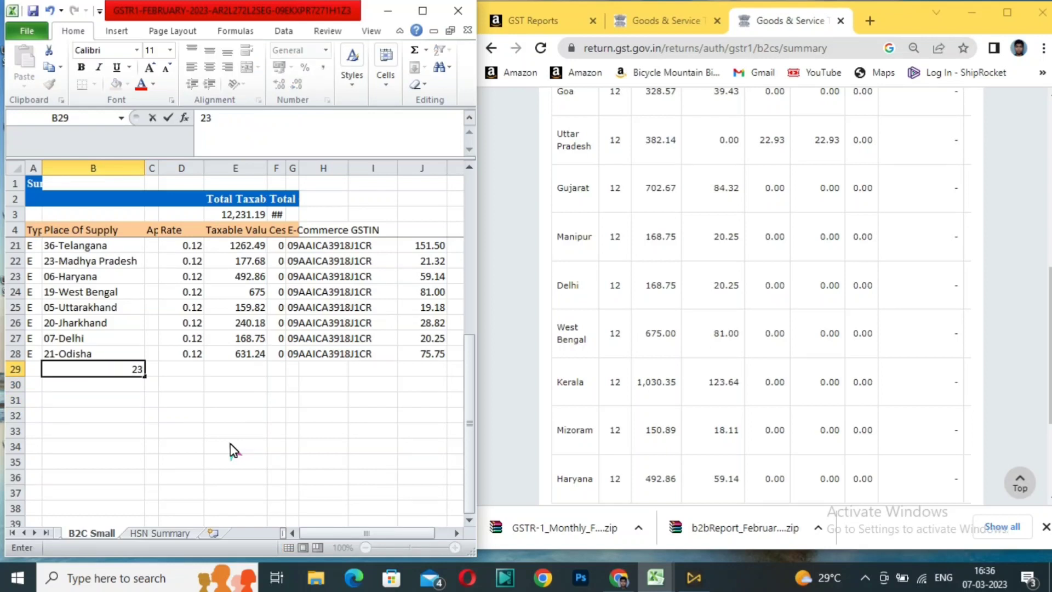
Show 20 B2C (Others) records per page and scroll through the first page.
left_click(1014, 237)
scroll(1014, 237, "up", 6)
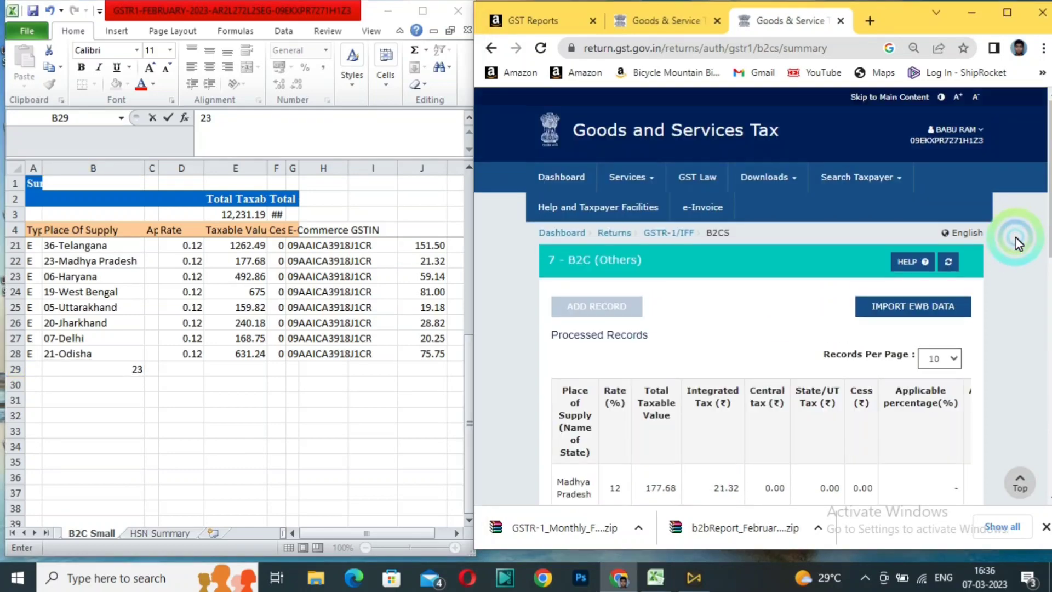
left_click(940, 358)
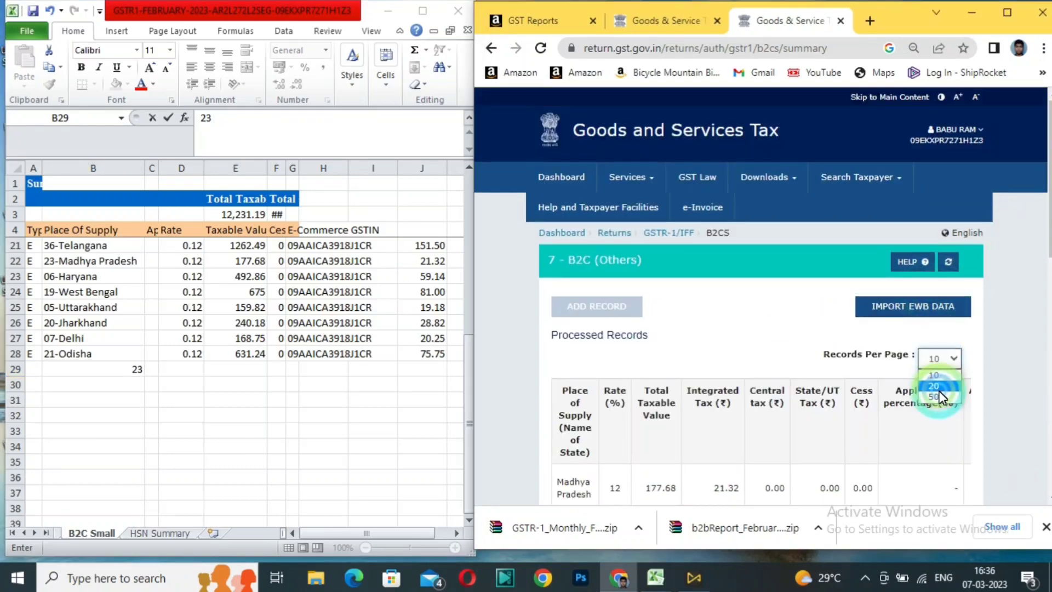
left_click(939, 386)
scroll(673, 360, "down", 20)
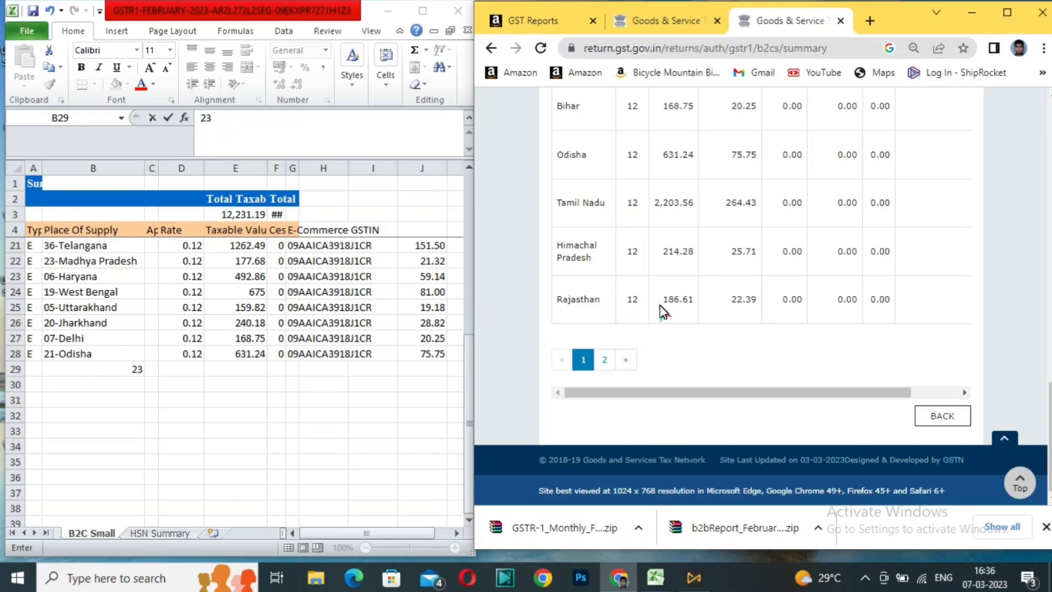
scroll(629, 323, "up", 15)
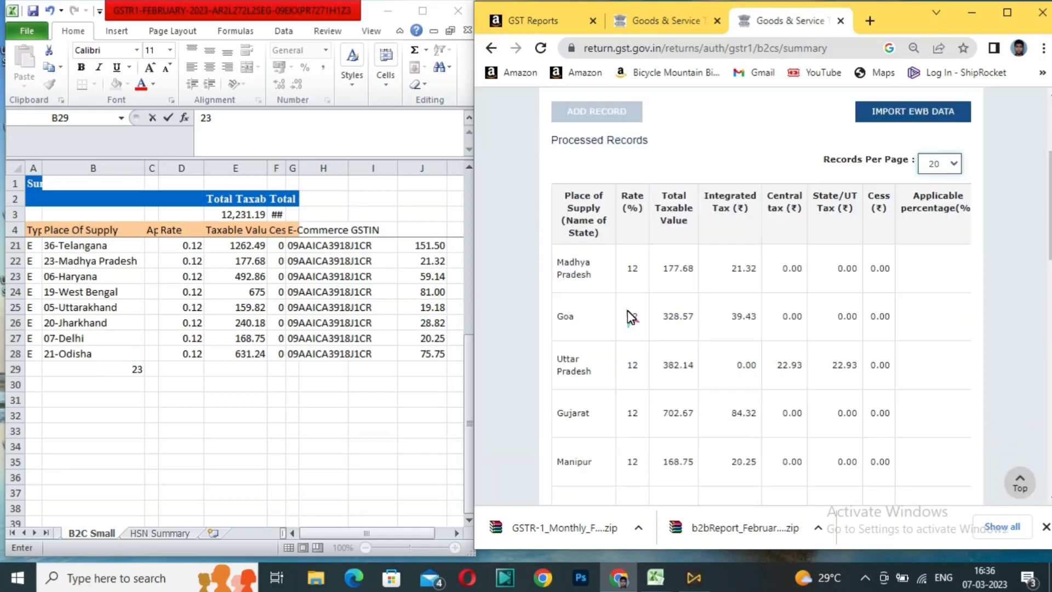
scroll(630, 317, "down", 6)
scroll(856, 294, "up", 8)
scroll(767, 356, "down", 15)
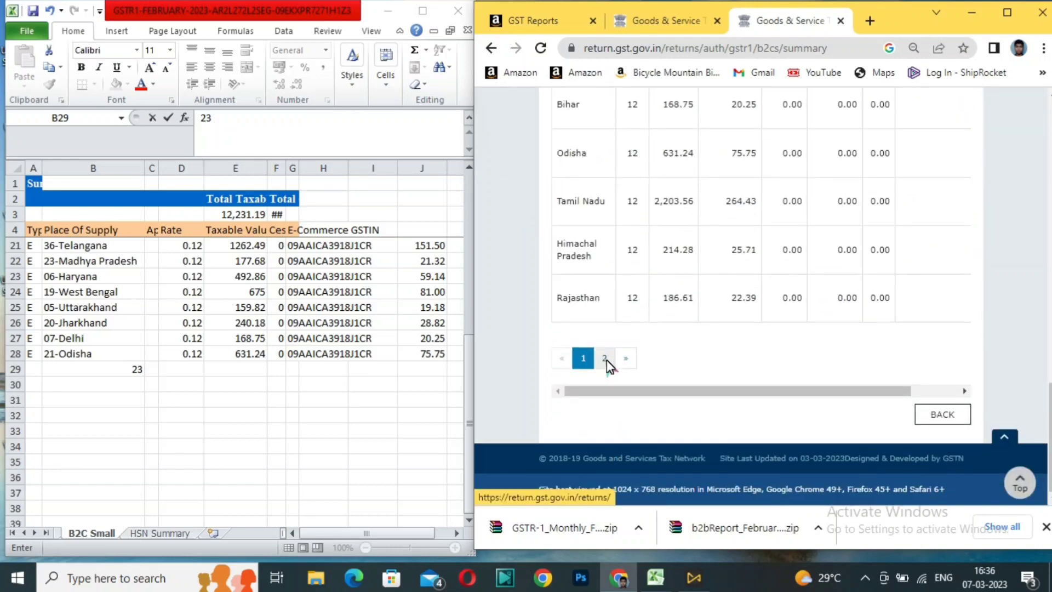
Review page 2 of the records and return to the GSTR-1 overview.
left_click(605, 359)
scroll(566, 274, "up", 6)
scroll(629, 379, "down", 5)
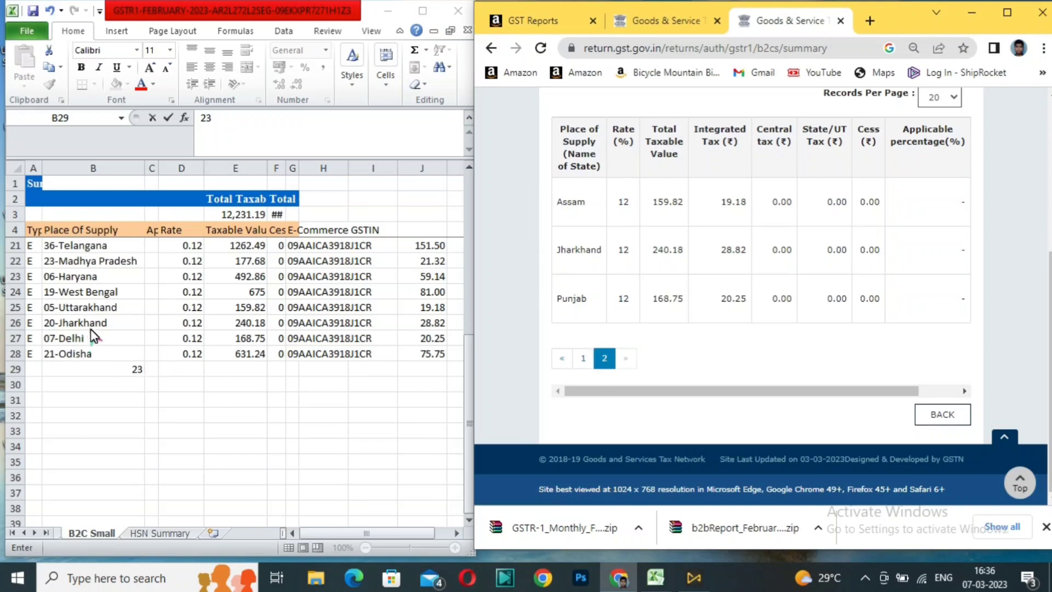
left_click(937, 421)
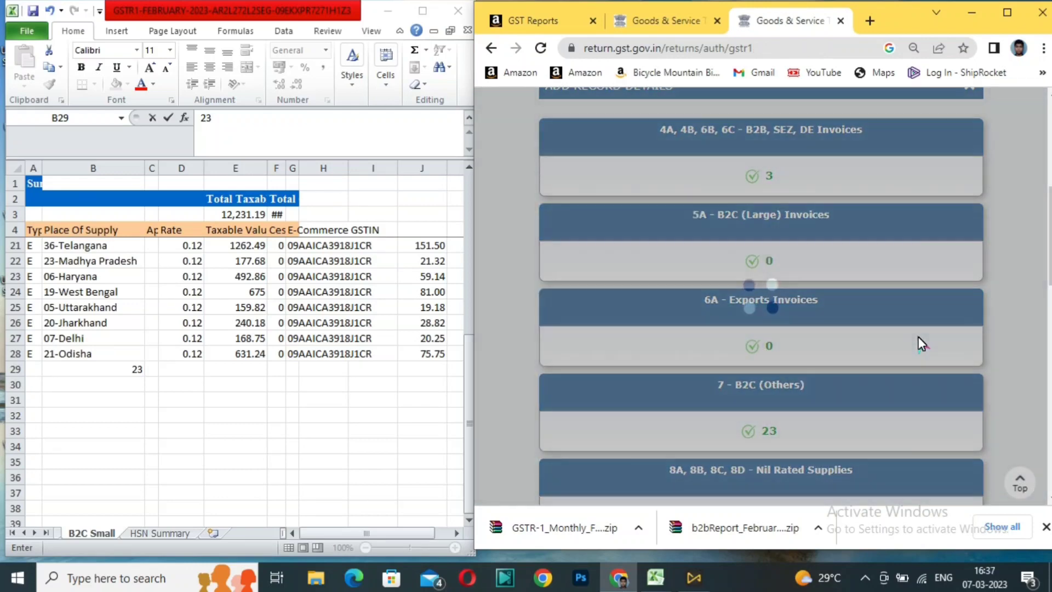
Close the extra GST portal tab and scroll Excel's sheet tabs to the first sheets.
scroll(919, 337, "down", 3)
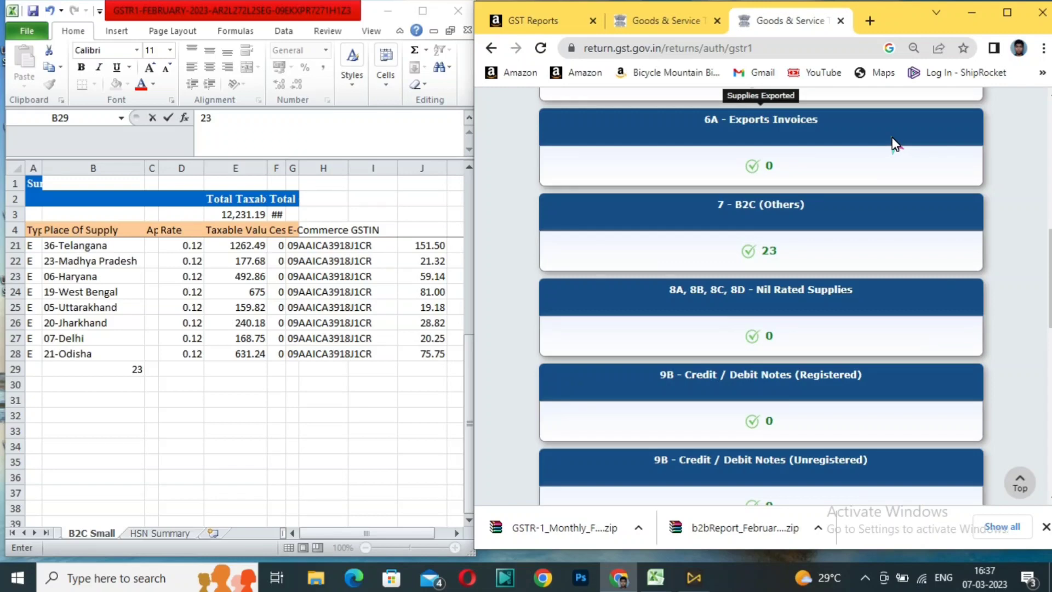
key("ctrl+w")
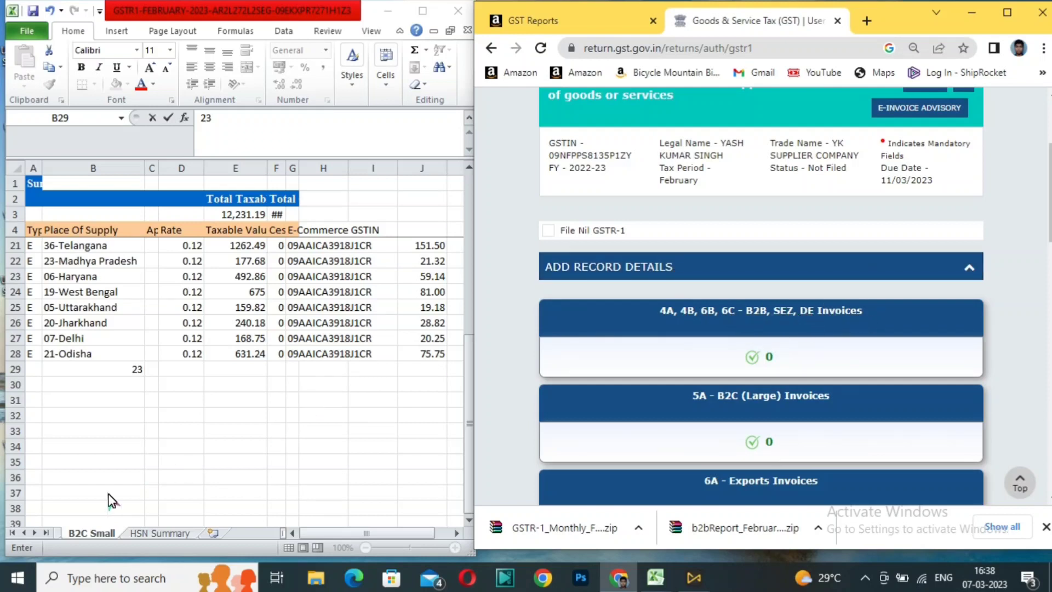
left_click(18, 535)
left_click(18, 535)
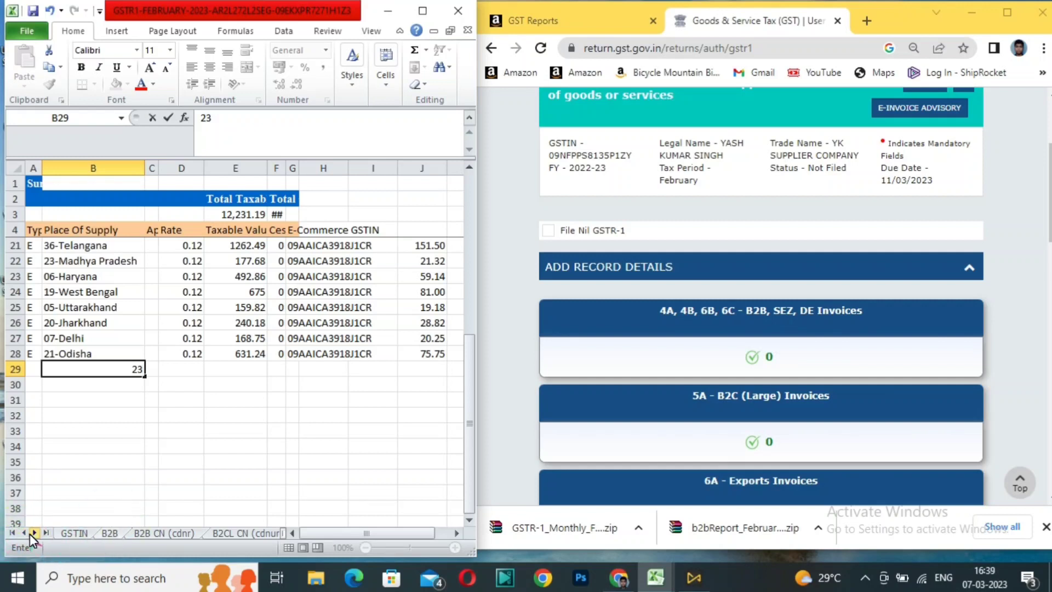
Select the first recipient's GSTIN on the B2B sheet and open the portal's B2B, SEZ, DE Invoices section.
left_click(110, 534)
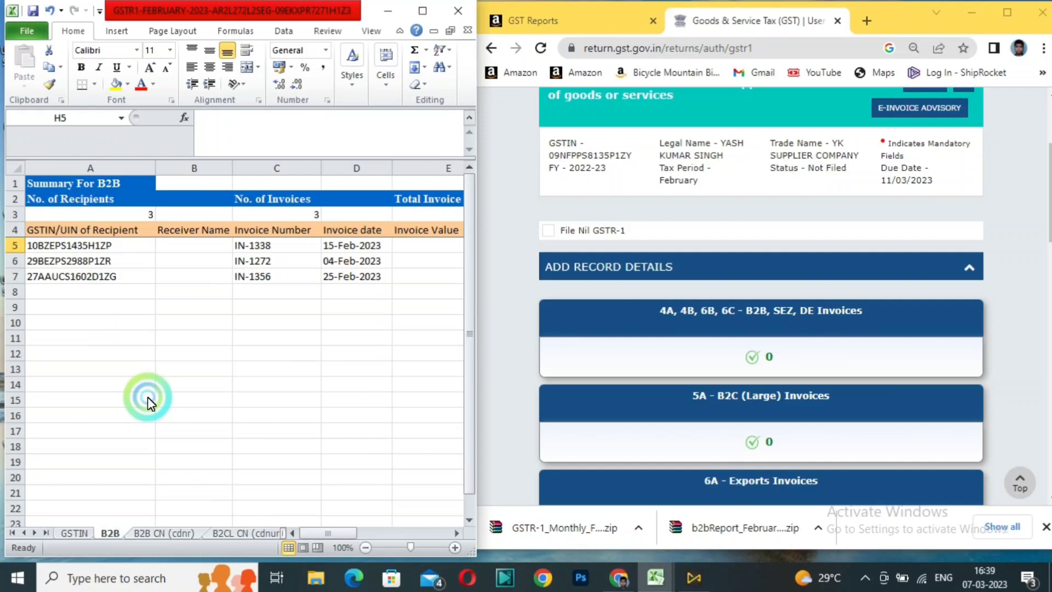
left_click(126, 248)
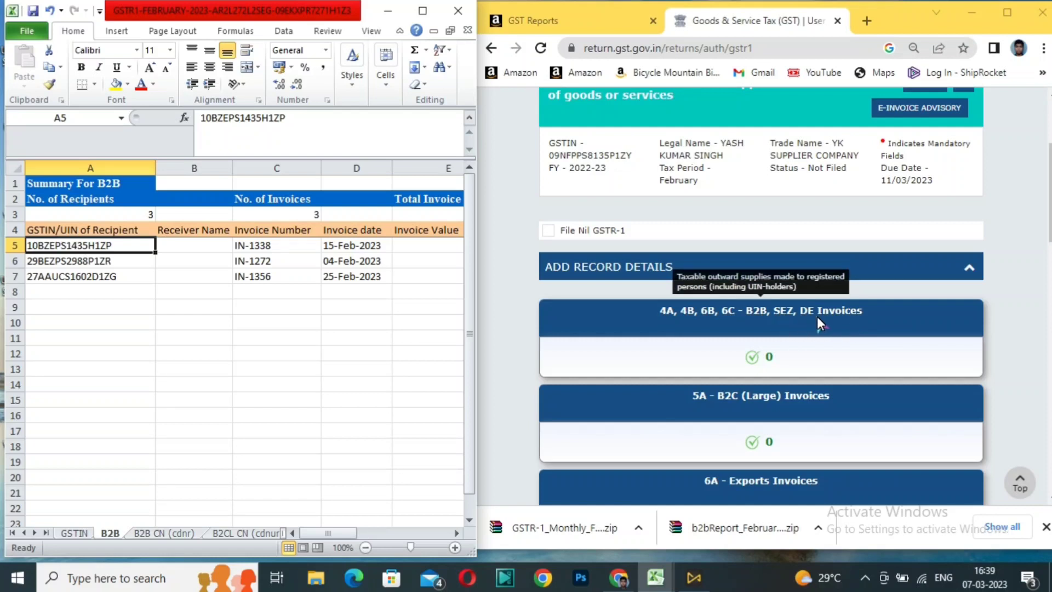
left_click(785, 322)
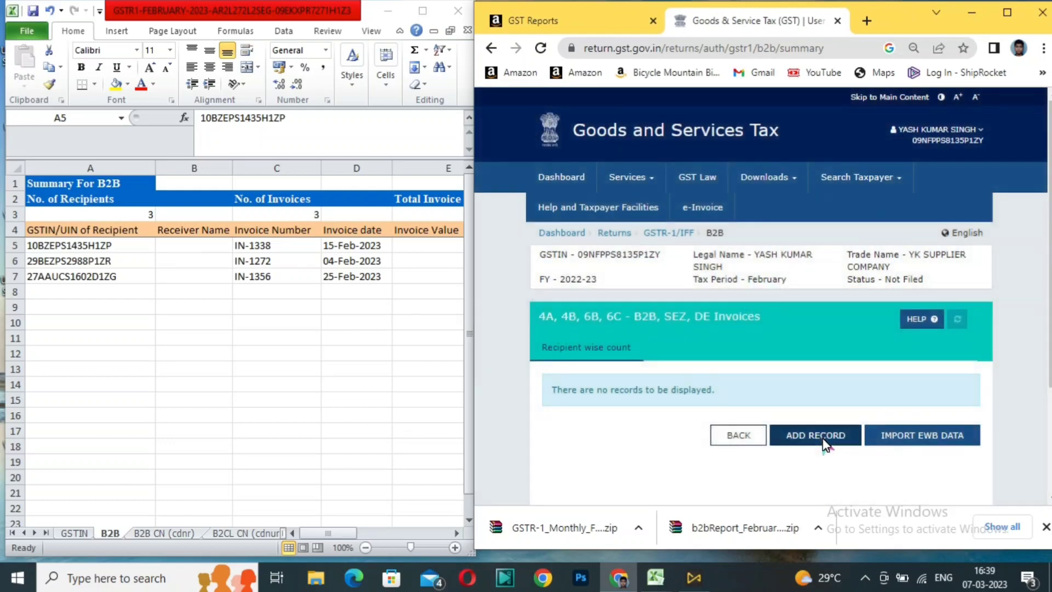
Start a new B2B invoice and paste the first recipient's GSTIN copied from the sheet.
left_click(823, 438)
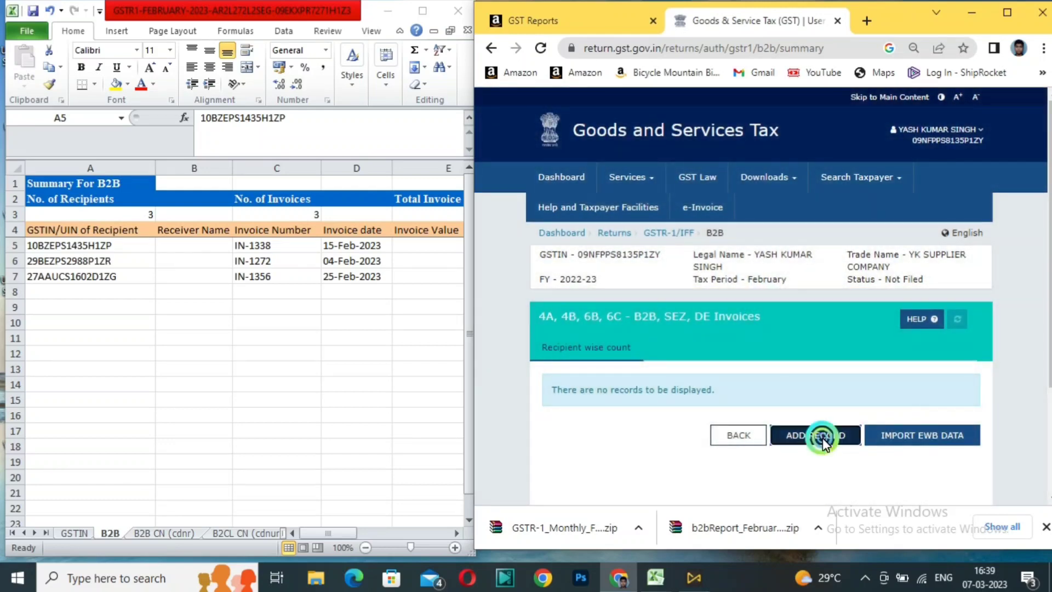
scroll(761, 351, "down", 5)
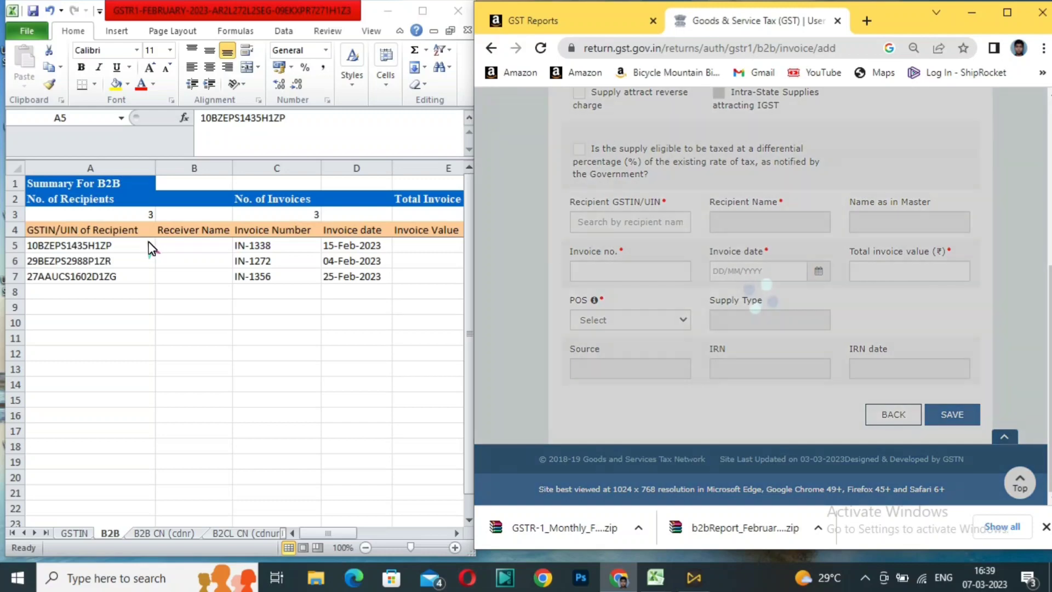
left_click(144, 245)
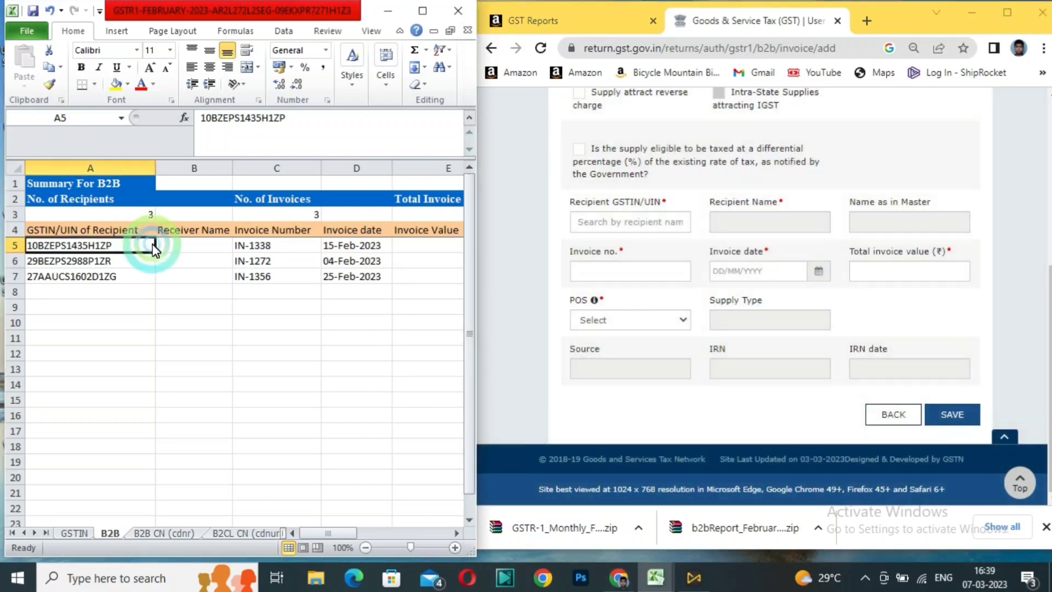
left_click(623, 224)
scroll(625, 230, "up", 3)
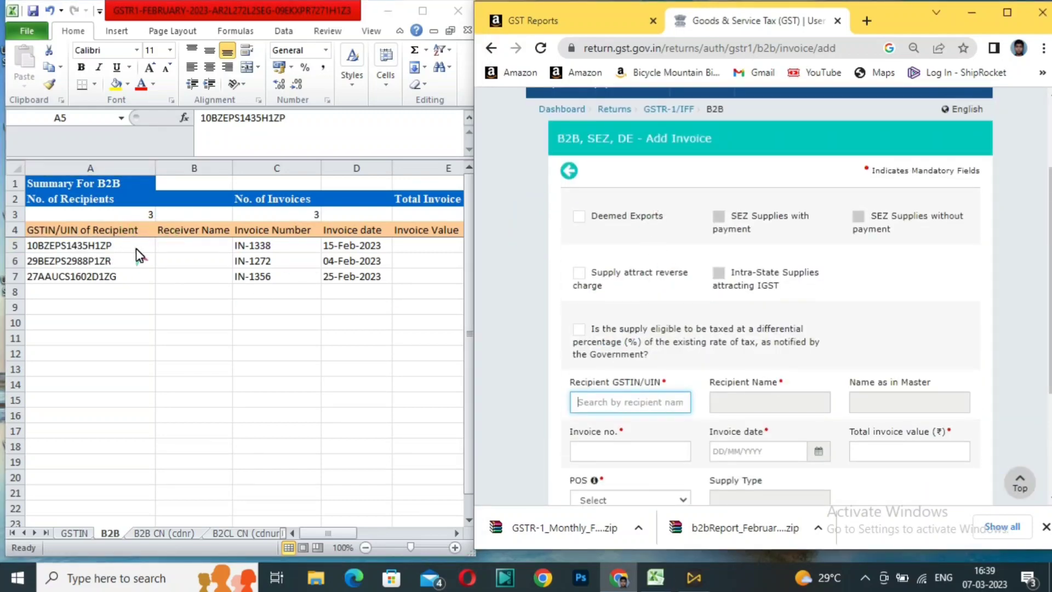
left_click(194, 248)
key("ctrl+c")
key("ctrl+v")
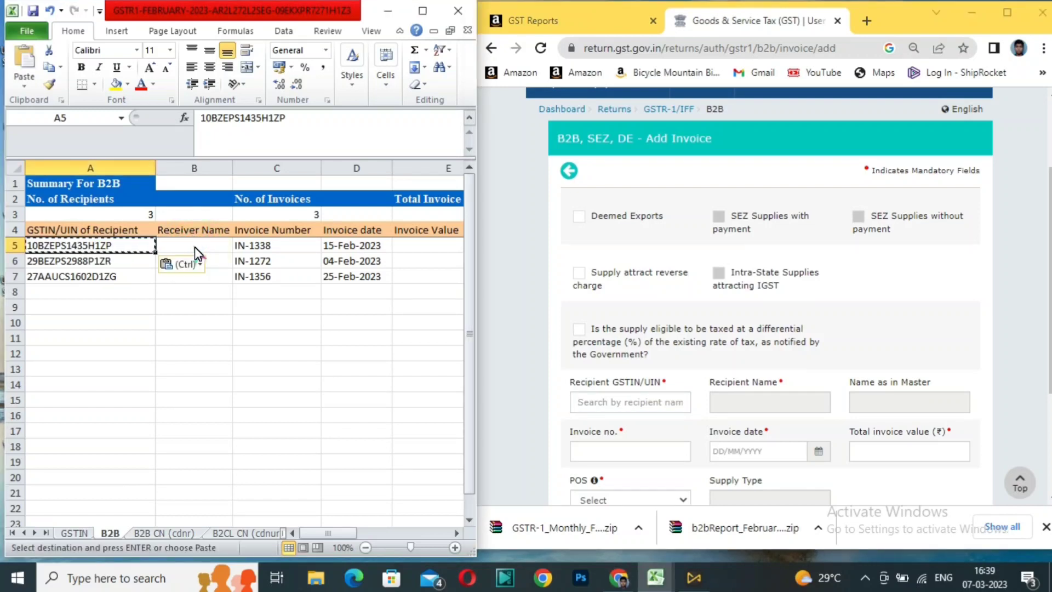
left_click(672, 402)
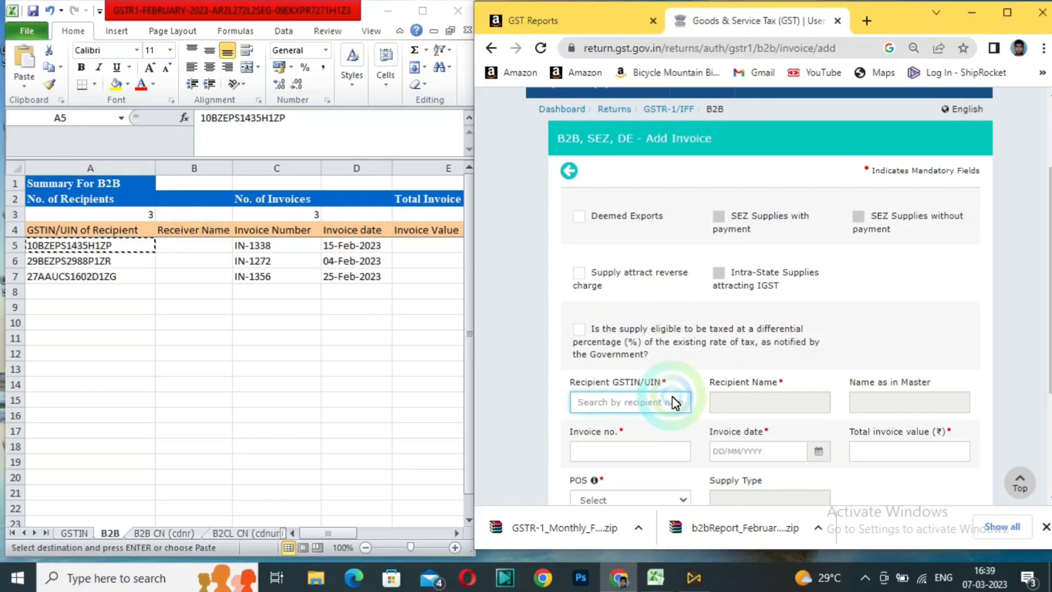
key("ctrl+v")
scroll(800, 370, "down", 6)
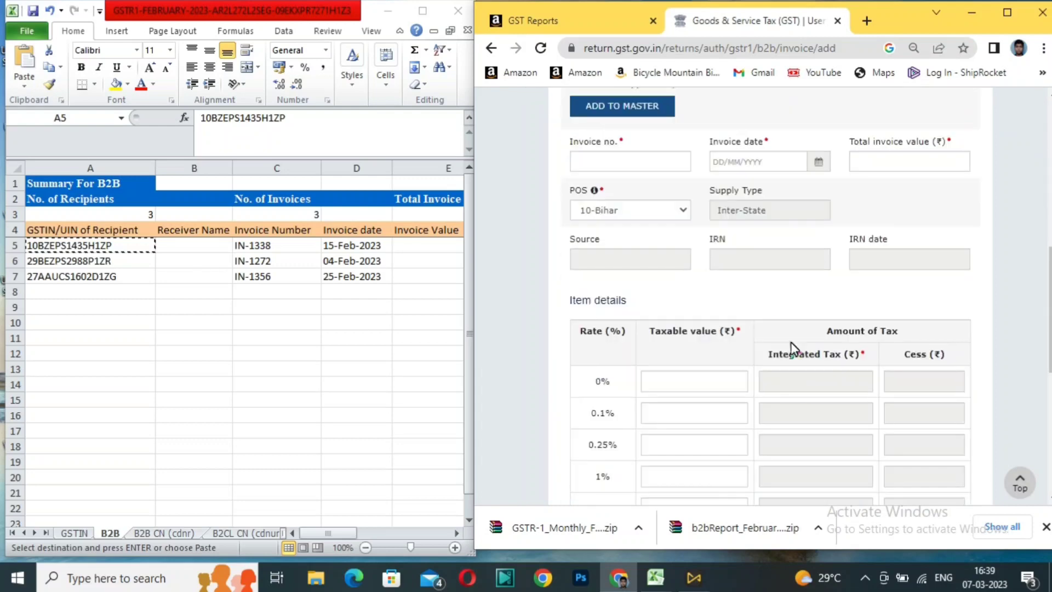
scroll(784, 204, "up", 3)
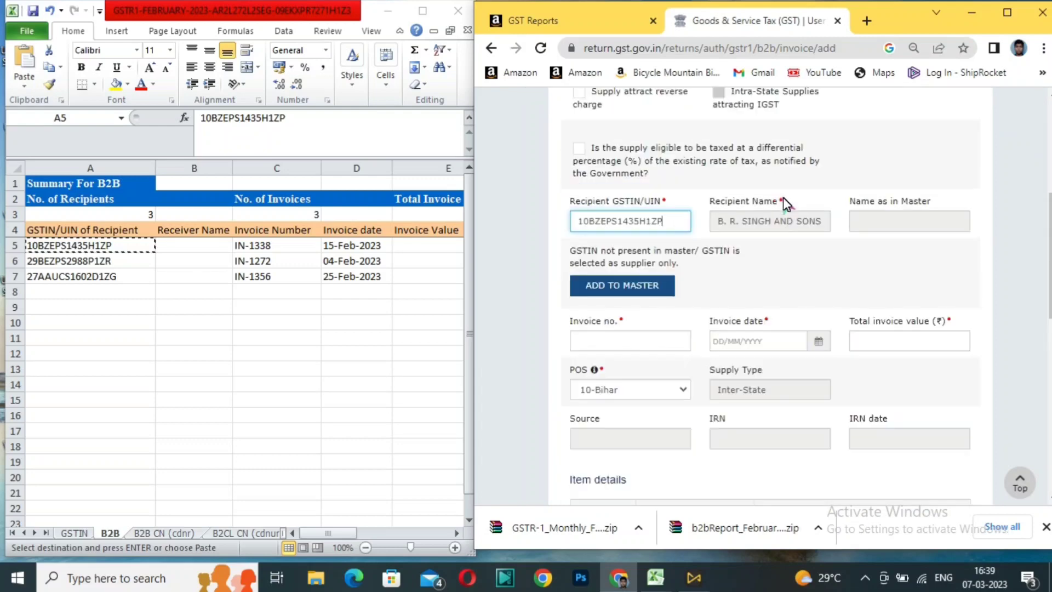
Enter invoice number IN-1338, date 15/02/2023 and total invoice value 249 from cell E5.
left_click(629, 342)
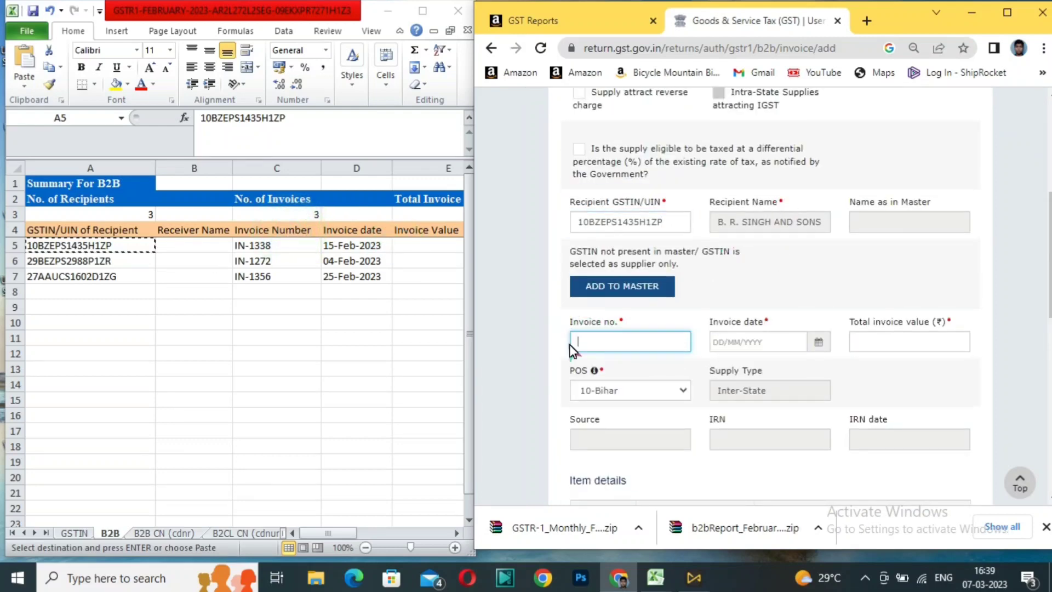
type("IN-")
left_click(285, 253)
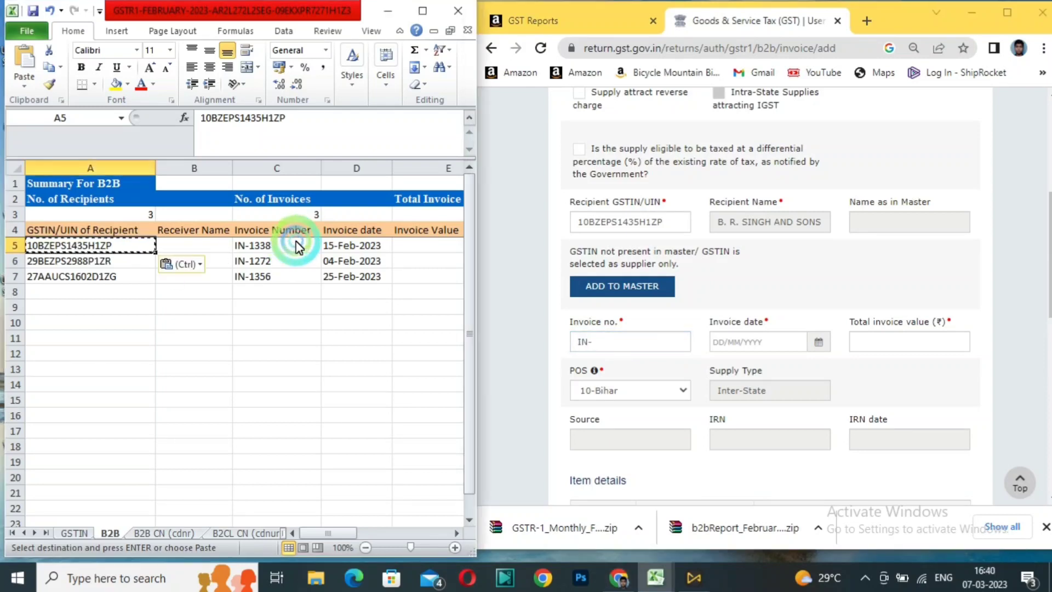
left_click(295, 248)
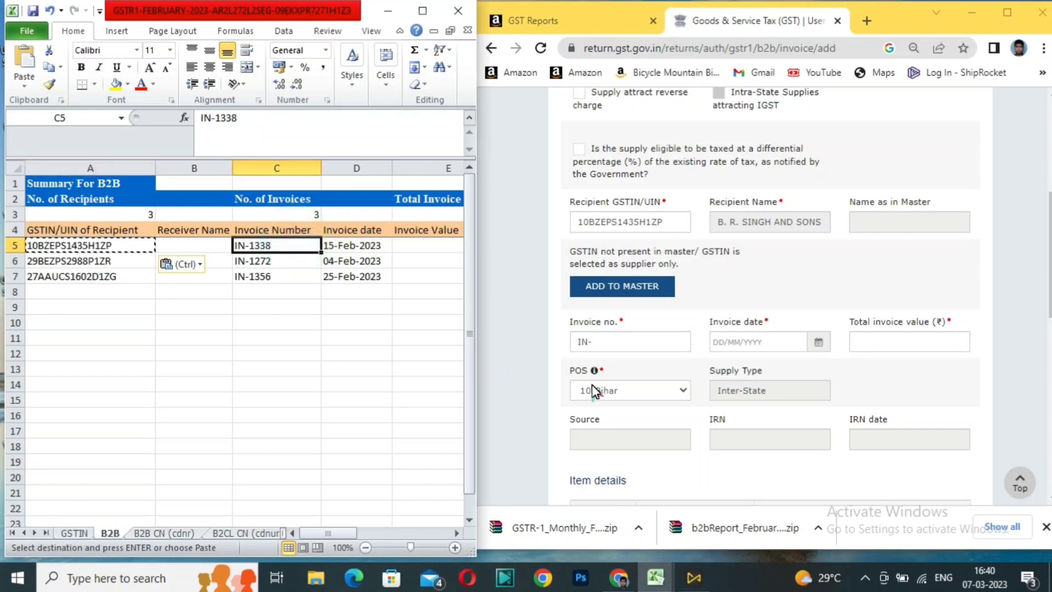
left_click(669, 327)
left_click(660, 346)
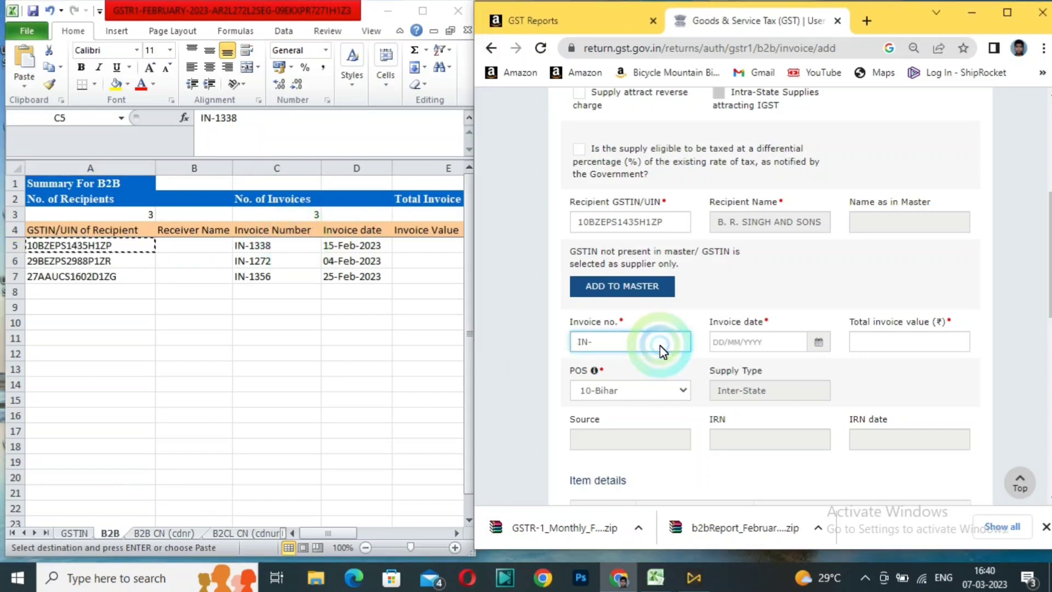
type("1338")
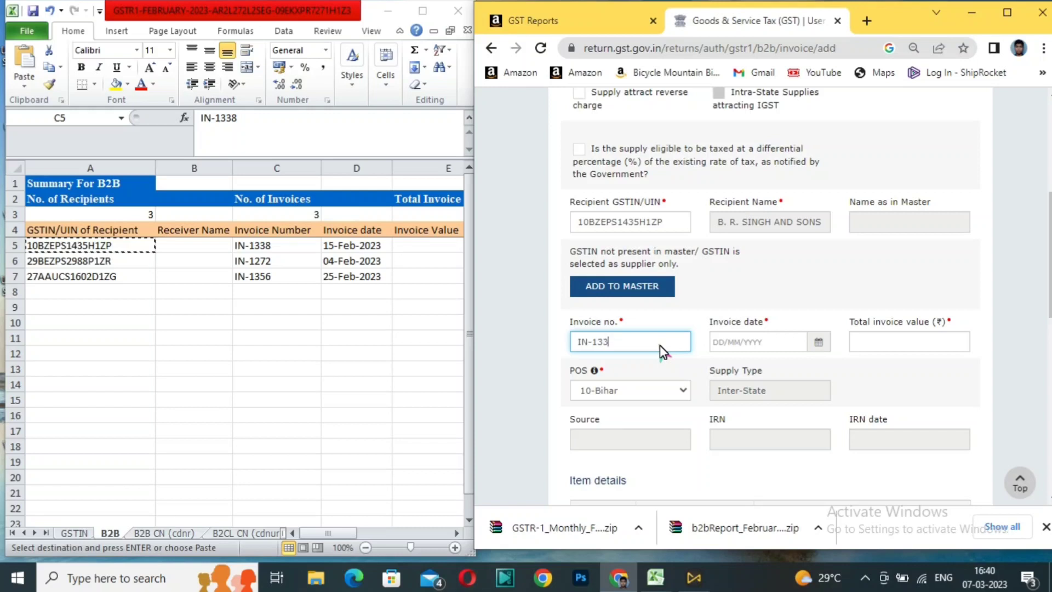
key("Tab")
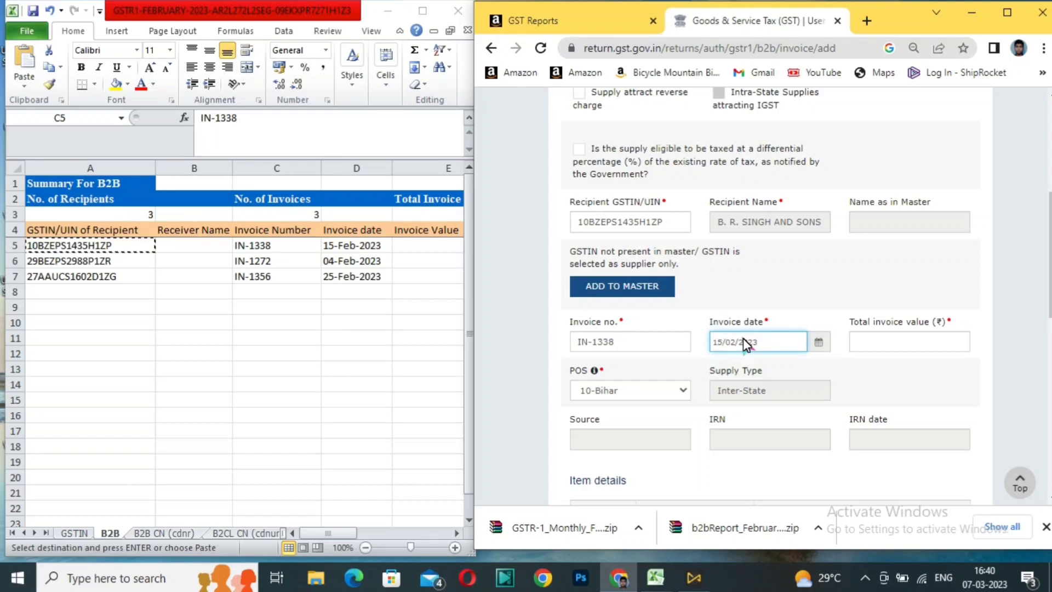
left_click(957, 341)
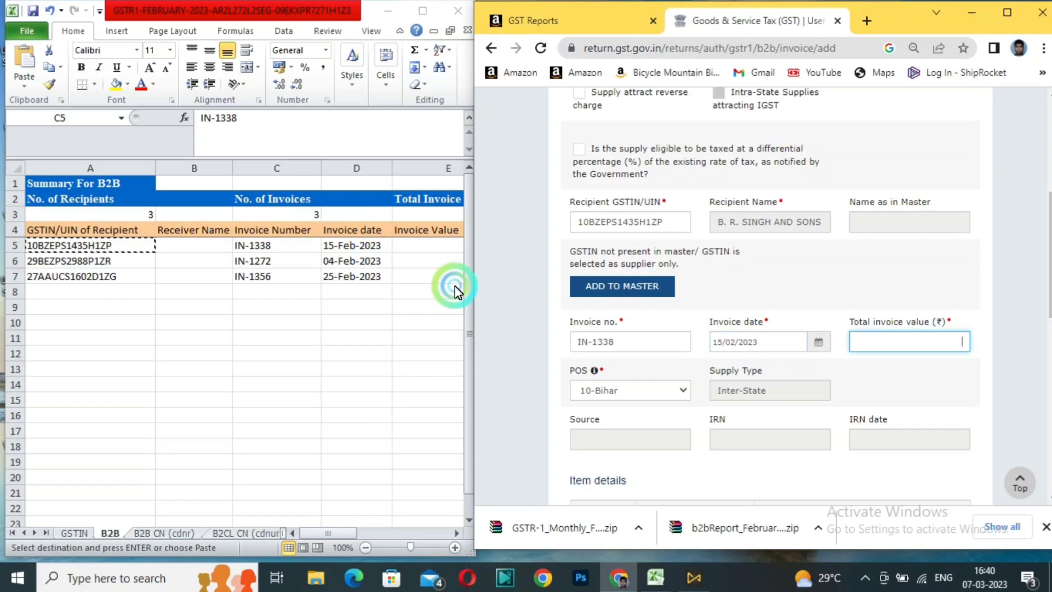
left_click(433, 252)
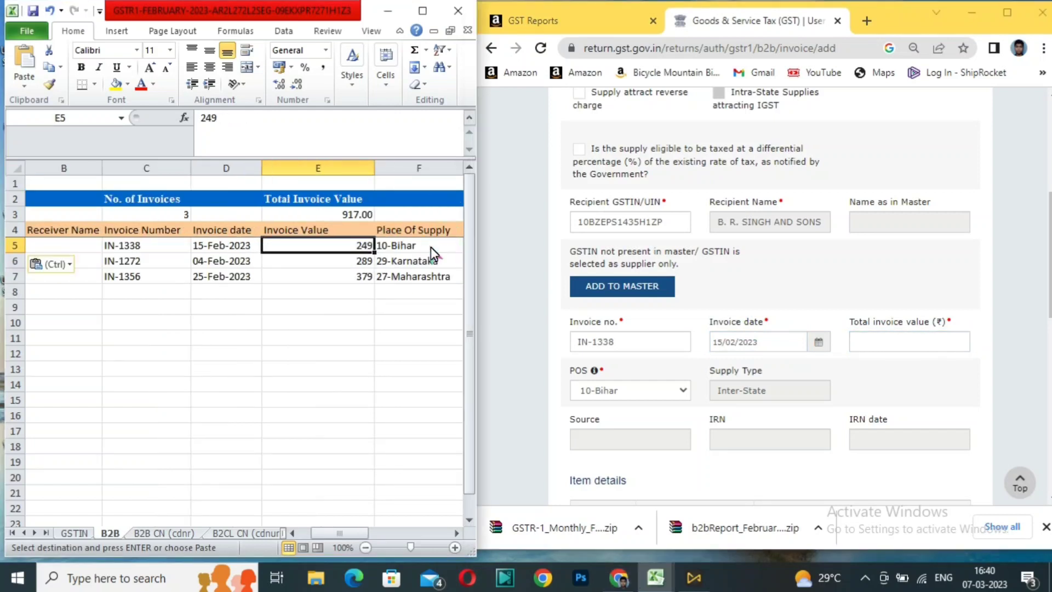
left_click(951, 340)
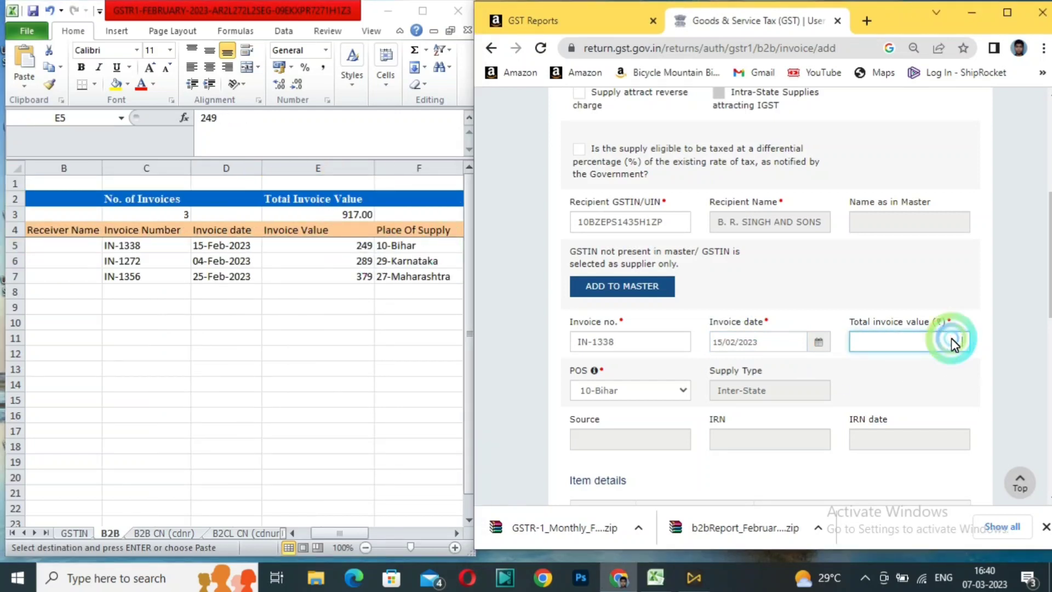
key("ctrl+v")
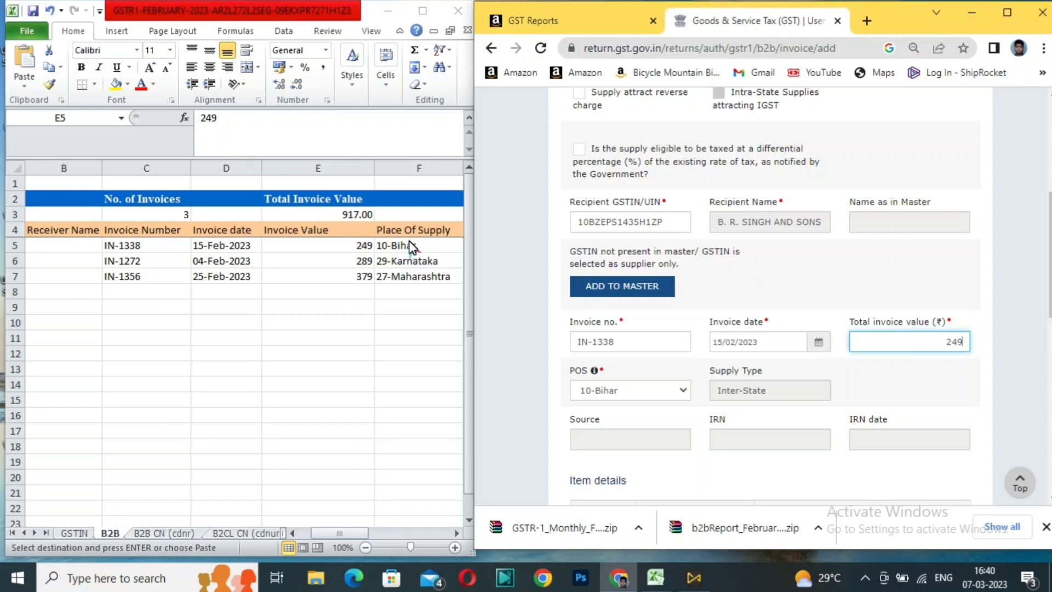
Check row 5's remaining cells and widen column K so the rate reads 0.12.
left_click(423, 250)
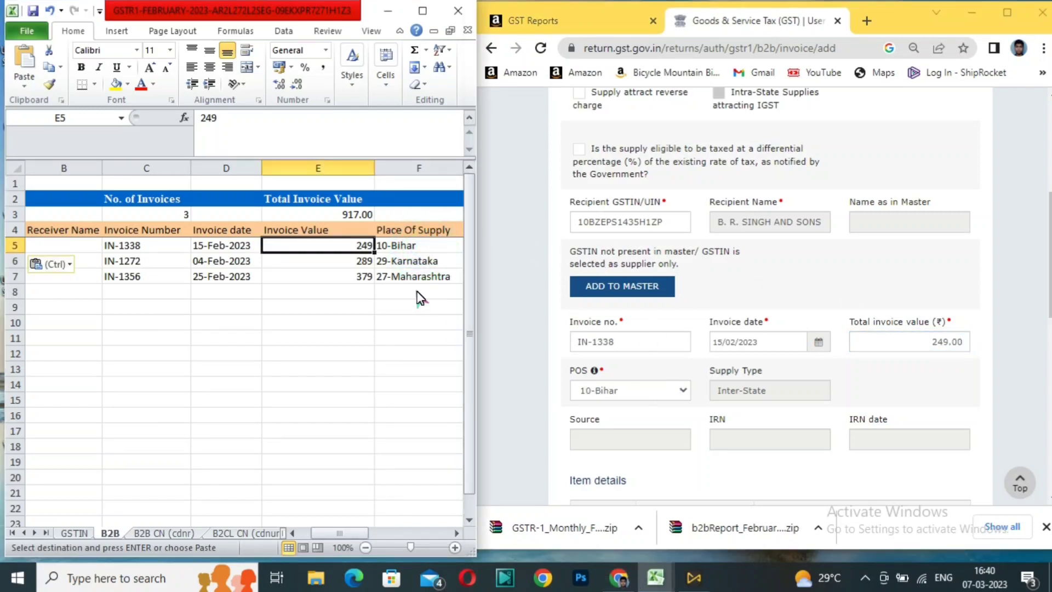
key("Right")
key("Right")
key("Right")
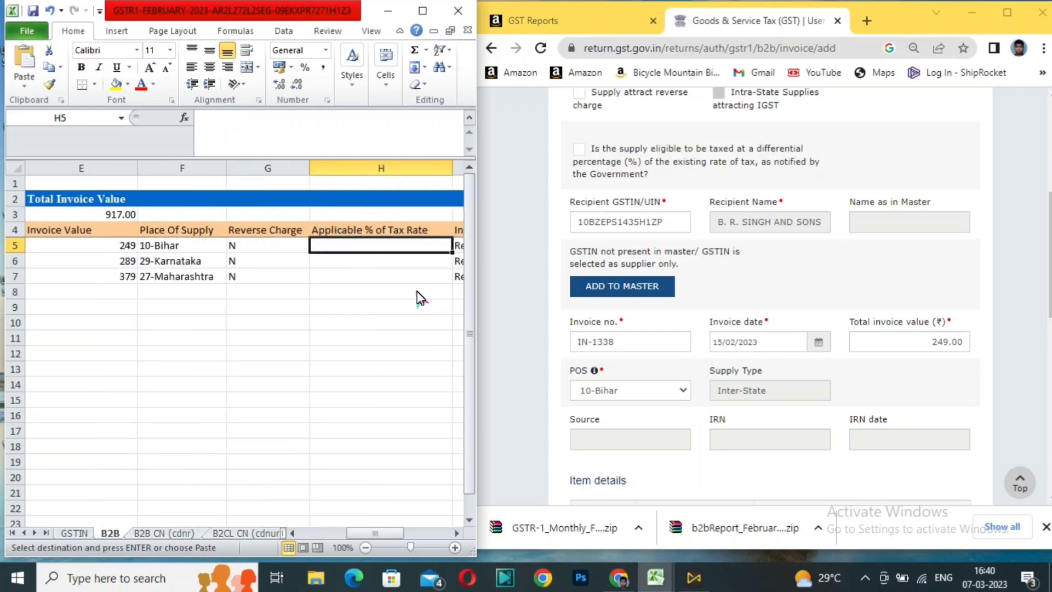
key("Right")
key("Right")
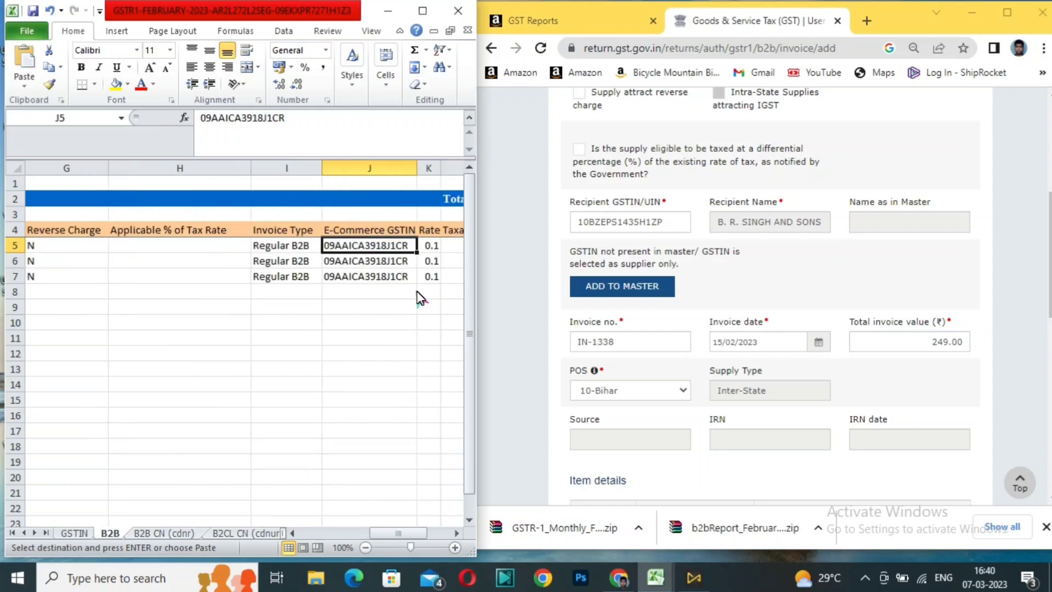
key("Right")
key("Right")
key("Left")
key("Left")
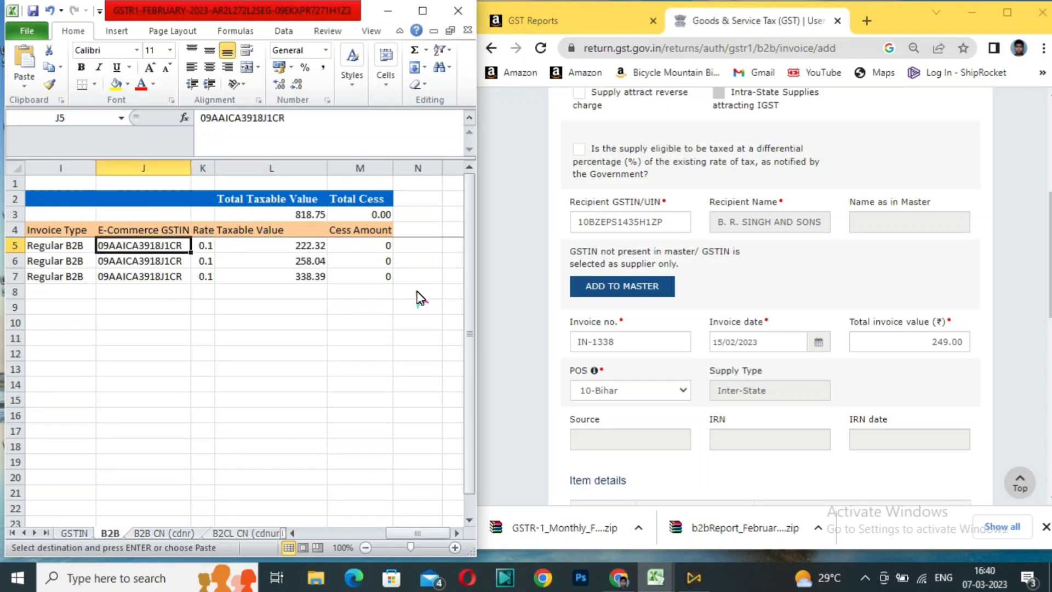
key("Right")
key("Right")
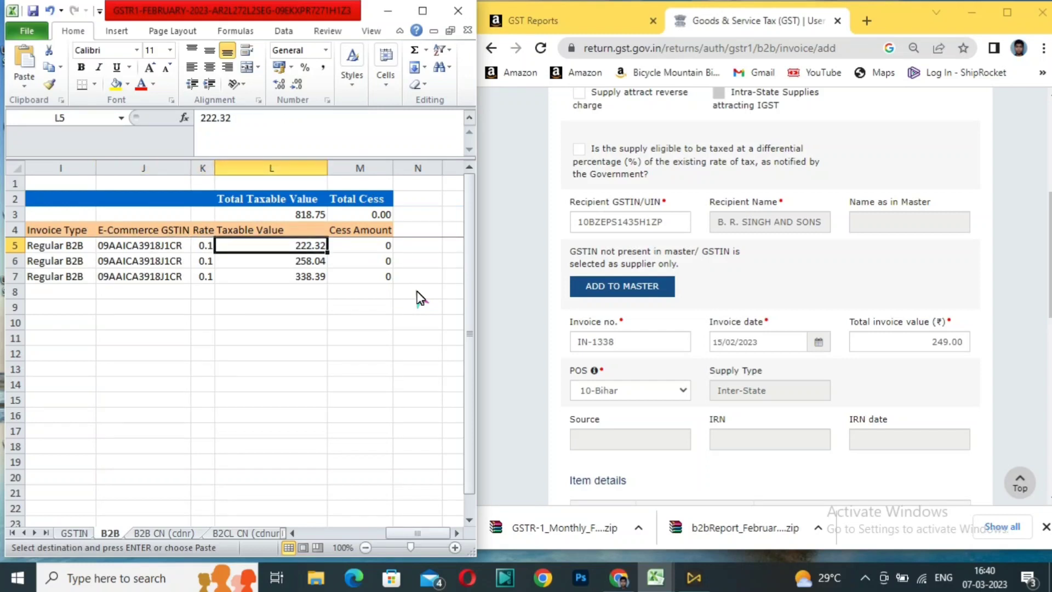
key("Left")
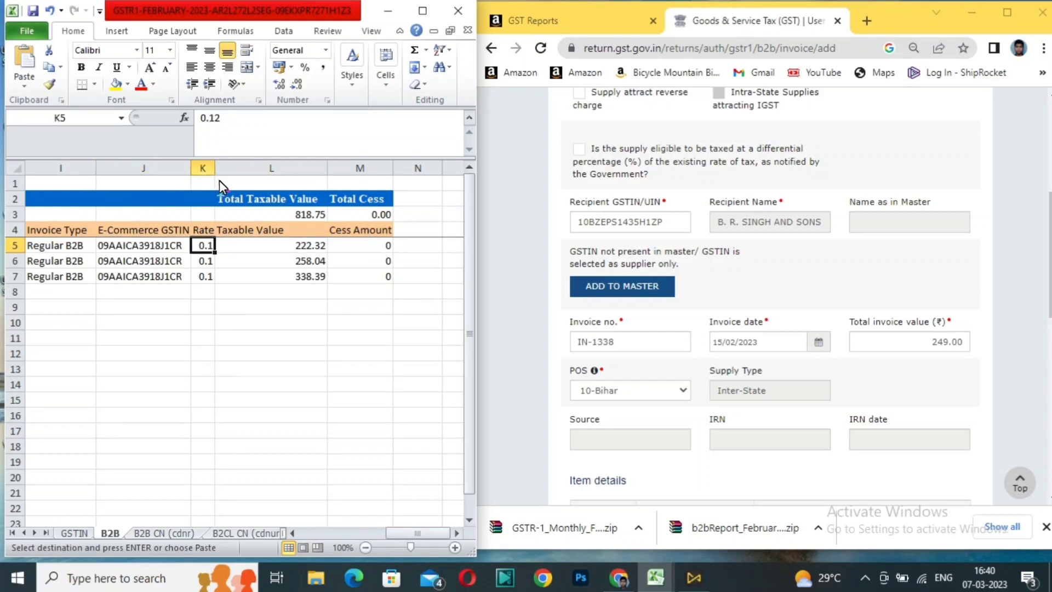
left_click_drag(215, 168, 229, 168)
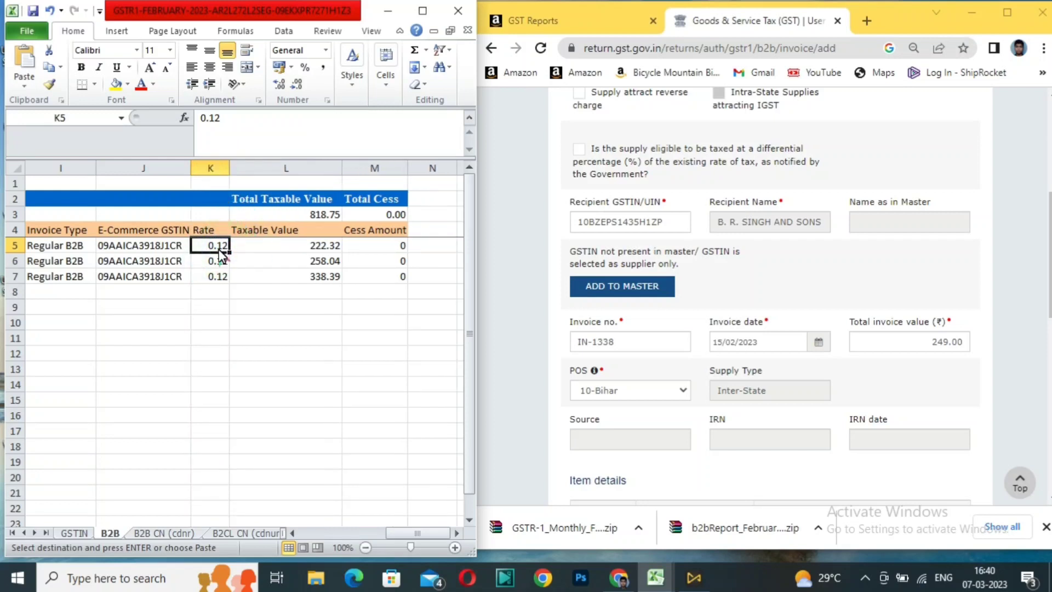
Enter 222.32 as the 12% taxable value and check the auto-calculated integrated tax.
scroll(220, 253, "down", 7)
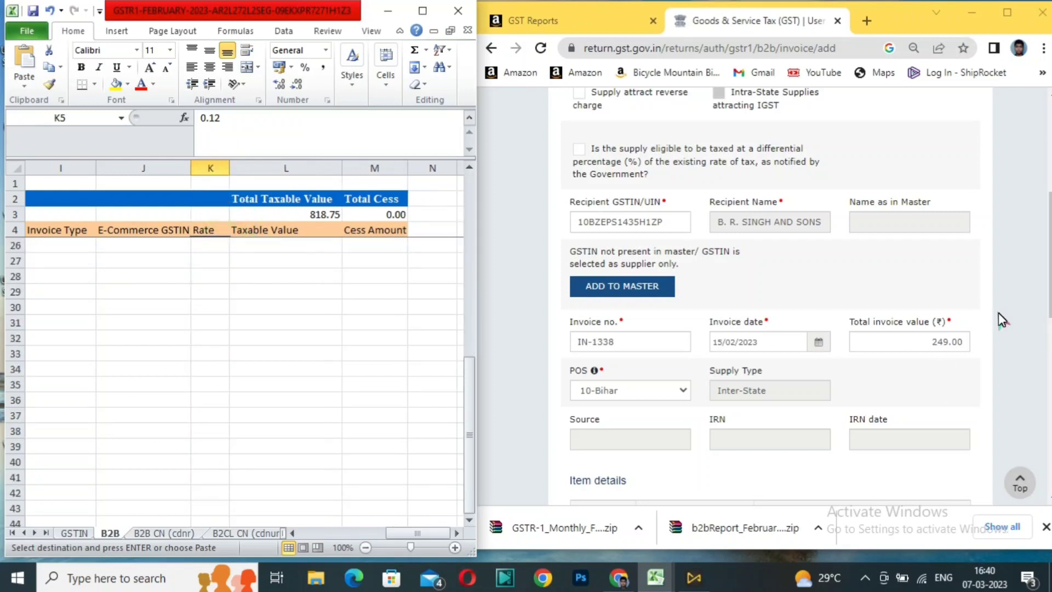
left_click(1000, 319)
scroll(1000, 323, "down", 10)
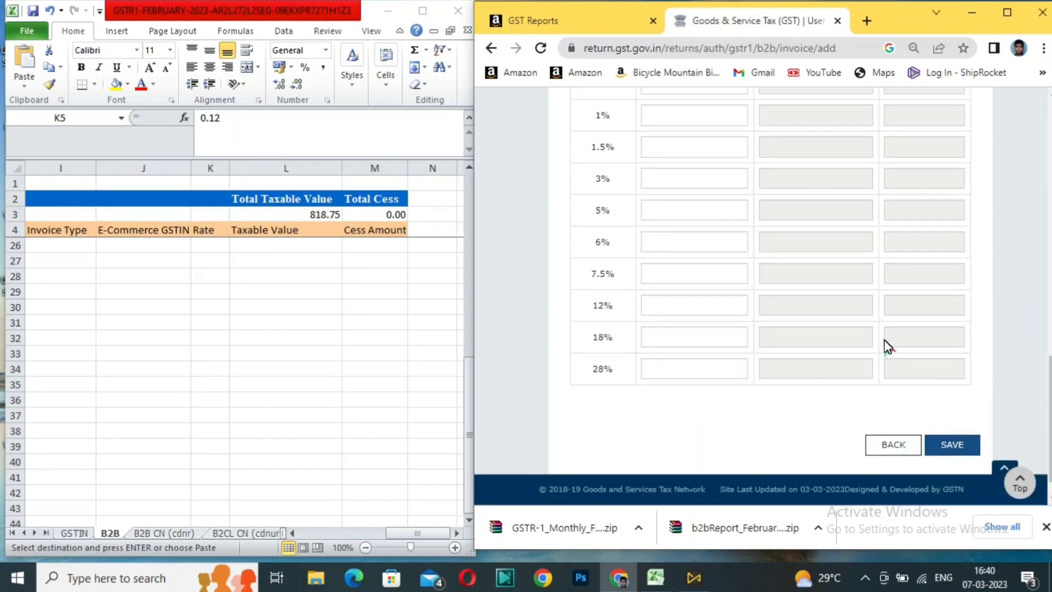
left_click(113, 264)
scroll(141, 278, "up", 7)
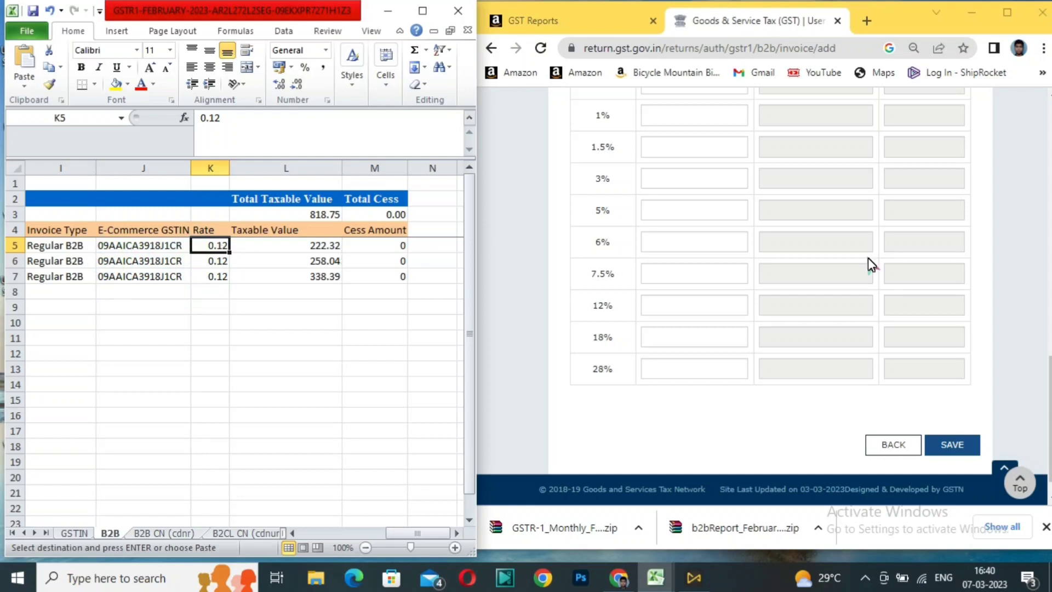
left_click(1034, 255)
scroll(1035, 255, "up", 3)
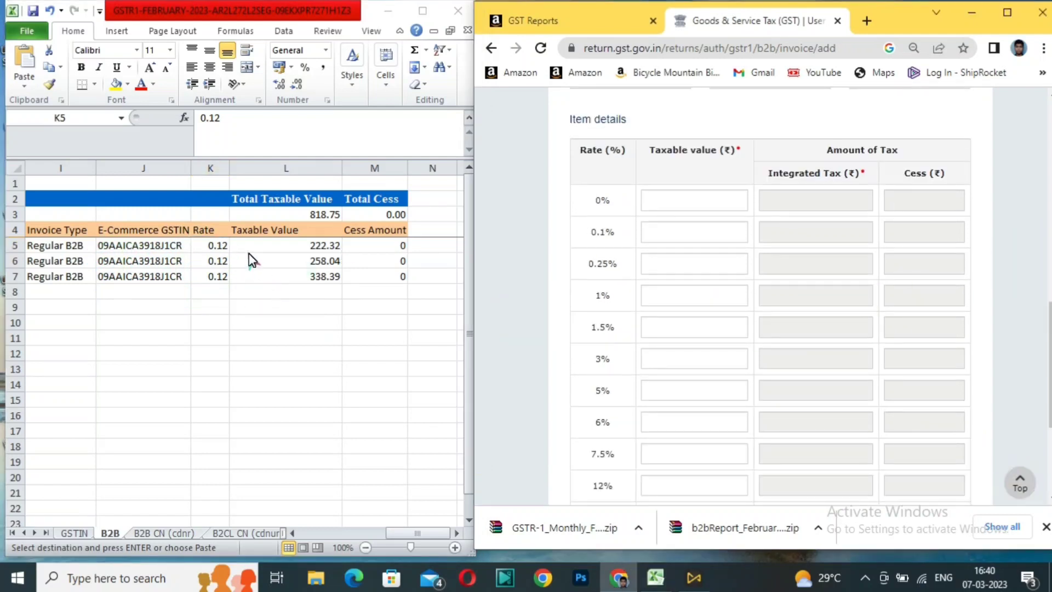
scroll(665, 352, "down", 3)
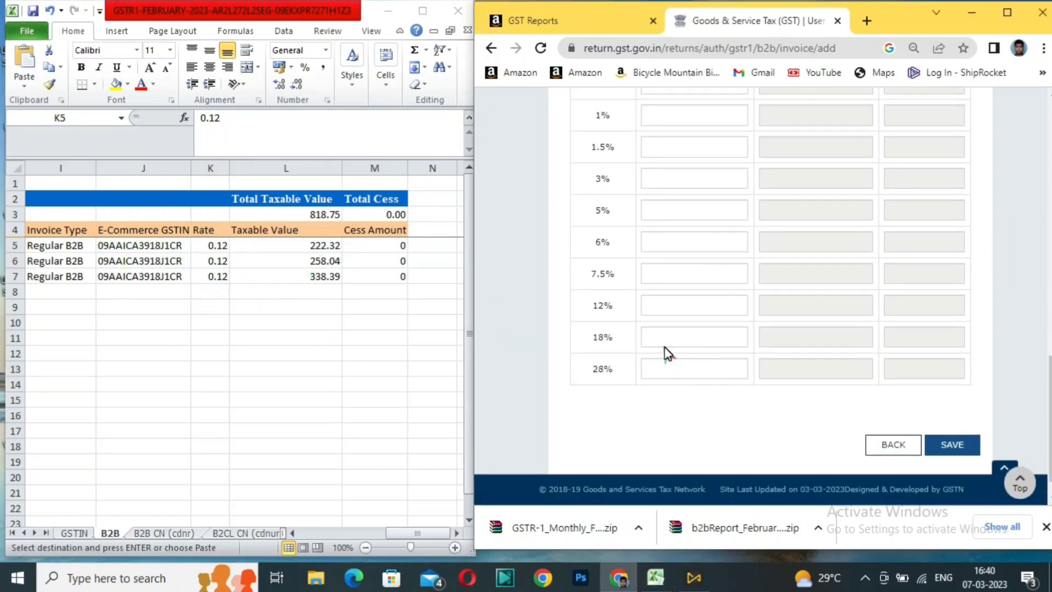
left_click(682, 305)
scroll(715, 305, "up", 3)
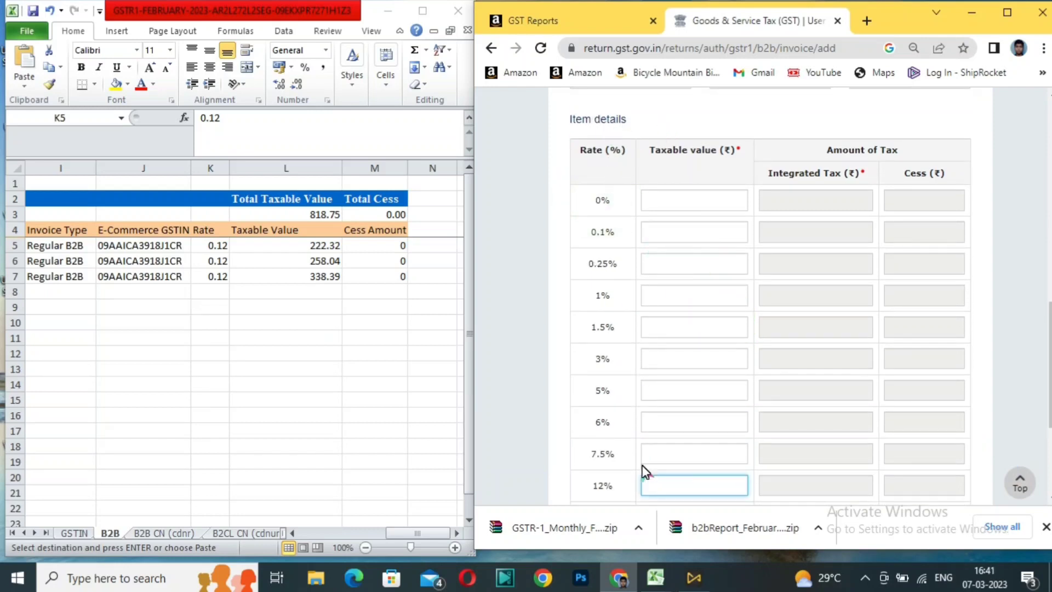
type("22")
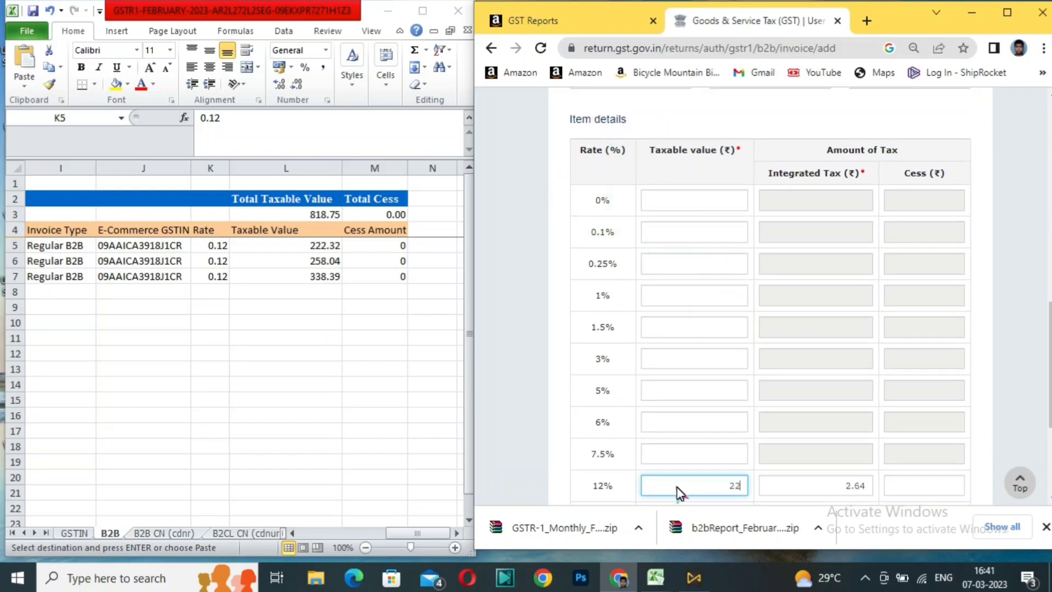
type("2.32")
left_click(832, 488)
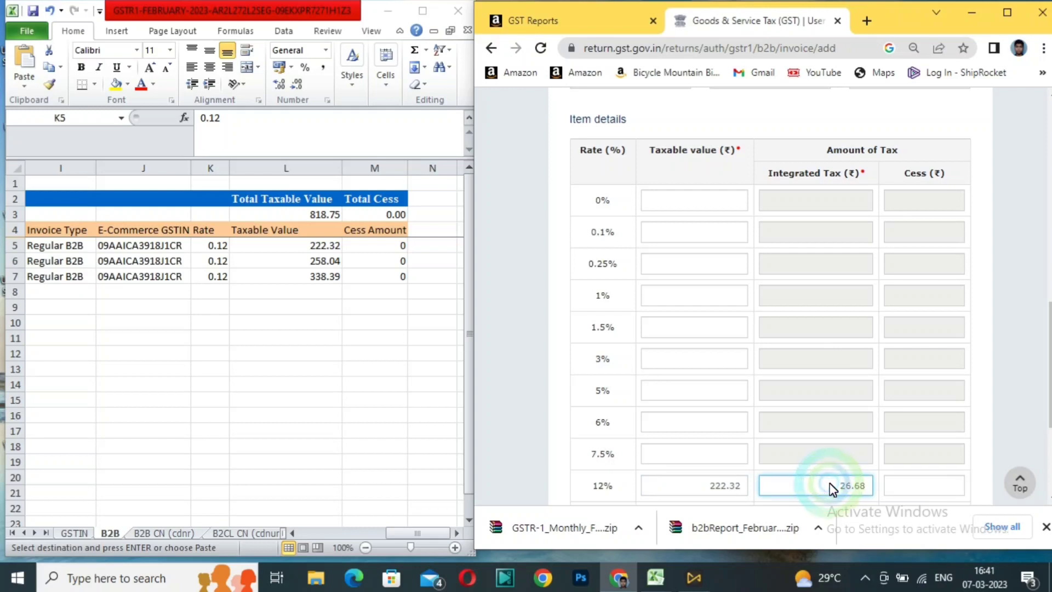
left_click(432, 245)
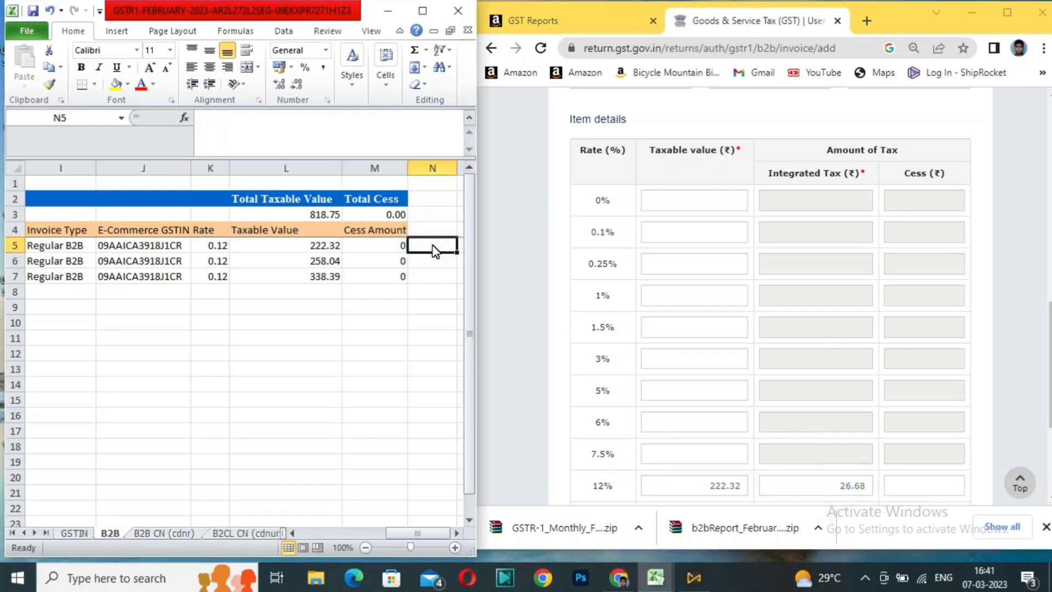
Enter =+L5*12% in cell N5 to compute the 12% tax, giving 26.6784.
type("+")
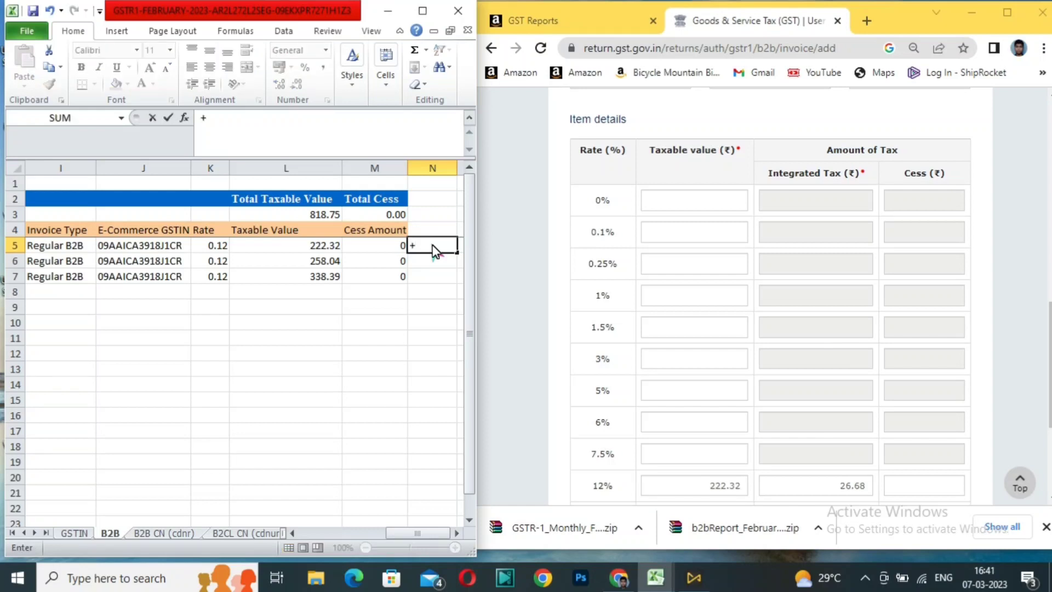
key("Left")
key("Left")
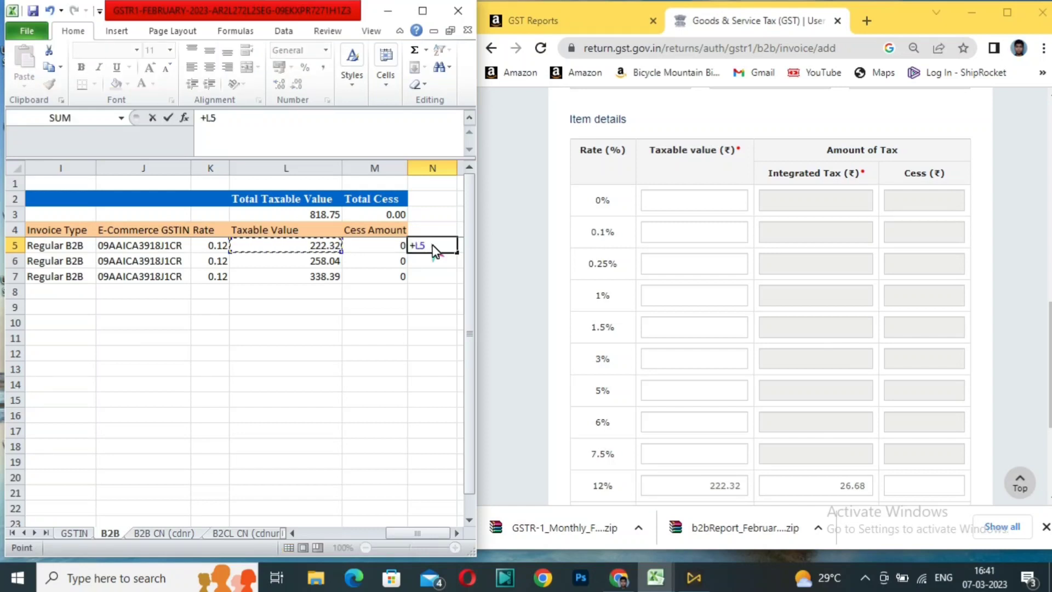
type("*12%")
key("ctrl+Return")
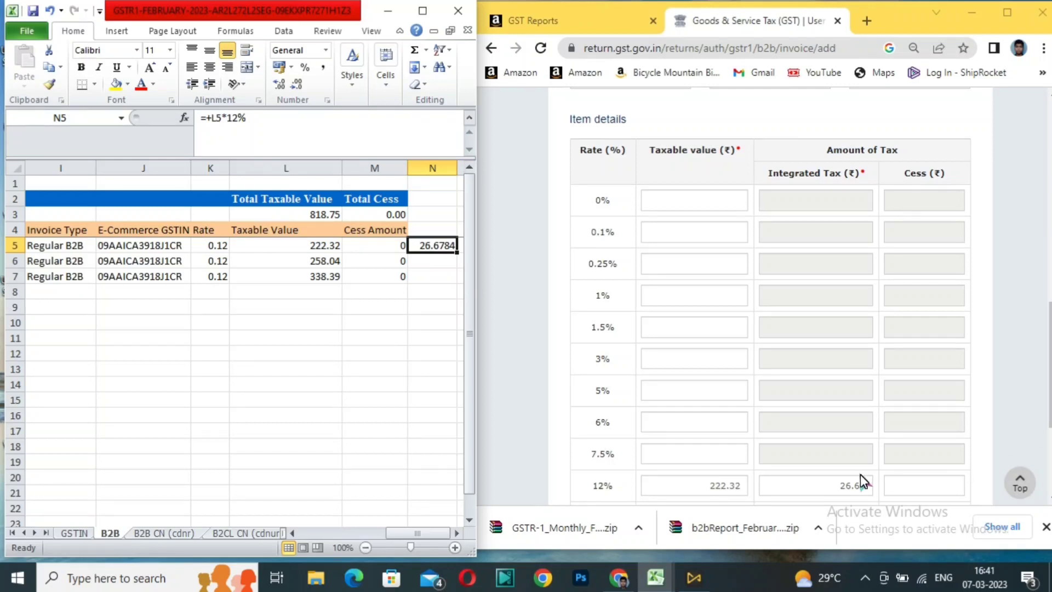
Correct the portal's 12% integrated tax to 26.67 and save invoice IN-1338.
left_click(872, 486)
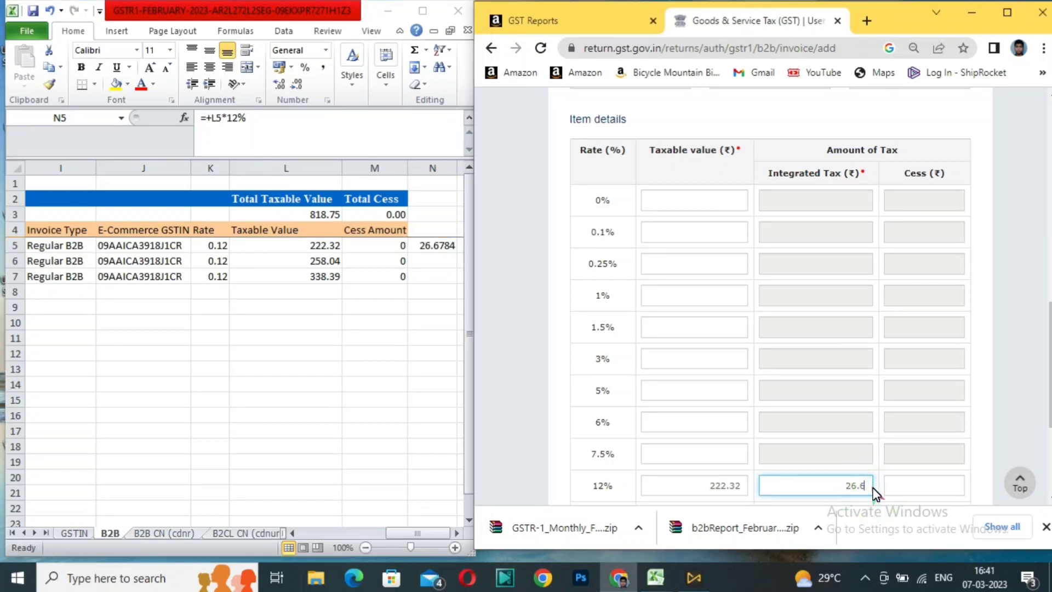
scroll(1012, 418, "down", 4)
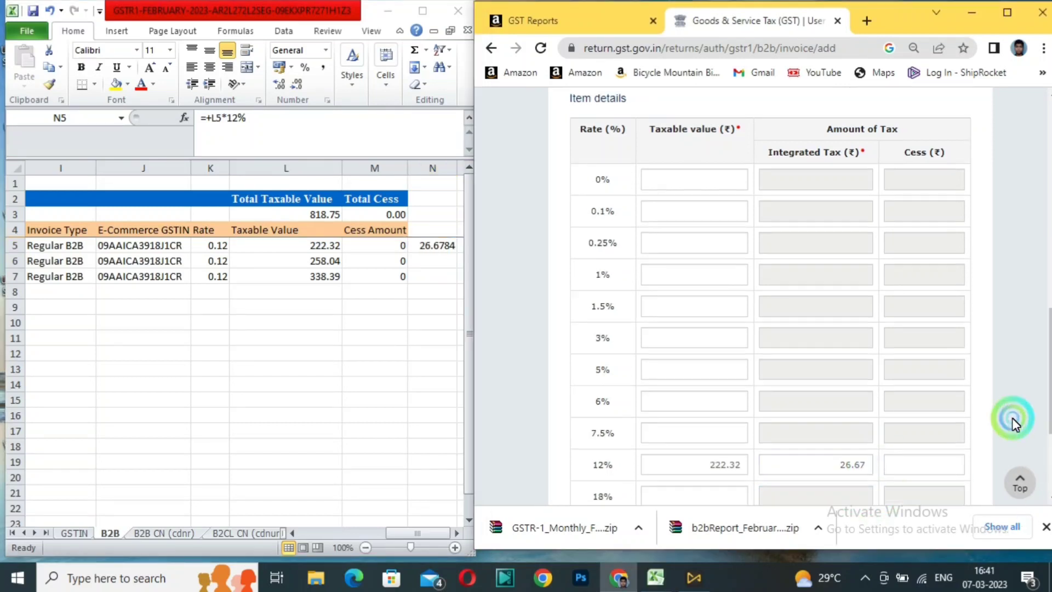
left_click(1006, 412)
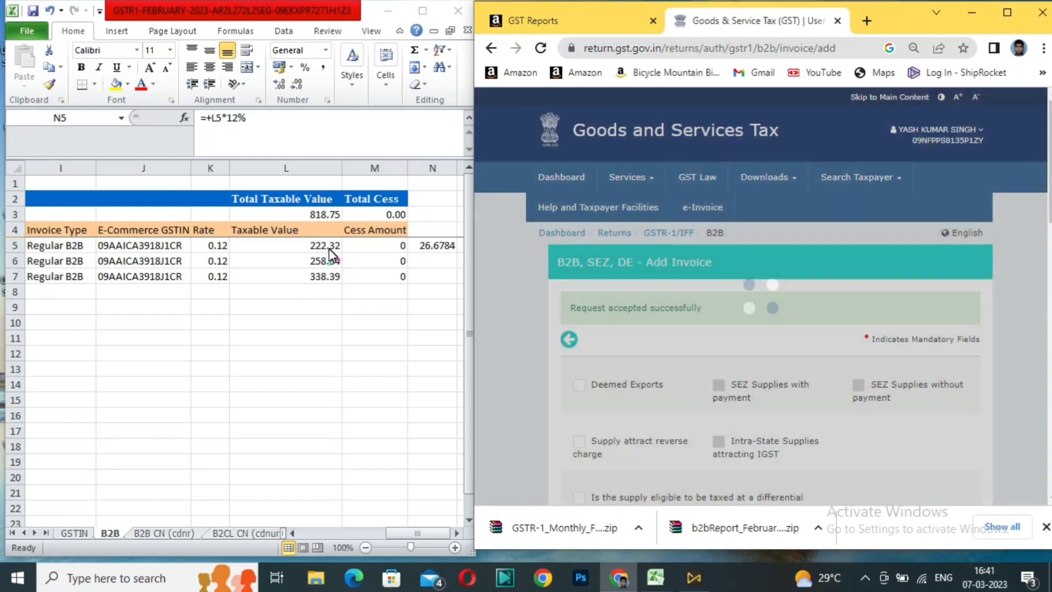
Fill the 12% tax formula down to rows 6–7 and review the invoices' rates and place of supply.
left_click(329, 249)
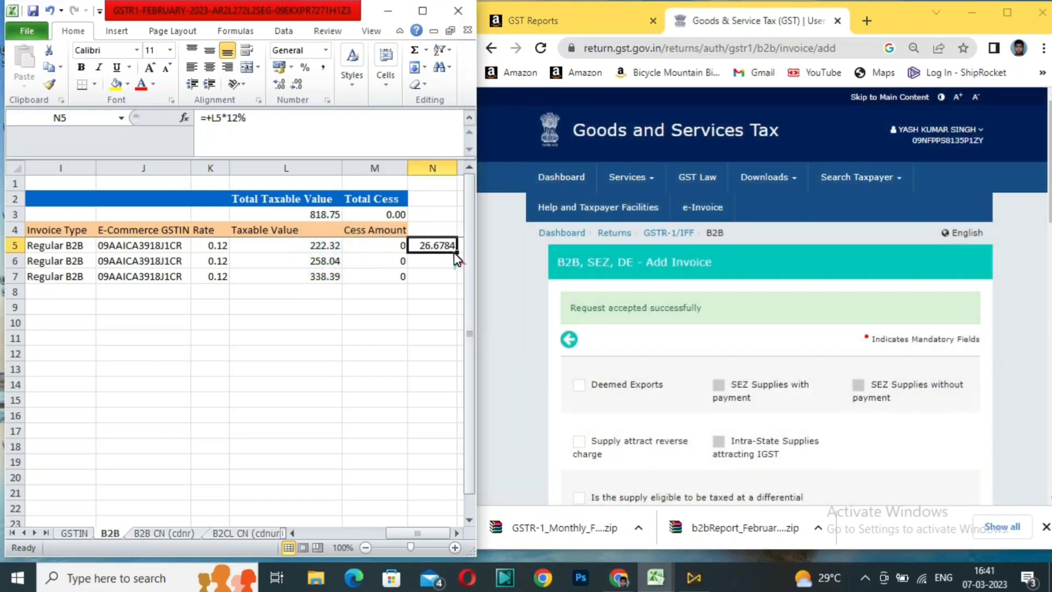
left_click_drag(455, 252, 455, 279)
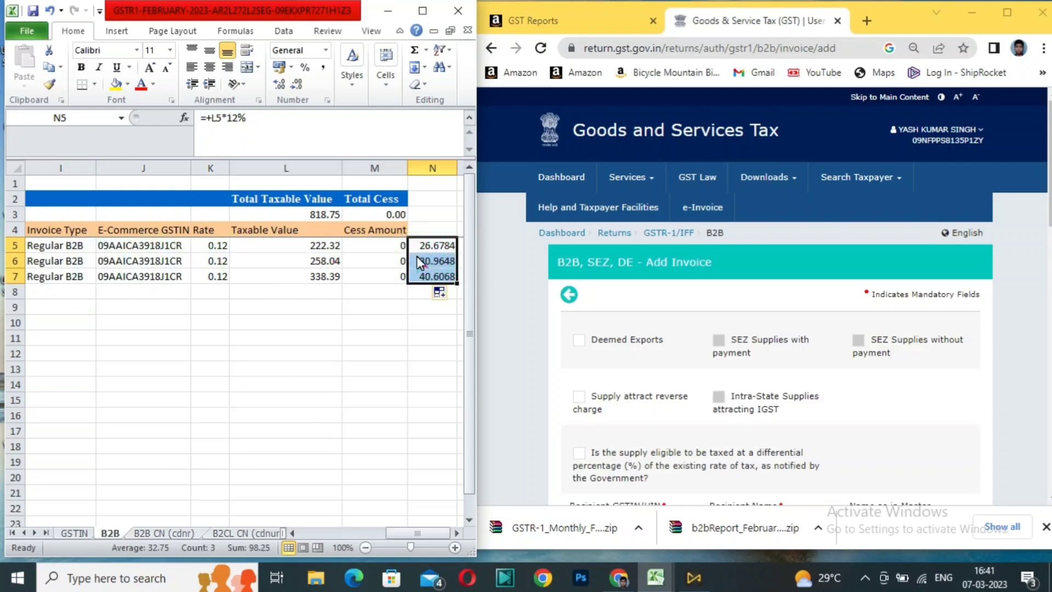
left_click(412, 293)
key("Left")
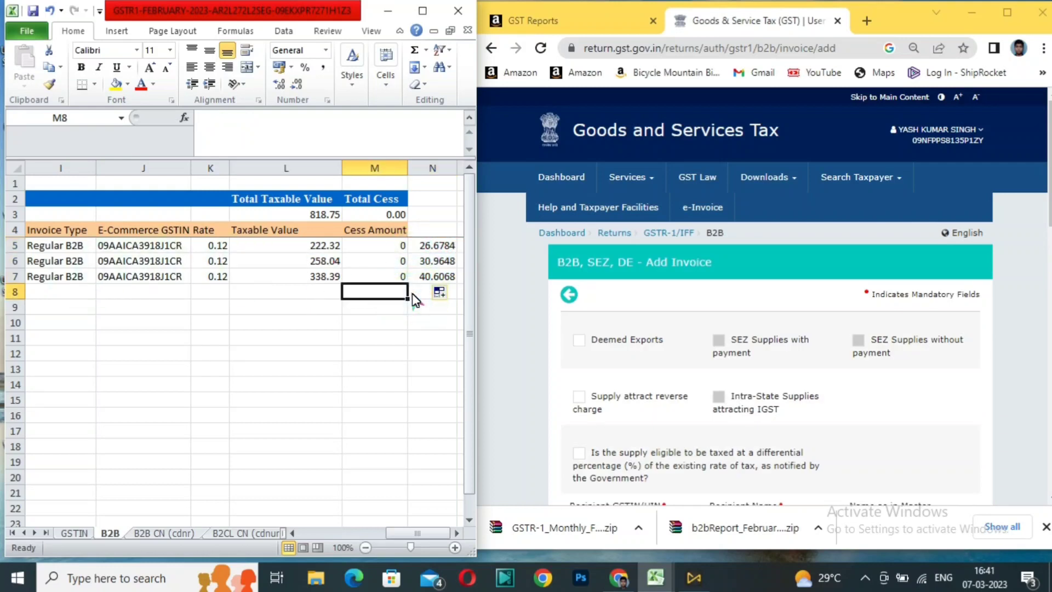
key("Left")
key("Left")
key("Left")
key("Left")
key("Up")
key("Up")
key("Right")
key("Right")
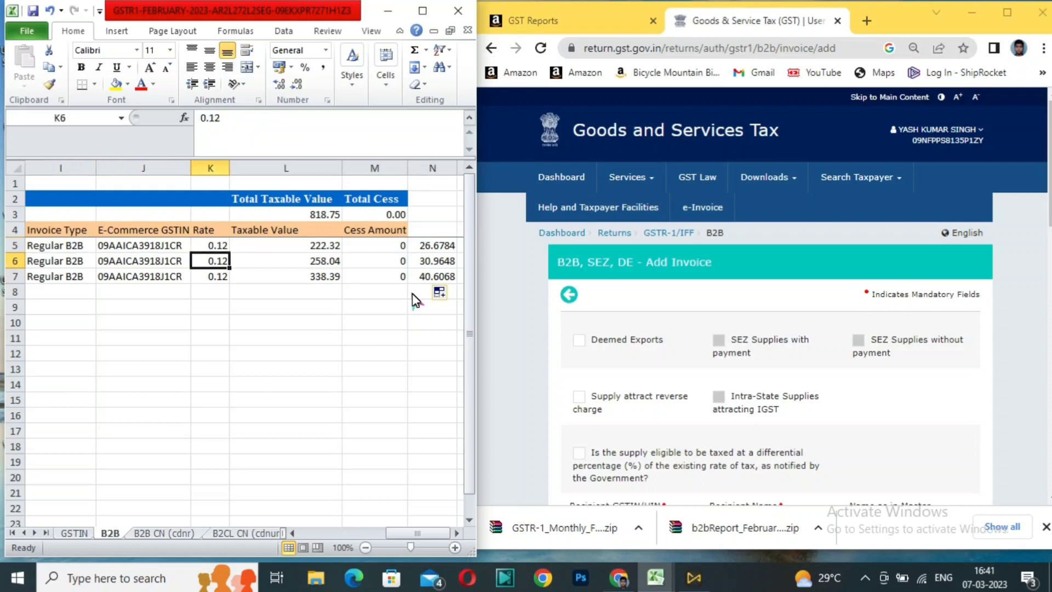
key("Up")
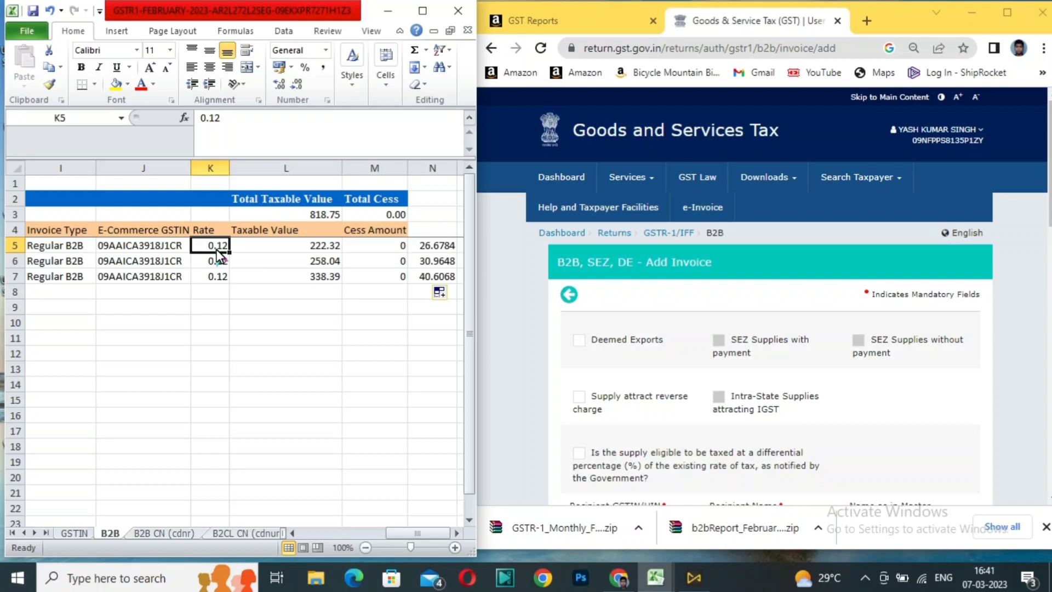
key("Left")
key("Left")
key("Left")
key("Left")
key("Left")
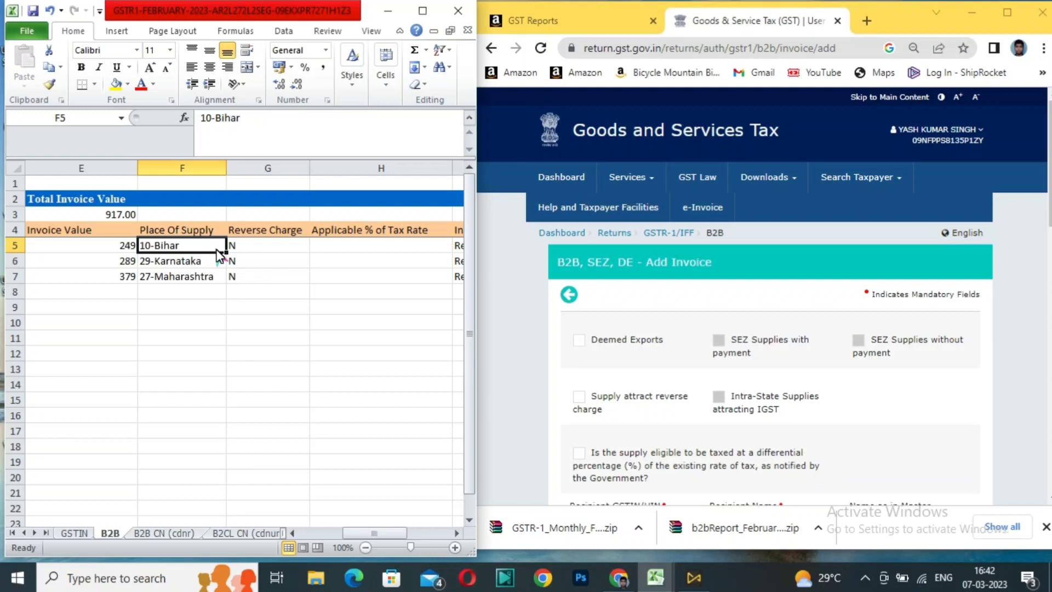
Review the filled-in recipient GSTIN and go back from the add-invoice form.
left_click(272, 296)
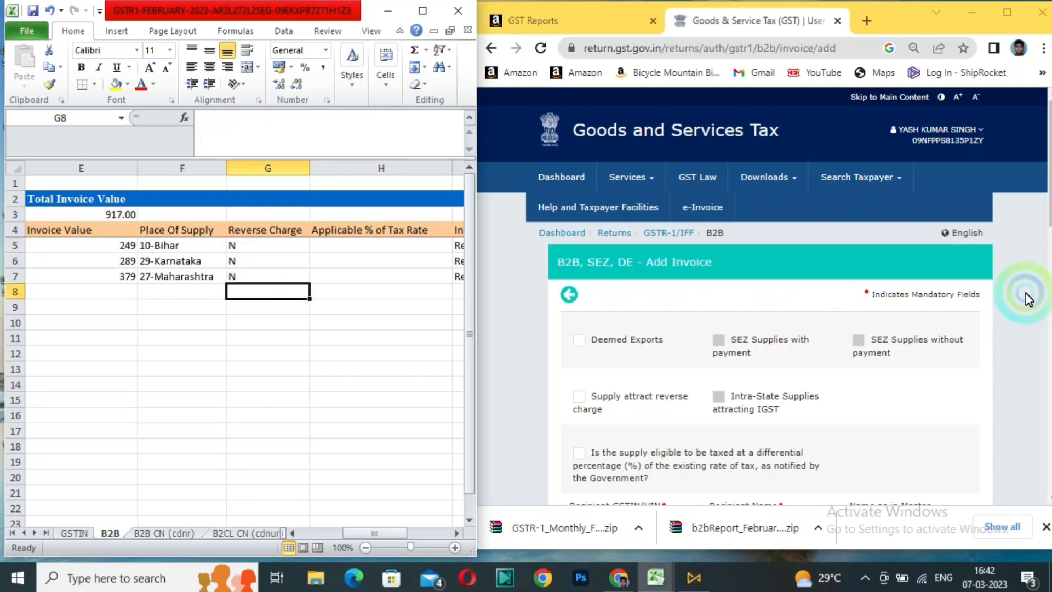
left_click(1008, 278)
scroll(1008, 277, "down", 6)
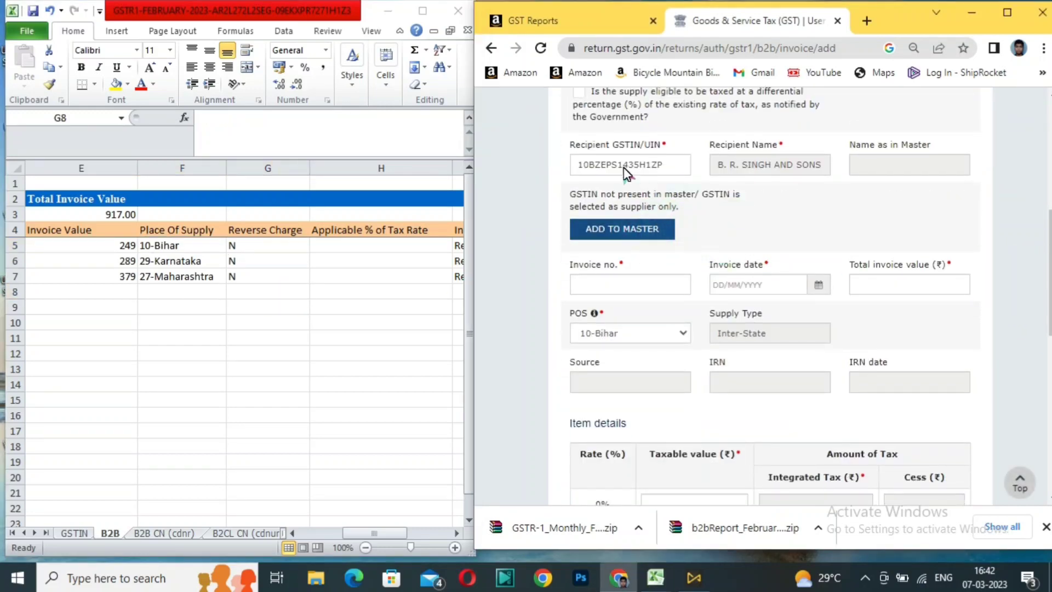
double_click(672, 166)
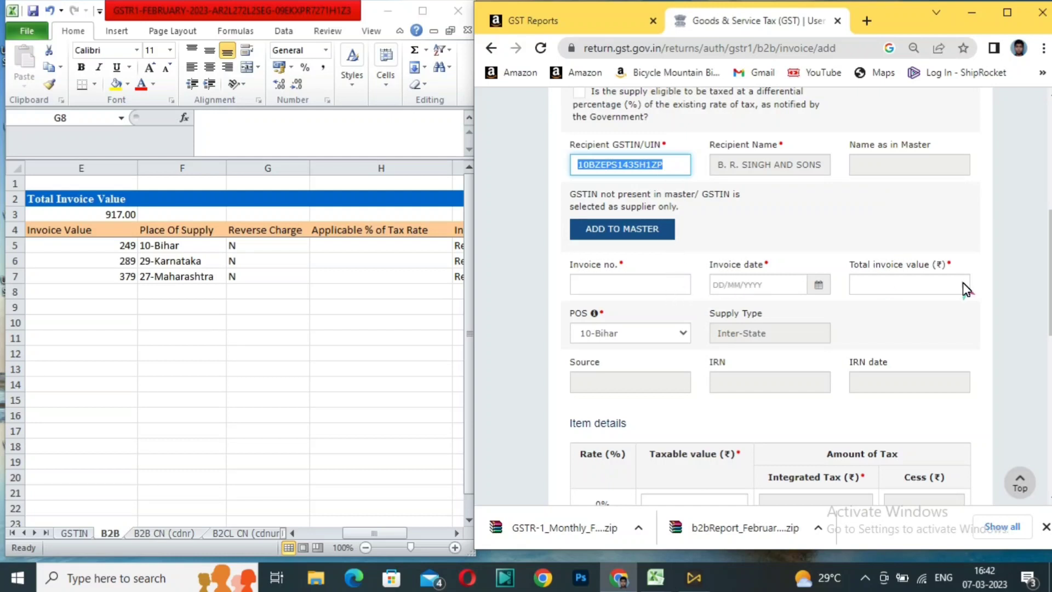
scroll(829, 402, "down", 3)
scroll(798, 402, "down", 6)
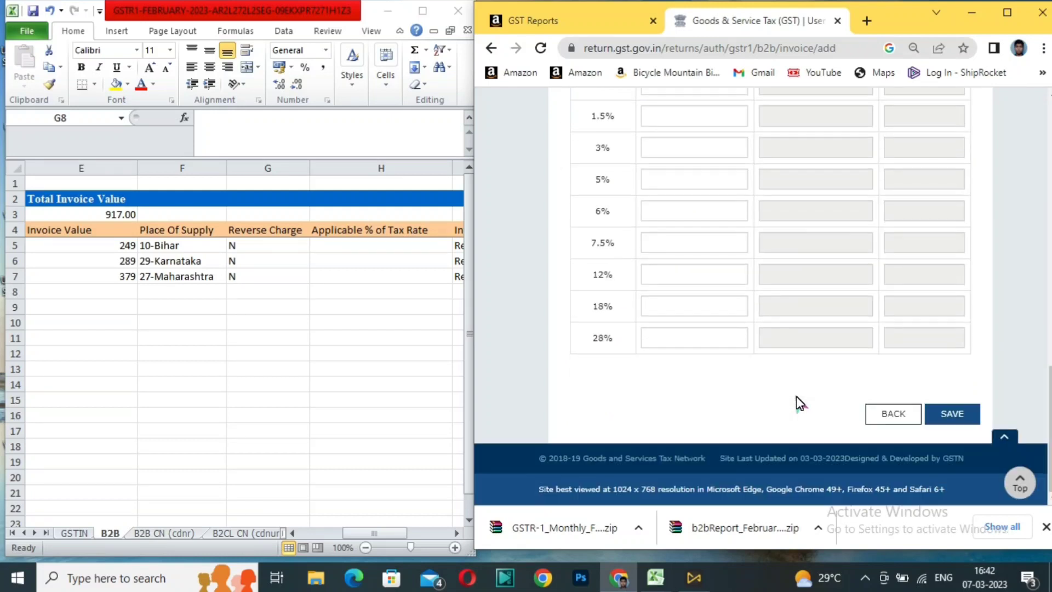
left_click(893, 414)
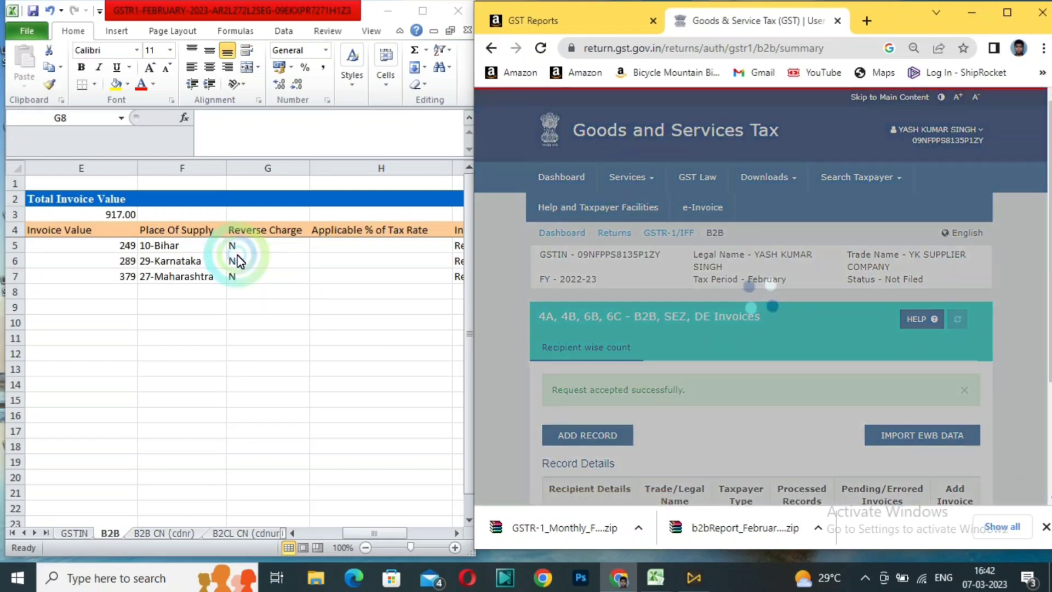
Check the second recipient's GSTIN in Excel, then reload the B2B summary with all three recipients.
left_click(243, 260)
key("Up")
key("Left")
key("Left")
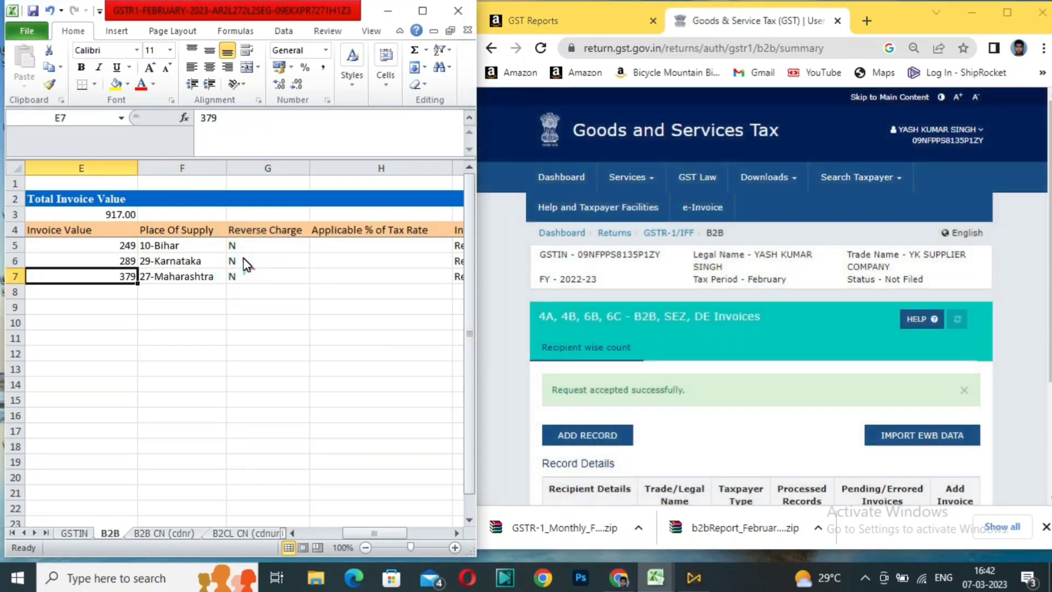
key("Up")
key("Left")
key("Left")
key("Left")
key("Left")
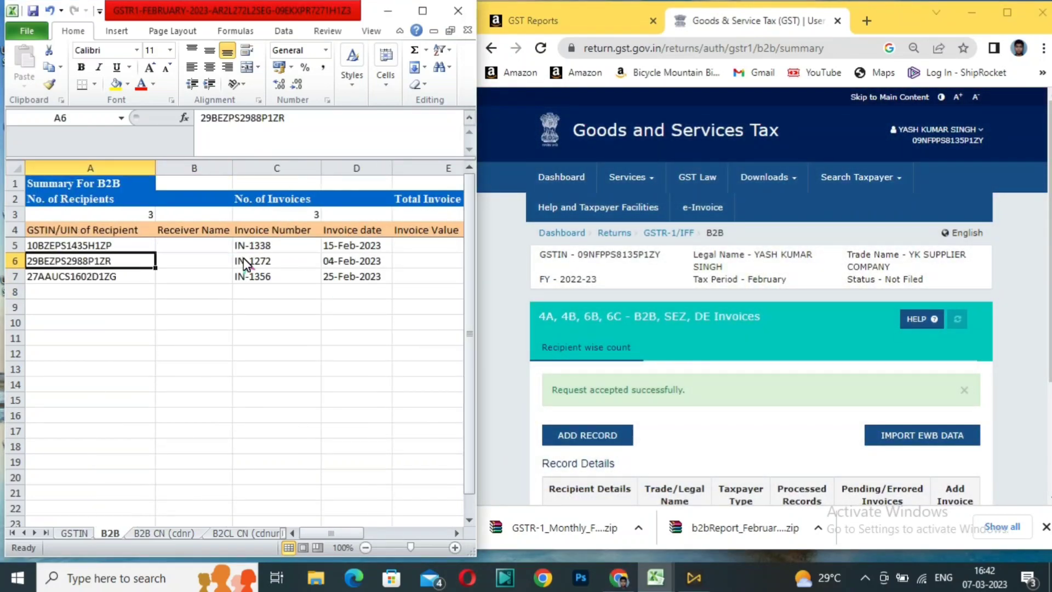
left_click(1027, 236)
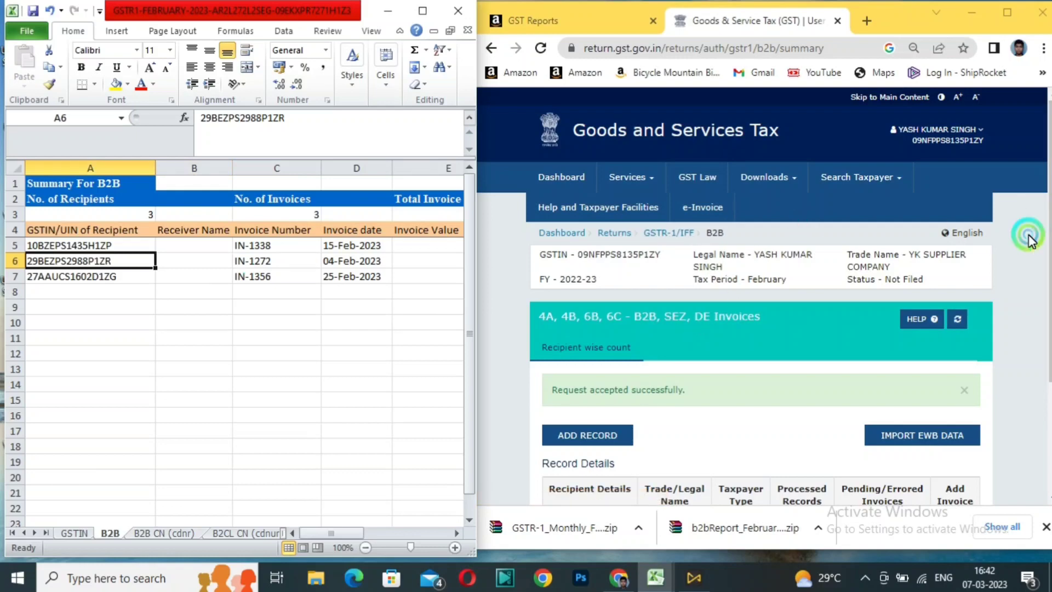
scroll(1027, 236, "down", 3)
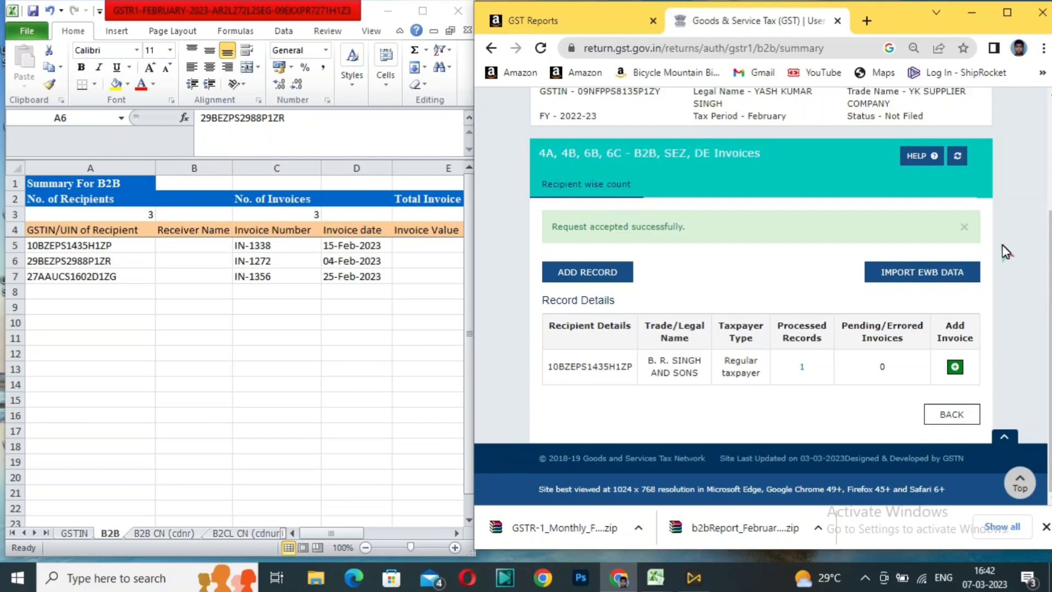
left_click(970, 410)
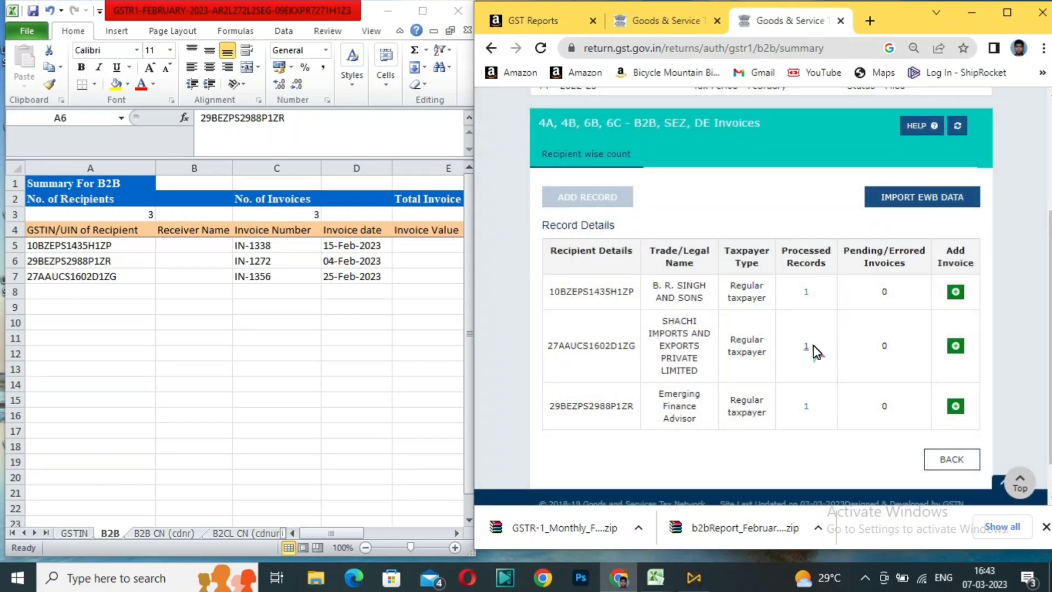
Open the first recipient's processed invoice IN-1338 to review its 12% tax amounts.
left_click(807, 291)
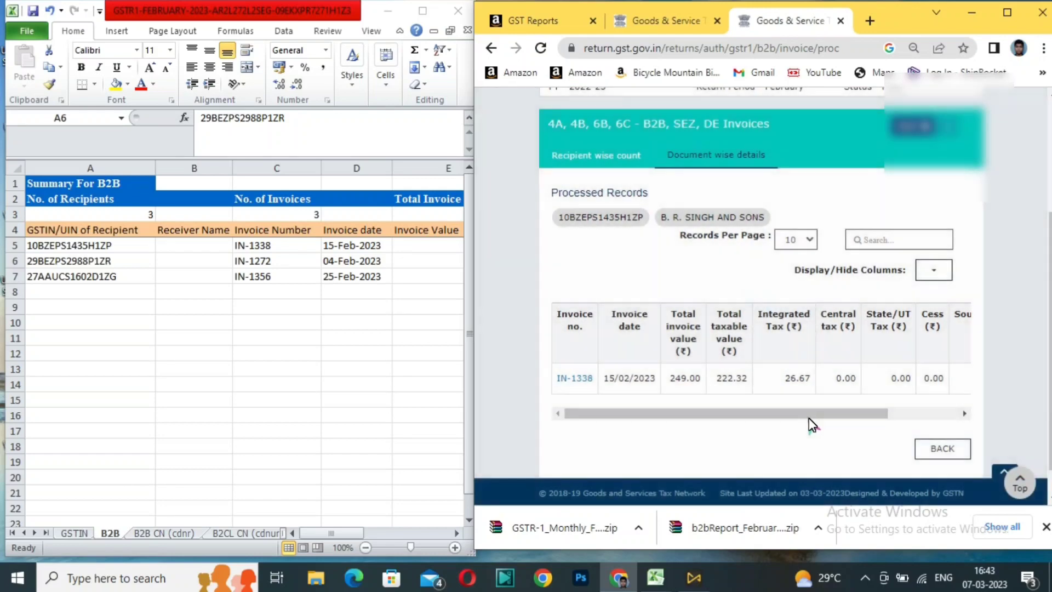
left_click_drag(811, 414, 1015, 416)
left_click(919, 382)
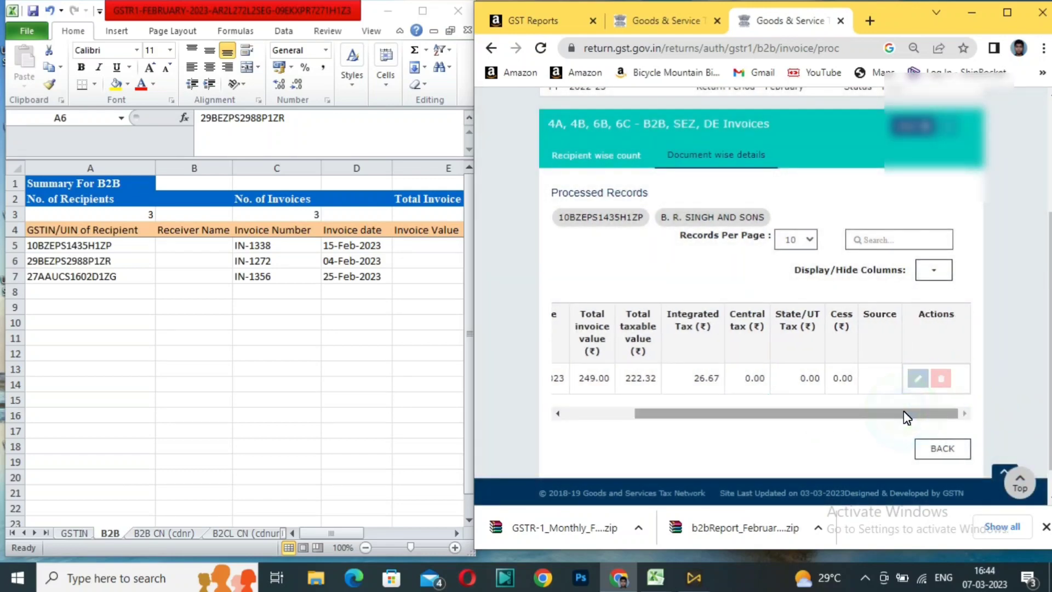
left_click_drag(904, 418, 782, 413)
left_click(575, 378)
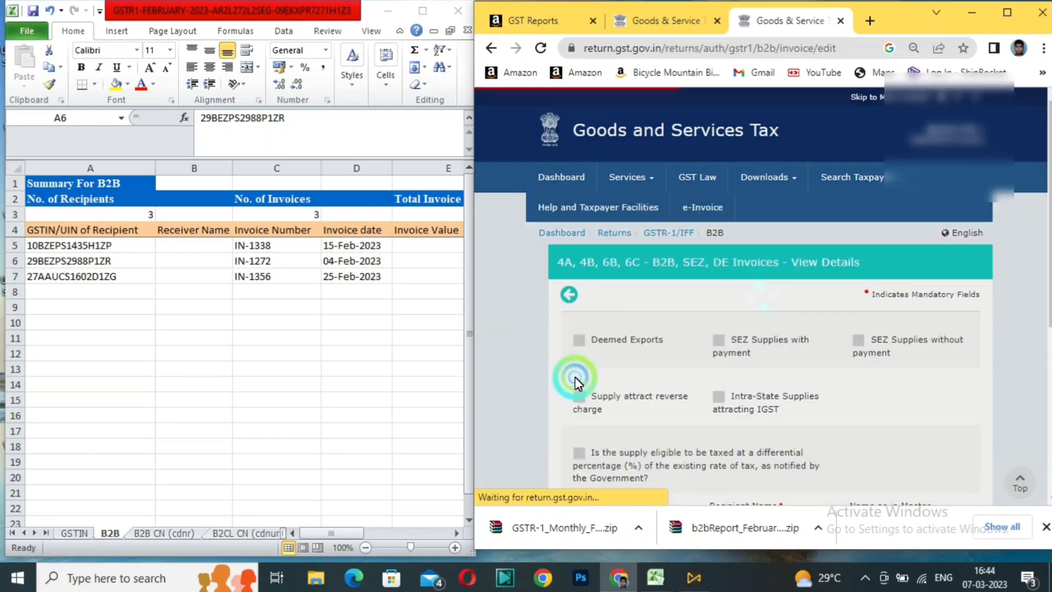
scroll(777, 353, "down", 10)
scroll(716, 336, "up", 10)
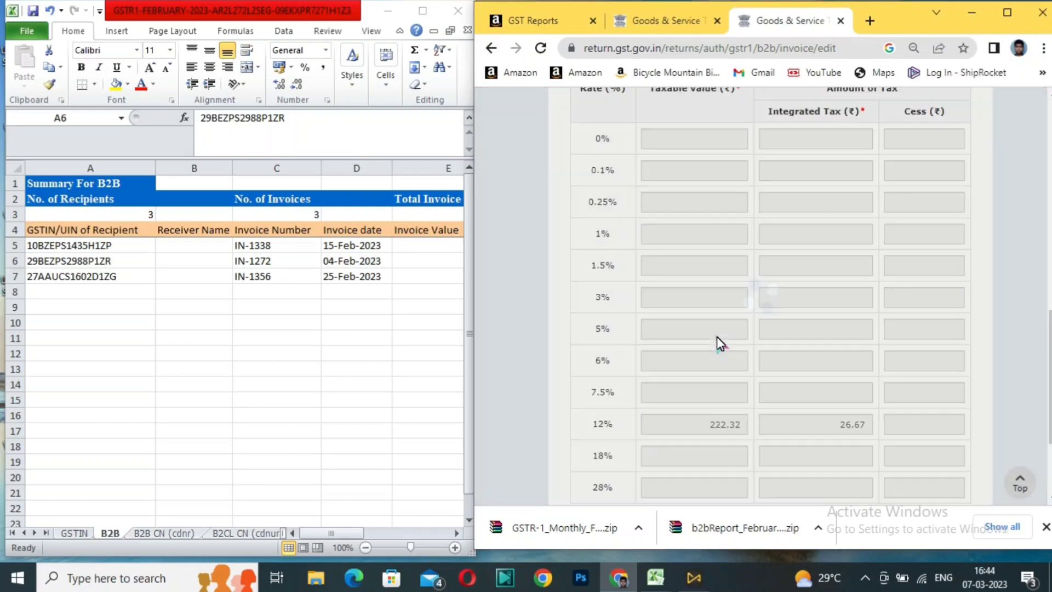
scroll(697, 313, "down", 10)
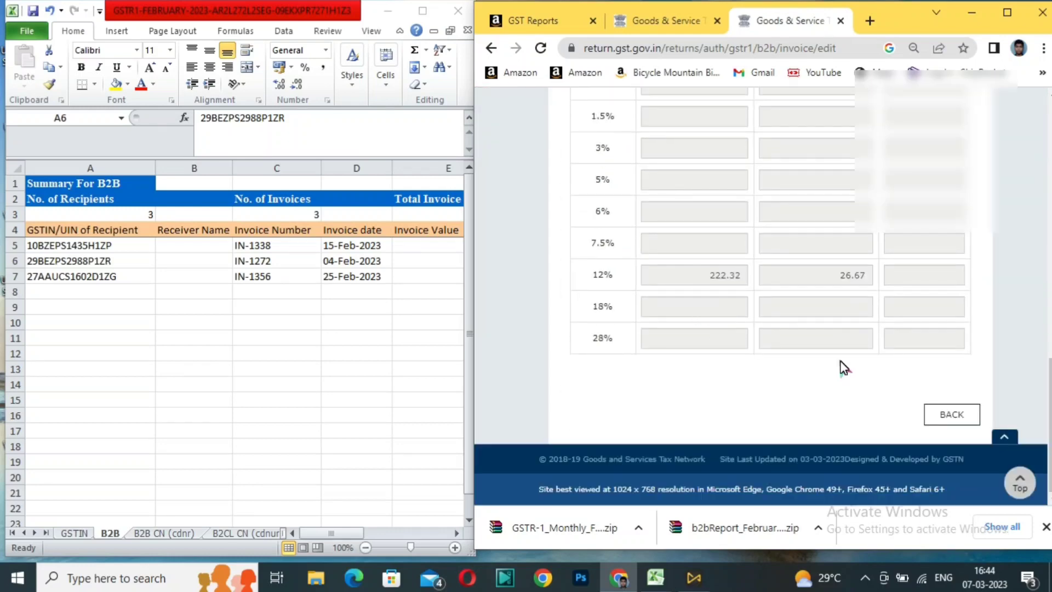
Return to the GSTR-1 overview and open the 13 - Documents Issued table.
left_click(959, 415)
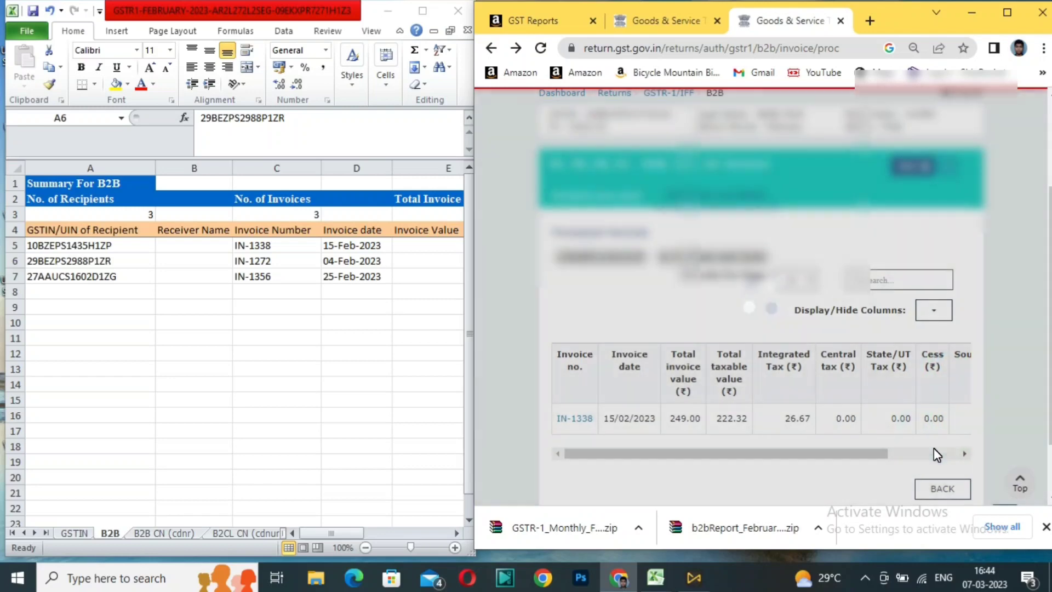
left_click(937, 489)
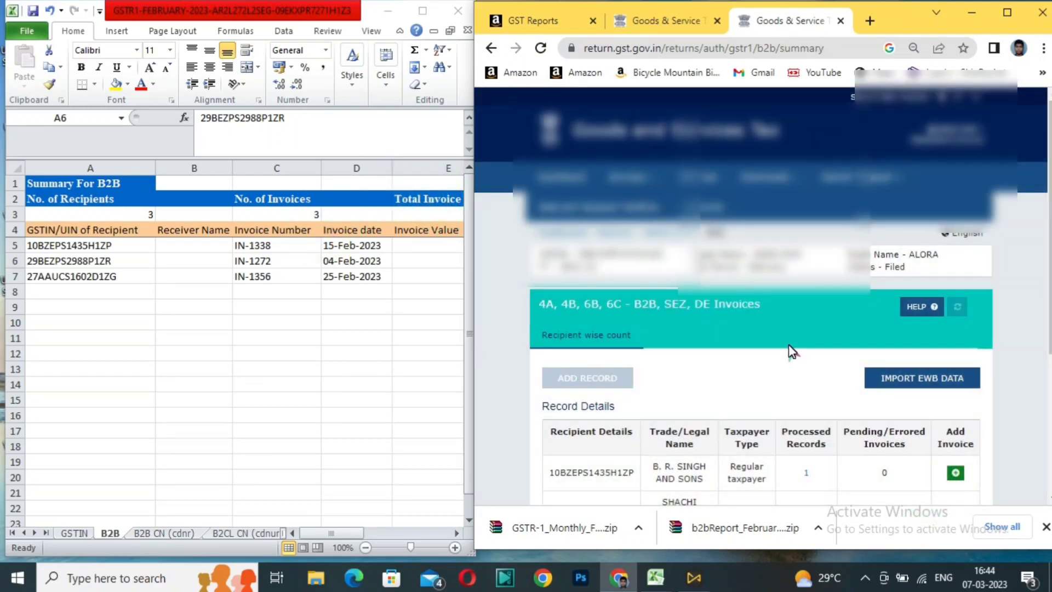
scroll(831, 403, "down", 4)
left_click(951, 414)
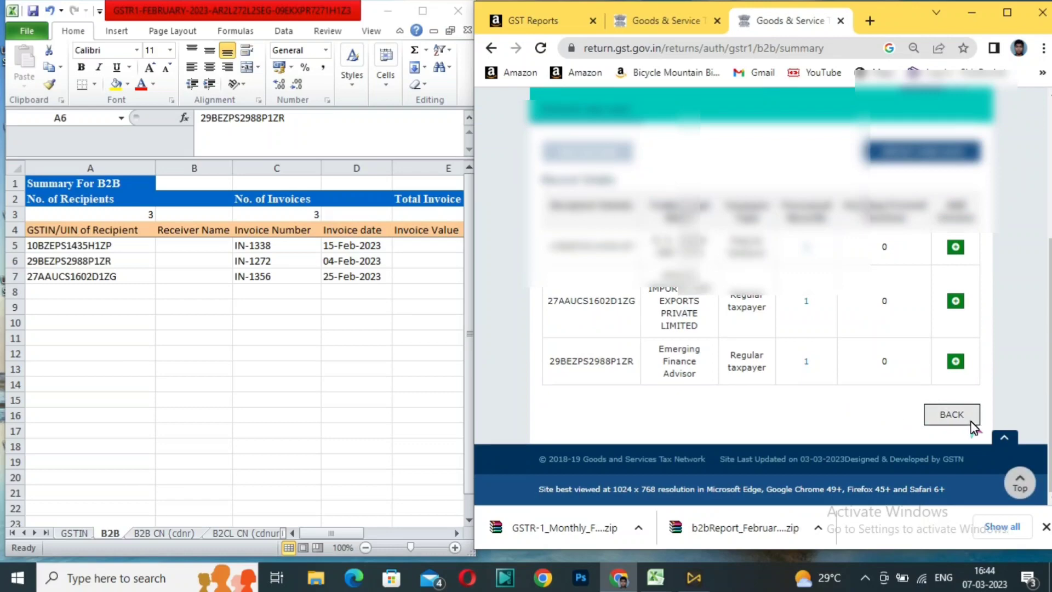
scroll(803, 350, "down", 10)
scroll(804, 350, "down", 5)
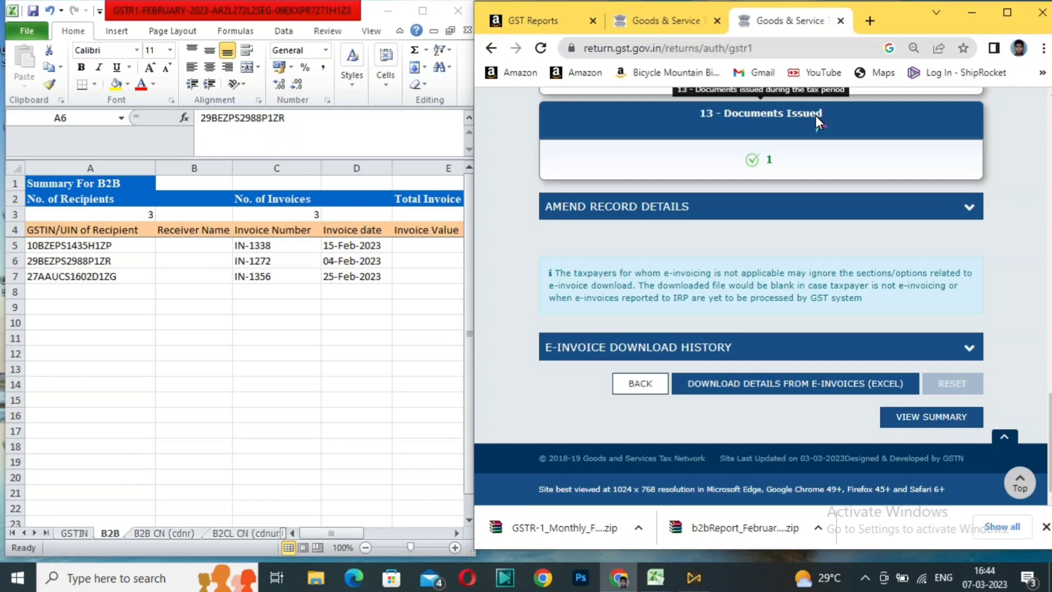
left_click(815, 115)
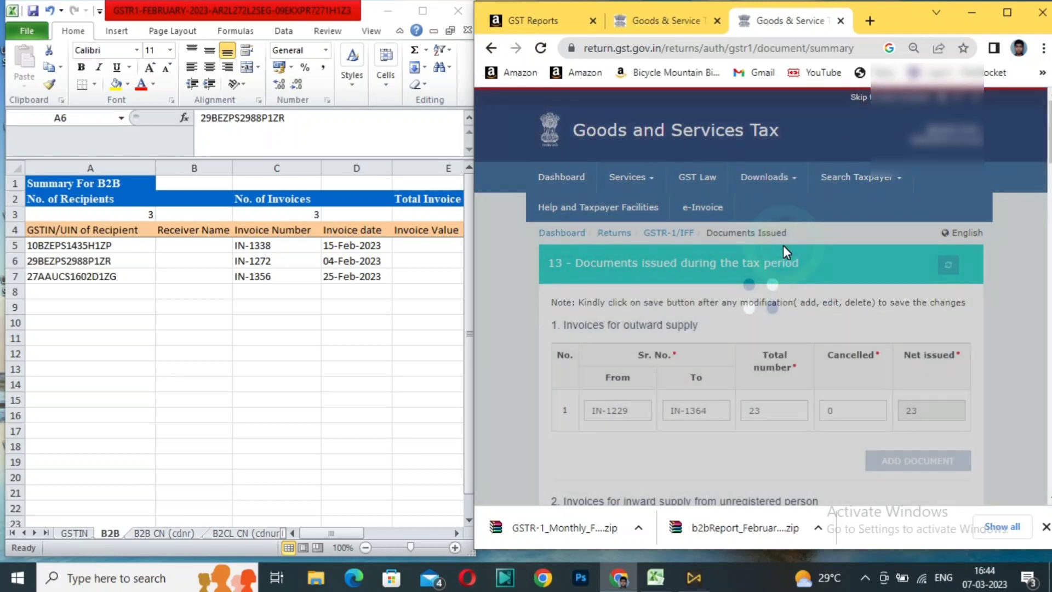
Compare the GSTR-1 tiles in the other tab, then select the From serial IN-1229 for editing.
scroll(796, 238, "down", 3)
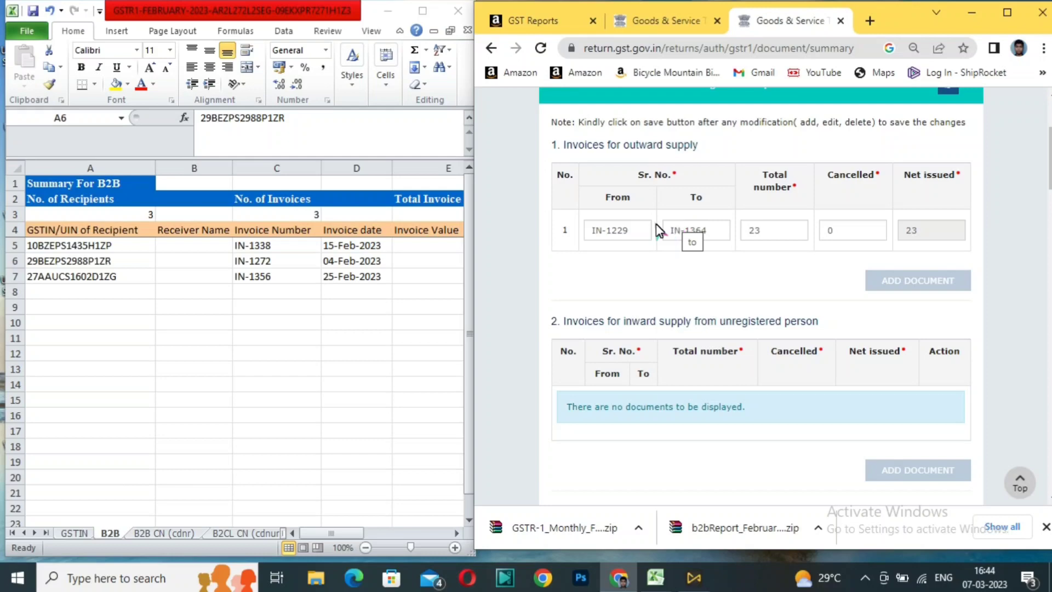
left_click(649, 21)
left_click(952, 415)
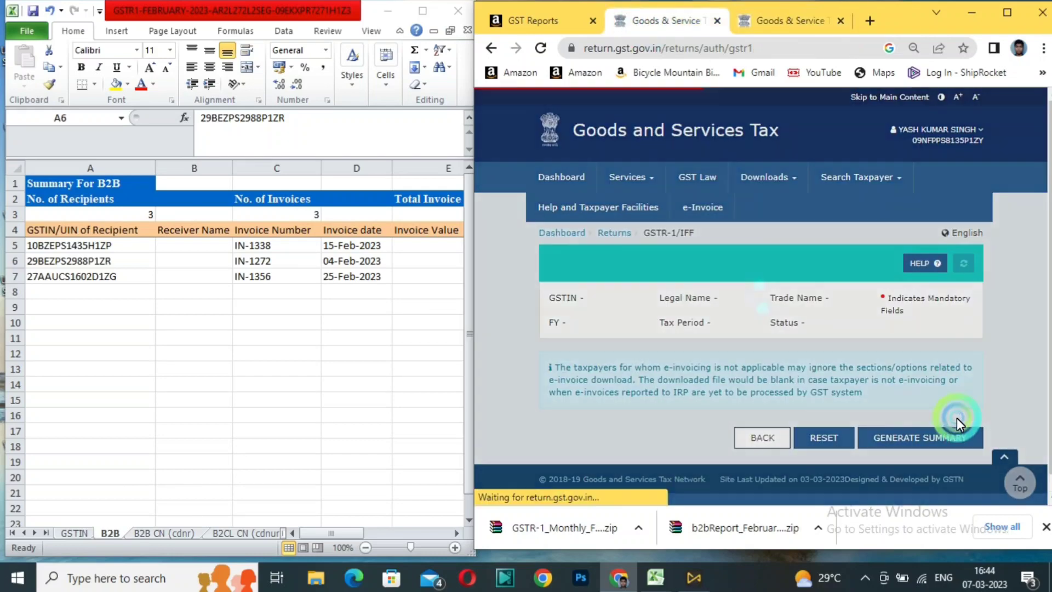
scroll(938, 322, "down", 10)
scroll(938, 323, "down", 12)
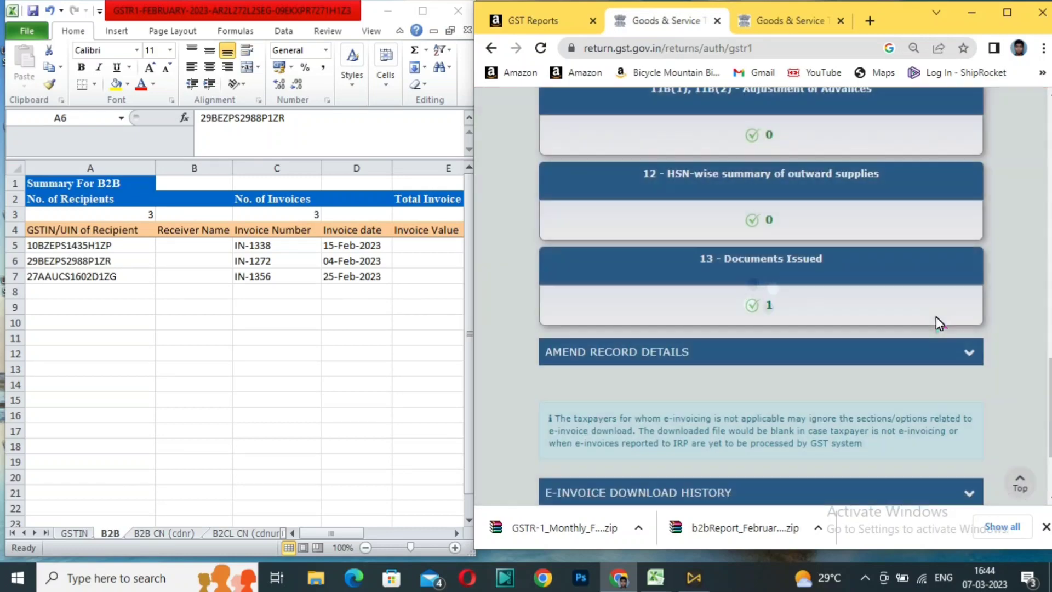
scroll(938, 322, "up", 6)
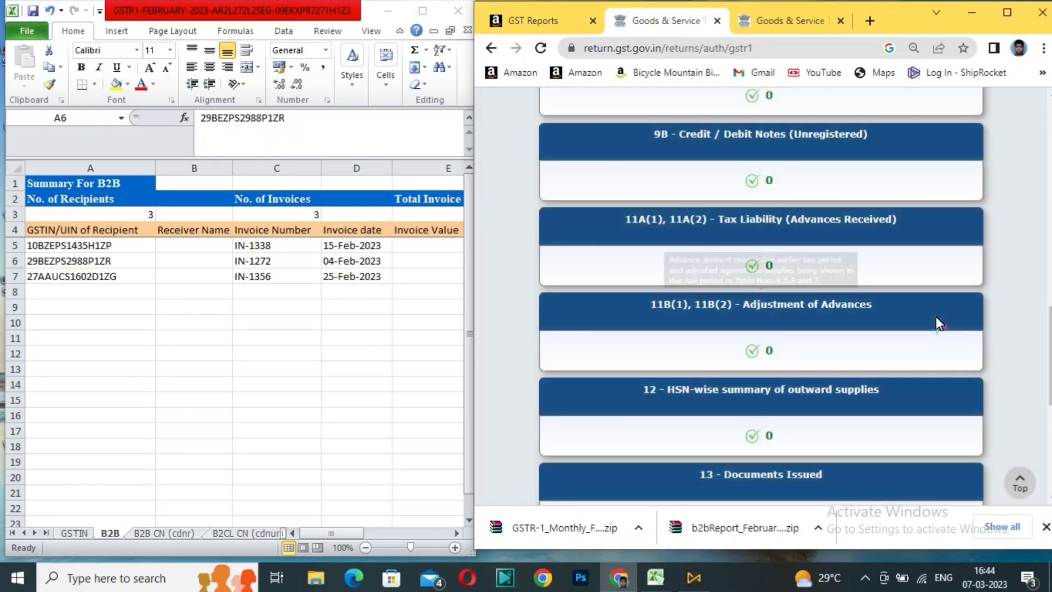
left_click(783, 19)
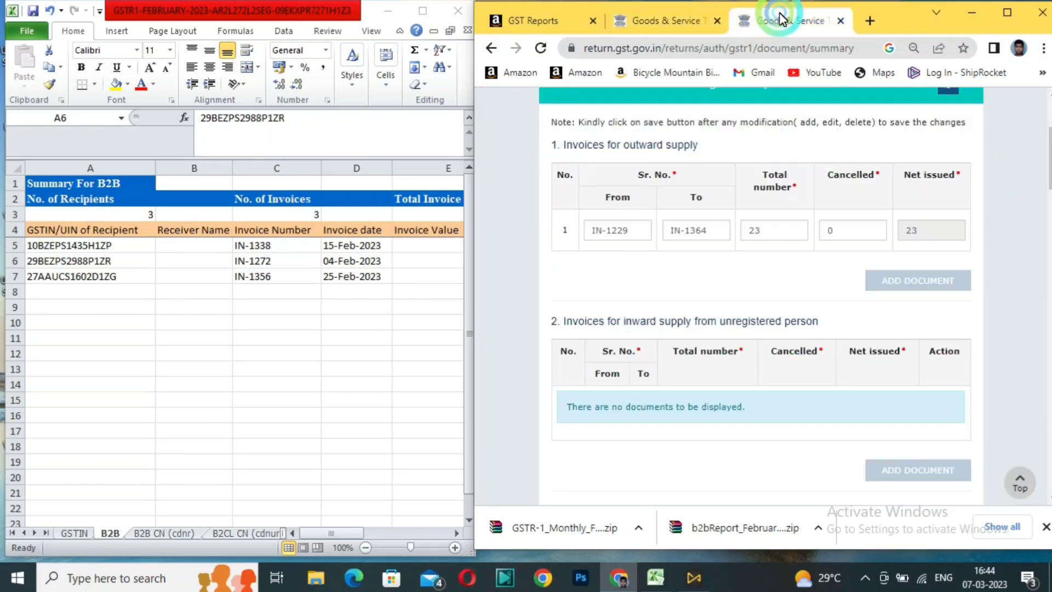
left_click(633, 229)
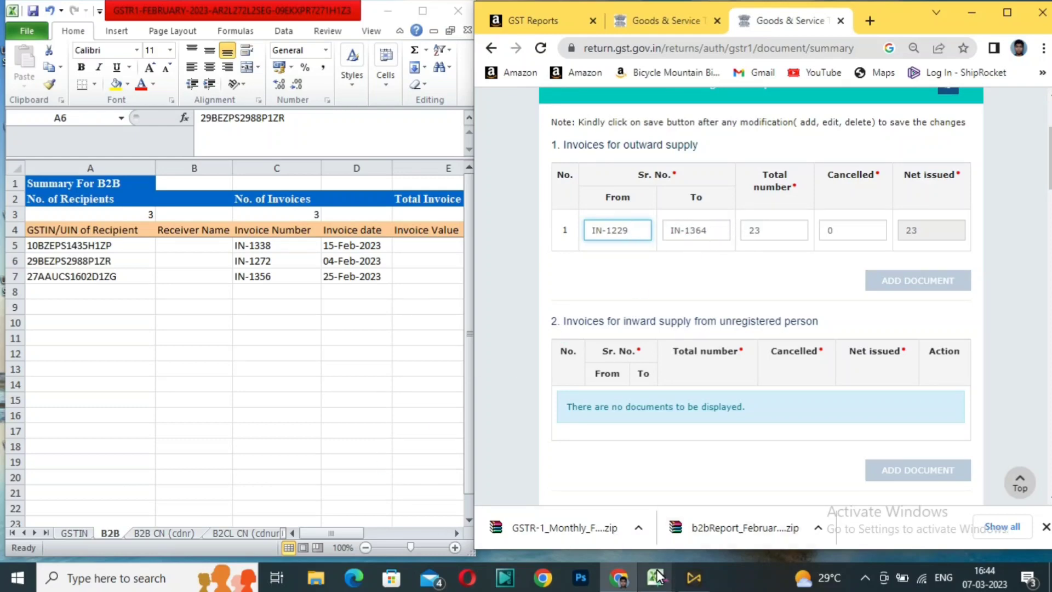
Review the MTR_B2C report's invoice numbers through the Invoice Number filter, then return to the GSTR1 workbook.
mouse_move(655, 575)
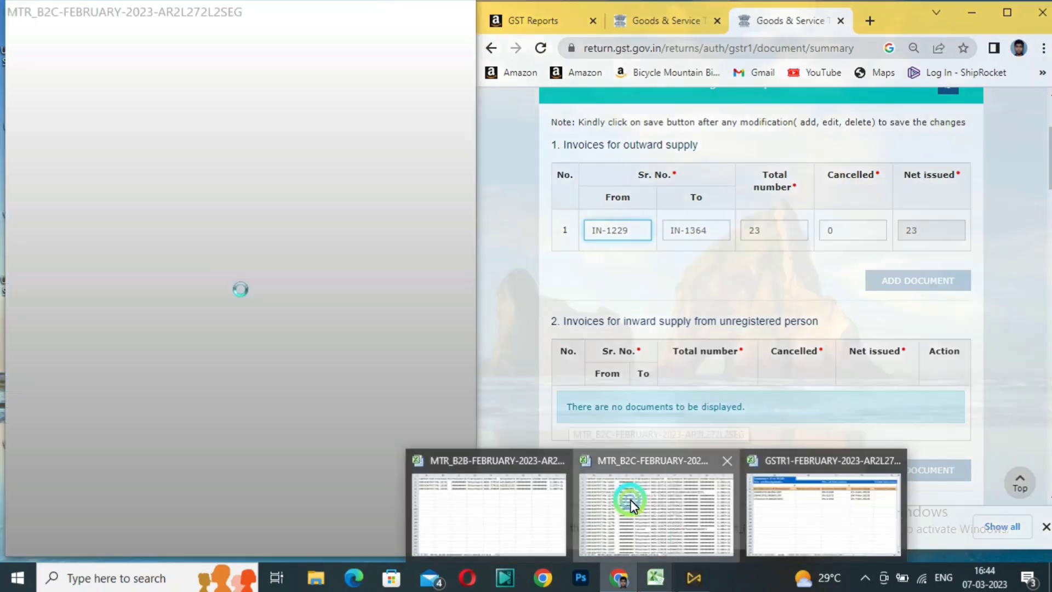
left_click(630, 500)
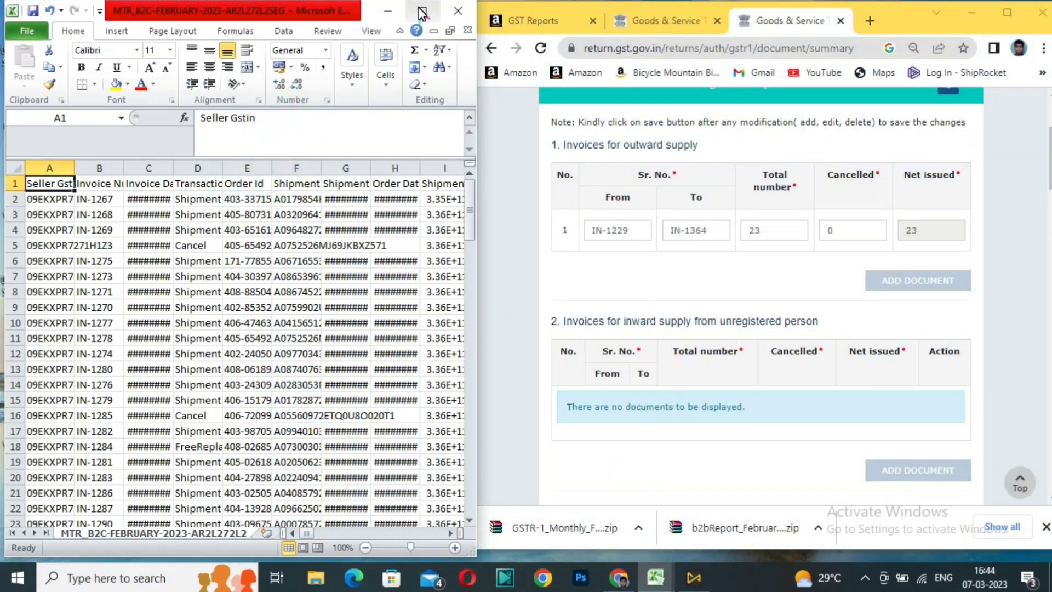
left_click(84, 186)
key("ctrl+shift+l")
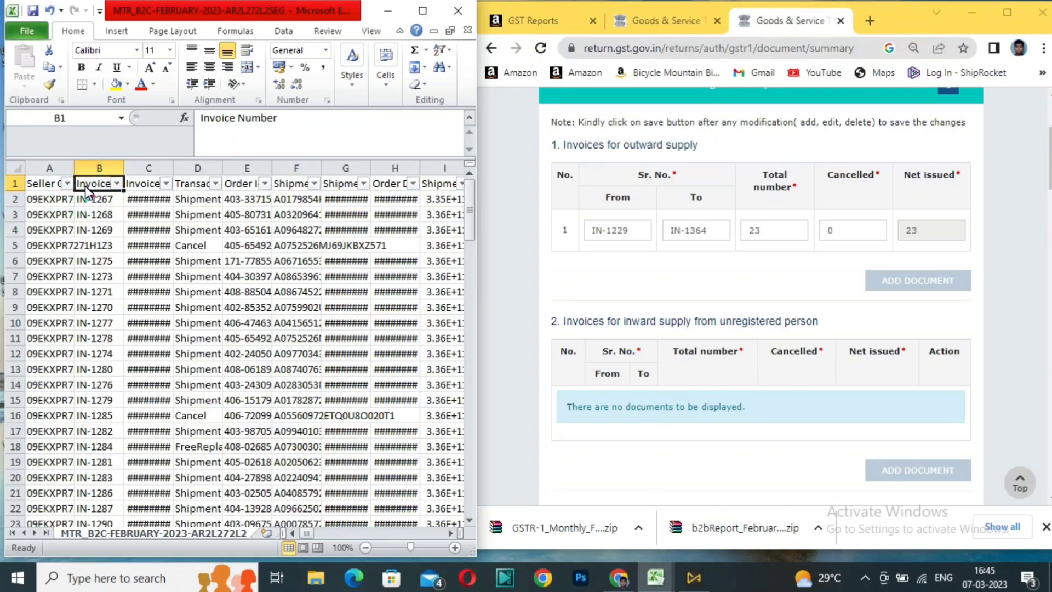
left_click_drag(127, 169, 155, 169)
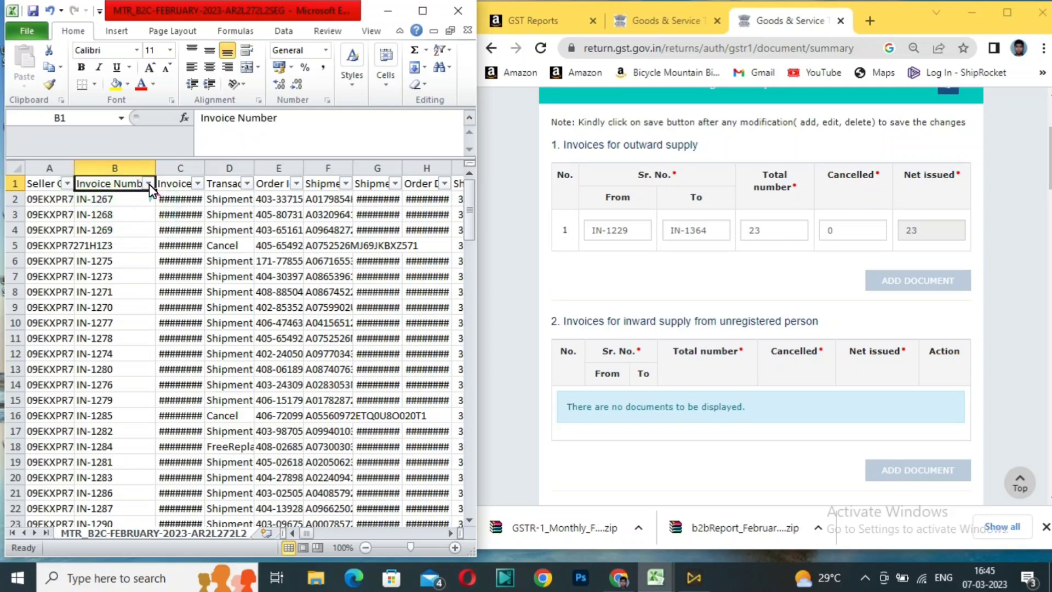
left_click(149, 184)
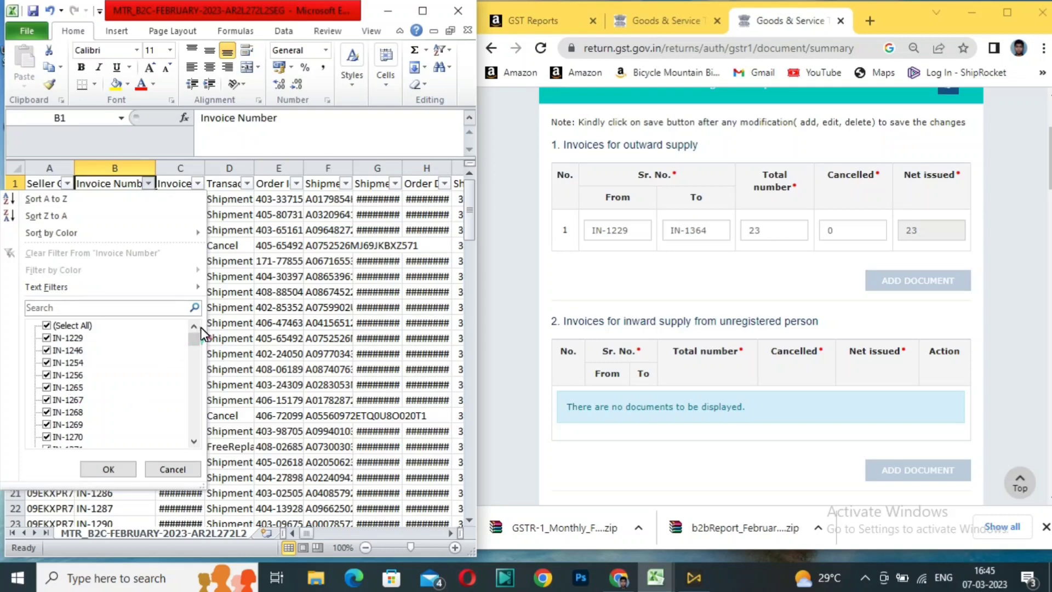
left_click_drag(194, 338, 188, 430)
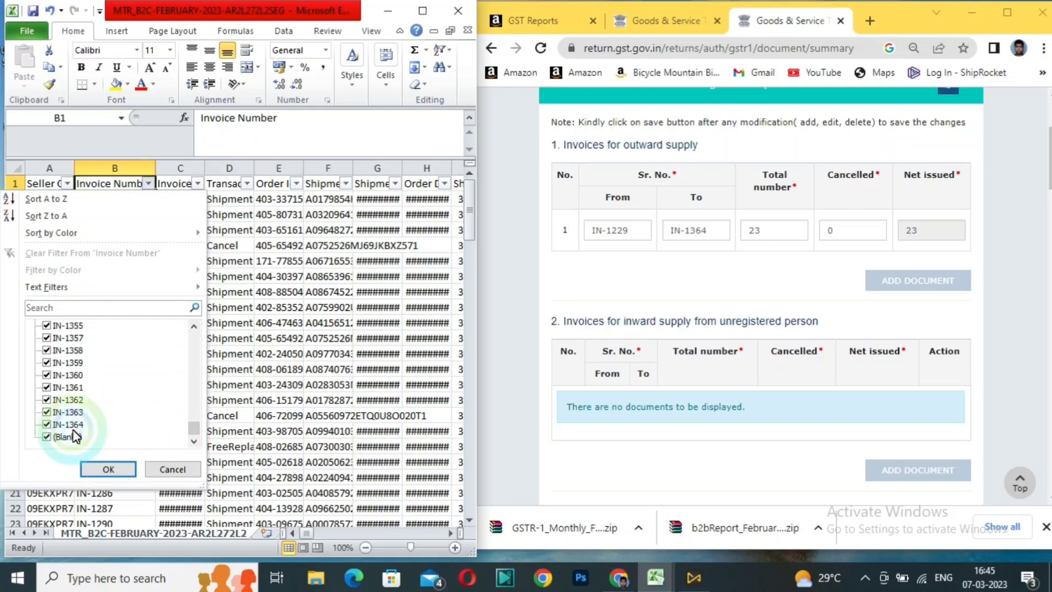
left_click(108, 469)
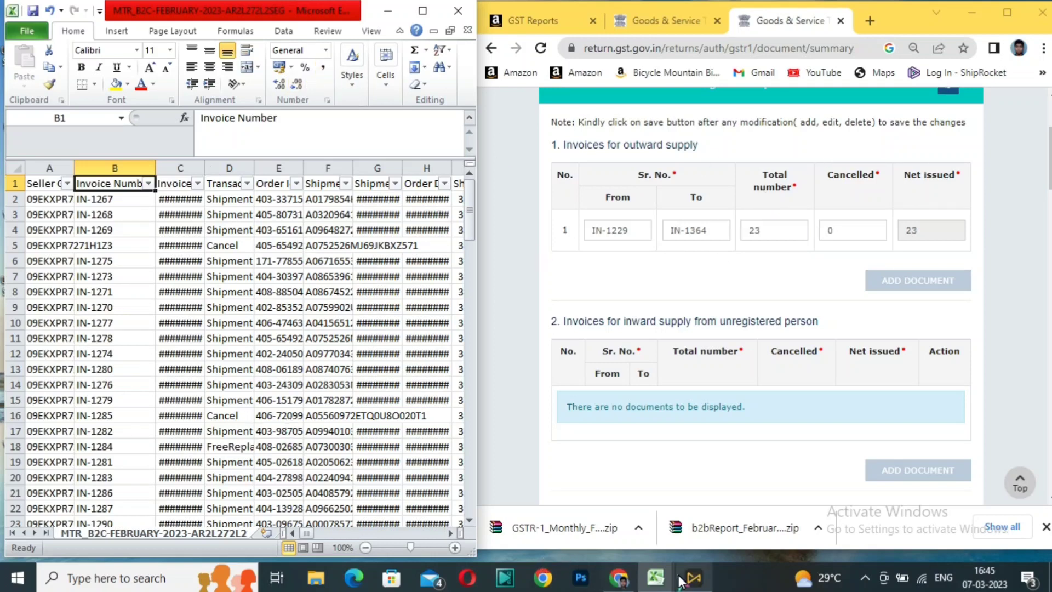
mouse_move(655, 577)
left_click(767, 523)
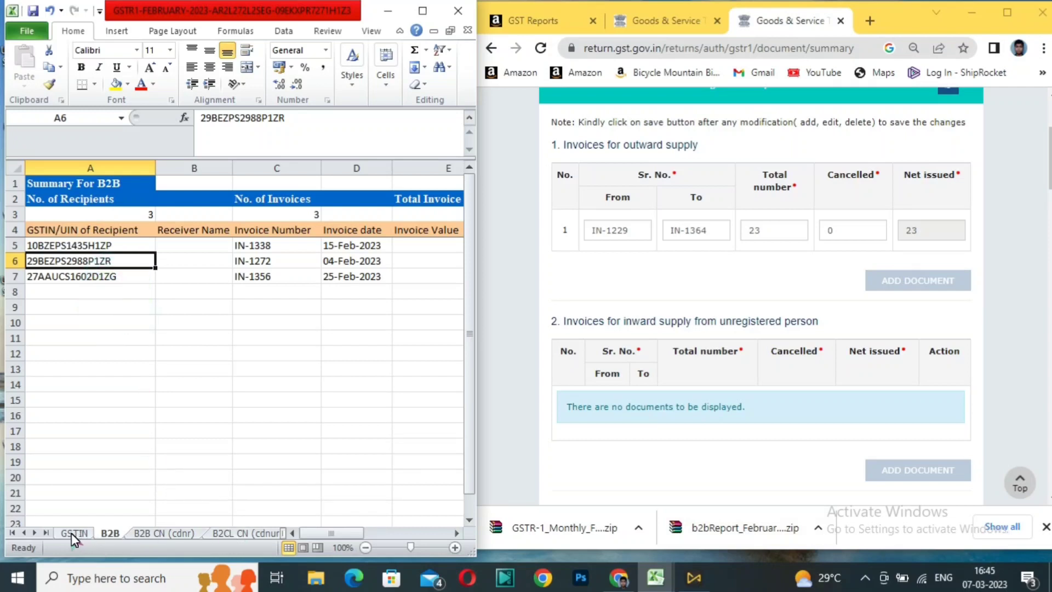
left_click(46, 532)
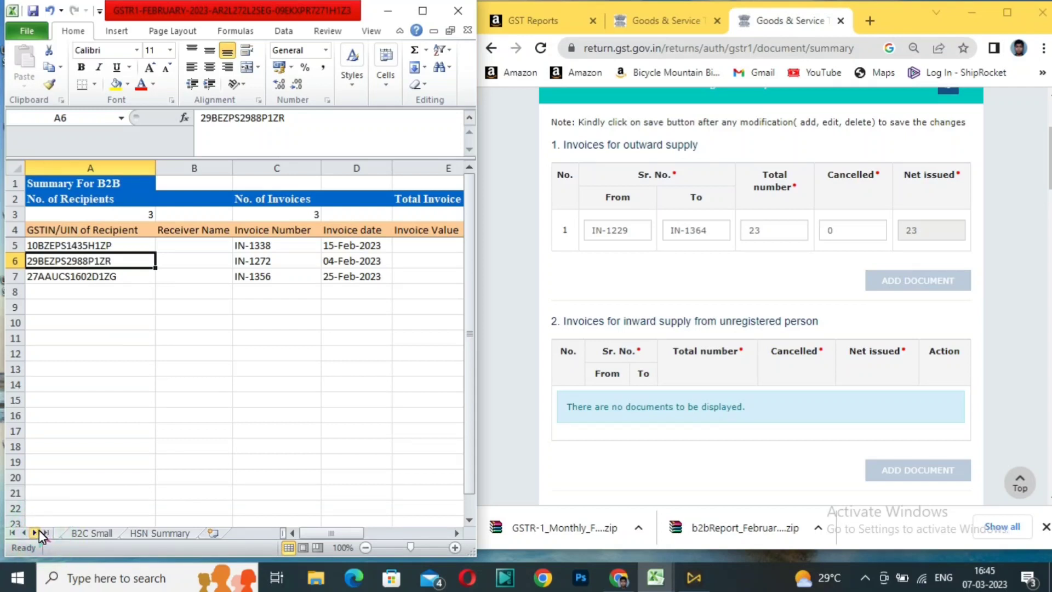
left_click(90, 532)
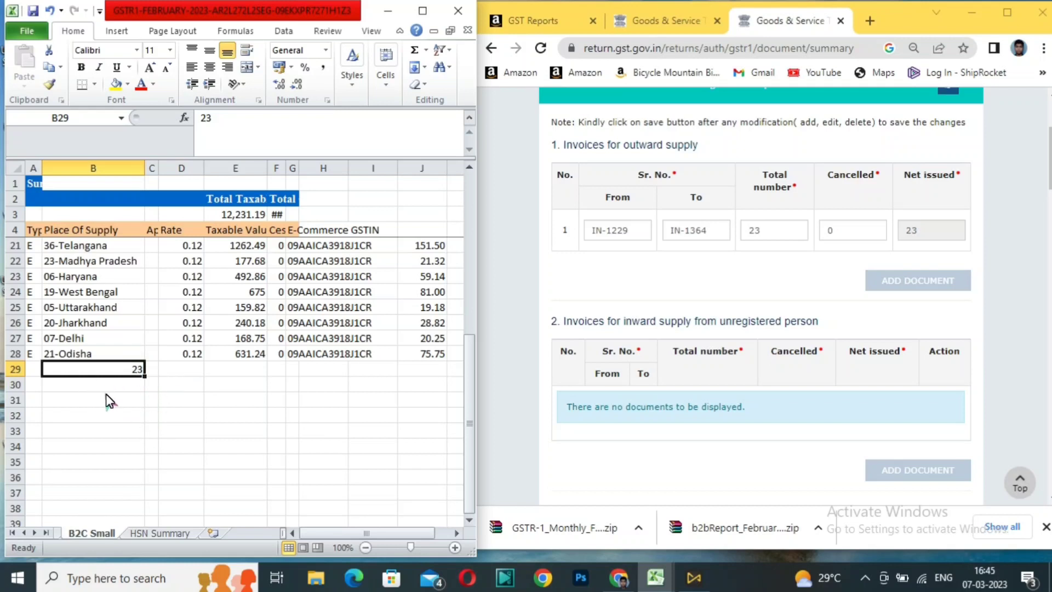
left_click(769, 231)
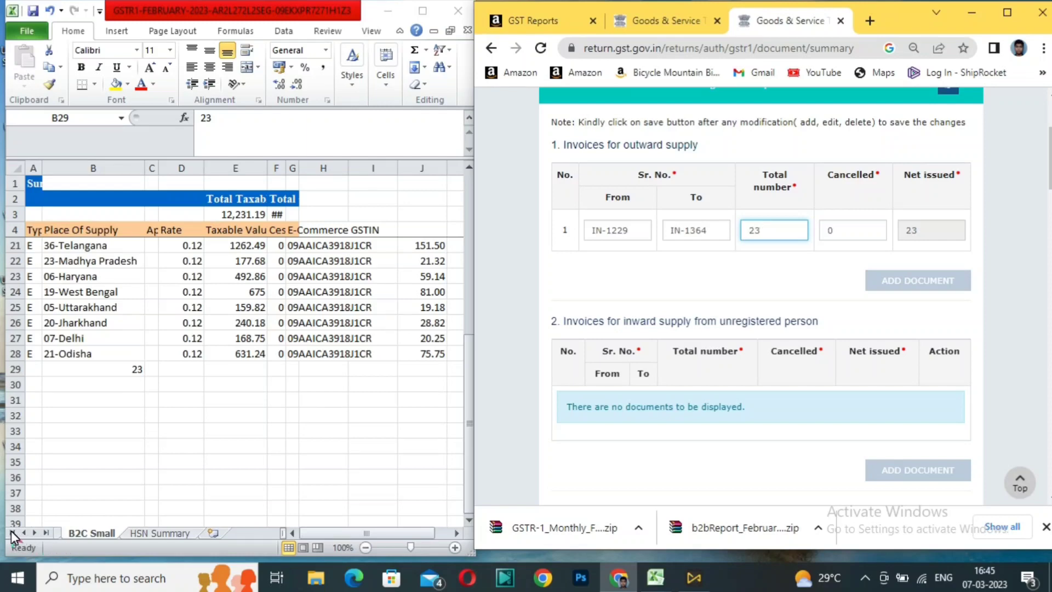
left_click(239, 403)
scroll(205, 357, "up", 6)
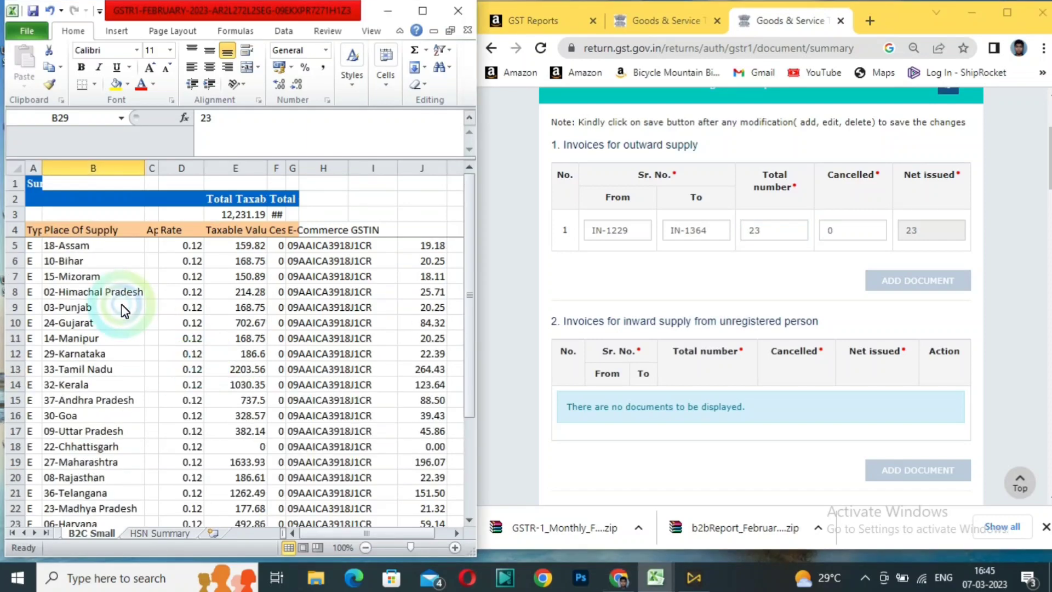
left_click(12, 533)
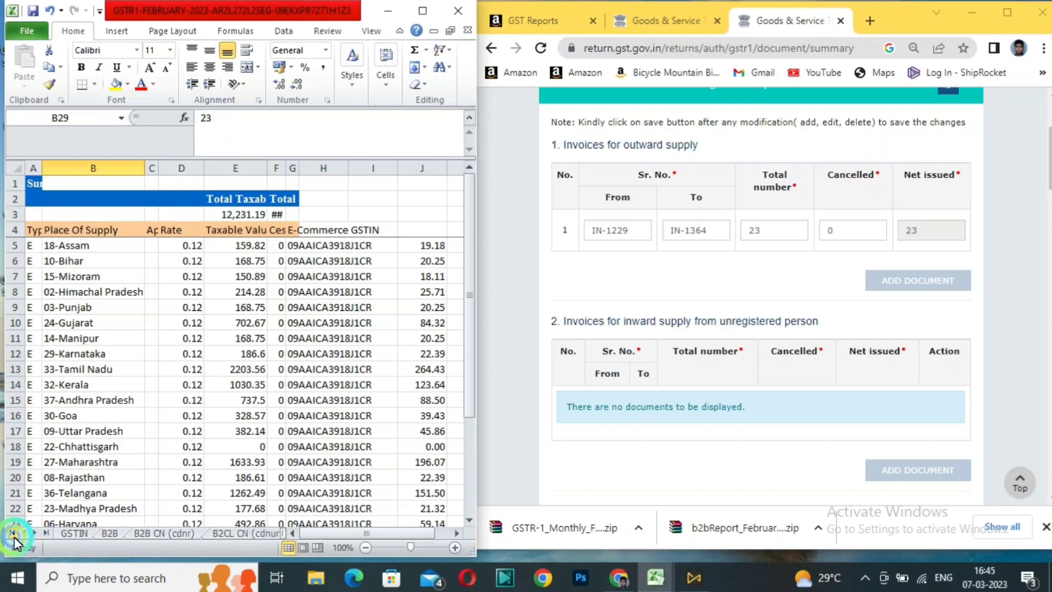
left_click(111, 533)
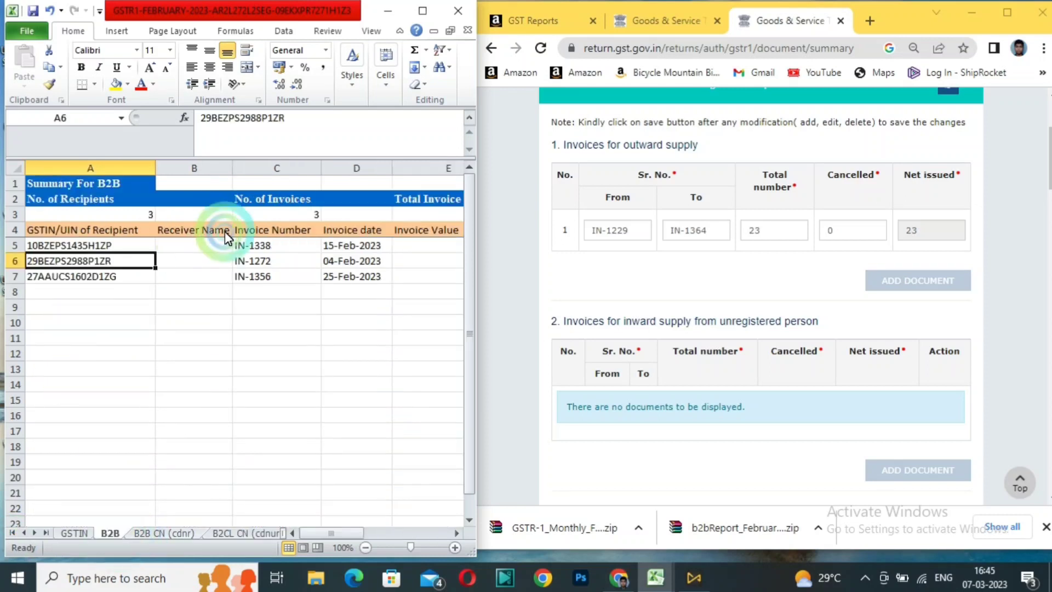
left_click(214, 279)
left_click(218, 262)
key("Right")
key("Right")
key("Right")
key("Right")
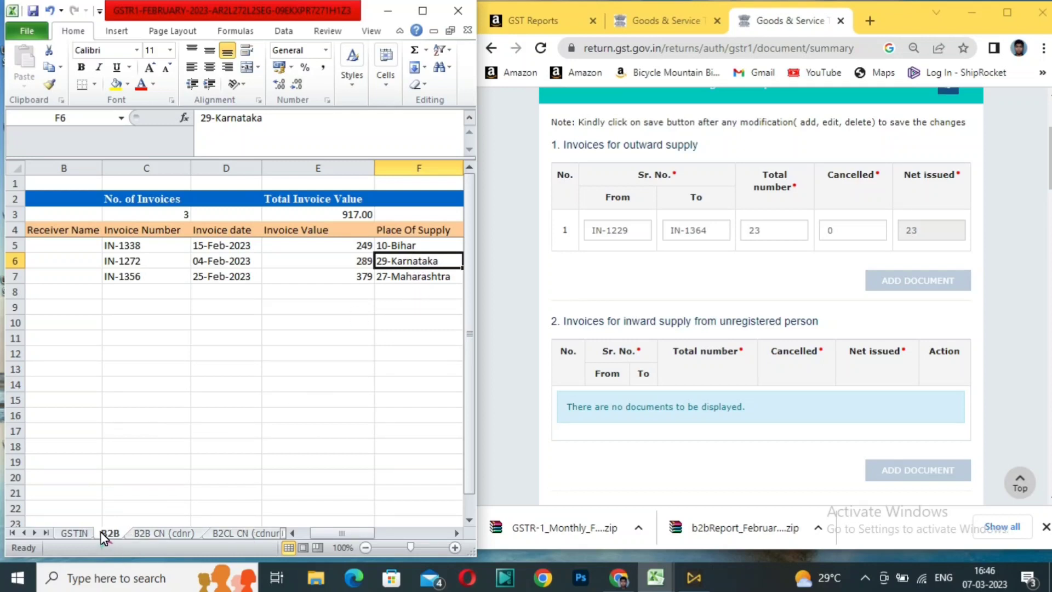
Review the B2C Small sheet's 29-Karnataka entry and compare it with the B2B sheet.
left_click(46, 532)
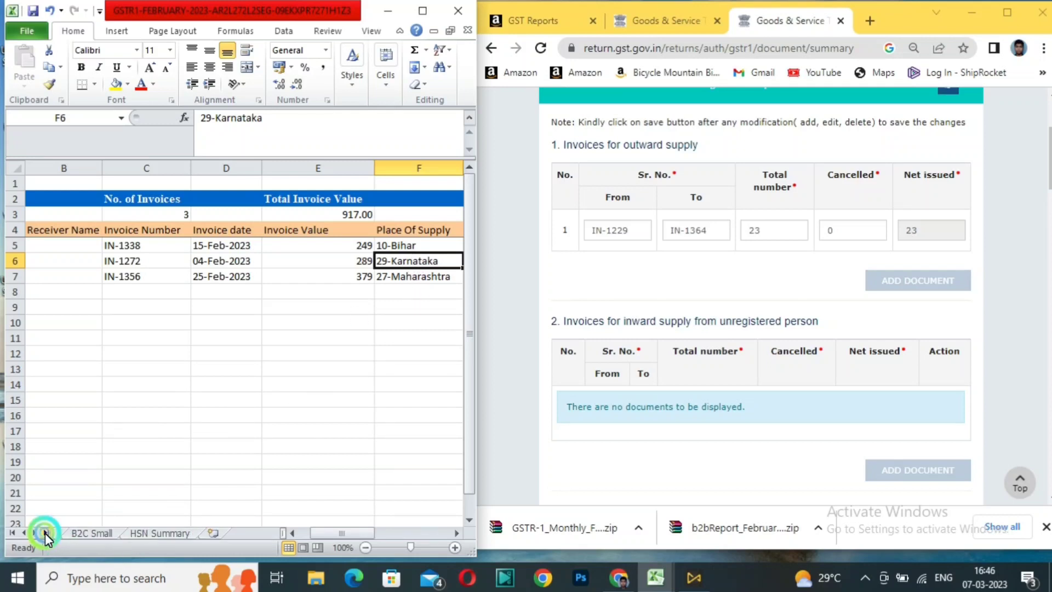
left_click(93, 533)
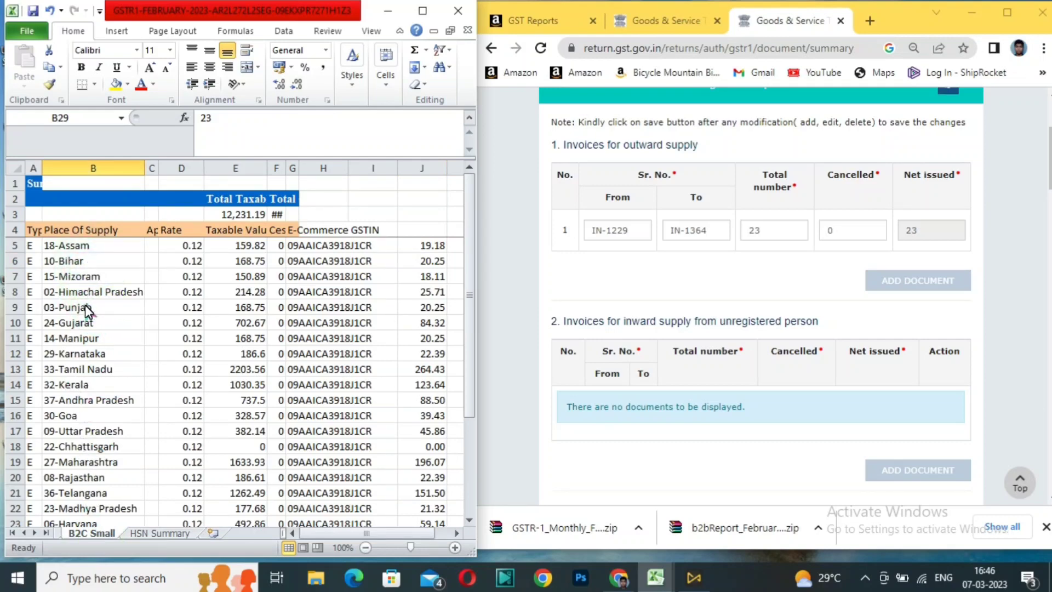
scroll(84, 400, "down", 2)
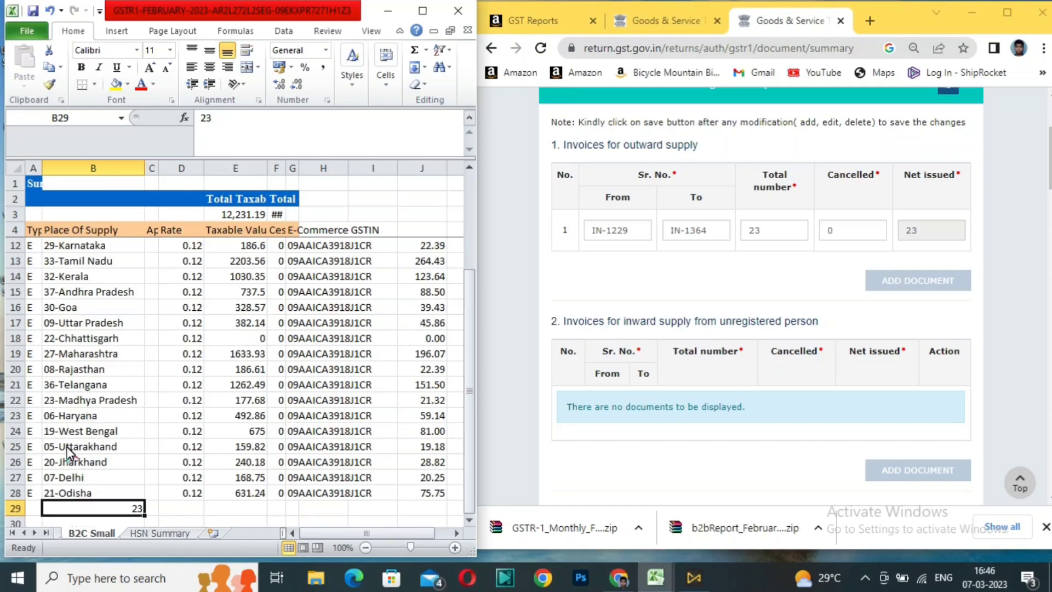
scroll(86, 403, "up", 2)
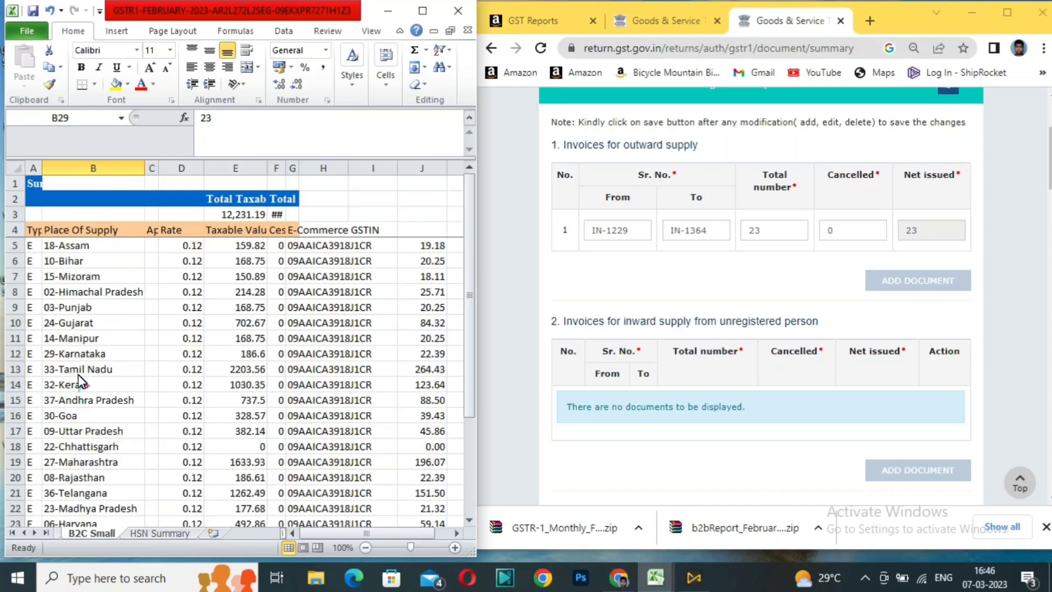
left_click(83, 357)
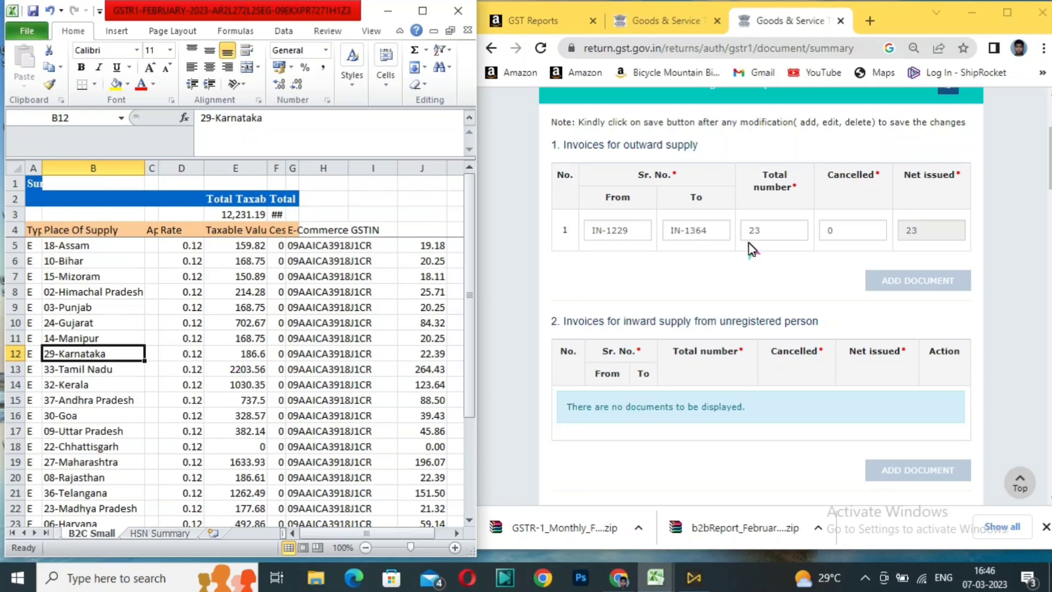
left_click(11, 531)
left_click(117, 533)
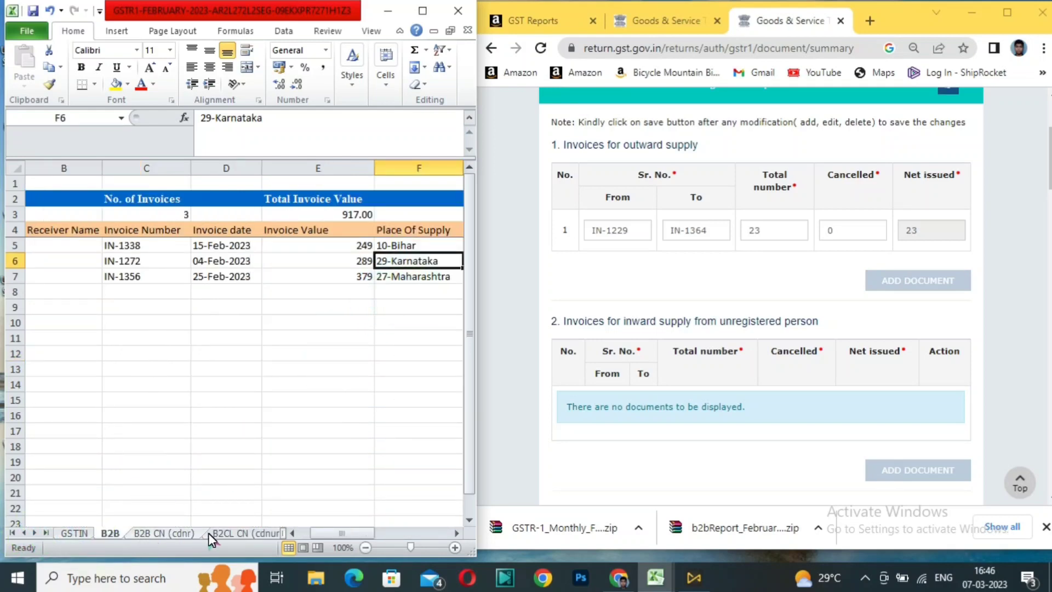
Recheck B2C Small entries 08-Rajasthan, 27-Maharashtra and 03-Punjab against the B2B sheet.
left_click(46, 532)
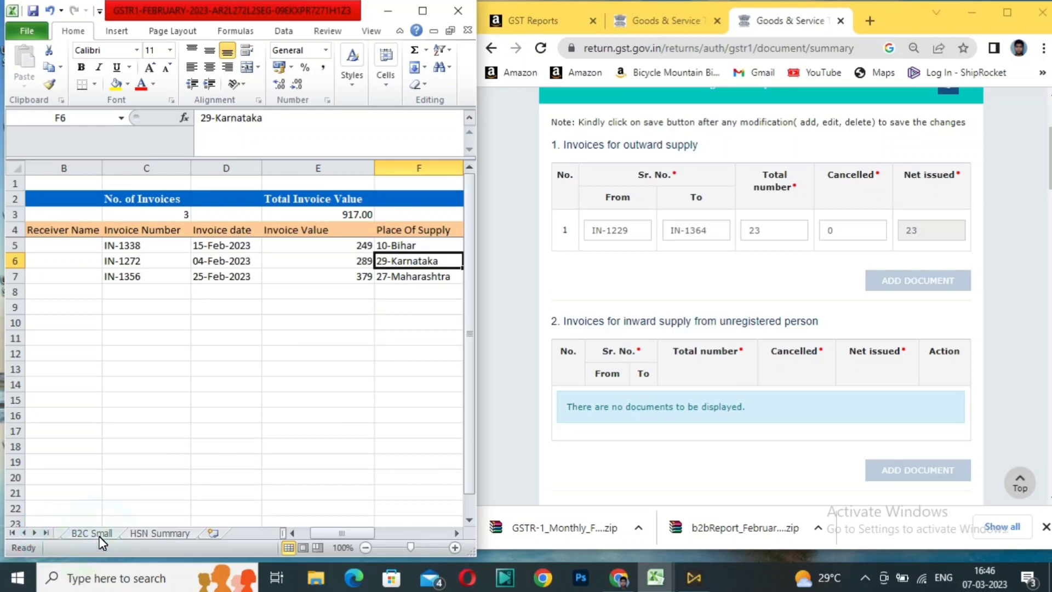
left_click(103, 534)
left_click(105, 475)
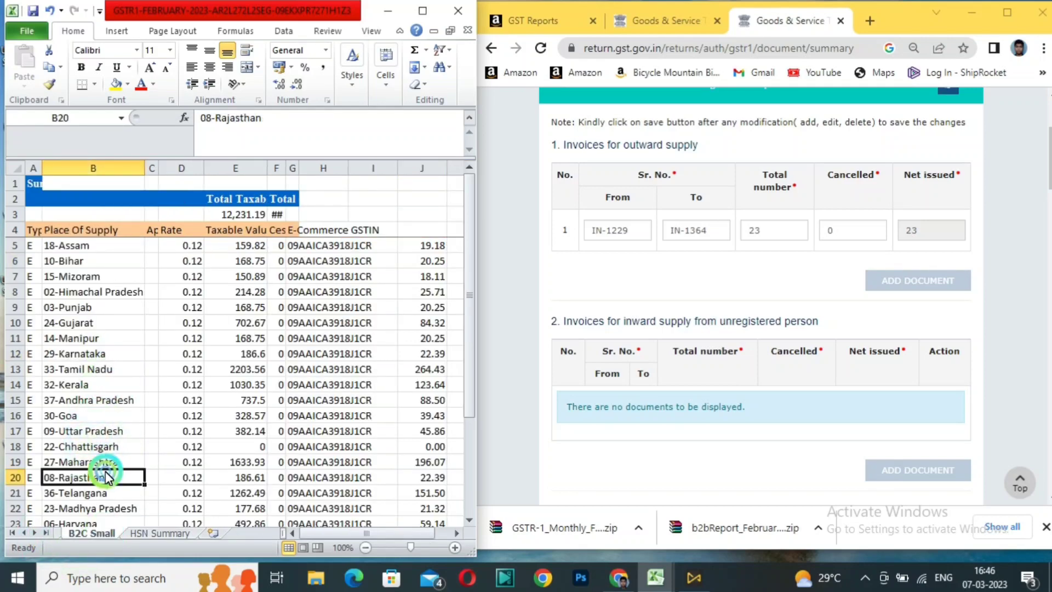
scroll(111, 487, "down", 2)
scroll(102, 388, "up", 2)
left_click(76, 463)
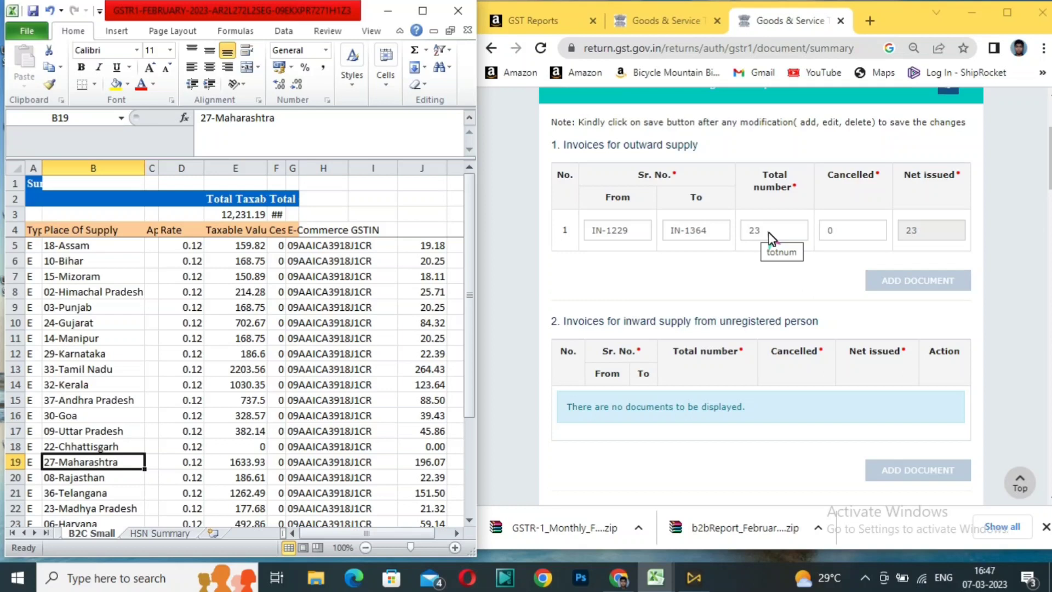
left_click(99, 309)
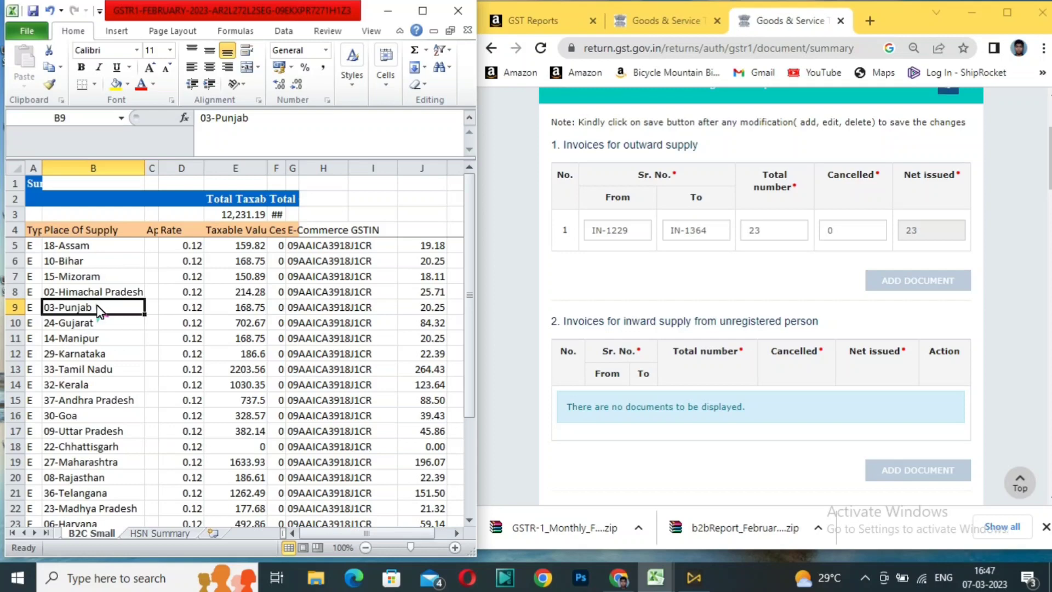
scroll(98, 310, "down", 5)
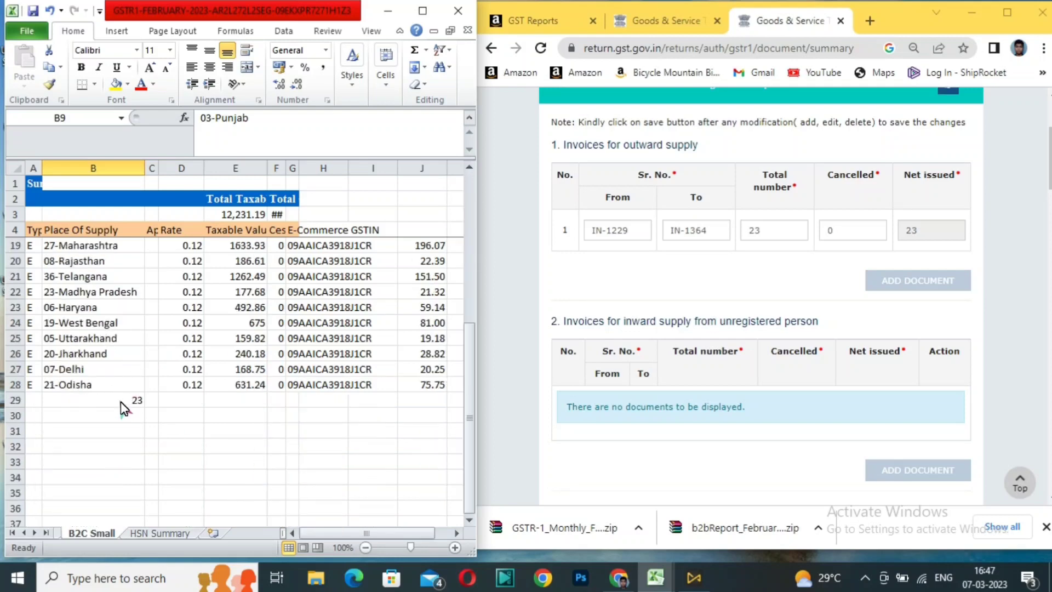
scroll(104, 305, "up", 5)
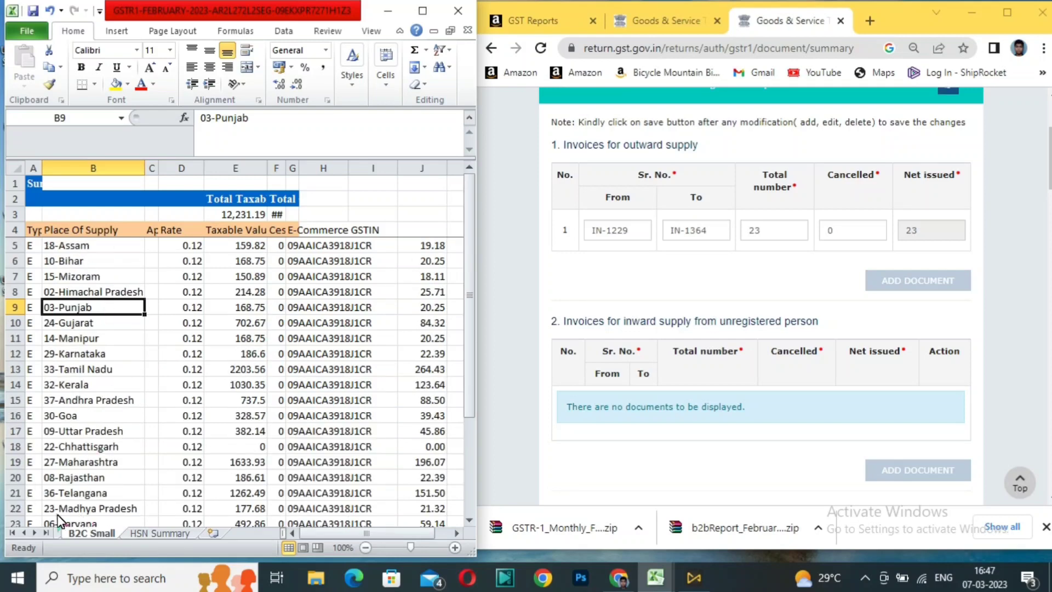
left_click(13, 530)
left_click(104, 531)
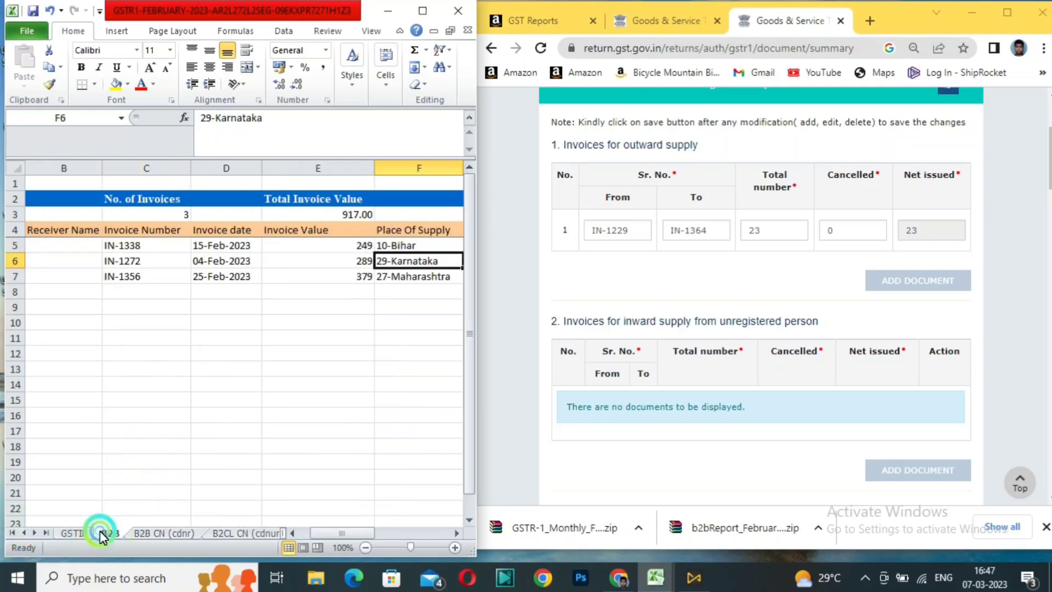
left_click(251, 297)
Change the portal's outward invoice total from 23 to 24.
left_click(559, 287)
left_click(773, 235)
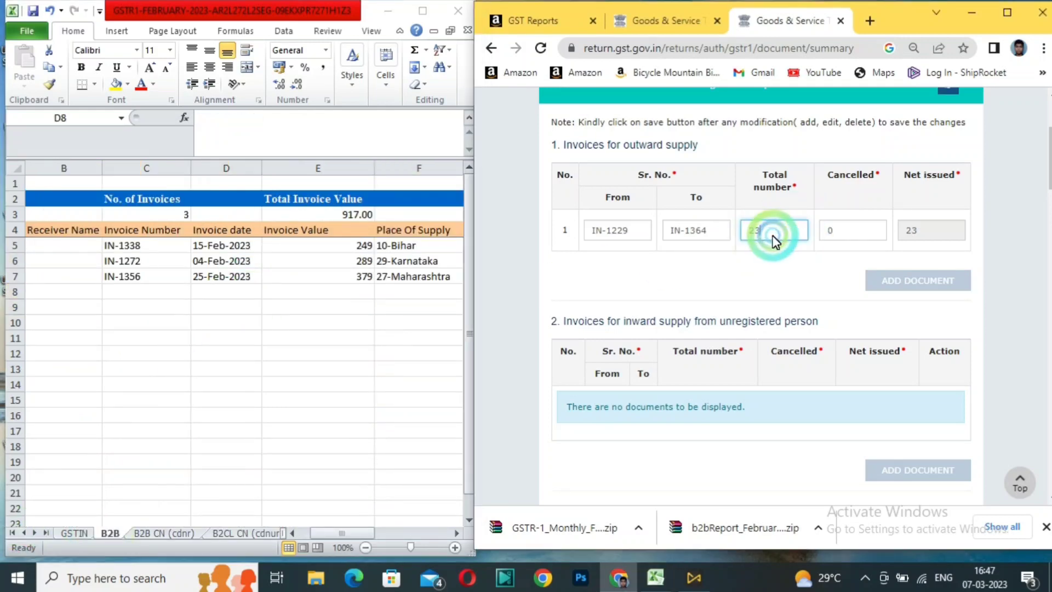
key("BackSpace")
type("4")
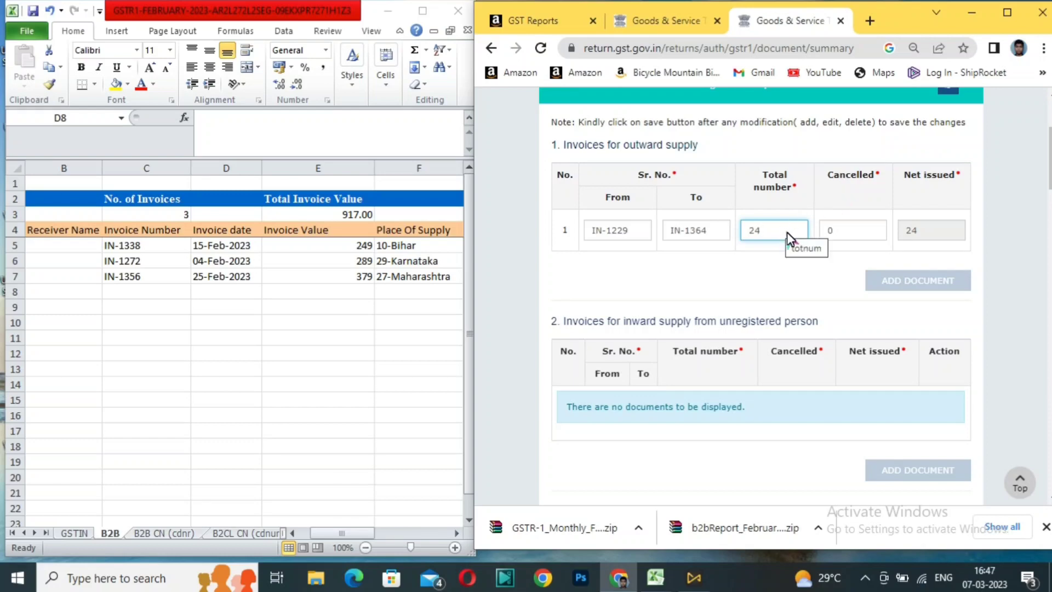
Return to the February GSTR-1 overview and check counts: 3 B2B, 23 B2C (Others), 1 document issued.
scroll(952, 395, "down", 15)
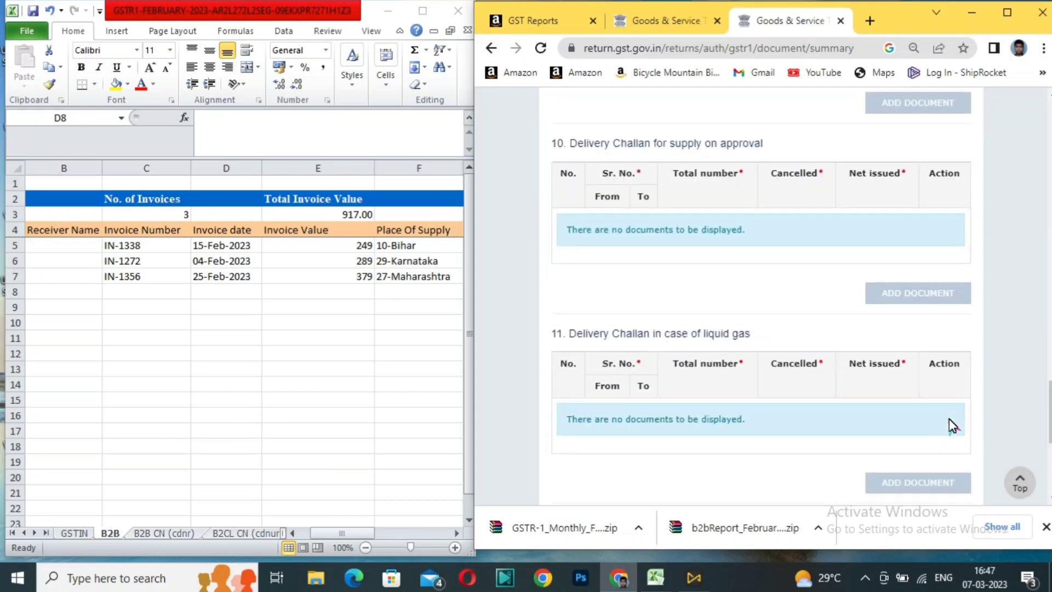
scroll(943, 433, "down", 6)
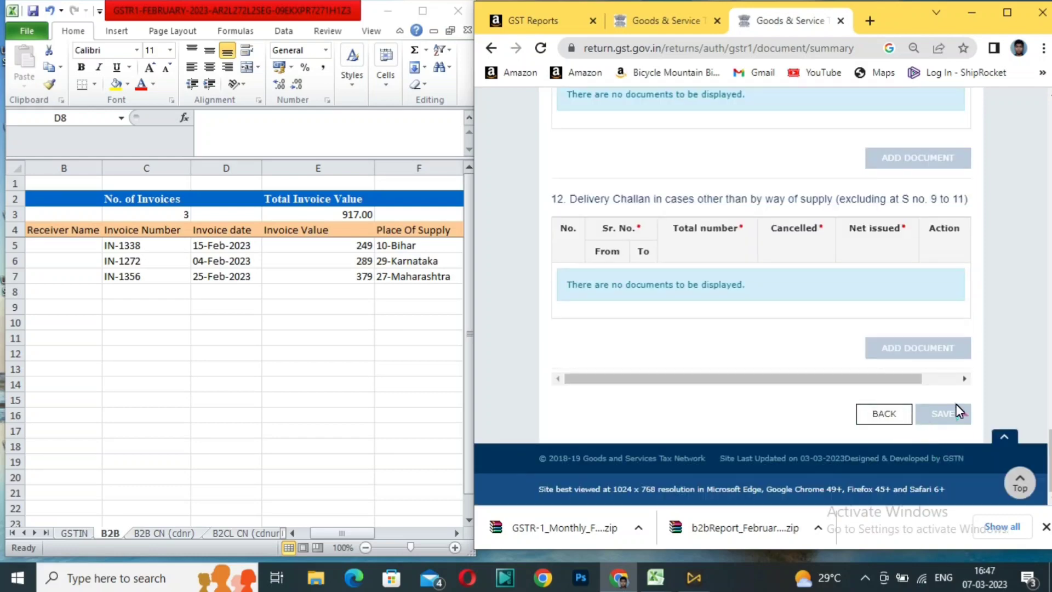
left_click(883, 414)
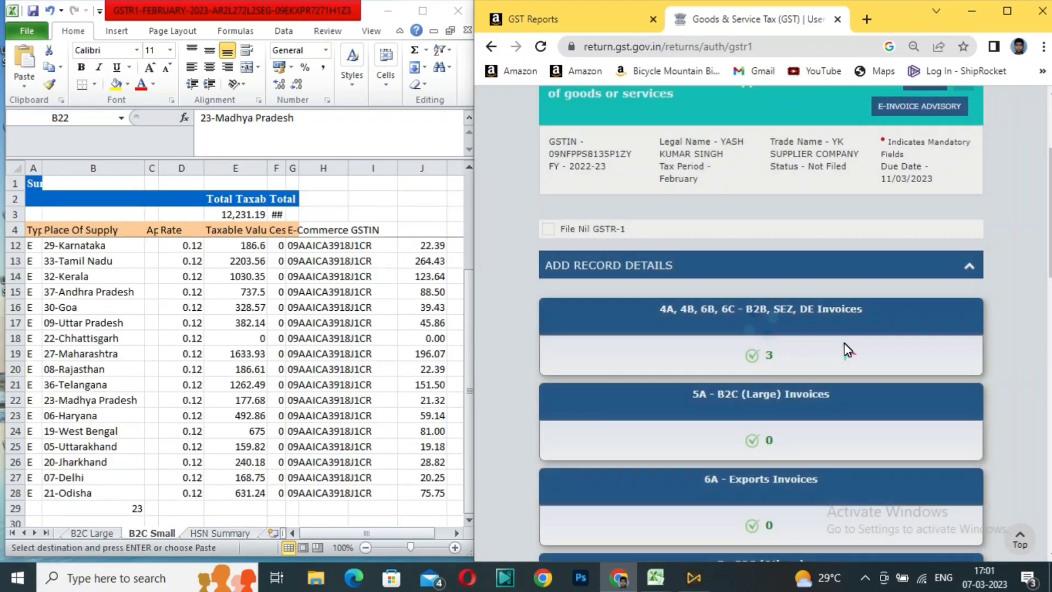
scroll(845, 349, "down", 15)
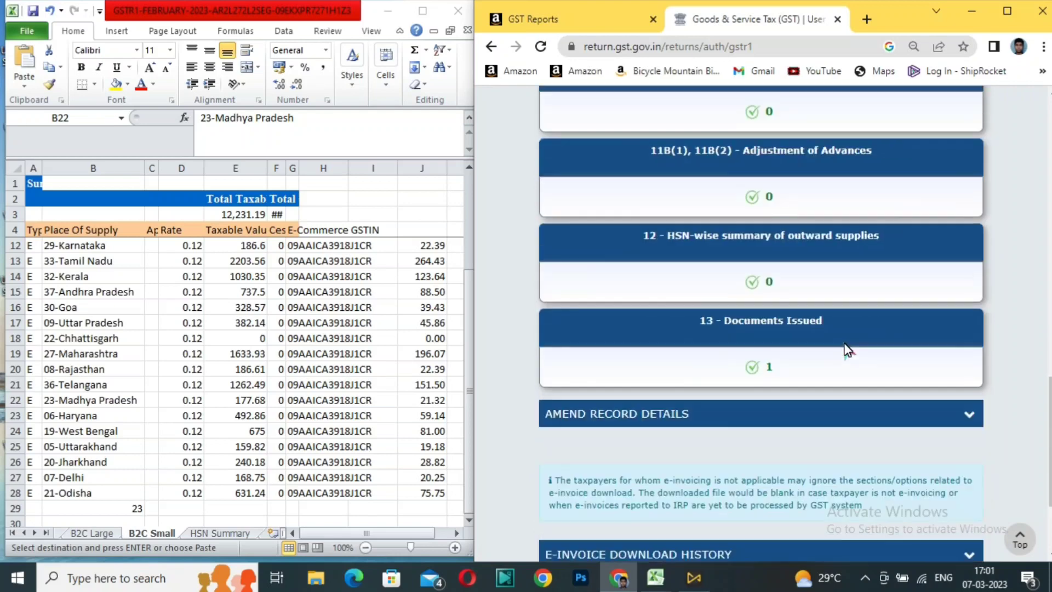
scroll(826, 353, "up", 3)
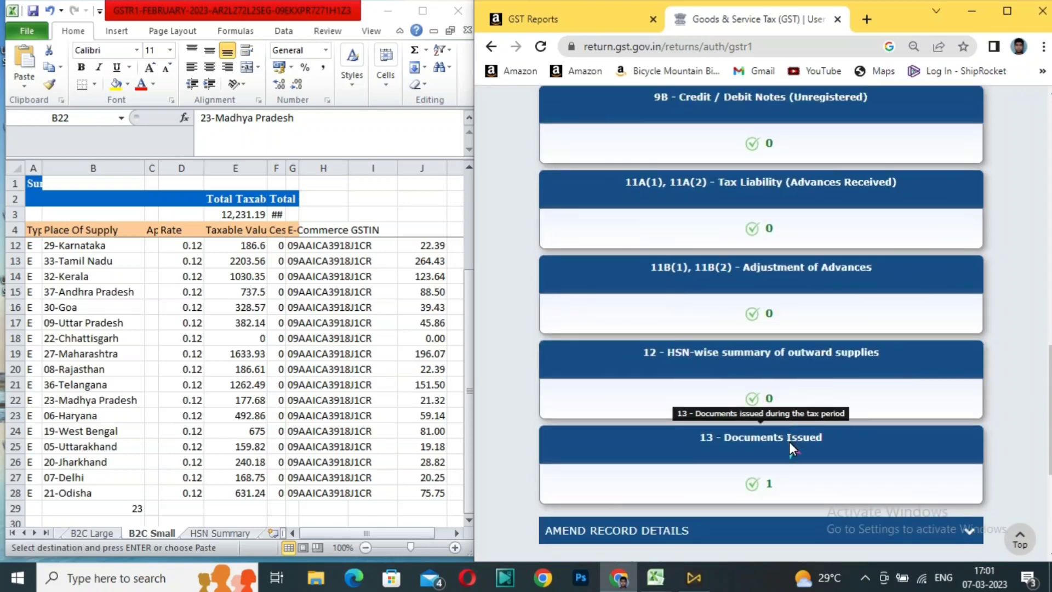
scroll(789, 442, "up", 9)
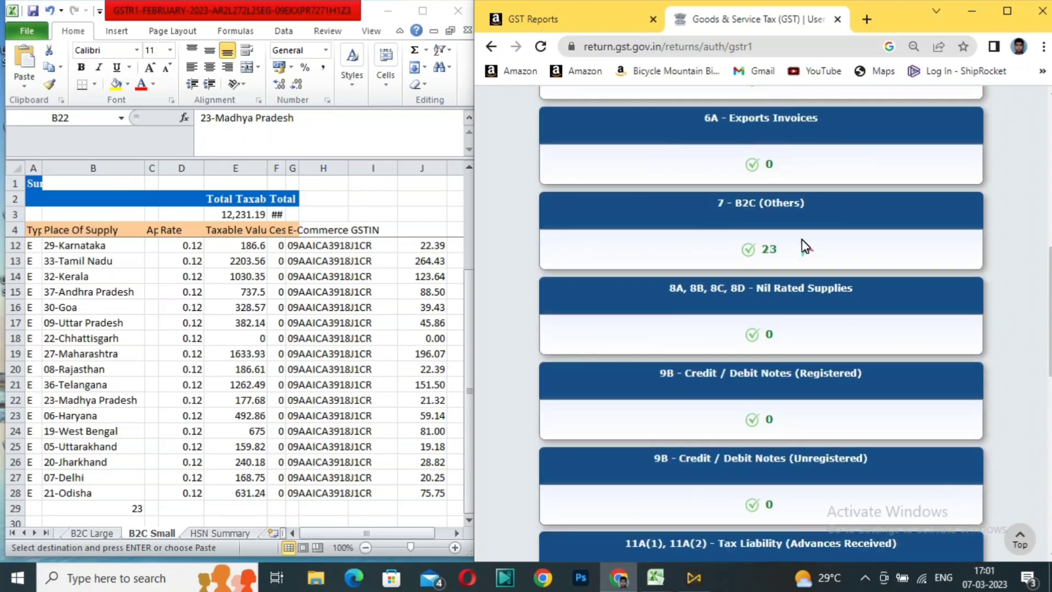
scroll(810, 366, "up", 3)
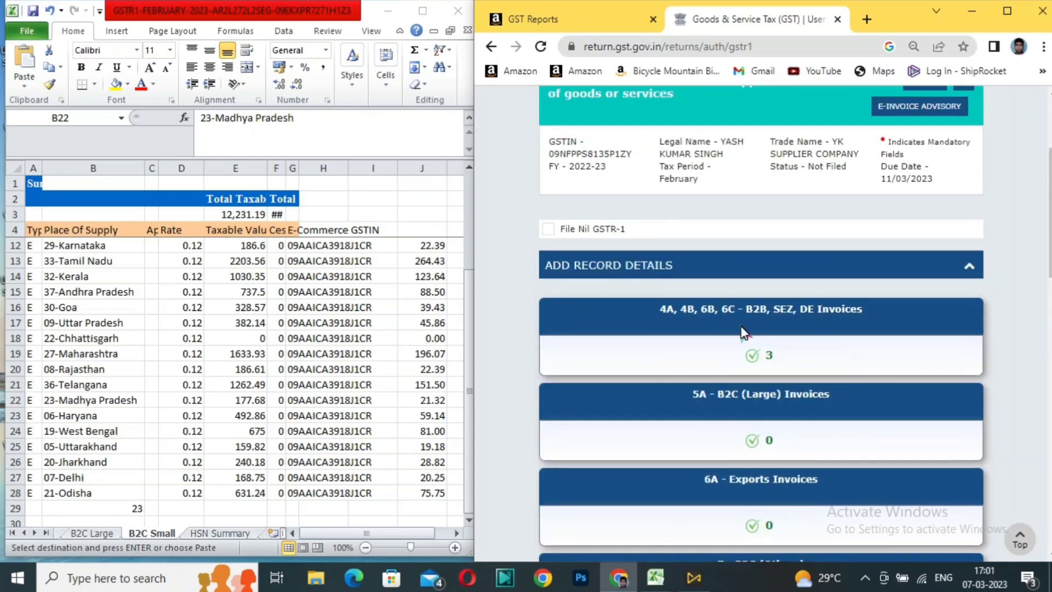
scroll(1022, 355, "down", 12)
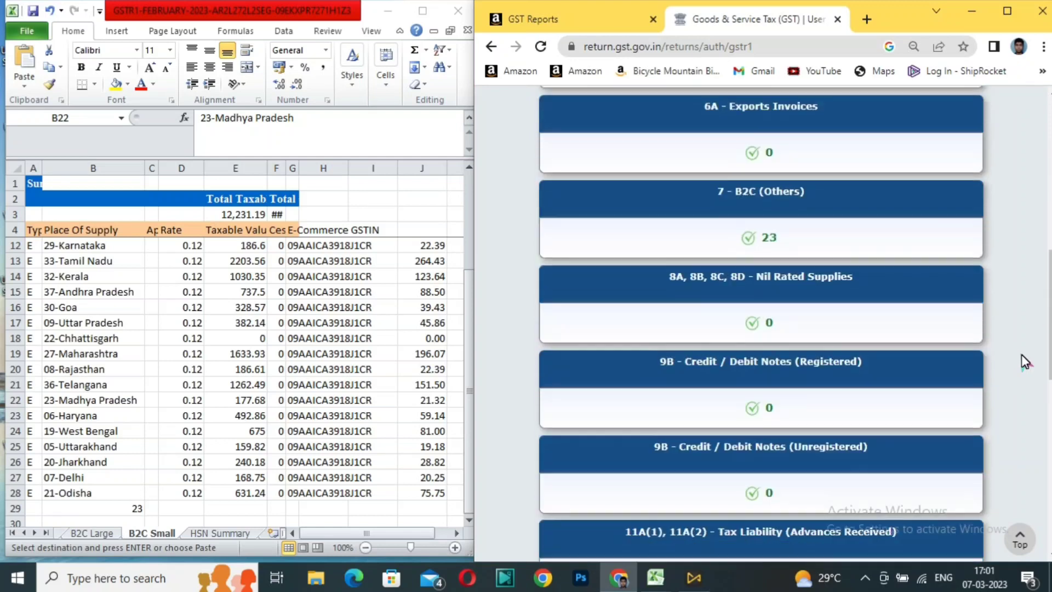
scroll(1021, 355, "down", 4)
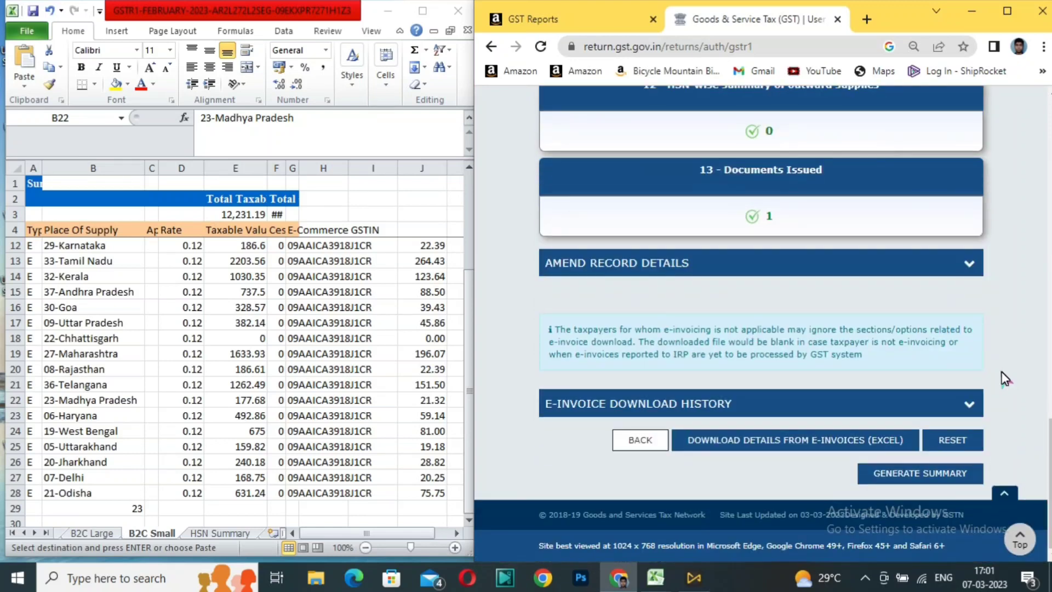
scroll(1035, 356, "up", 12)
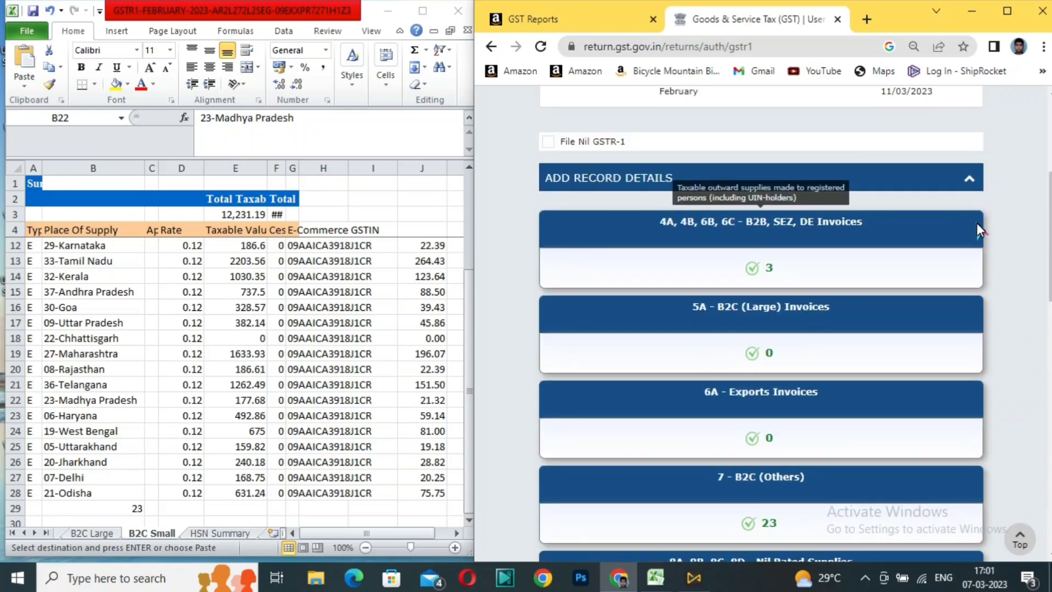
scroll(973, 236, "up", 5)
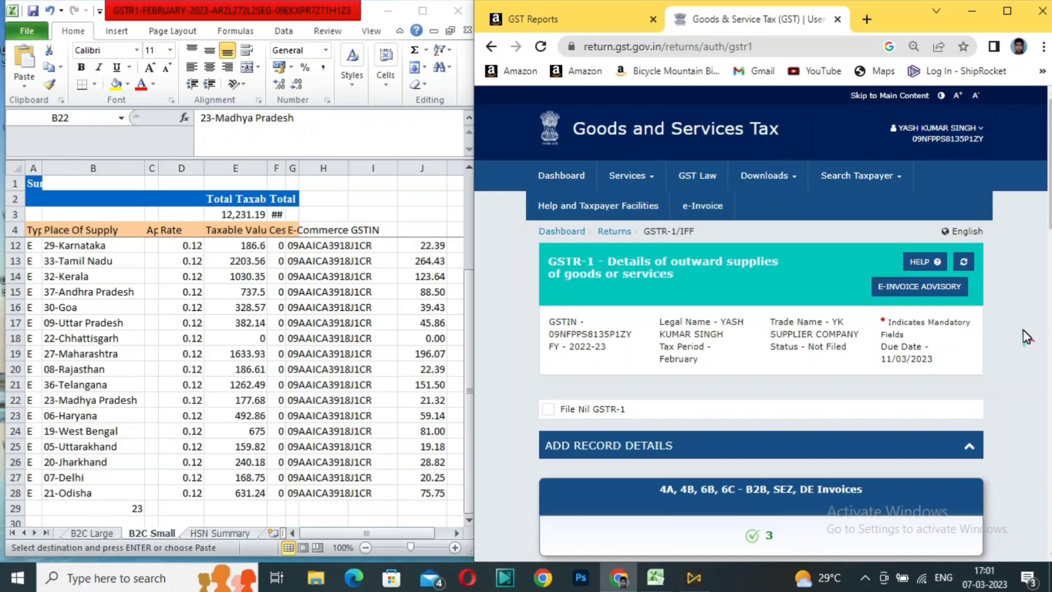
scroll(1026, 336, "down", 5)
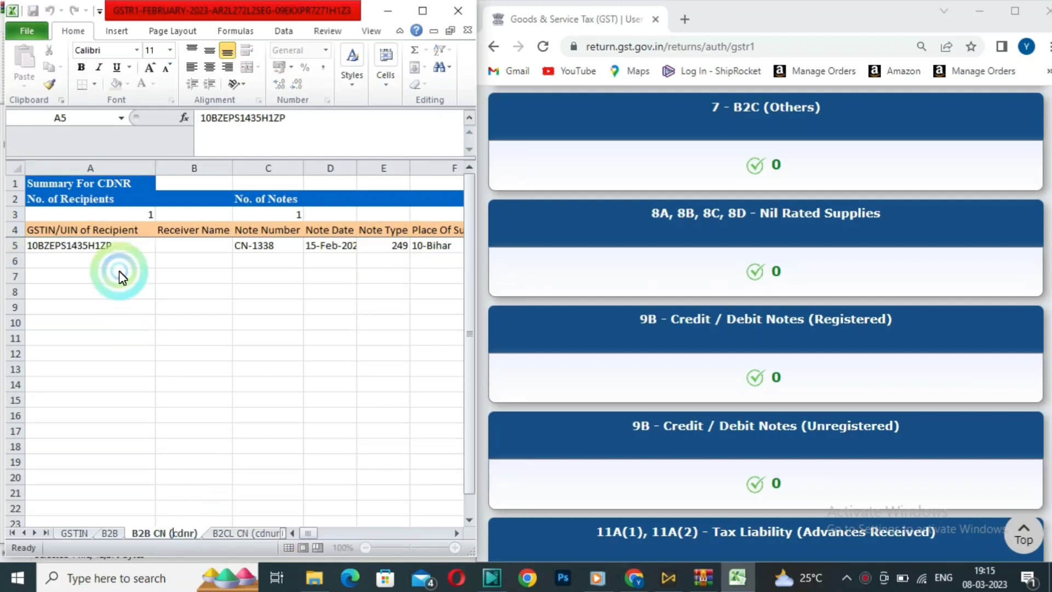
double_click(121, 252)
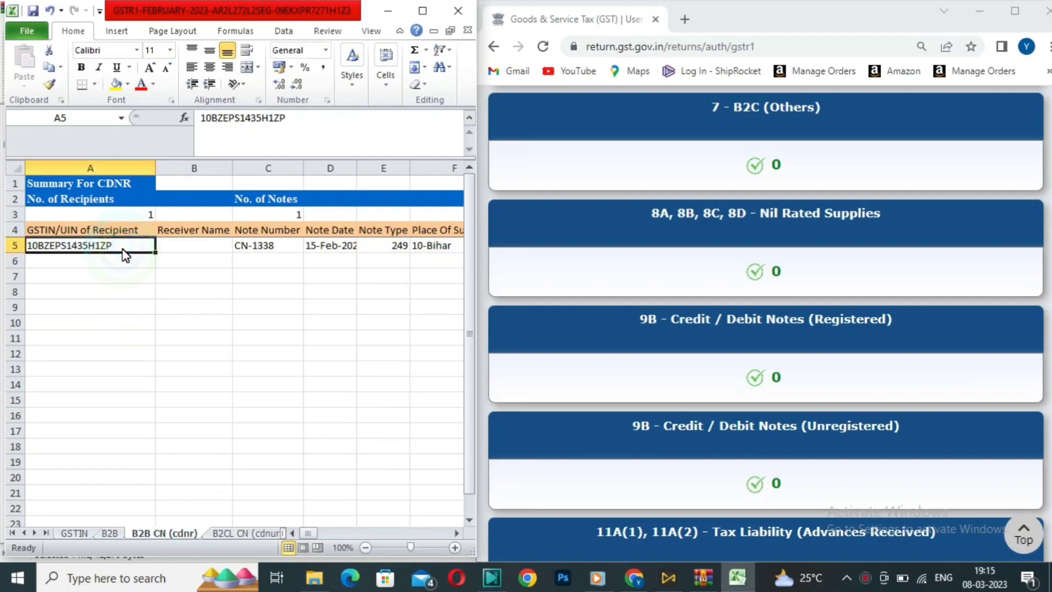
key("Tab")
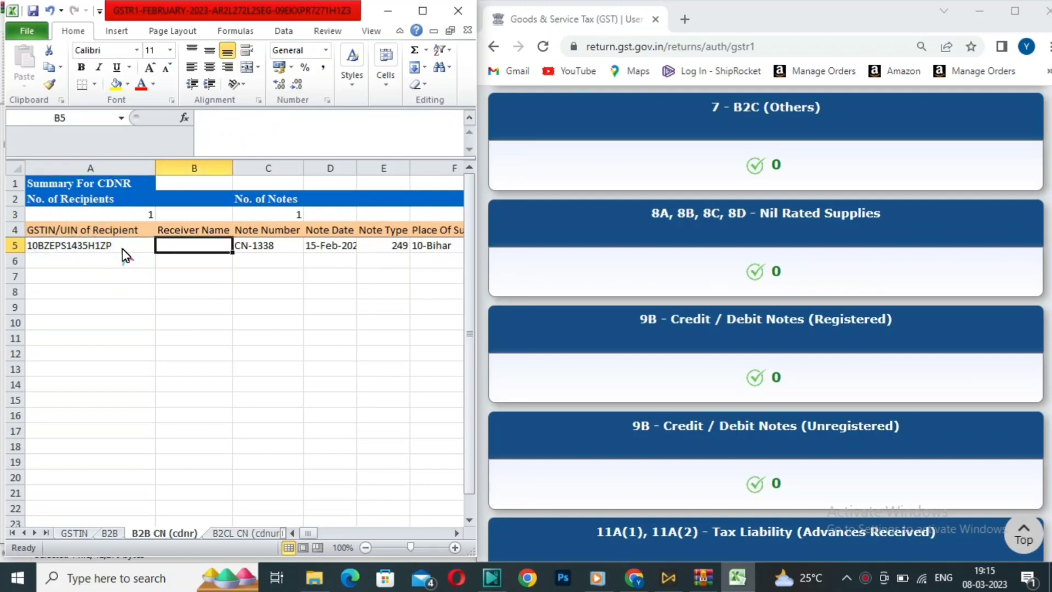
key("Tab")
key("Tab")
key("Tab")
key("Tab")
key("Tab")
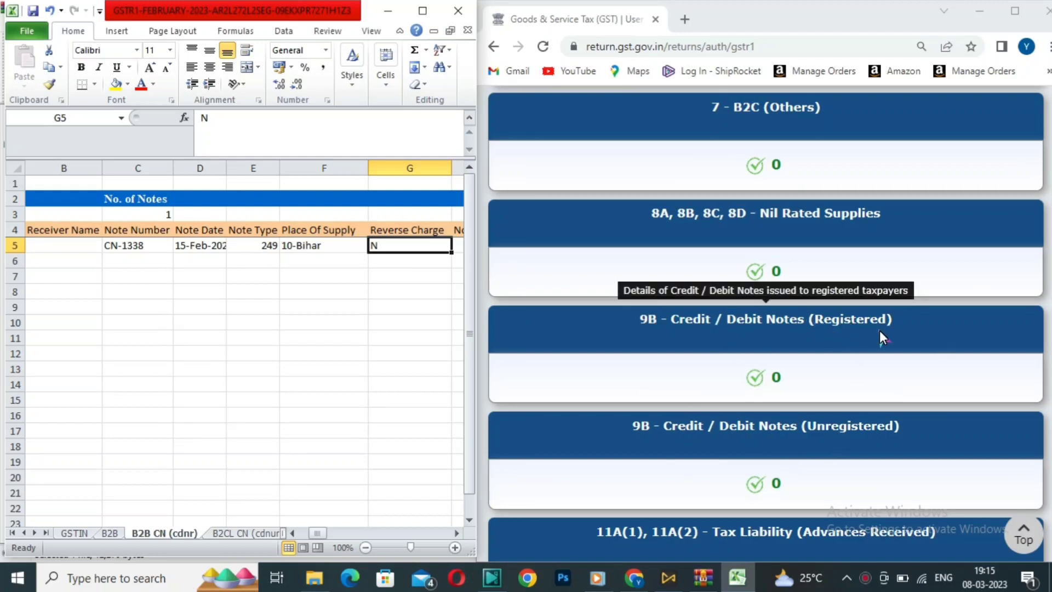
left_click(415, 267)
key("Up")
key("Left")
key("Left")
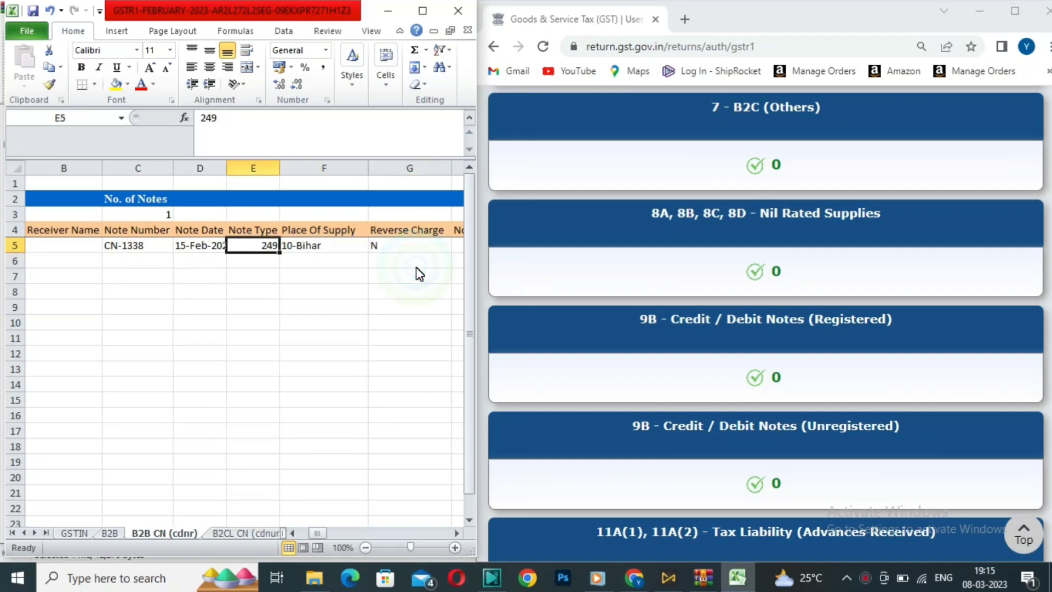
key("Home")
key("Right")
key("Right")
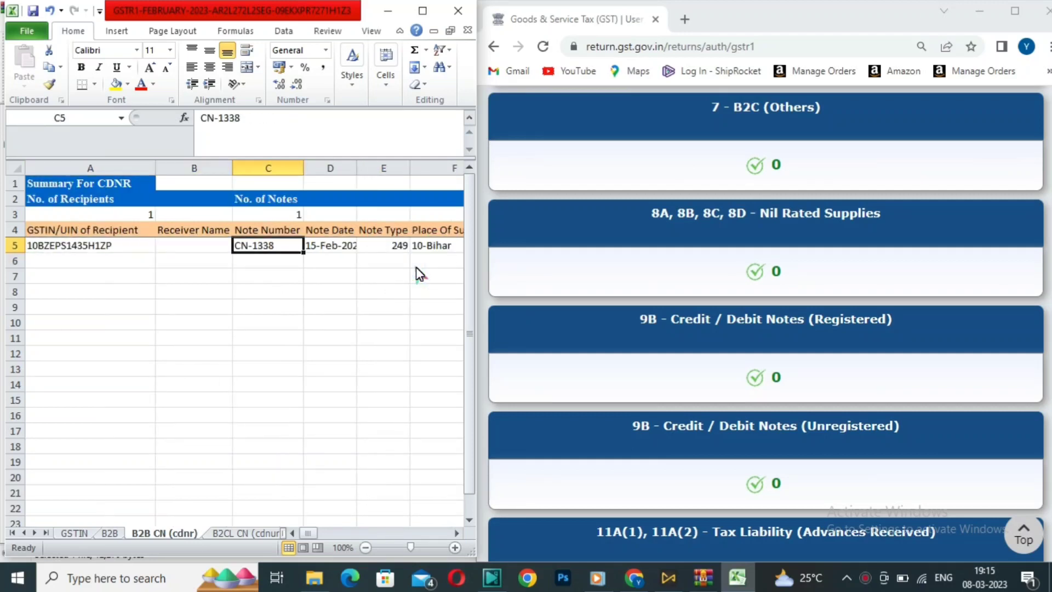
key("Left")
key("Left")
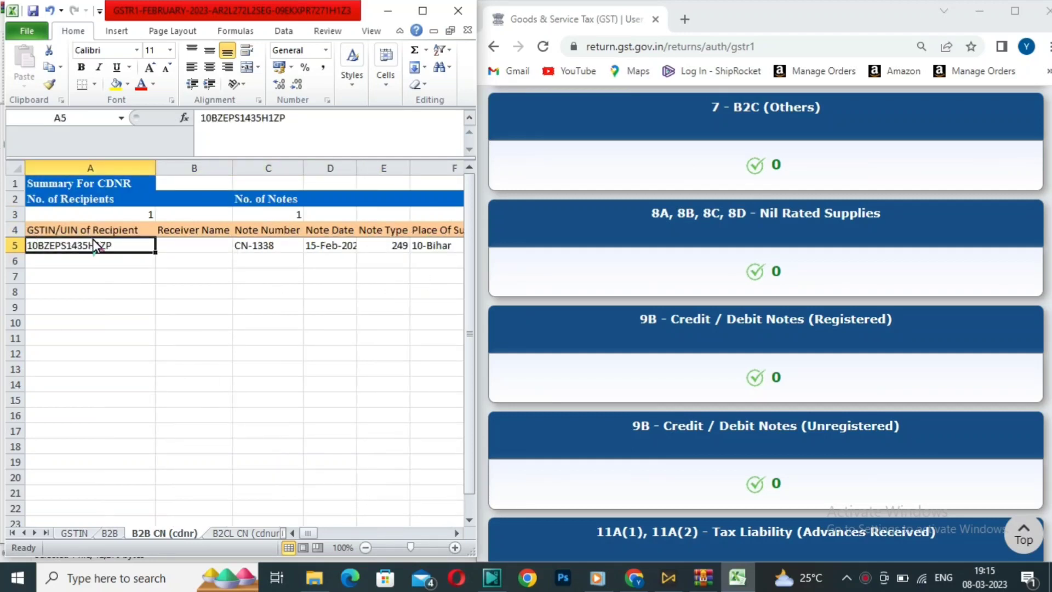
left_click(755, 323)
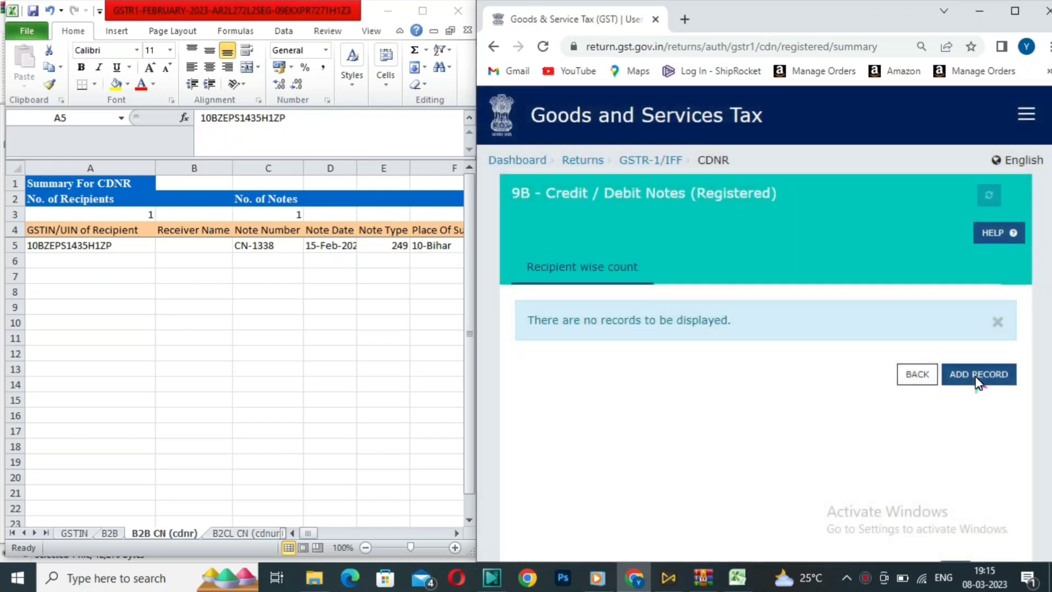
Start a new credit note and paste the recipient GSTIN copied from cell A5.
left_click(976, 379)
scroll(794, 343, "down", 6)
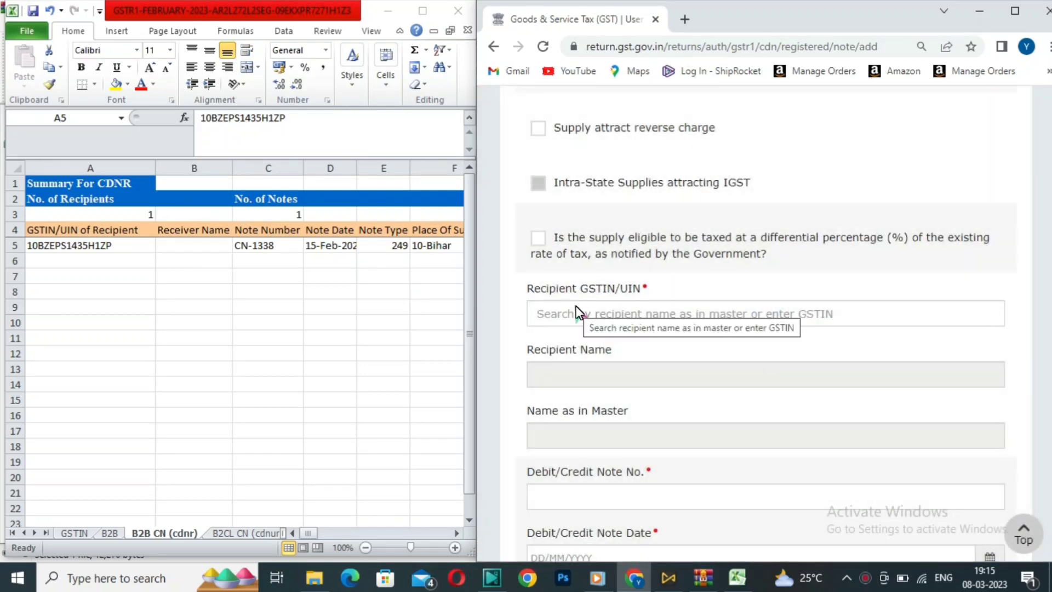
left_click(609, 314)
left_click(176, 244)
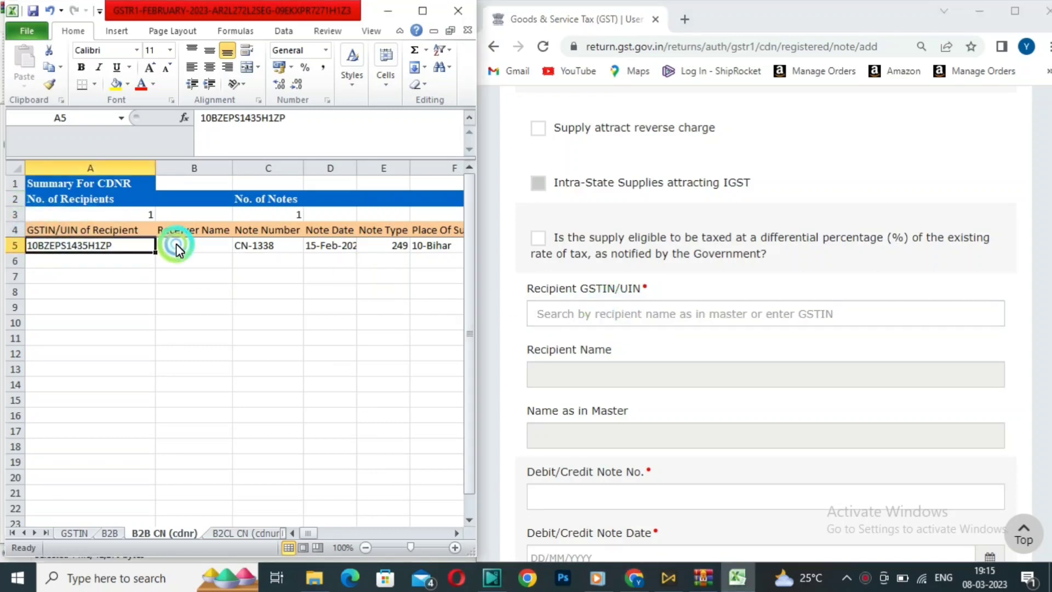
key("ctrl+c")
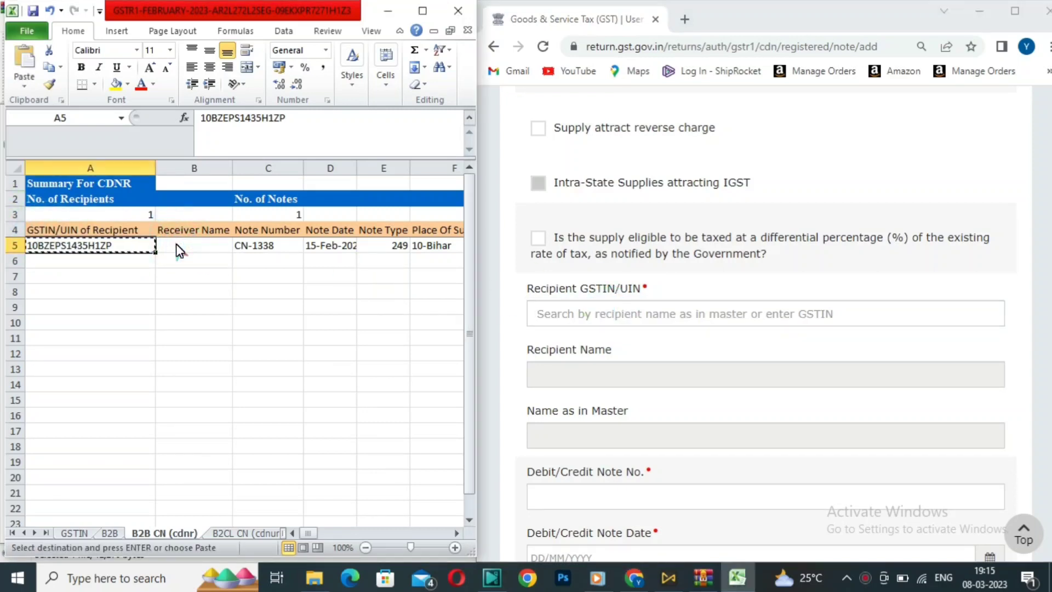
left_click(612, 316)
key("ctrl+v")
scroll(625, 296, "down", 3)
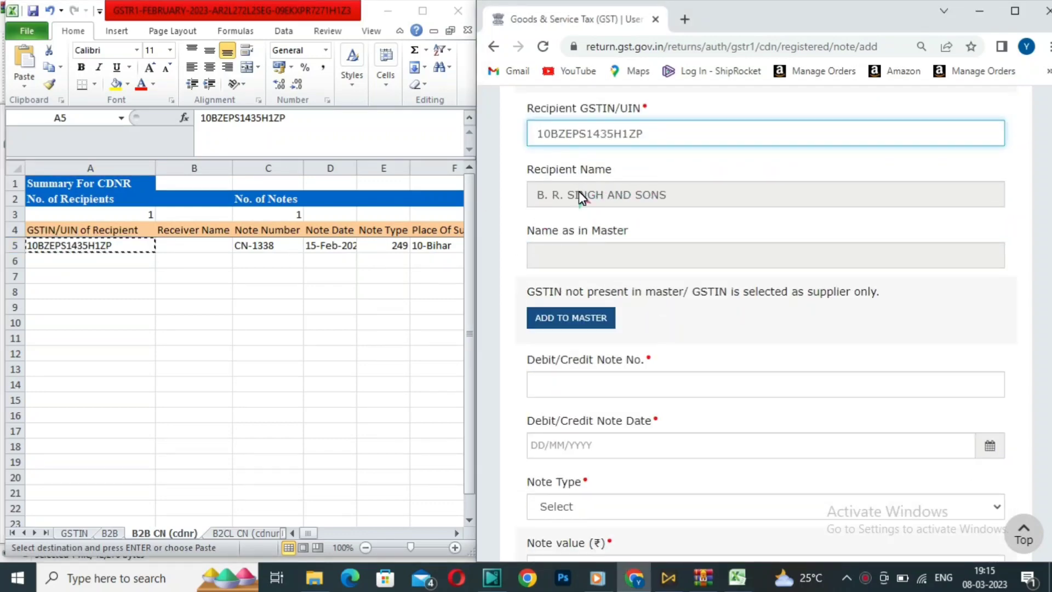
scroll(715, 274, "down", 3)
scroll(723, 284, "up", 3)
Copy CN-1338 from the sheet into the credit note number field.
left_click(629, 386)
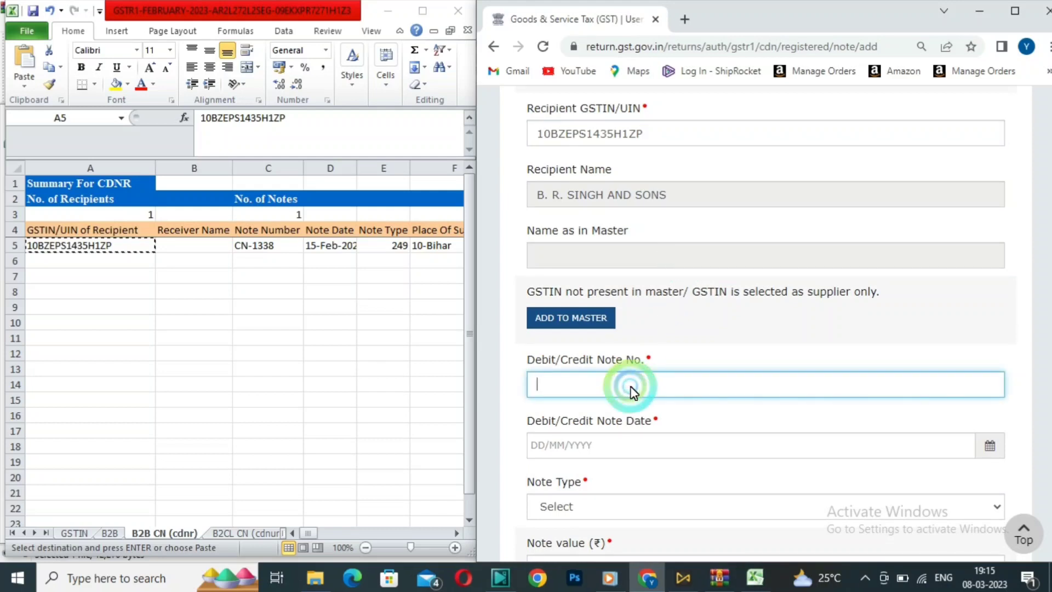
left_click(277, 248)
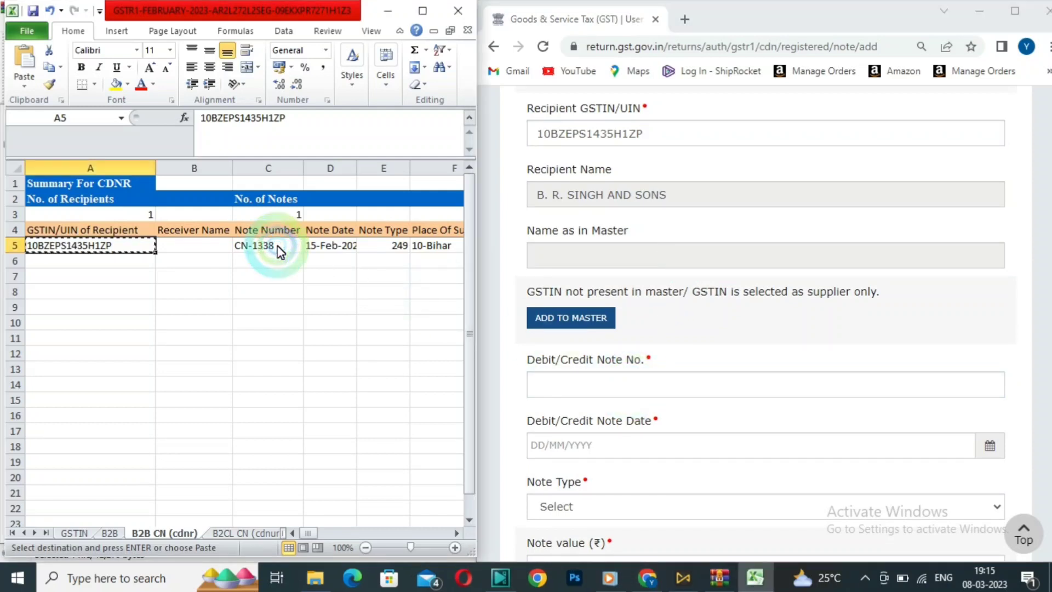
key("ctrl+c")
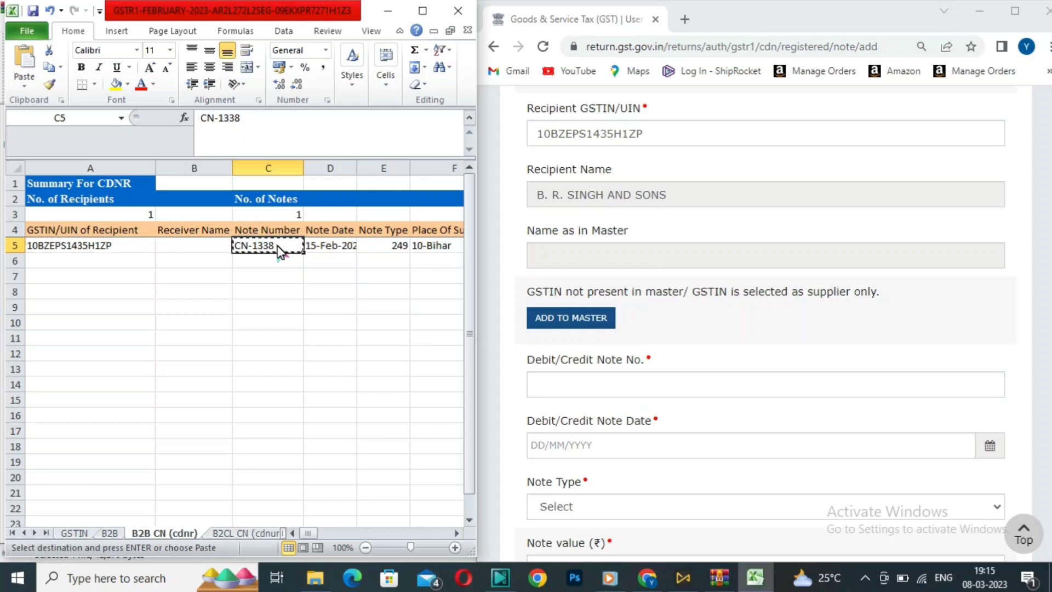
left_click(685, 378)
key("ctrl+v")
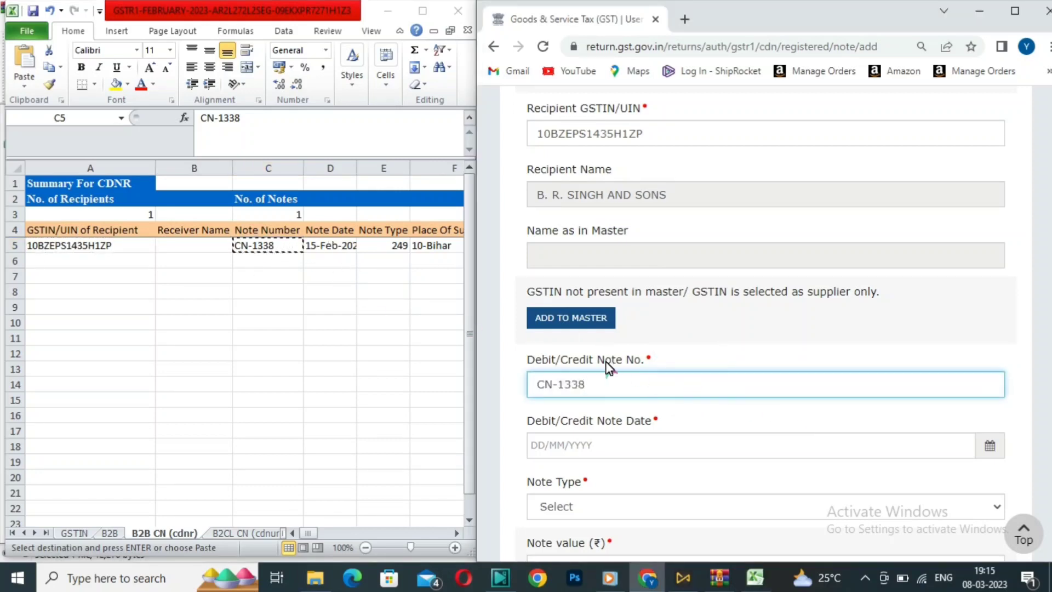
scroll(608, 356, "down", 3)
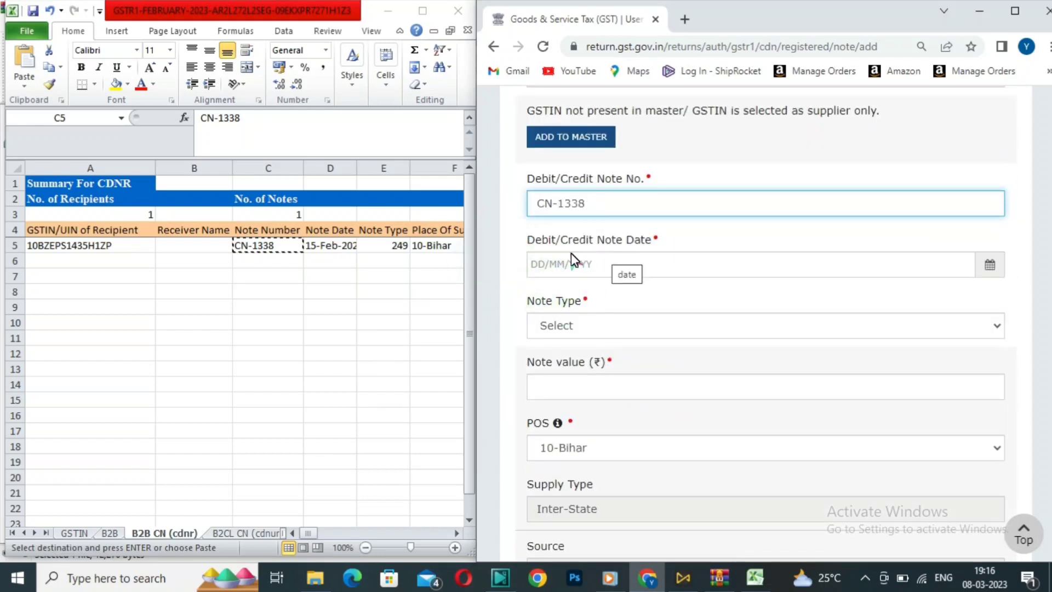
Enter note date 15/02/2023 and set the note type to Credit.
left_click(346, 248)
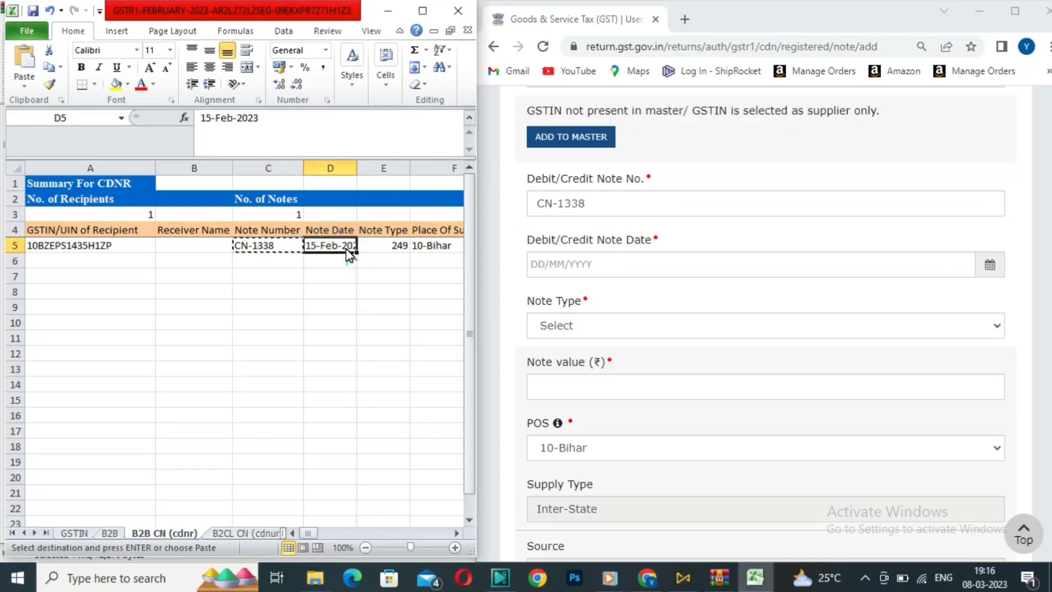
key("Right")
left_click(347, 253)
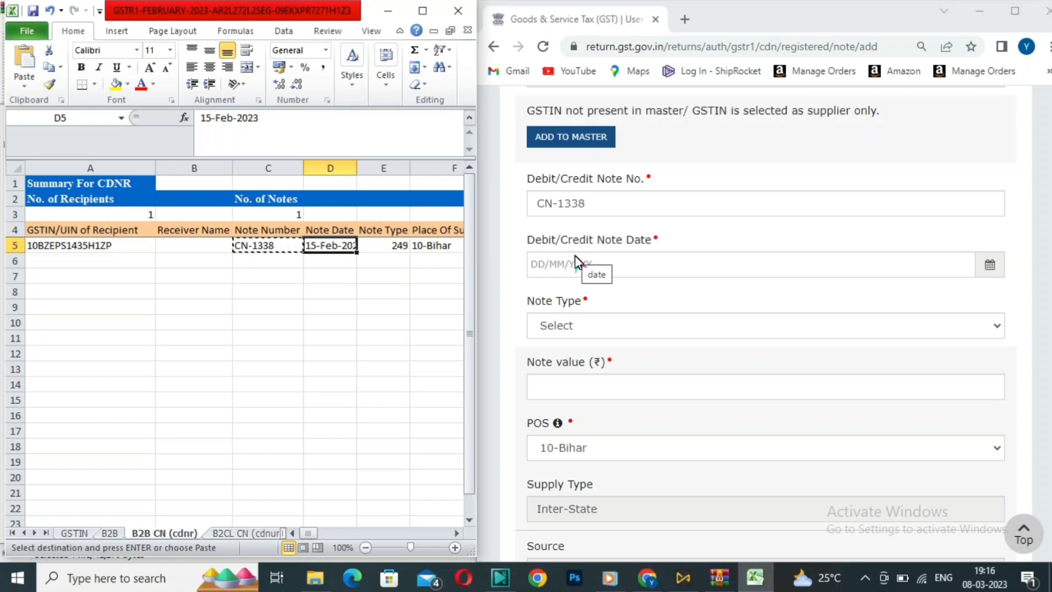
left_click(545, 262)
type("15")
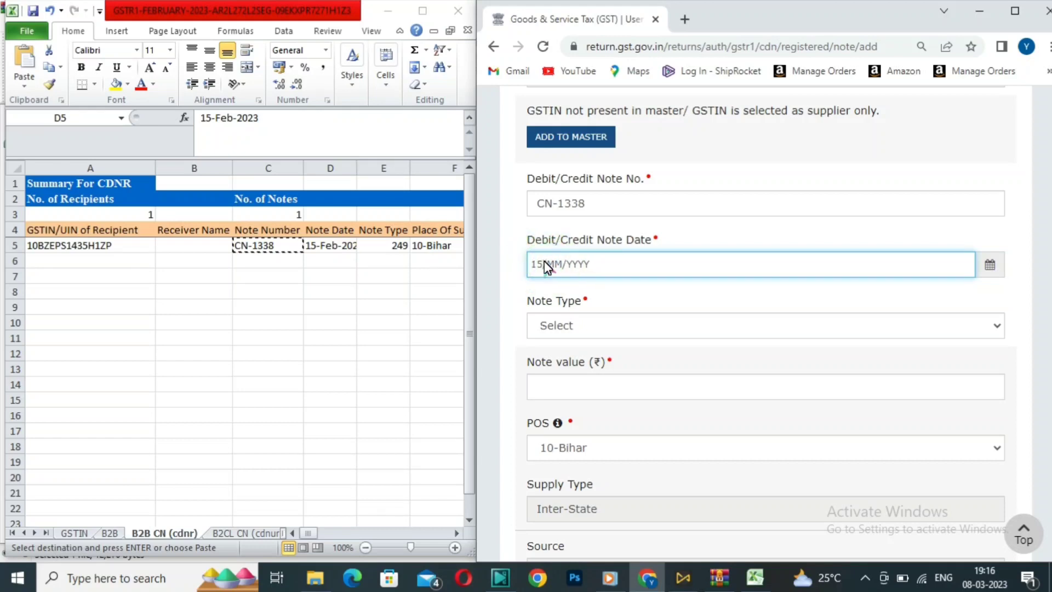
type("02")
key("Tab")
left_click(544, 262)
type("15/02/2023")
key("Tab")
left_click(688, 328)
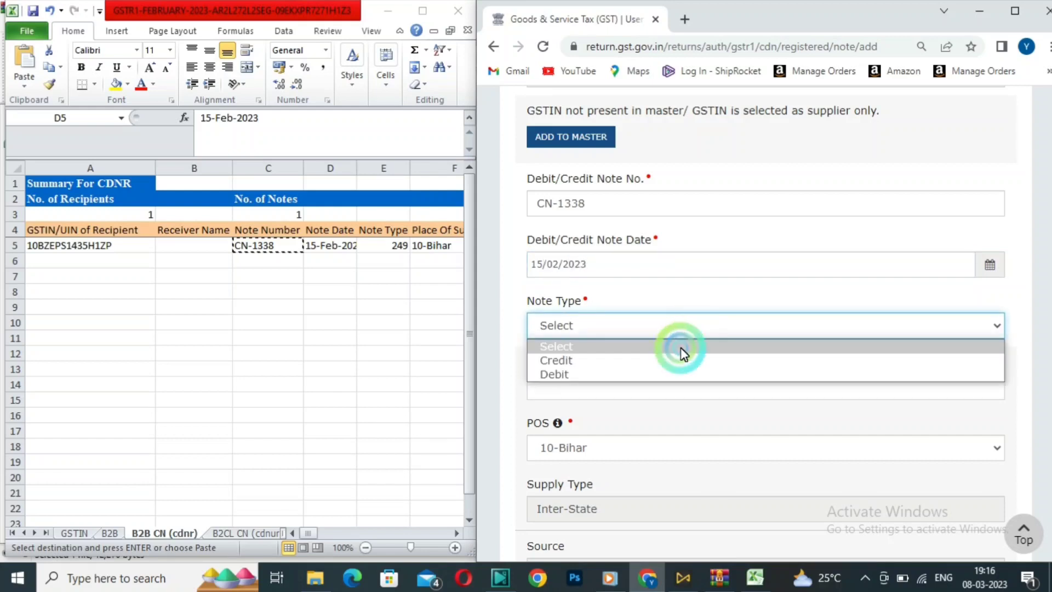
left_click(664, 360)
scroll(631, 350, "down", 3)
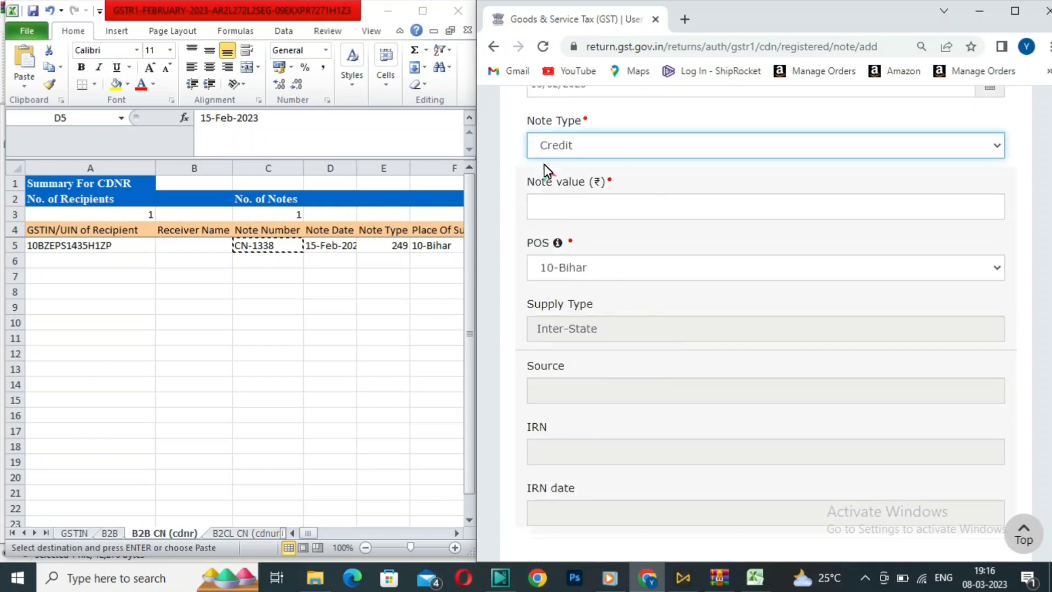
Enter the note value of 249, checked against the spreadsheet.
left_click(581, 207)
left_click(397, 244)
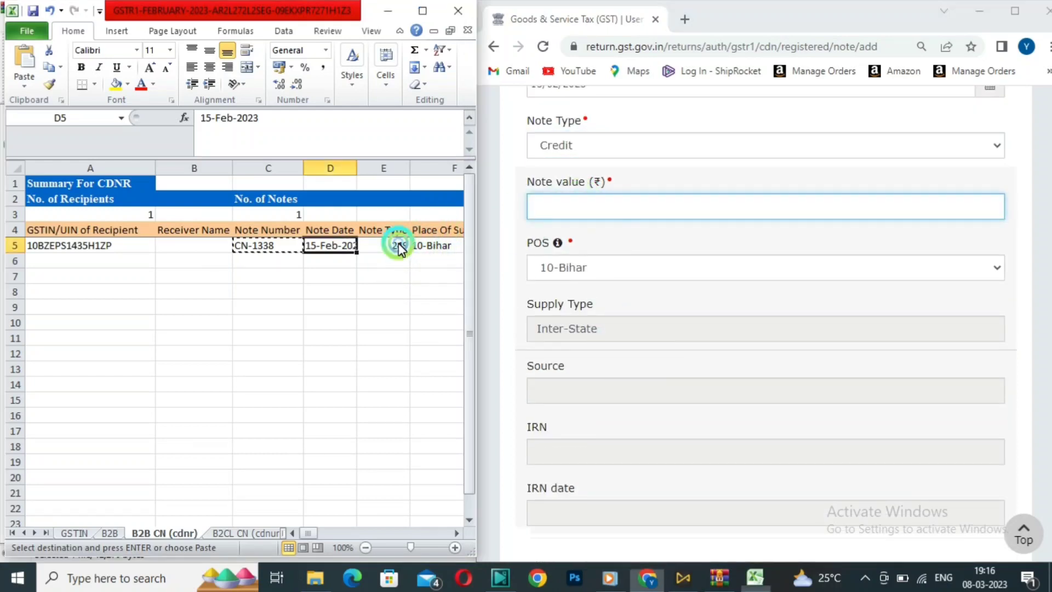
left_click(389, 232)
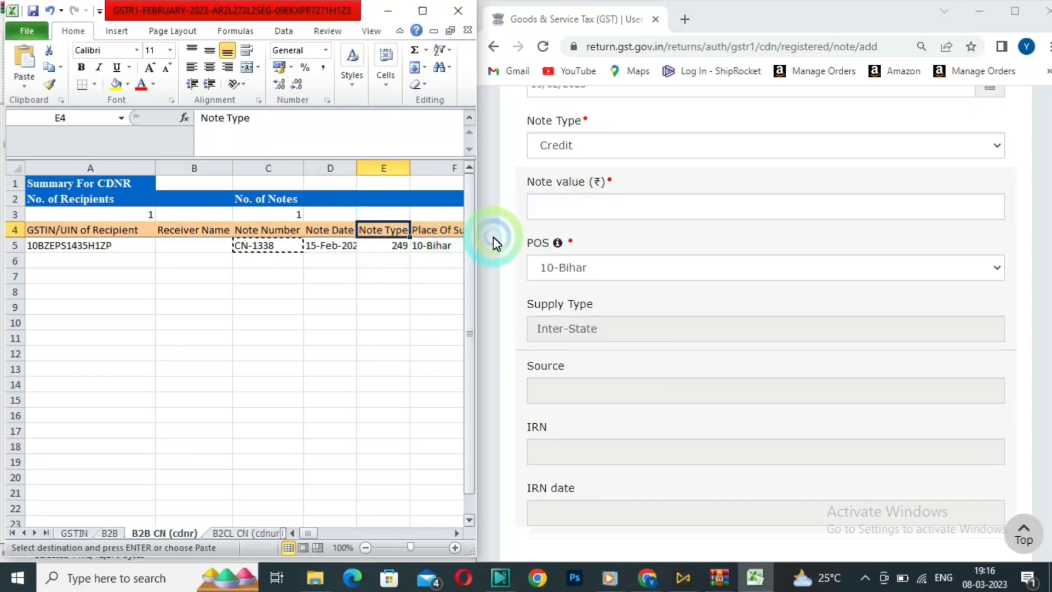
left_click(640, 206)
type("249")
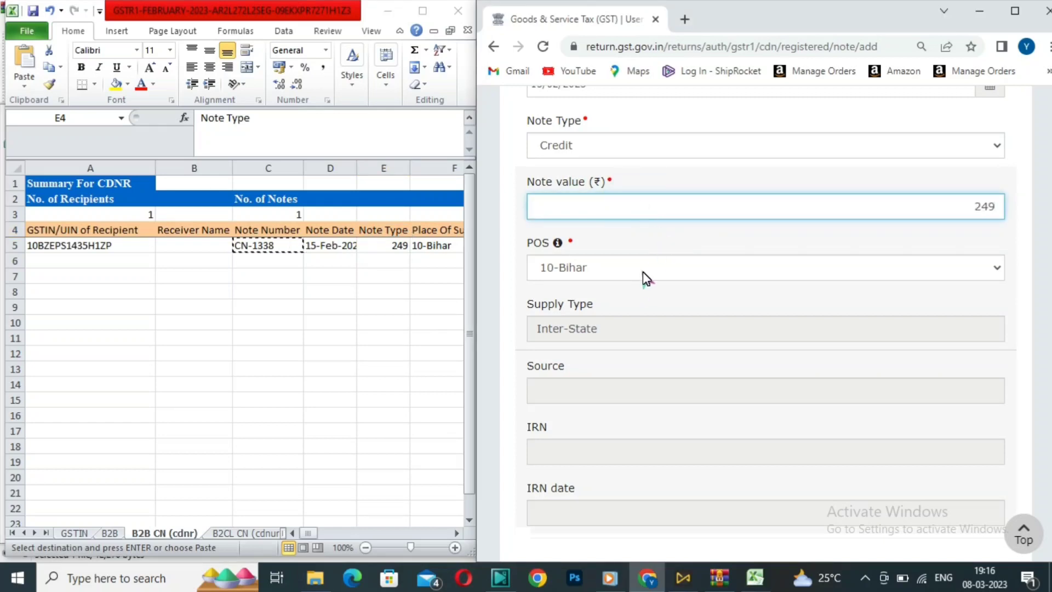
left_click(627, 273)
left_click(810, 253)
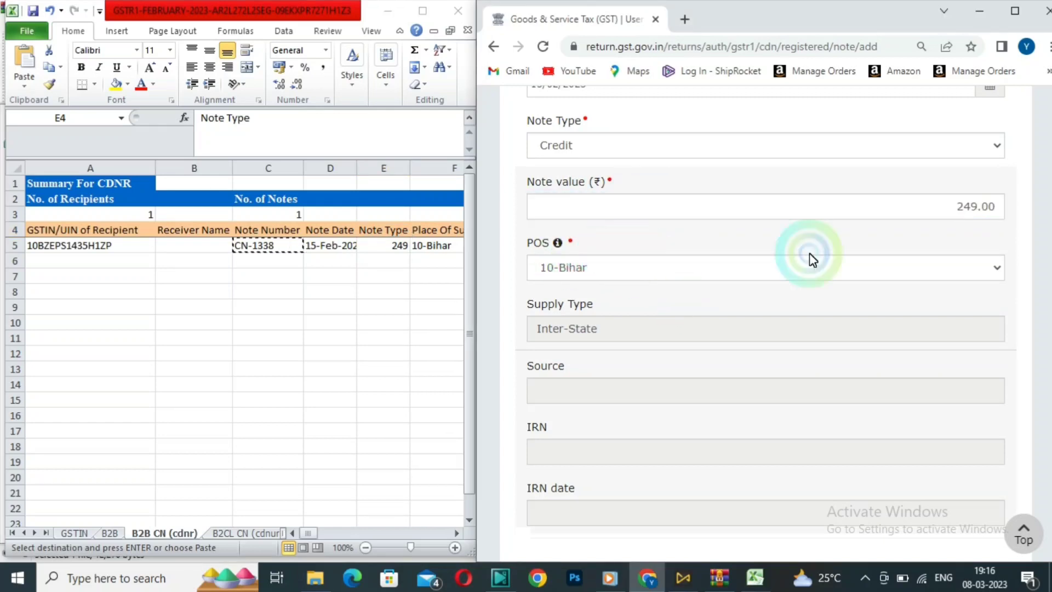
left_click(1023, 252)
scroll(1023, 252, "down", 3)
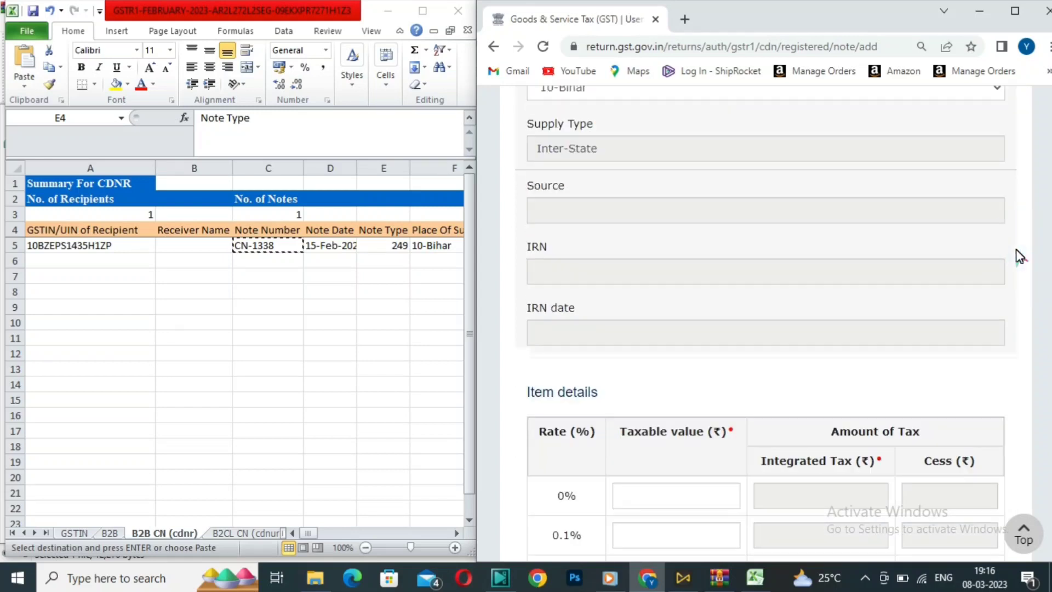
scroll(1020, 255, "down", 3)
scroll(1019, 255, "up", 3)
scroll(1018, 255, "down", 9)
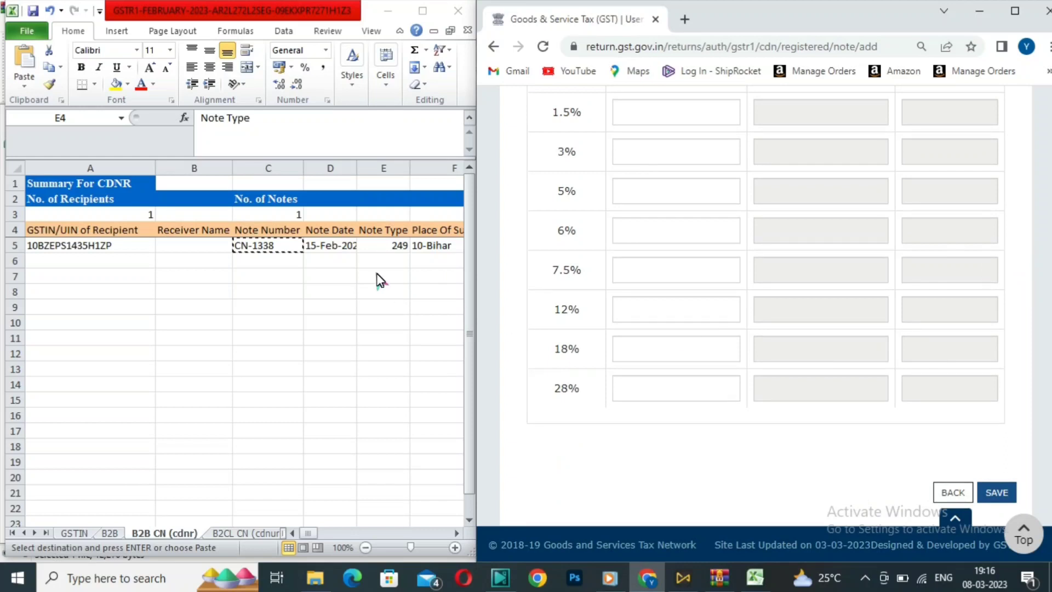
Check the row's 12% rate in the sheet and enter taxable value 222.32 in the 12% row.
left_click(360, 251)
left_click(370, 250)
key("Right")
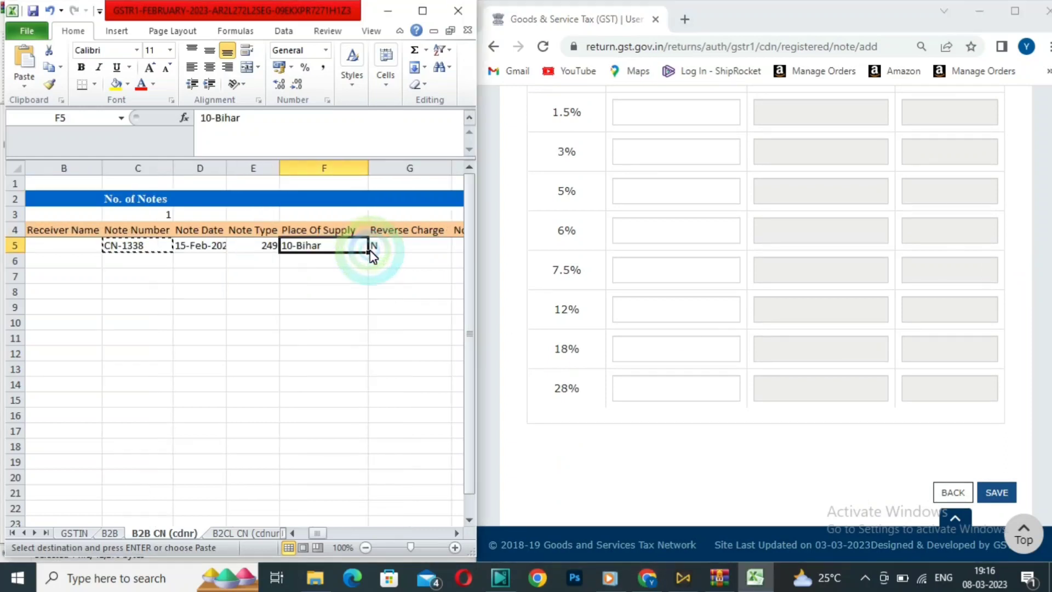
key("Right")
key("Right")
key("Right")
key("Right")
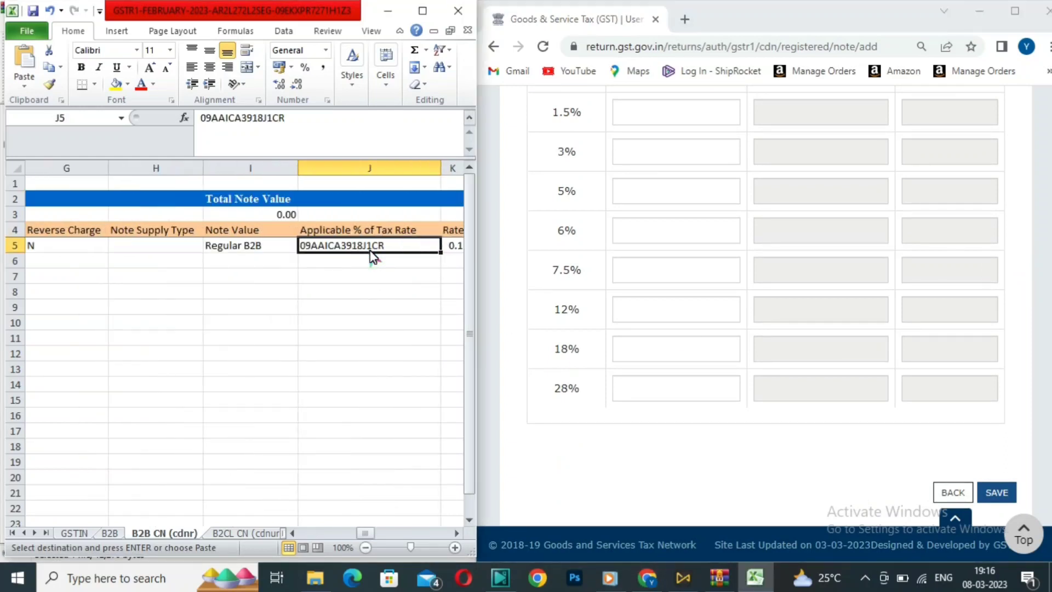
key("Right")
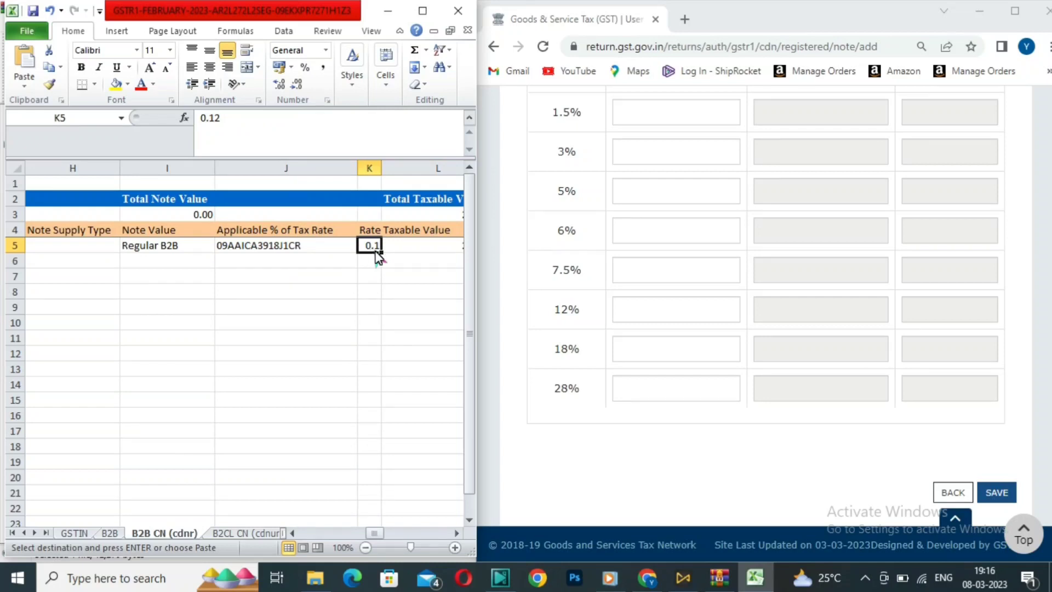
left_click_drag(382, 169, 397, 169)
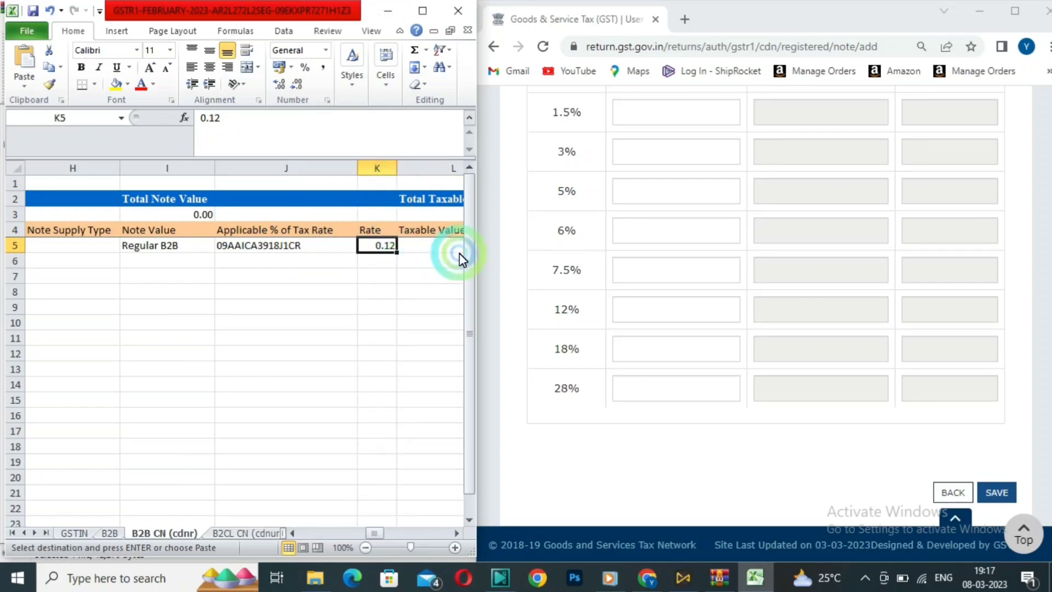
left_click(634, 309)
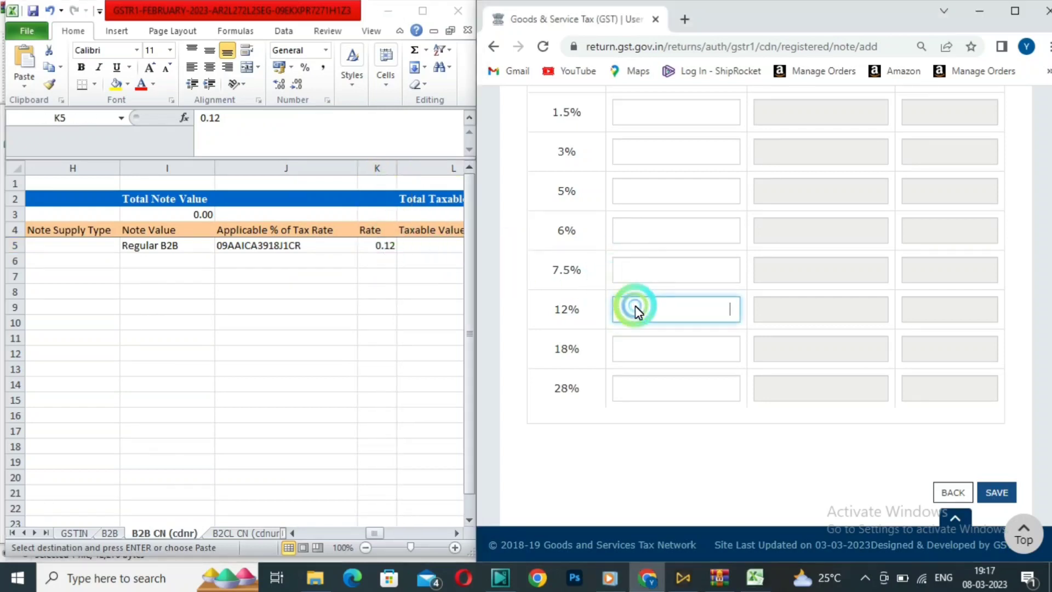
left_click(412, 246)
left_click(412, 246)
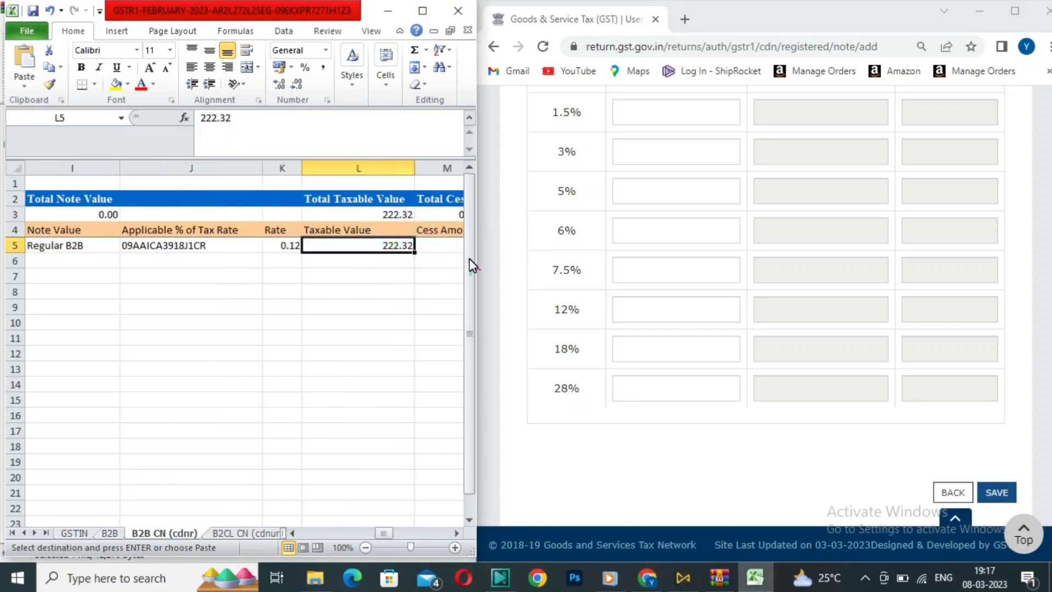
left_click(642, 317)
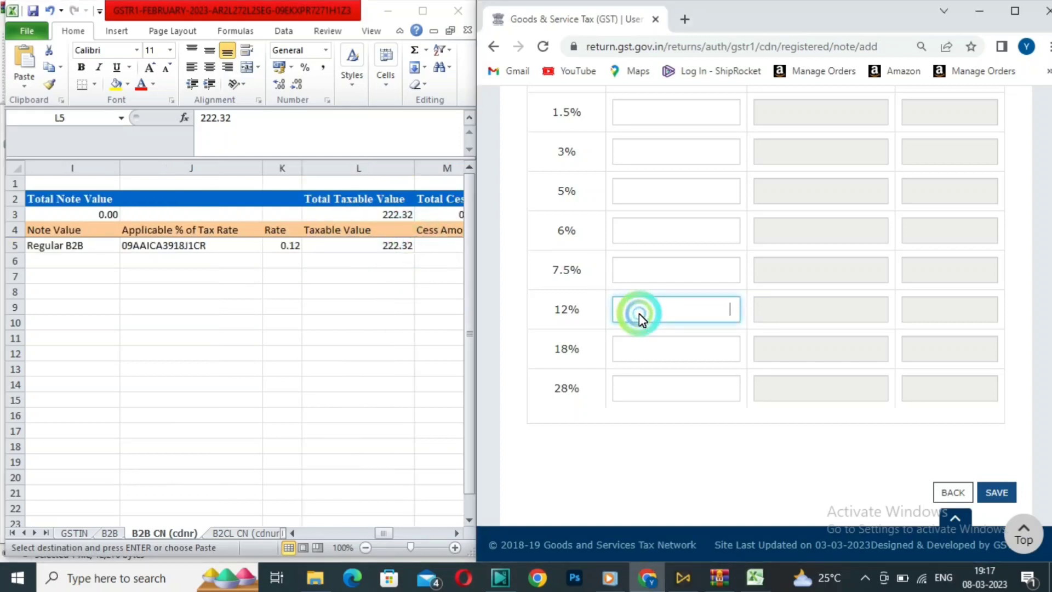
type("222.32")
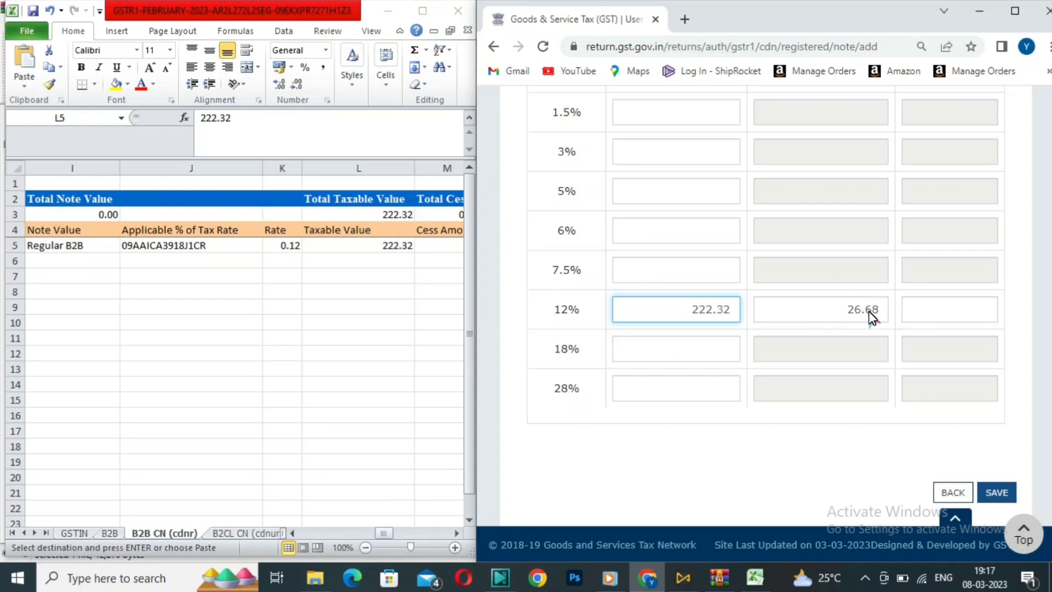
Compute the 12% tax in Excel cell N5 and start correcting the portal's integrated tax amount.
left_click(433, 242)
type("0")
key("Tab")
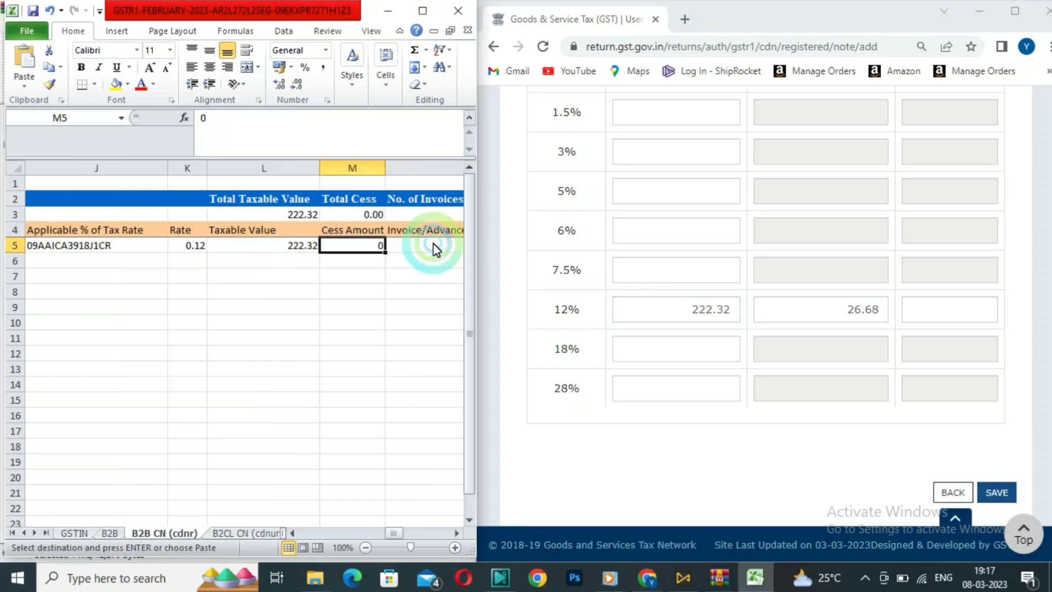
key("Right")
key("Left")
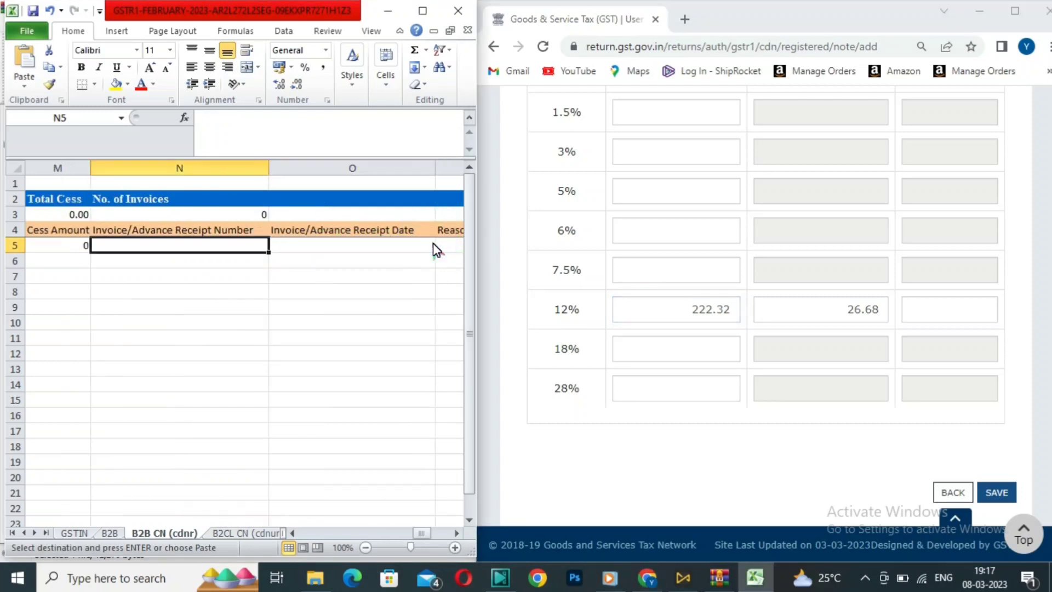
type("+")
key("Left")
key("Left")
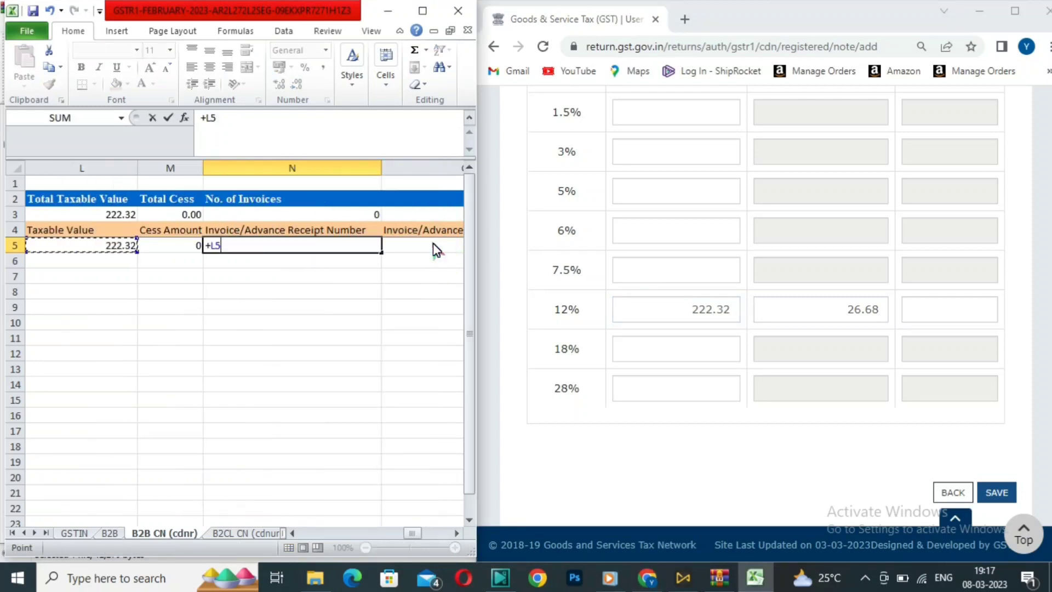
type("*")
key("Return")
key("Right")
key("Up")
key("Left")
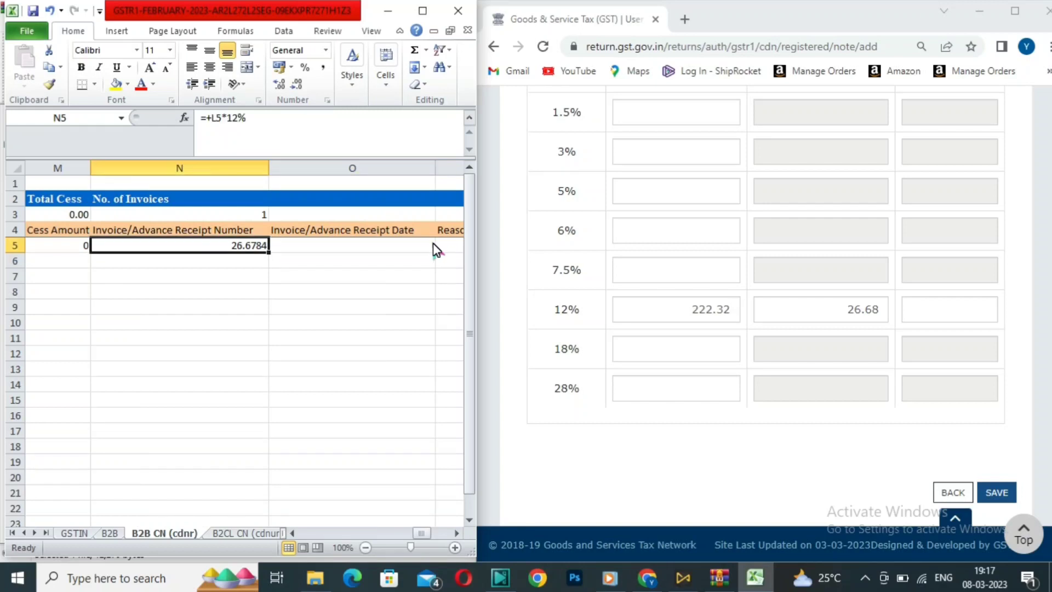
left_click(879, 311)
key("BackSpace")
Finish the integrated tax as 26.67, recheck the recipient GSTIN, and save credit note CN-1338.
type("7")
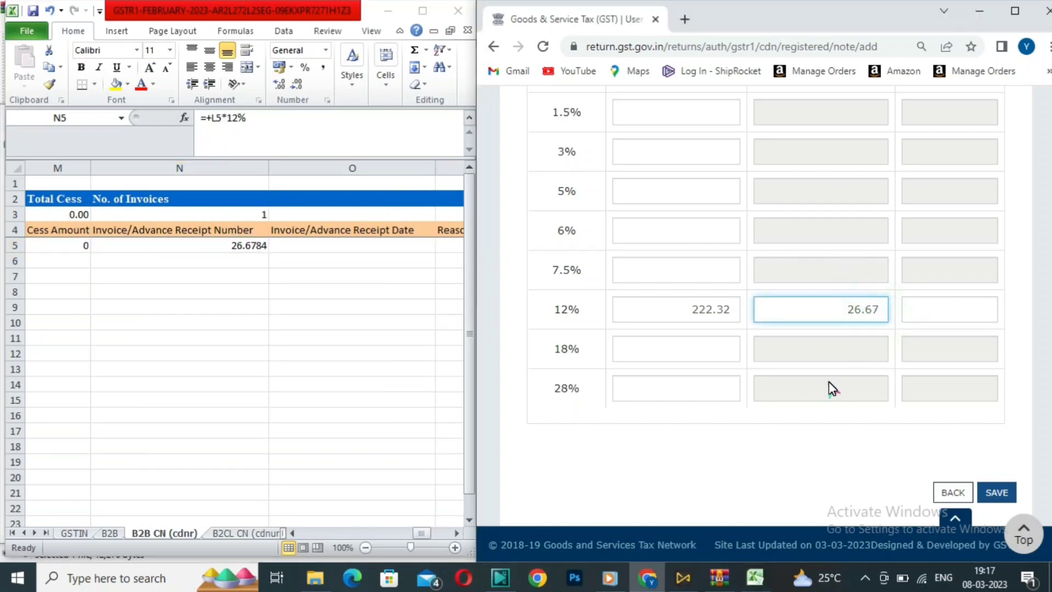
left_click(813, 449)
scroll(801, 378, "up", 8)
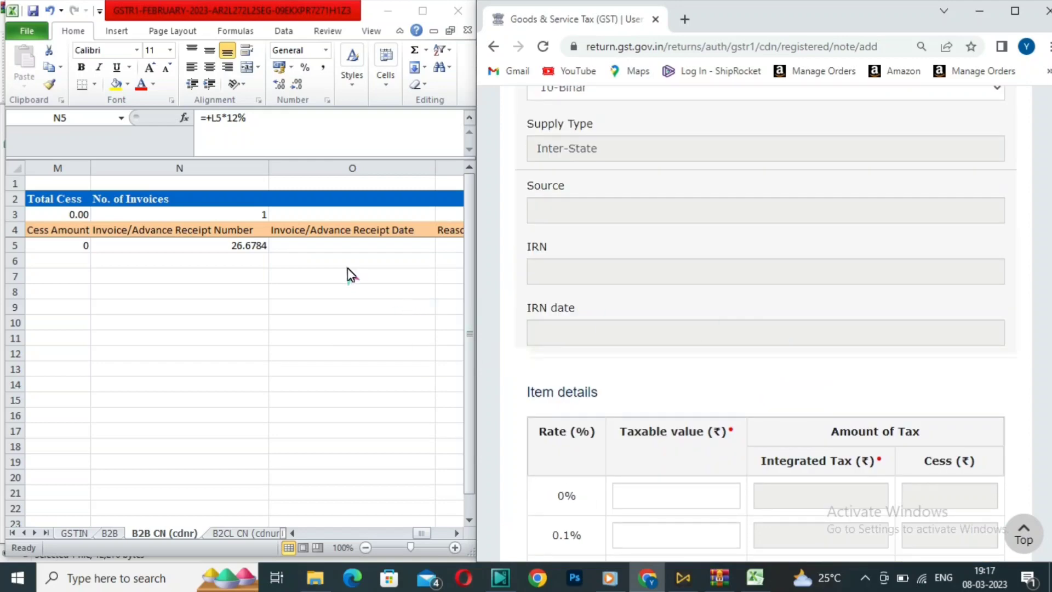
scroll(713, 298, "up", 8)
scroll(760, 299, "down", 17)
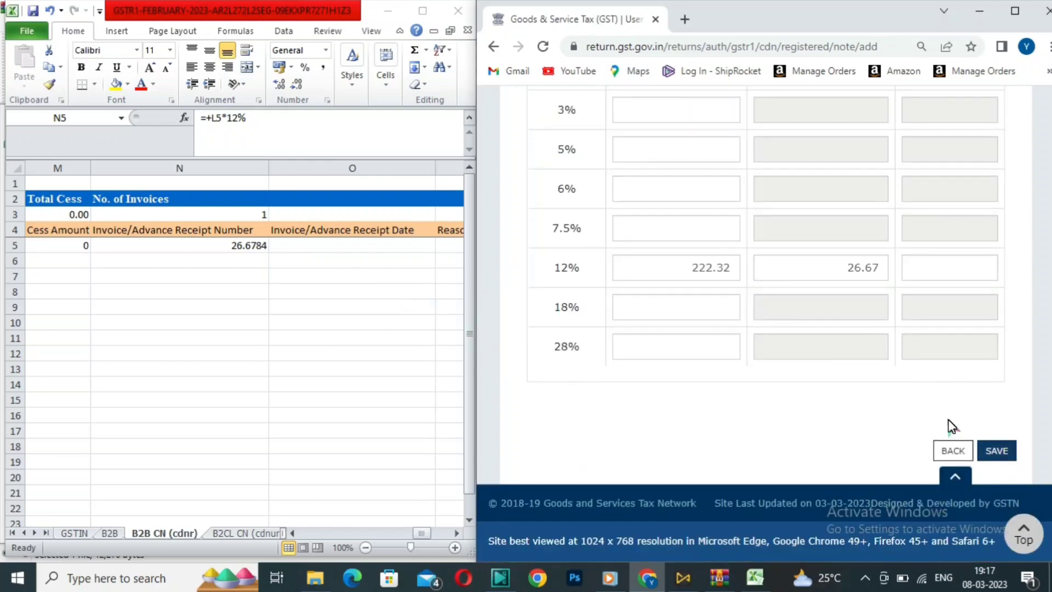
scroll(741, 263, "up", 5)
scroll(740, 263, "up", 8)
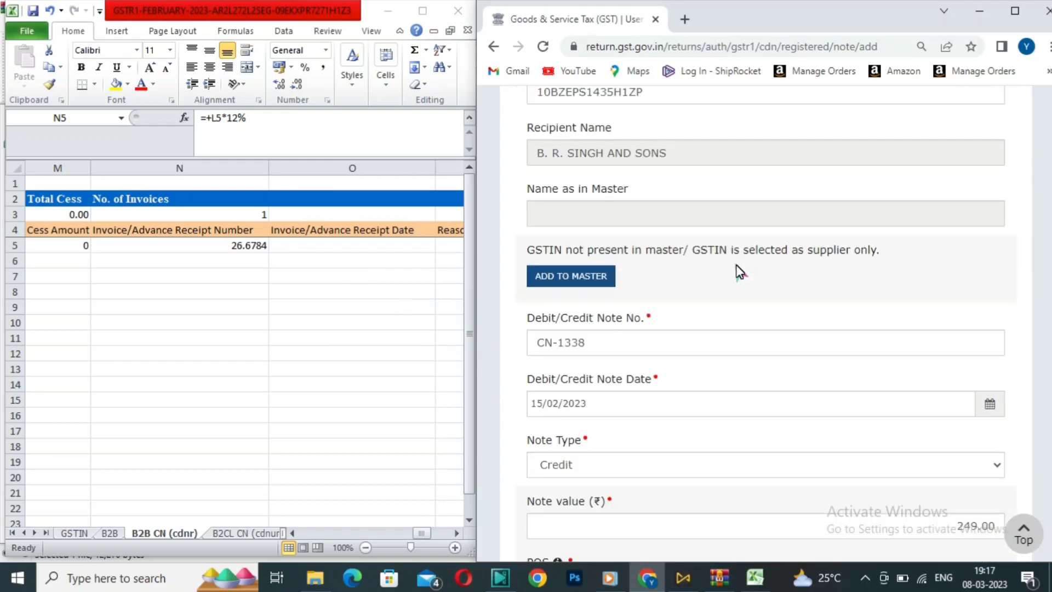
scroll(739, 271, "up", 3)
left_click(712, 276)
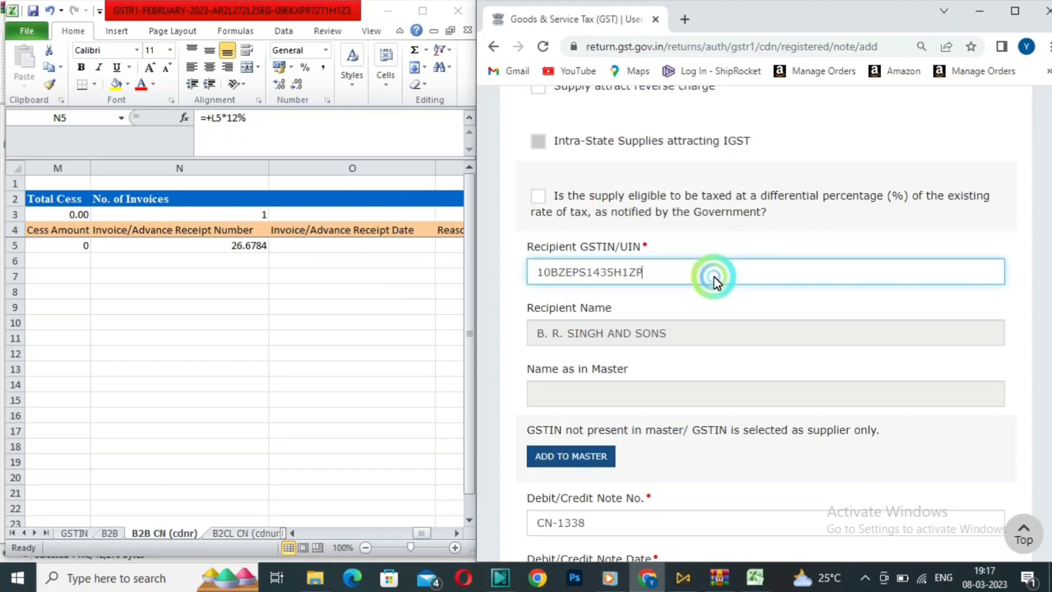
scroll(760, 352, "down", 3)
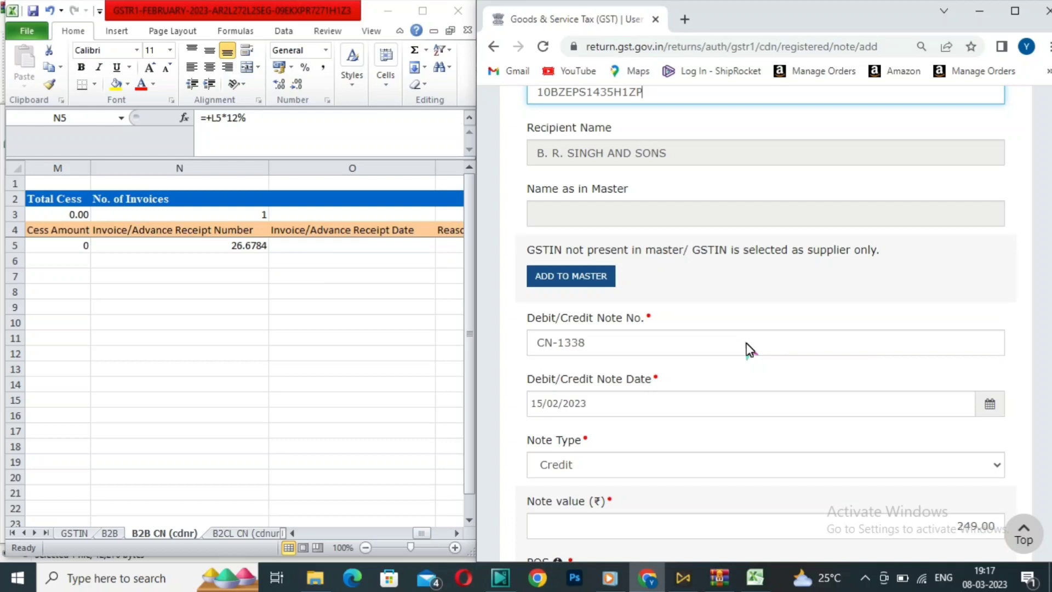
scroll(1027, 322, "down", 15)
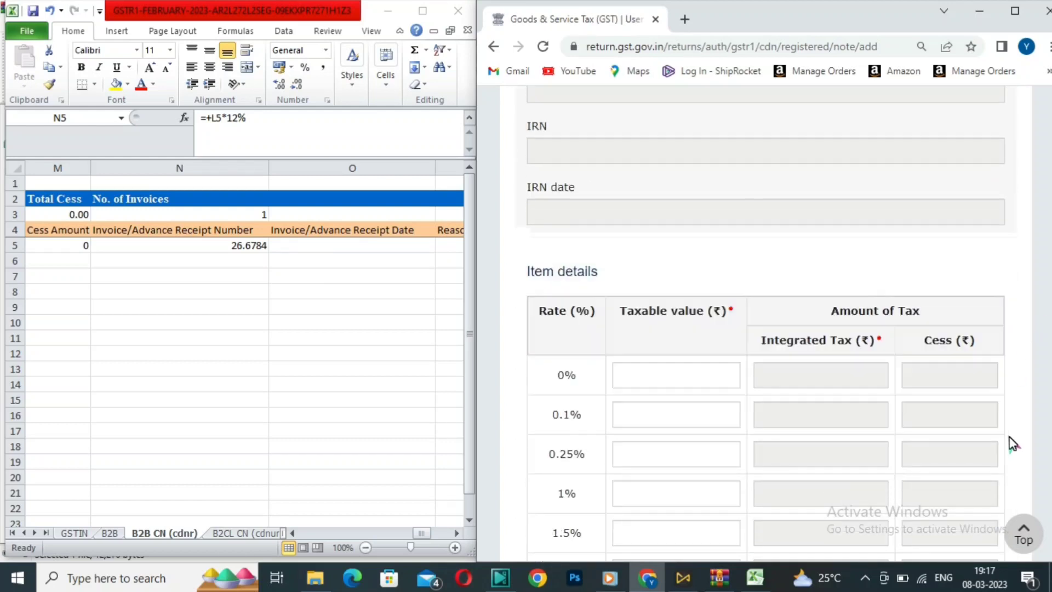
scroll(1012, 443, "down", 3)
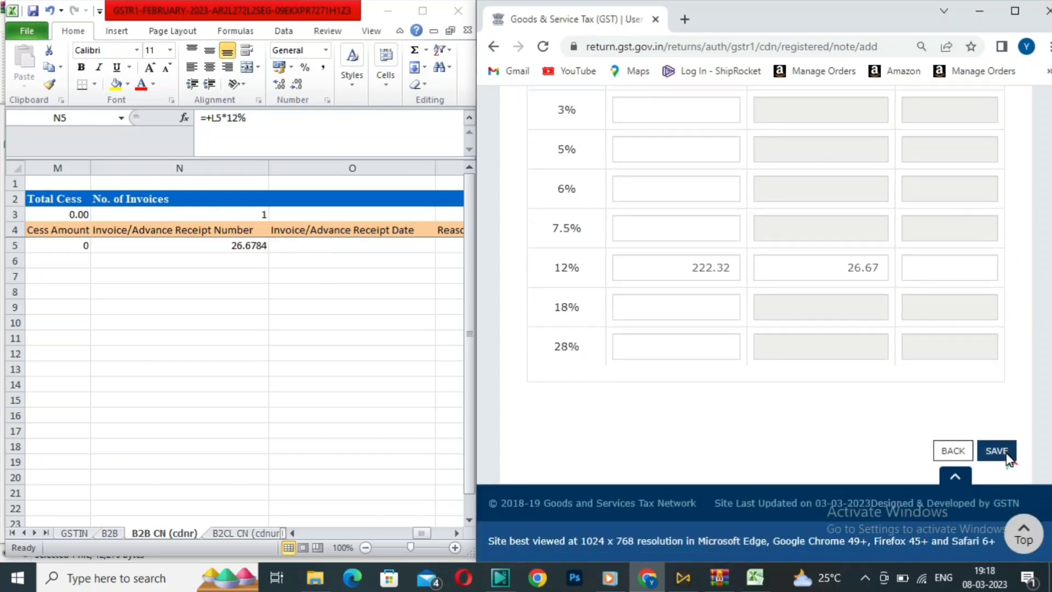
left_click(998, 451)
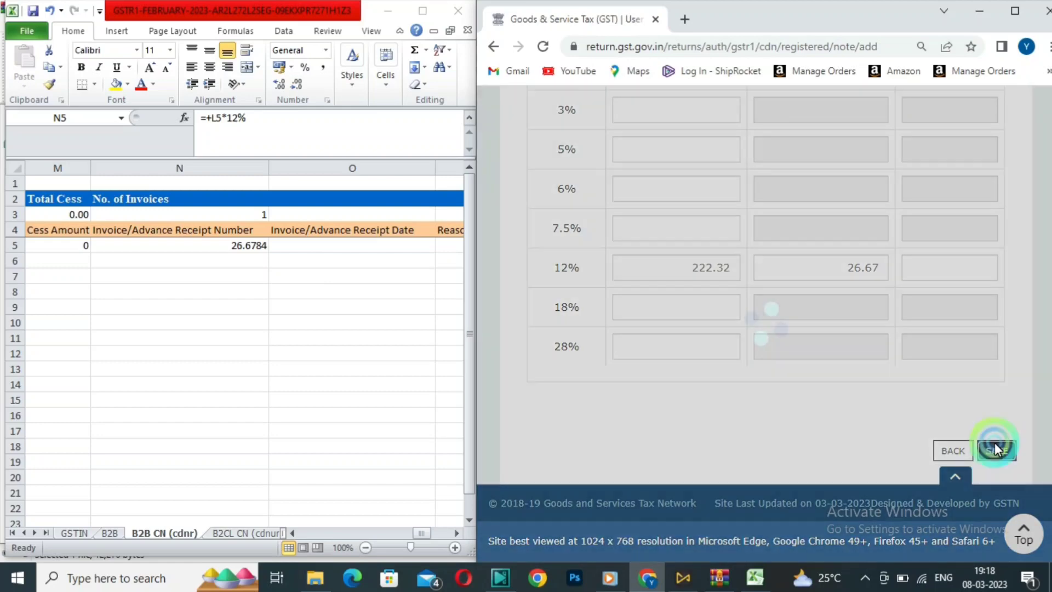
scroll(858, 322, "down", 20)
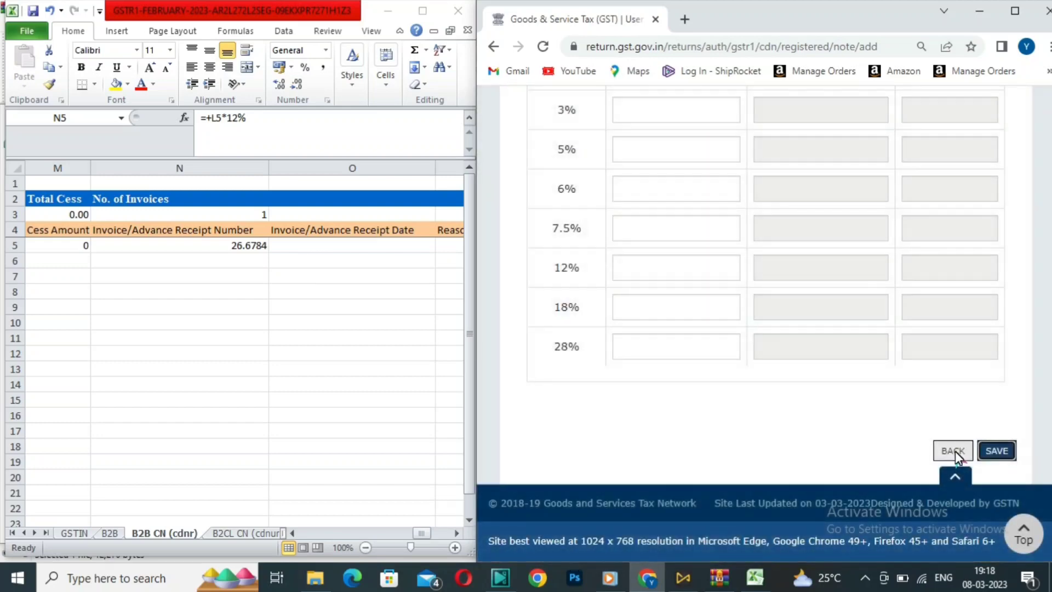
Open the processed note count of 1 to view CN-1338, then go back toward the GSTR-1 page.
left_click(954, 451)
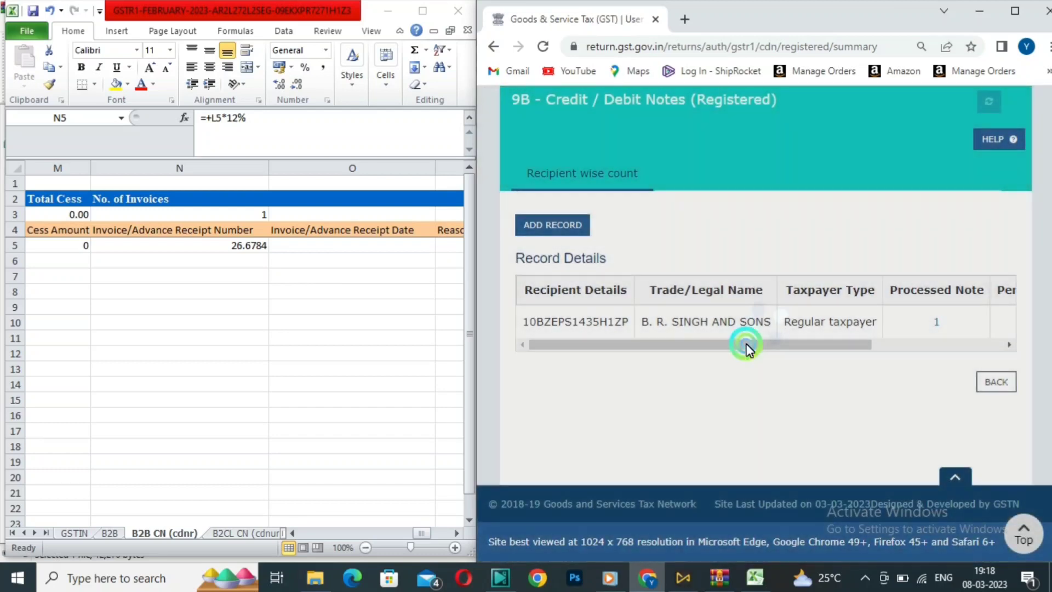
left_click_drag(747, 345, 973, 345)
left_click(834, 352)
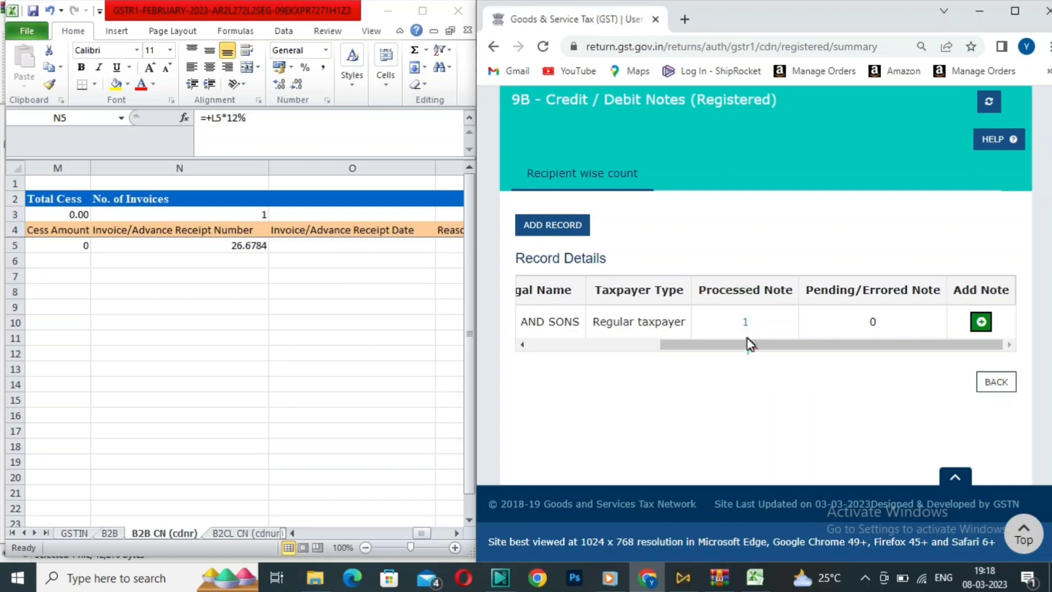
left_click(744, 322)
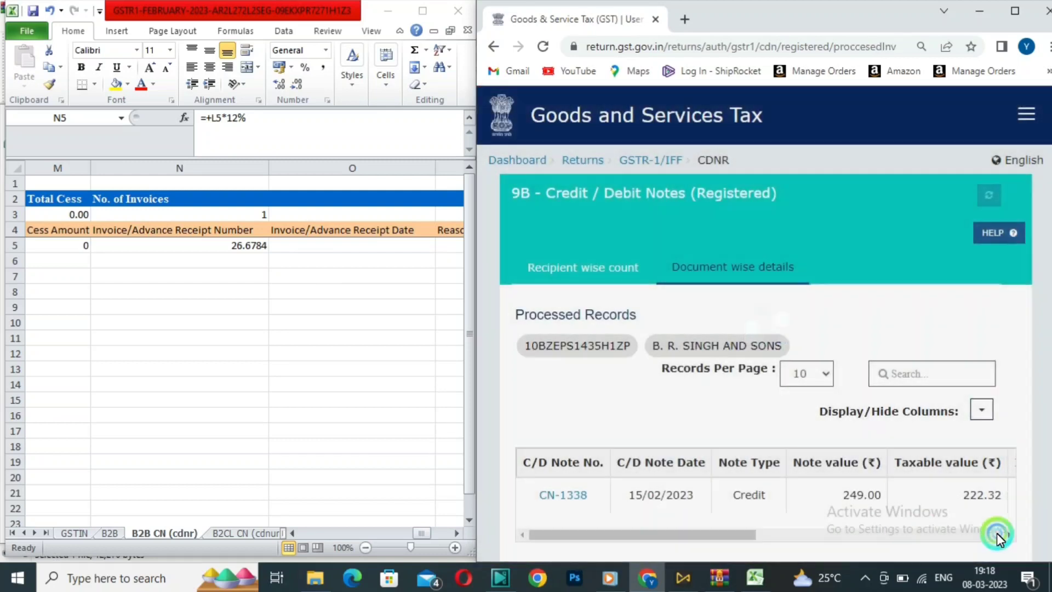
left_click_drag(765, 534, 990, 496)
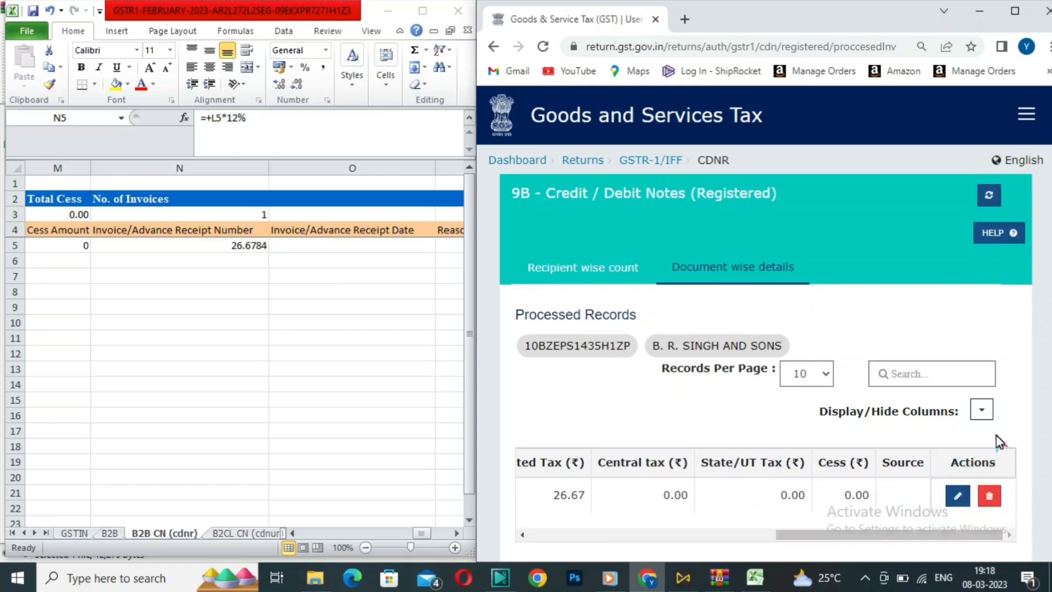
scroll(997, 406, "down", 2)
left_click(995, 452)
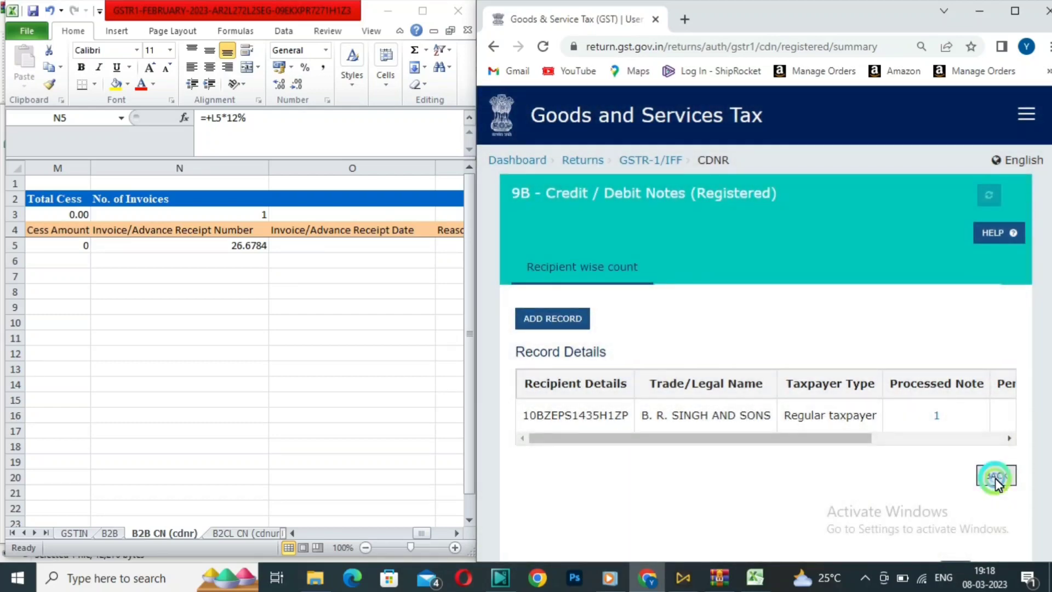
left_click(995, 478)
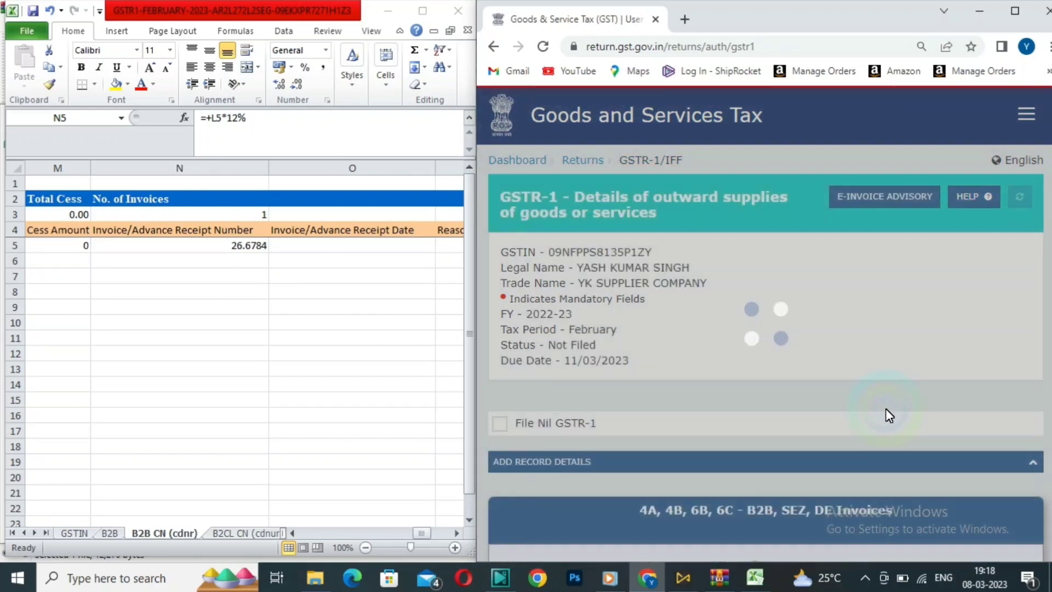
scroll(886, 408, "down", 10)
scroll(885, 408, "up", 3)
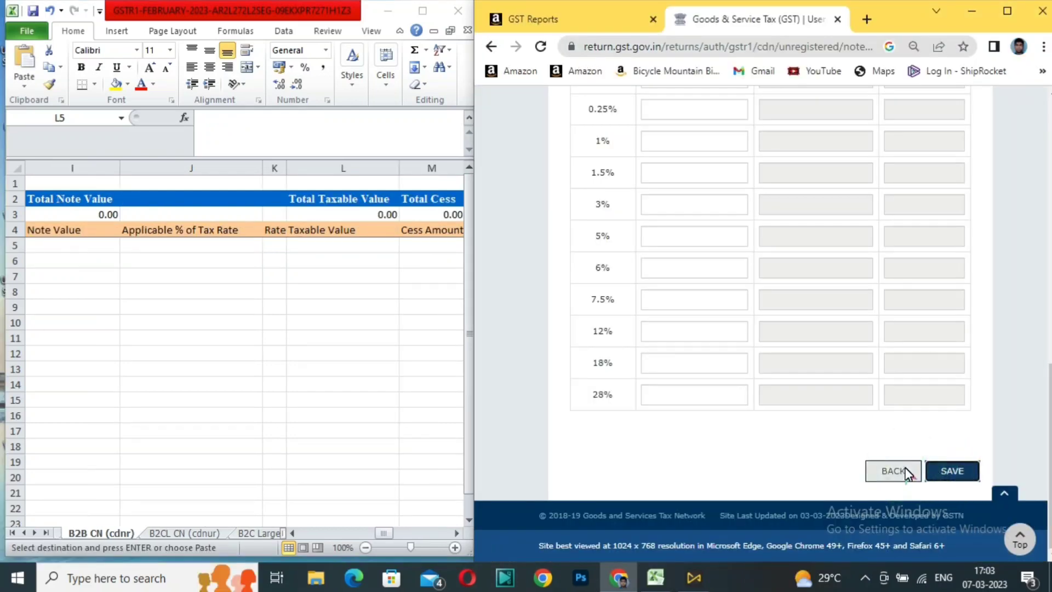
Leave the unregistered credit note form unsaved and return to the GSTR-1 main page.
left_click(893, 471)
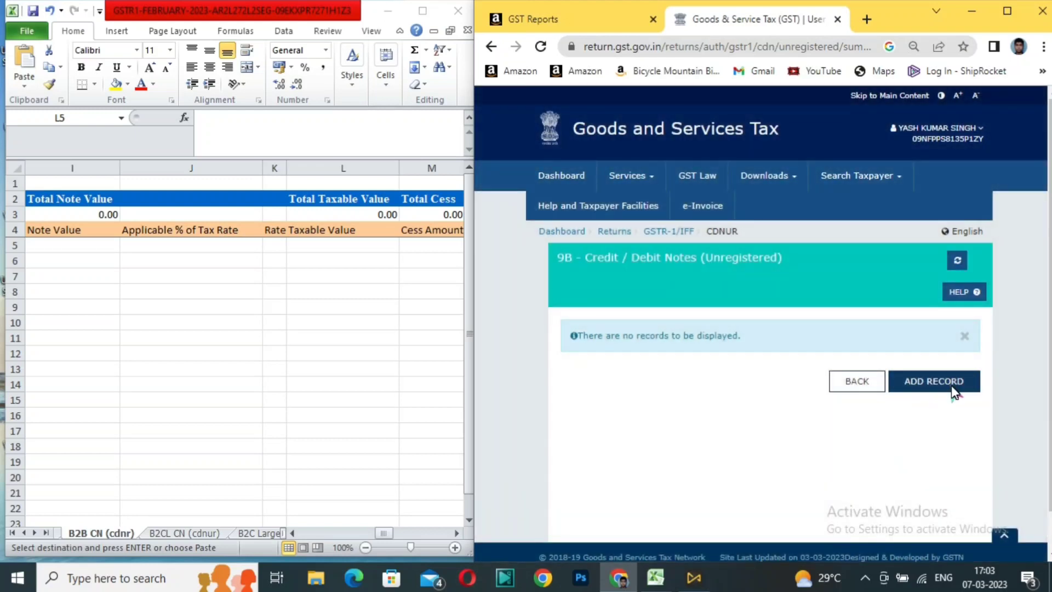
left_click(856, 381)
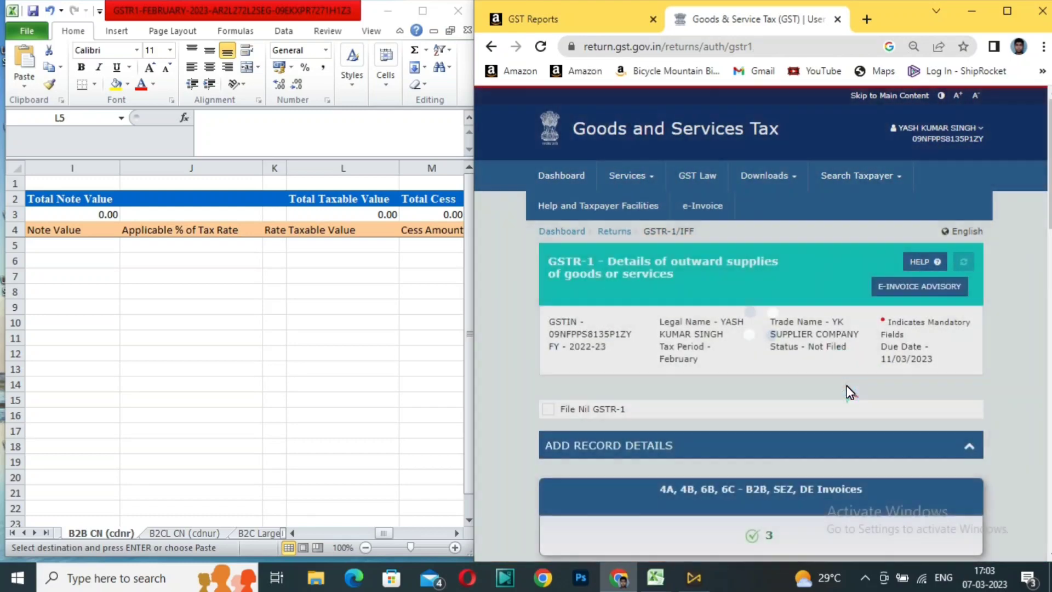
scroll(848, 391, "down", 3)
scroll(847, 389, "down", 3)
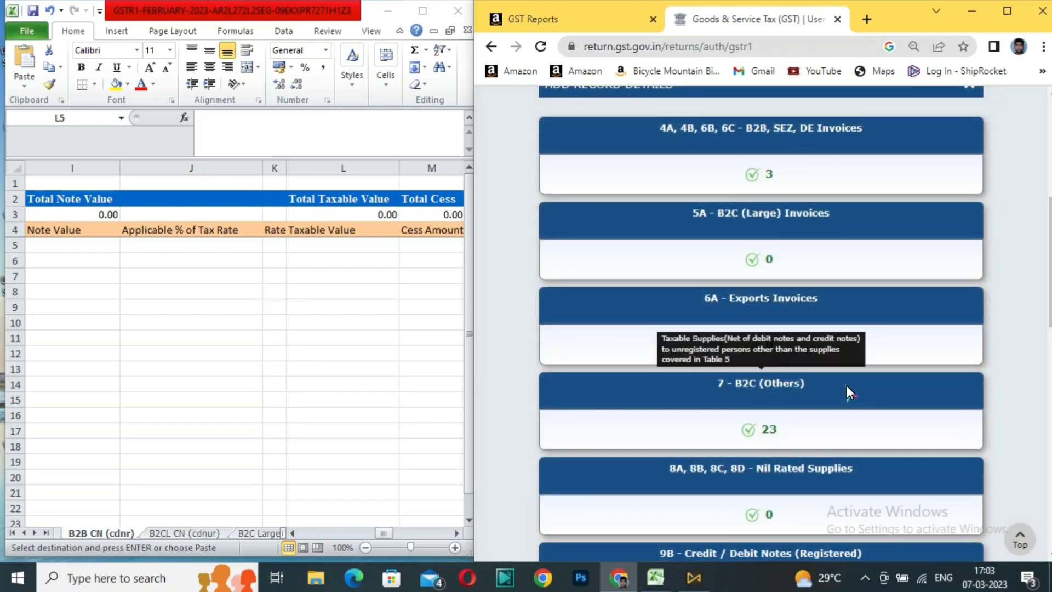
scroll(847, 388, "down", 10)
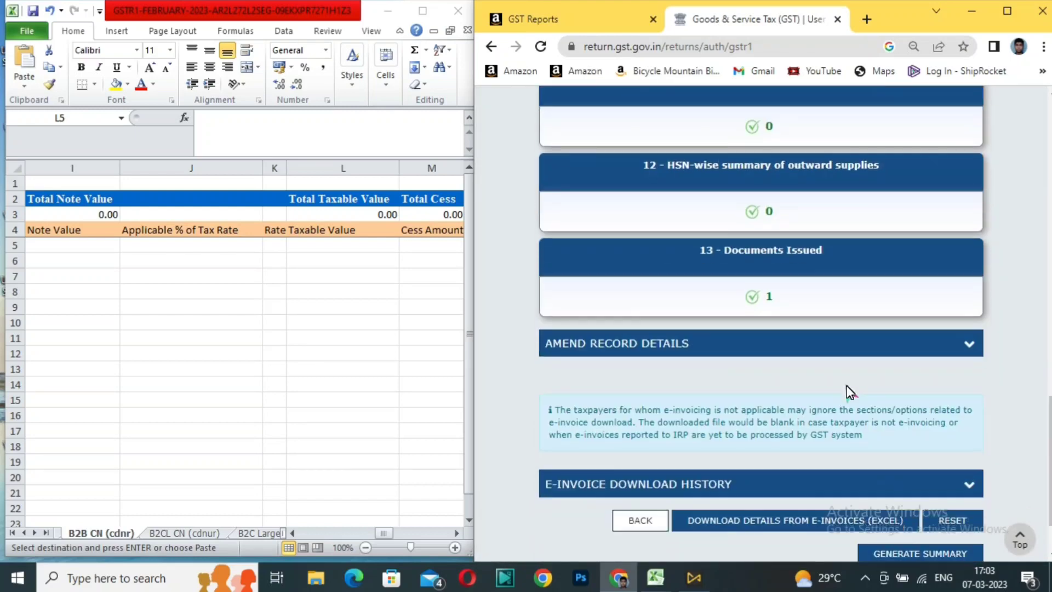
scroll(930, 453, "up", 15)
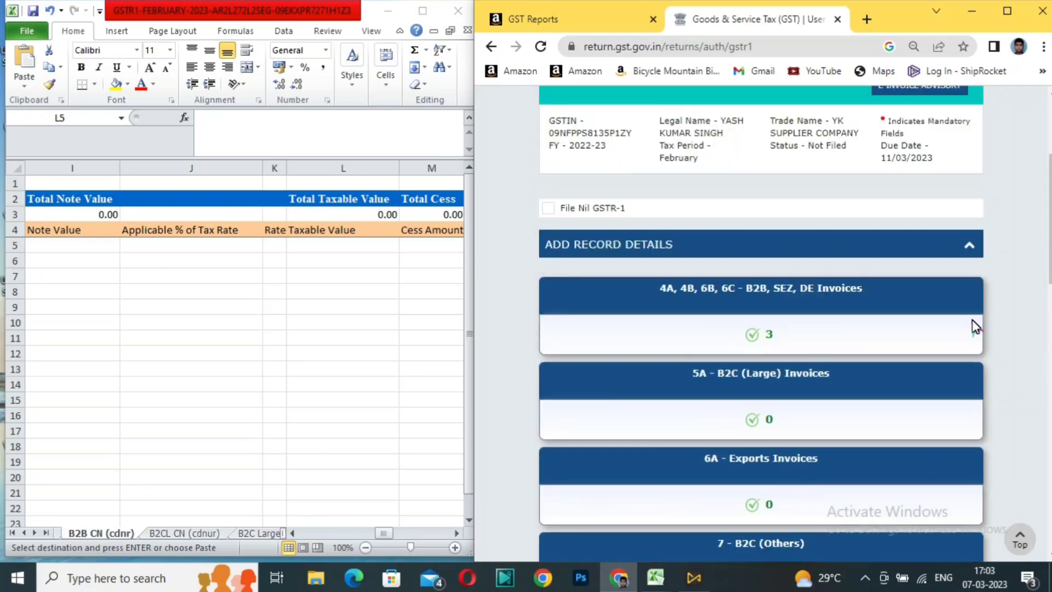
scroll(972, 320, "up", 2)
Refresh, generate the GSTR-1 summary, and refresh again until PROCEED TO FILE/SUMMARY appears.
left_click(967, 170)
scroll(955, 281, "down", 15)
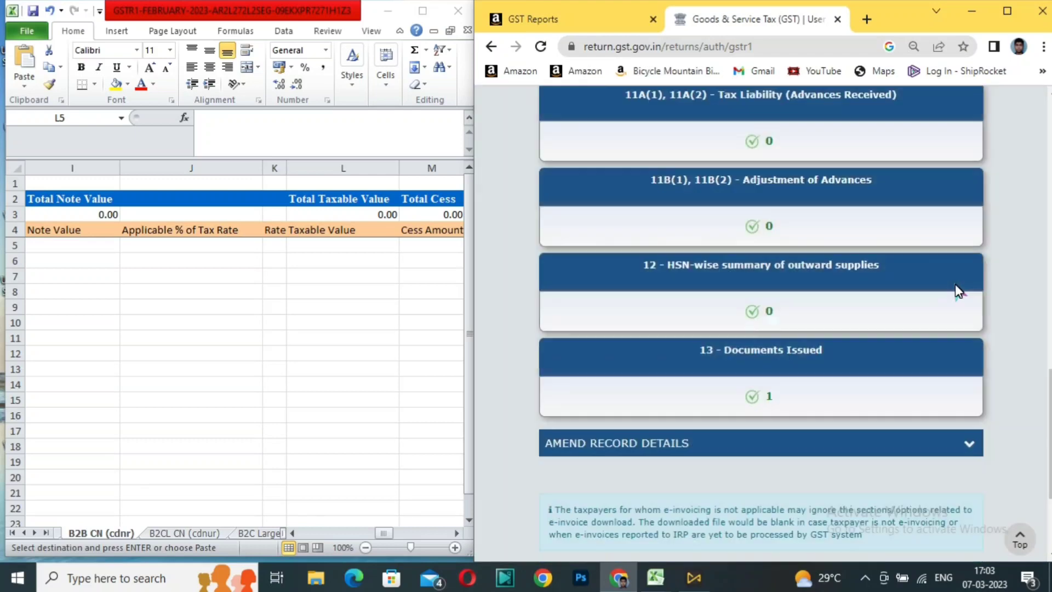
left_click(928, 476)
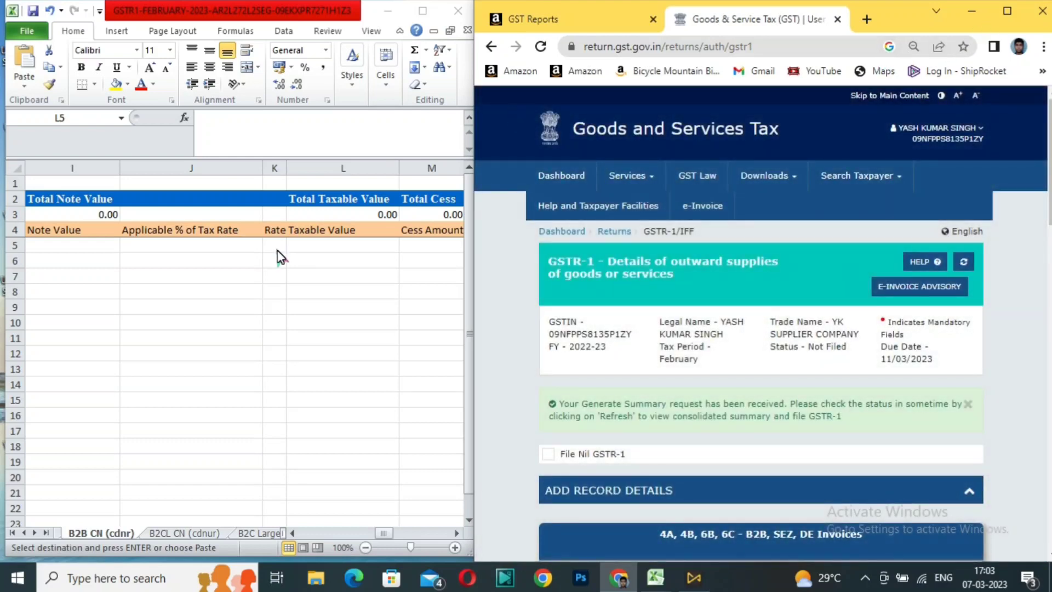
left_click(277, 331)
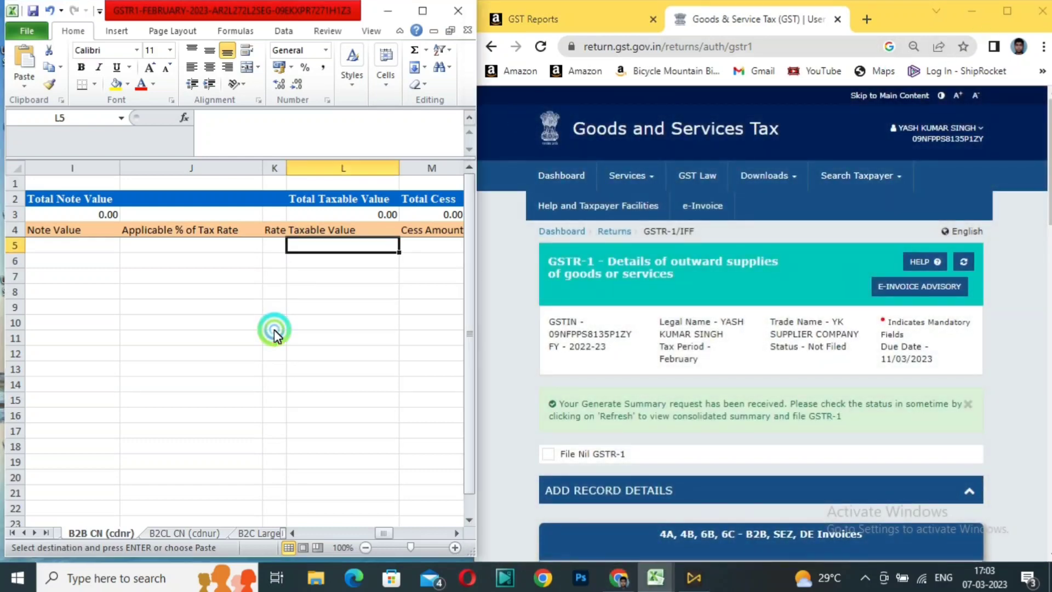
left_click(1009, 14)
scroll(657, 362, "down", 10)
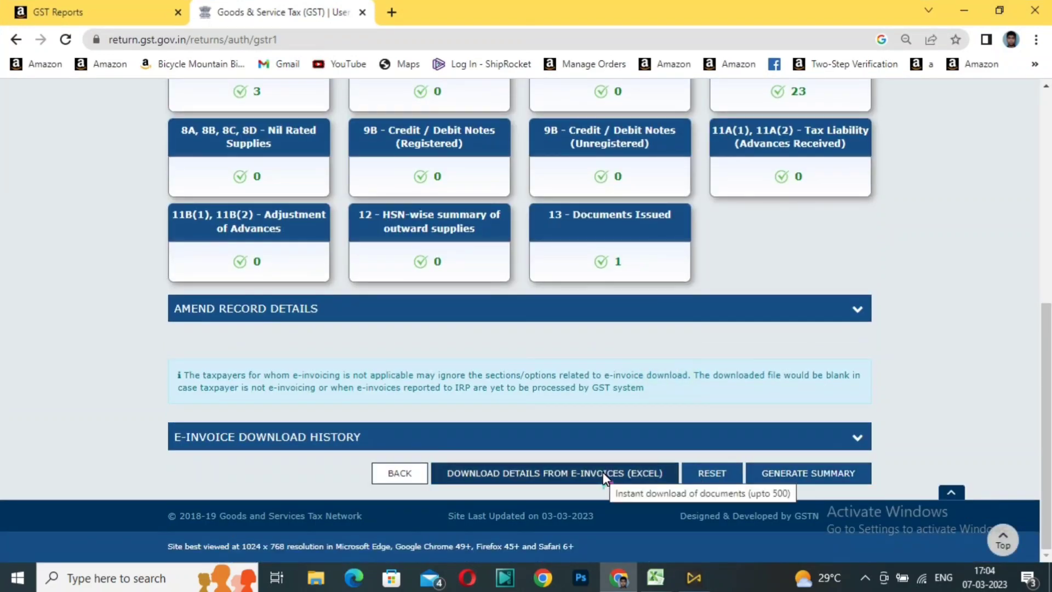
scroll(817, 443, "up", 4)
scroll(817, 443, "down", 4)
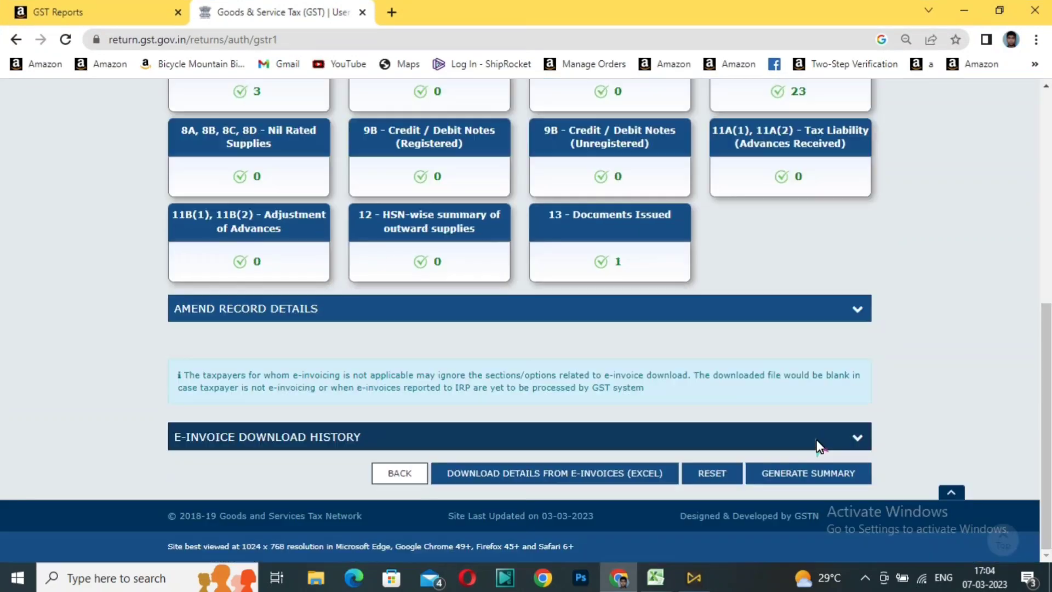
left_click(815, 463)
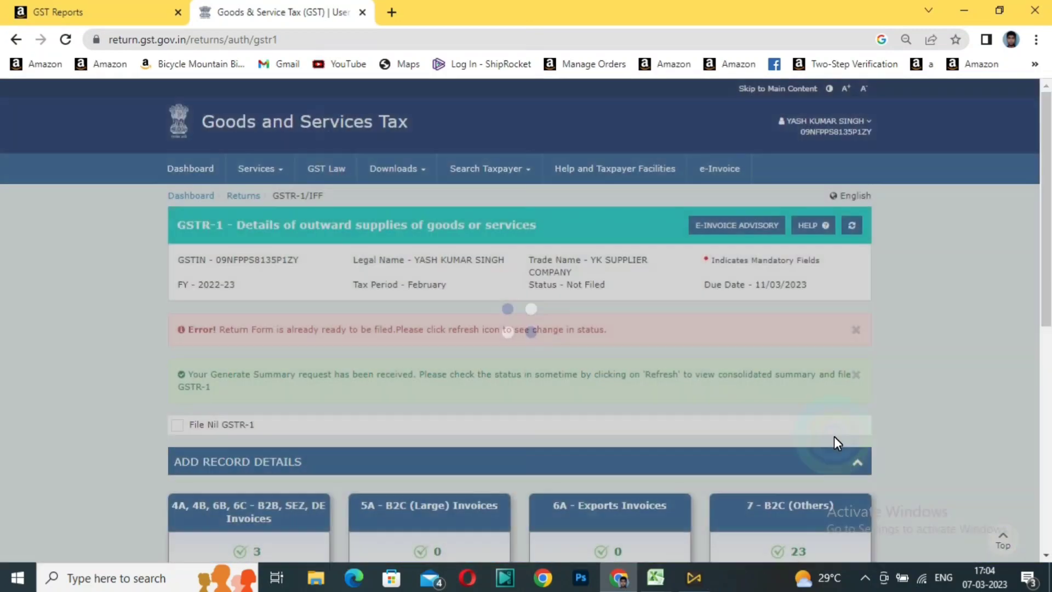
scroll(802, 394, "down", 1)
scroll(801, 392, "down", 3)
scroll(840, 160, "up", 4)
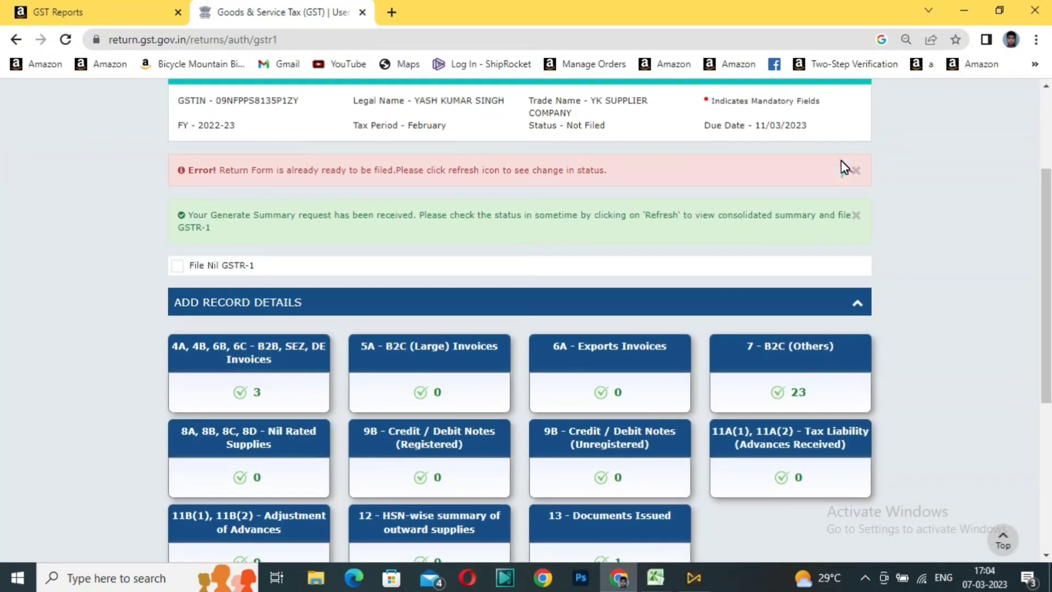
left_click(855, 225)
scroll(838, 353, "down", 6)
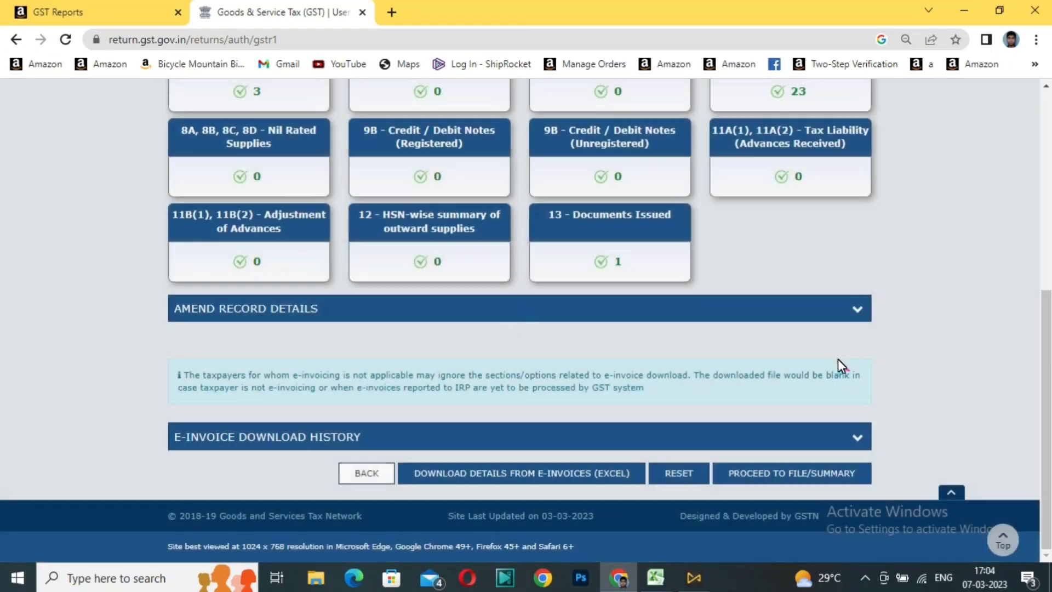
Open the consolidated summary showing 3 B2B invoices worth 818.75 with 98.24 integrated tax.
left_click(799, 474)
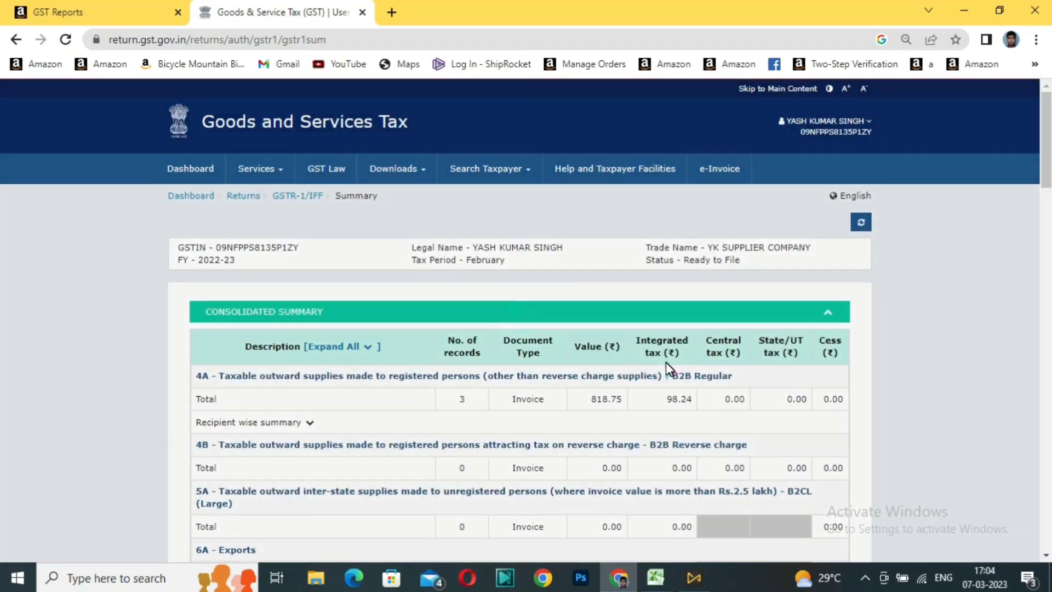
scroll(762, 364, "down", 3)
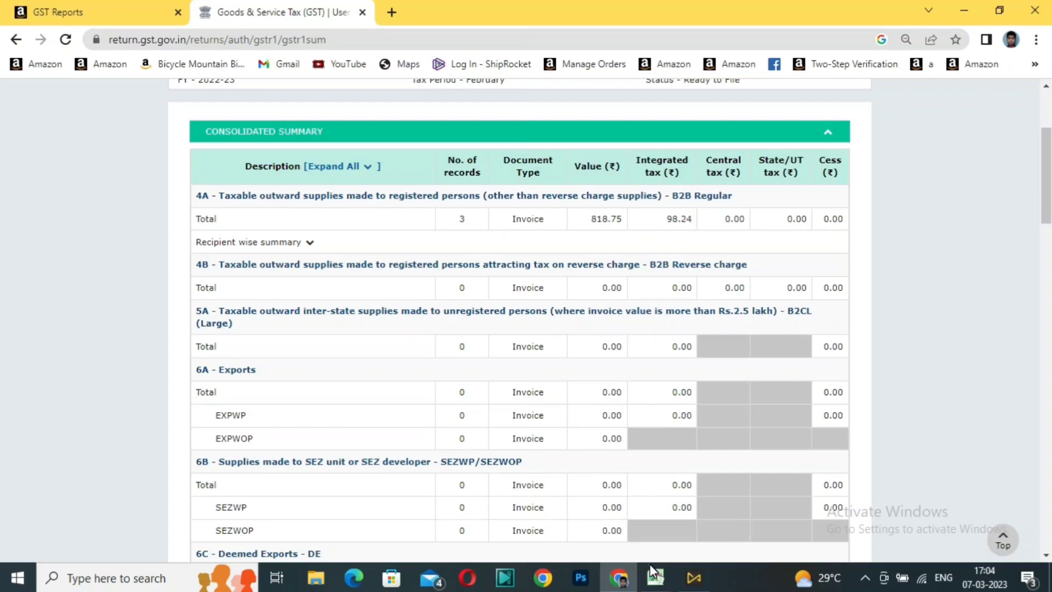
On the B2B sheet, select taxable values L5:L7 to read their sum against the portal summary.
mouse_move(654, 574)
left_click(783, 509)
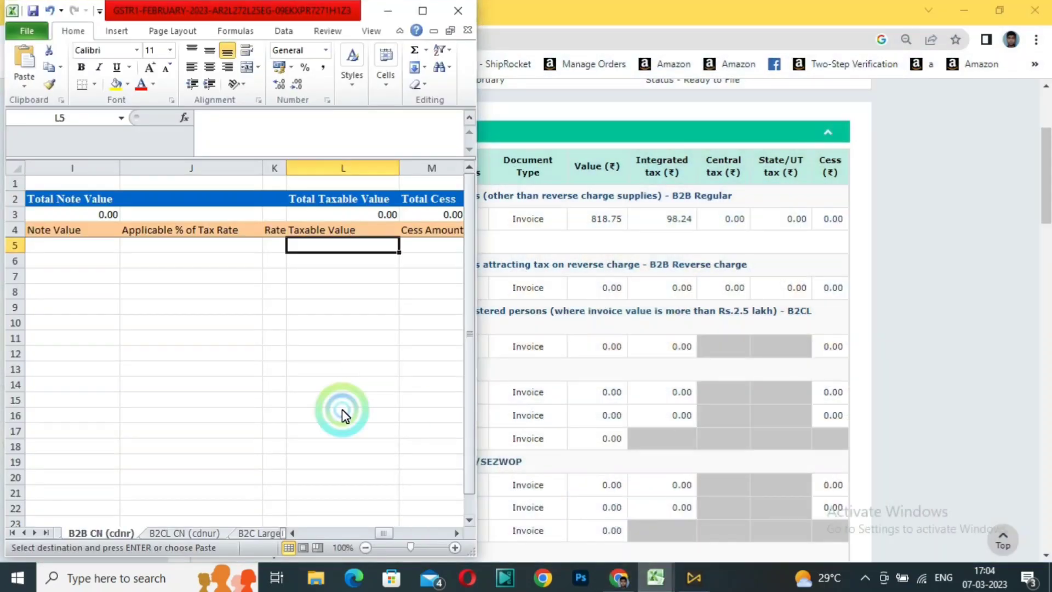
left_click(22, 532)
left_click(77, 533)
left_click(305, 276)
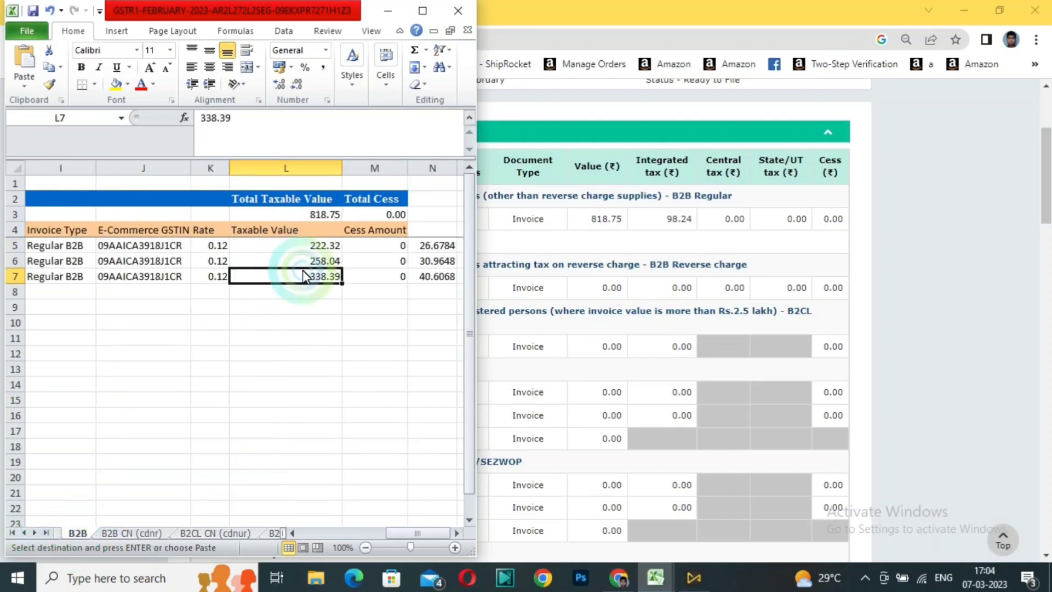
left_click(321, 248)
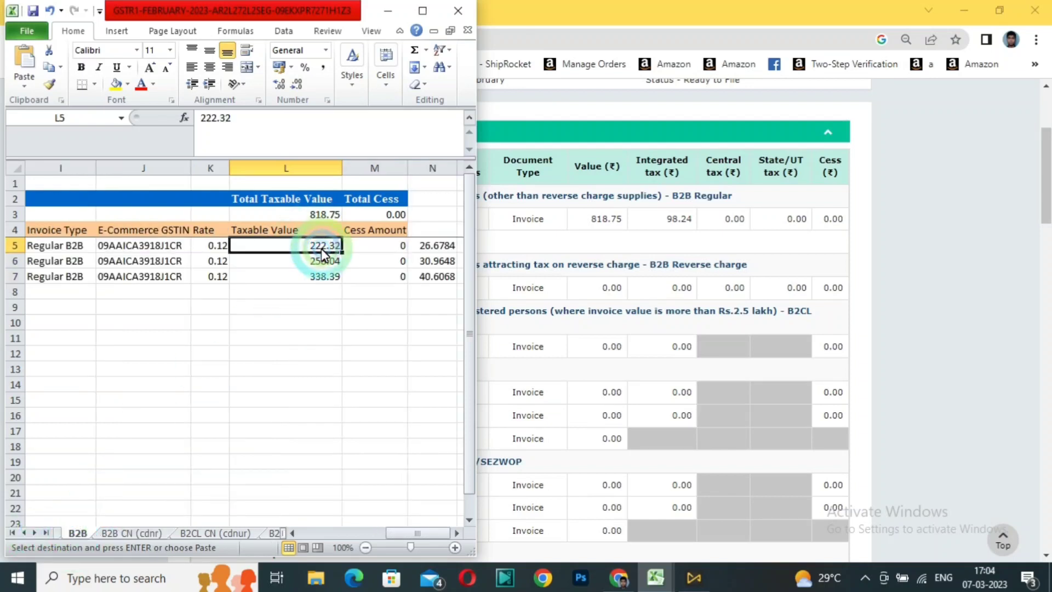
key("shift+Down")
key("shift+Down")
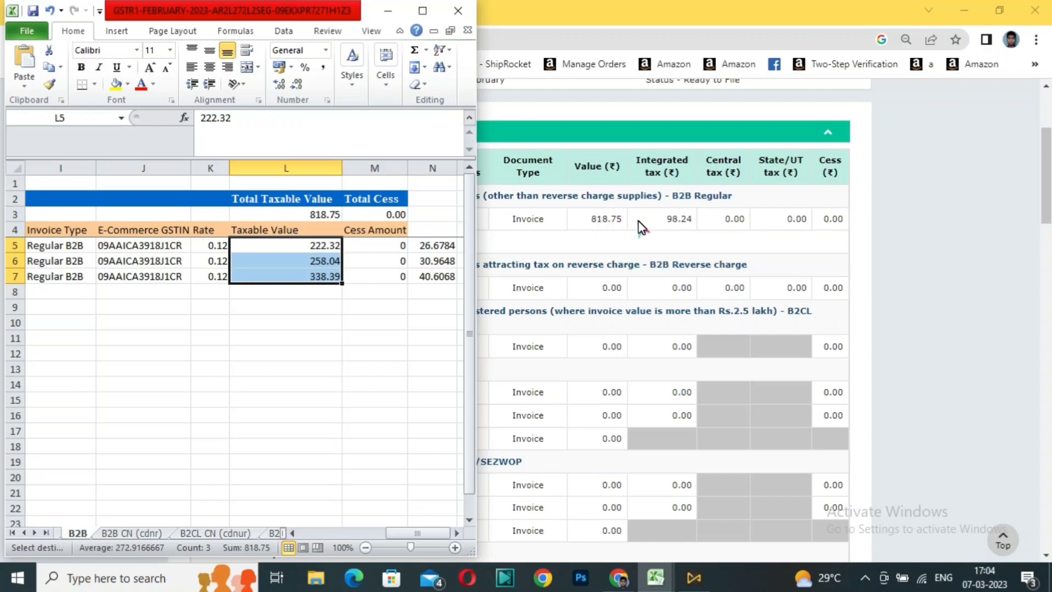
left_click(683, 227)
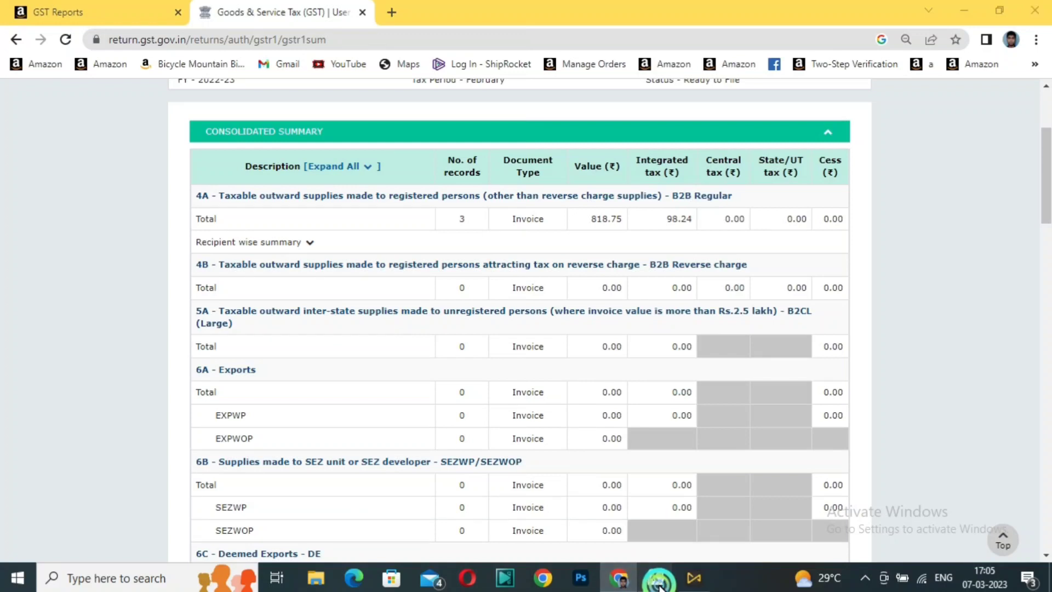
Fill the 12% tax formula down column N (total 98.25), then scroll the portal summary to B2CS.
mouse_move(655, 576)
left_click(758, 521)
left_click(447, 245)
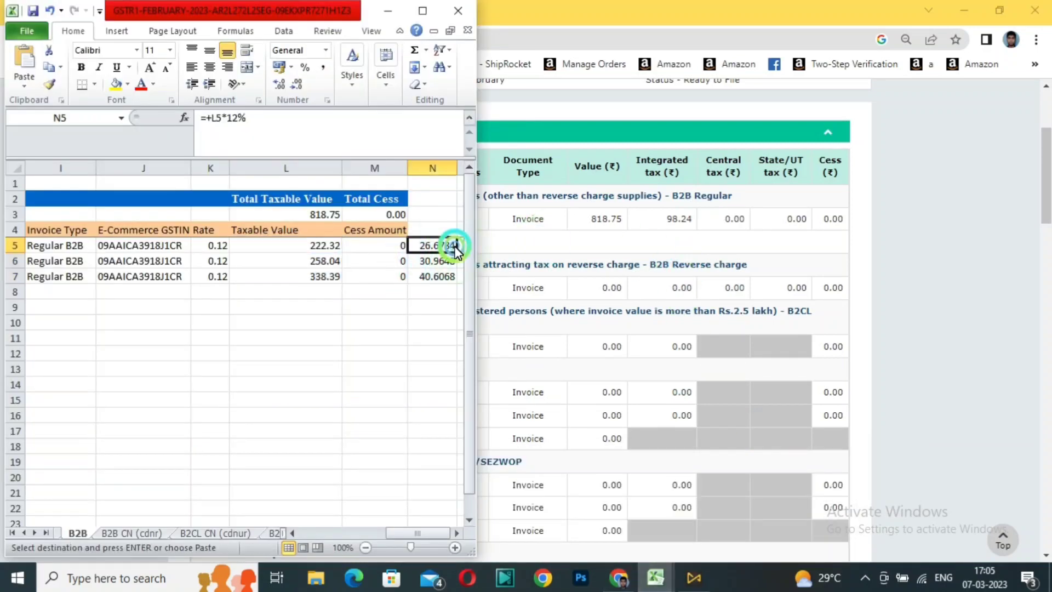
double_click(457, 253)
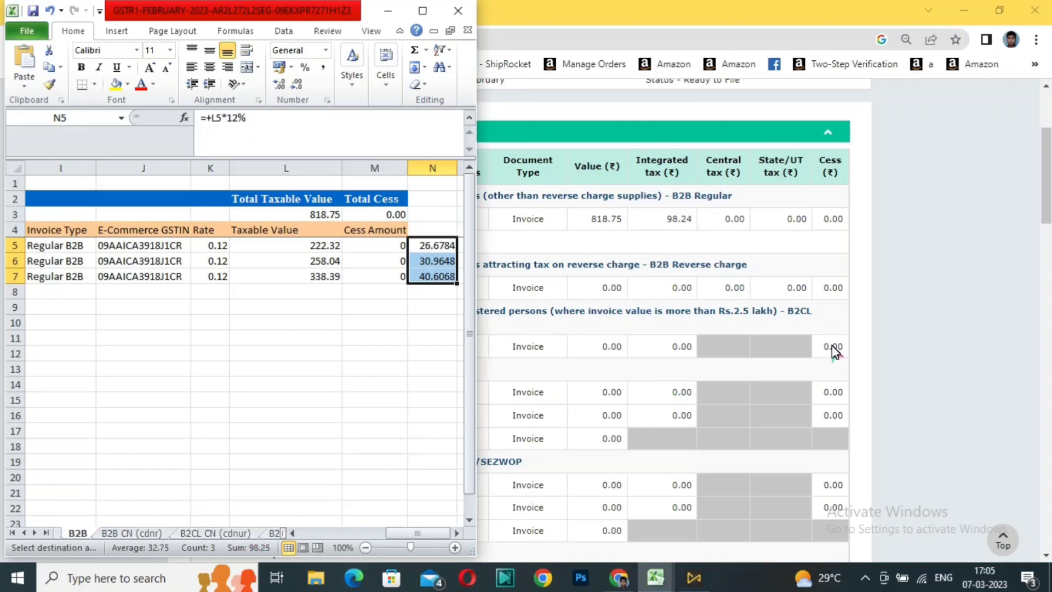
left_click(834, 269)
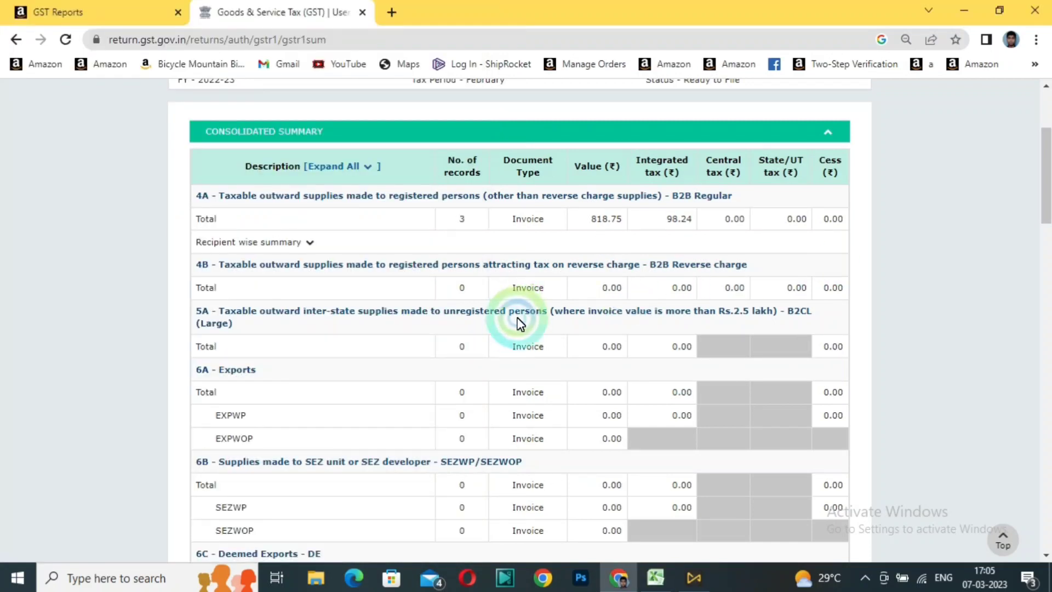
scroll(516, 323, "down", 2)
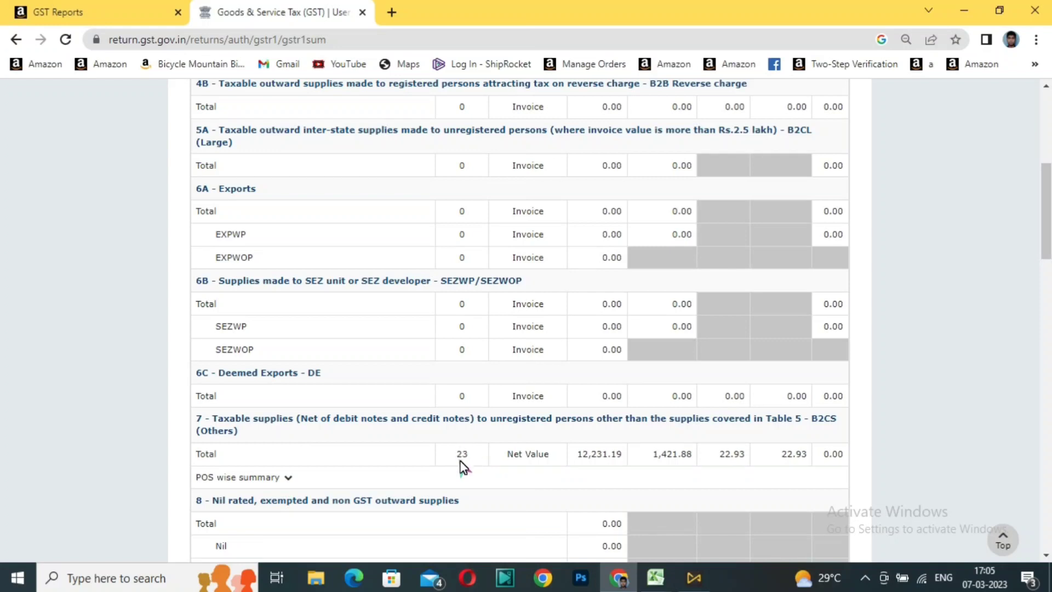
Open the B2C Small sheet of the GSTR1 workbook and confirm its 23 records.
mouse_move(655, 577)
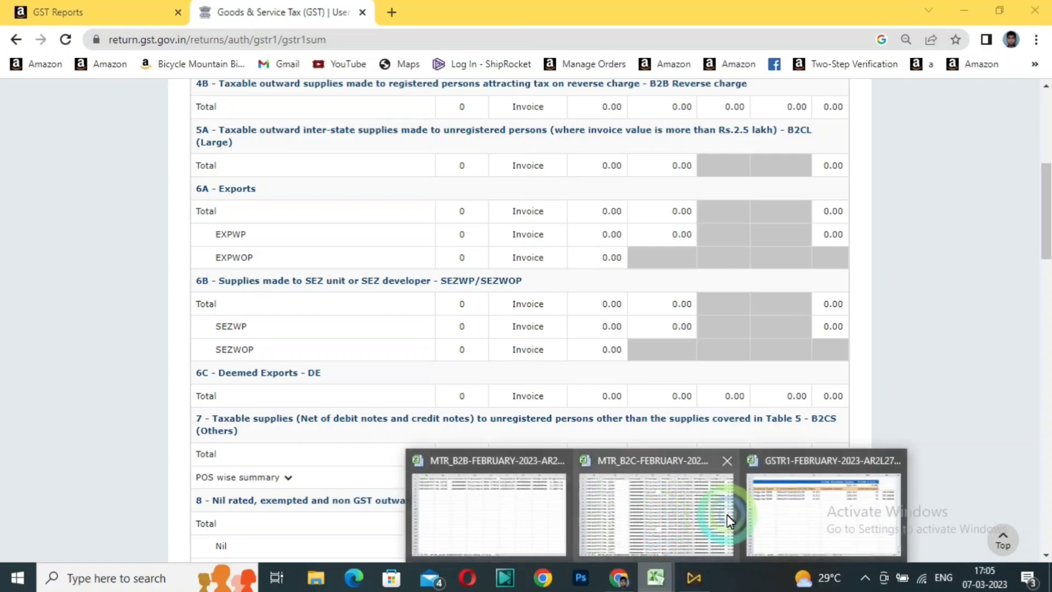
left_click(535, 442)
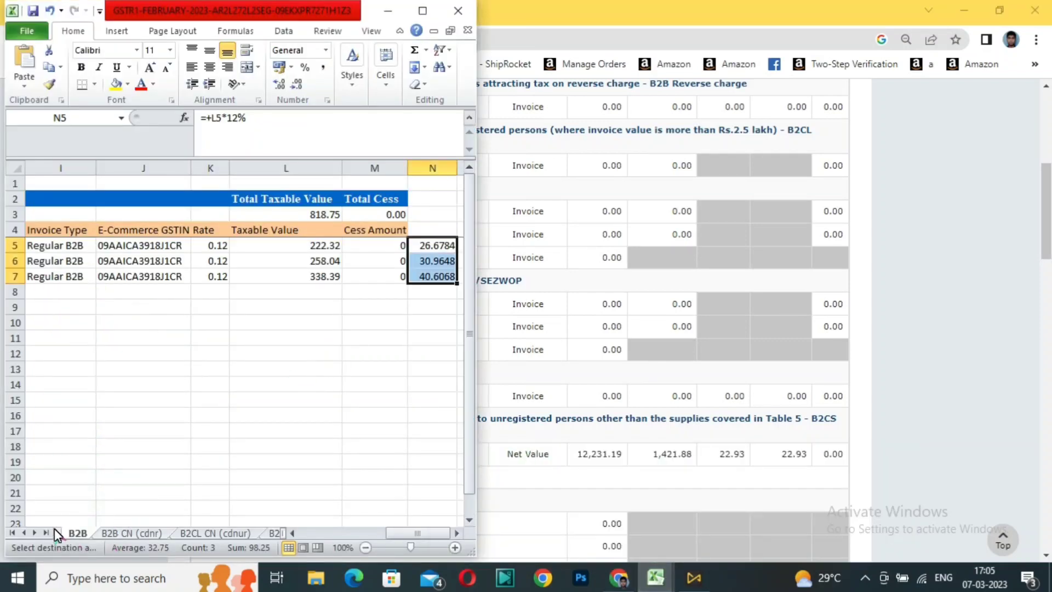
left_click(34, 533)
left_click(34, 532)
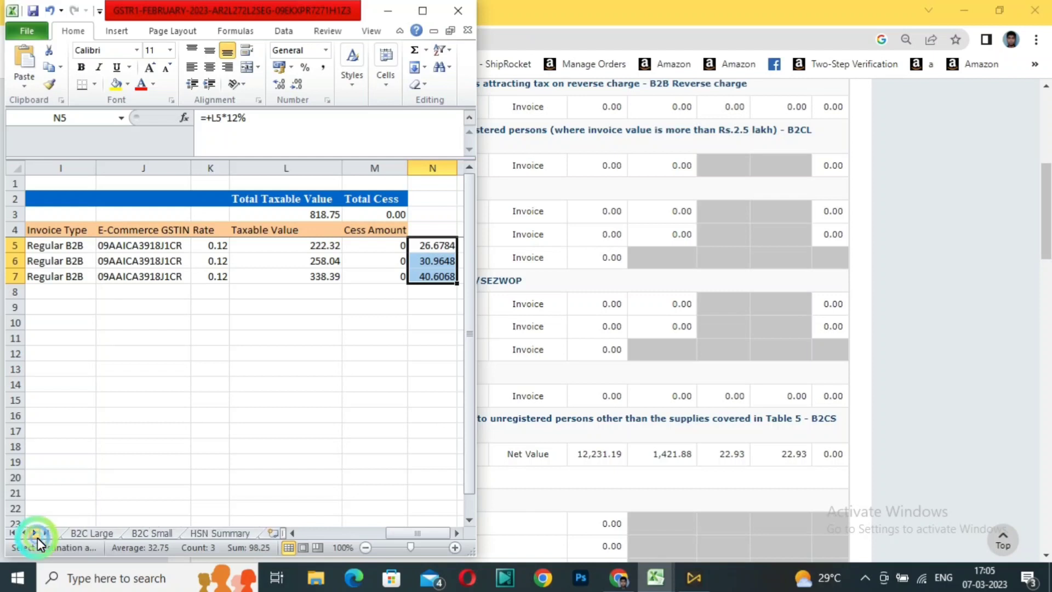
left_click(148, 534)
left_click(110, 510)
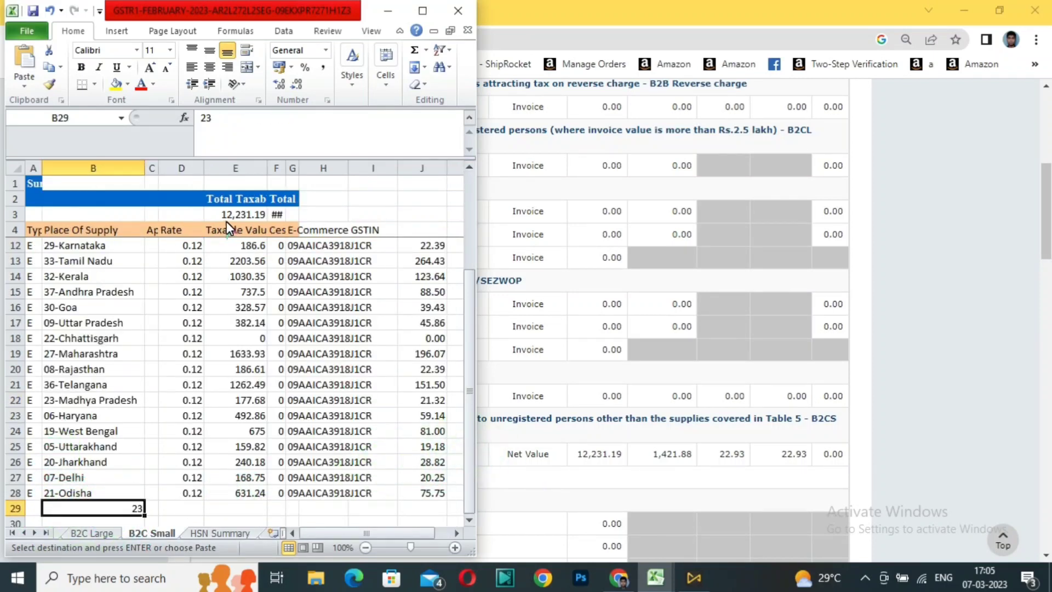
Select the 24 taxable values in E5:E28 to read their 12,231.19 sum.
left_click(239, 245)
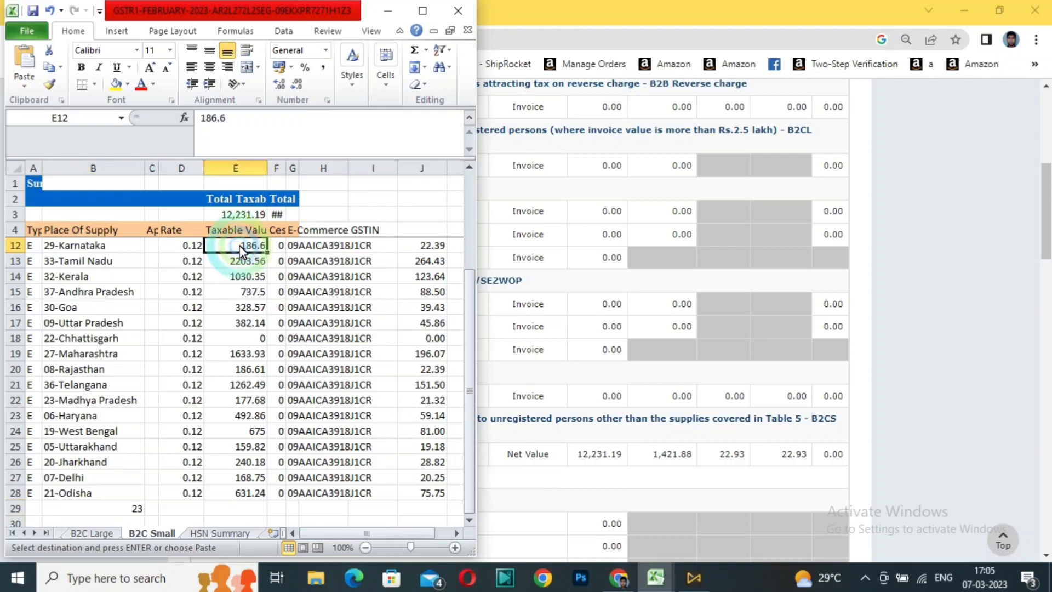
key("Up")
key("Up")
key("Up")
key("Up")
key("Up")
key("Up")
key("Up")
key("Up")
key("Up")
key("Up")
key("Up")
key("Down")
key("Down")
key("Down")
key("Down")
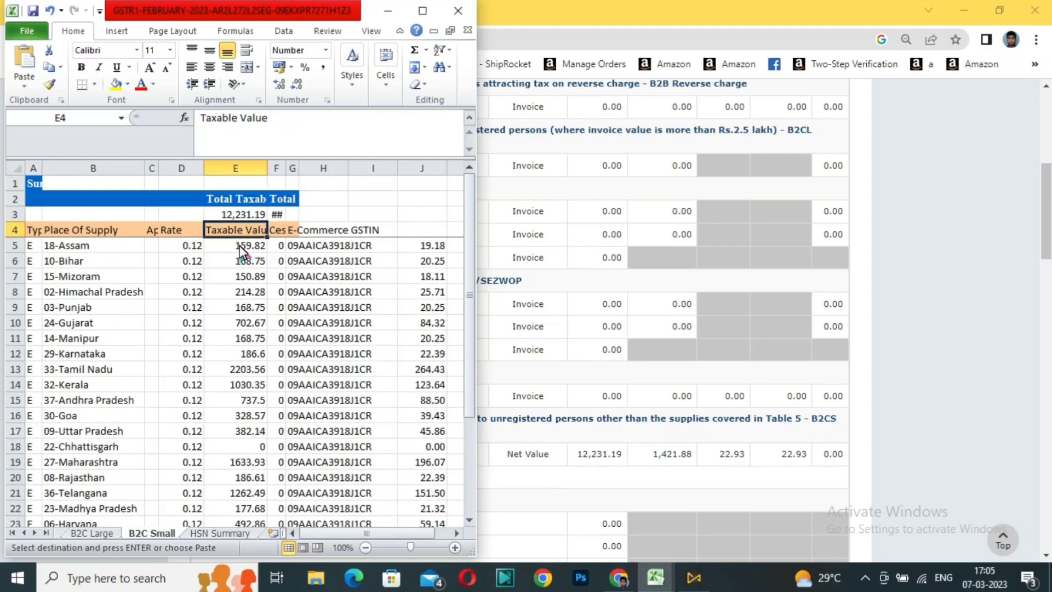
key("shift+Down")
key("shift+Down")
key("shift+Down")
key("shift+Down")
key("shift+Down")
key("shift+Down")
key("shift+Down")
key("shift+Down")
key("shift+Down")
key("shift+Down")
key("shift+Down")
key("shift+Down")
key("shift+Down")
key("shift+Down")
key("shift+Down")
key("shift+Down")
key("shift+Down")
key("shift+Down")
key("shift+Down")
key("shift+Down")
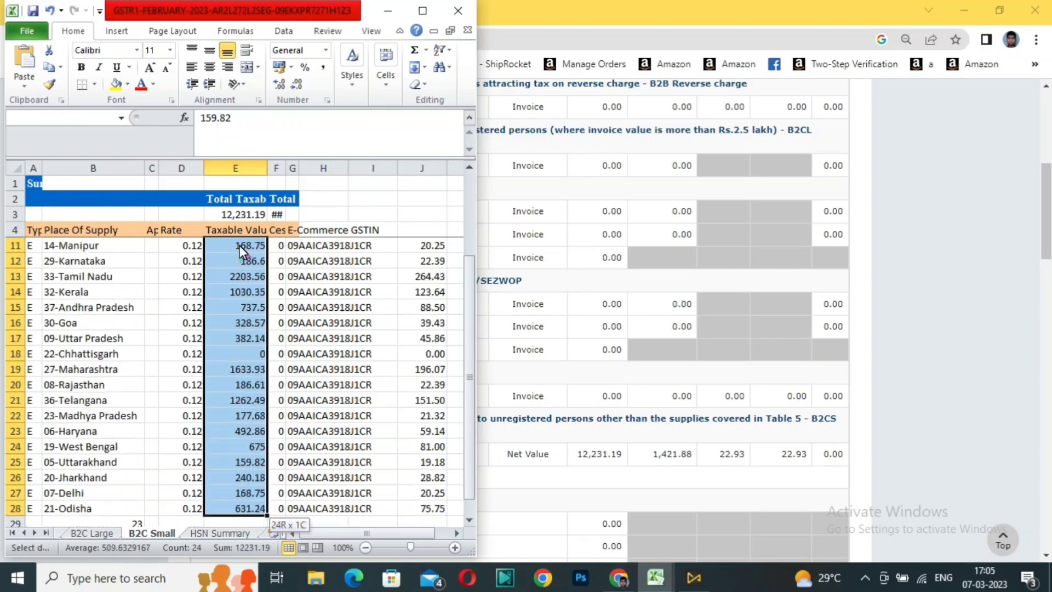
key("shift+Up")
key("shift+Up")
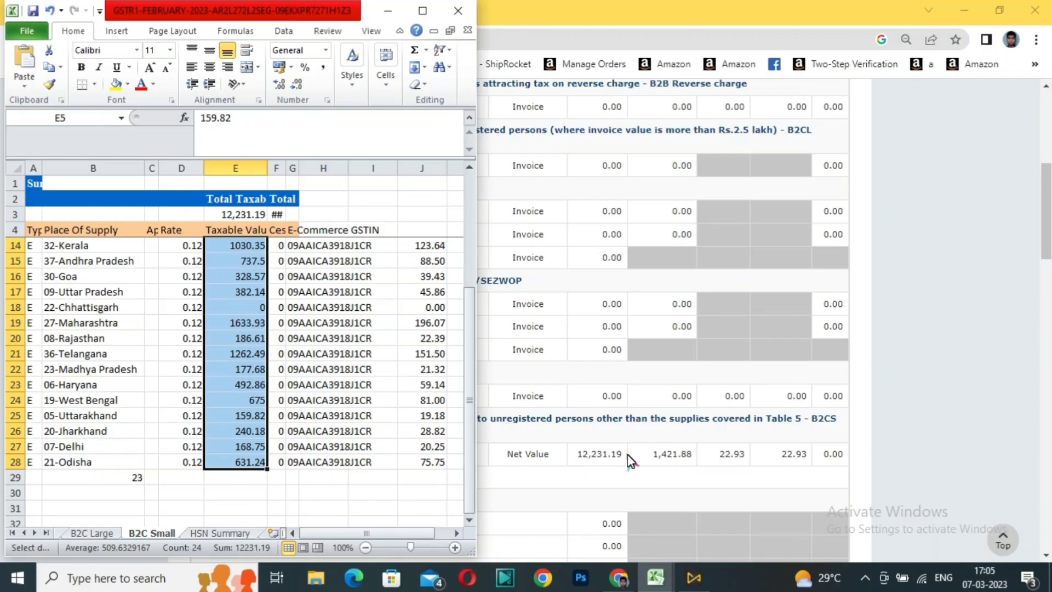
left_click(673, 462)
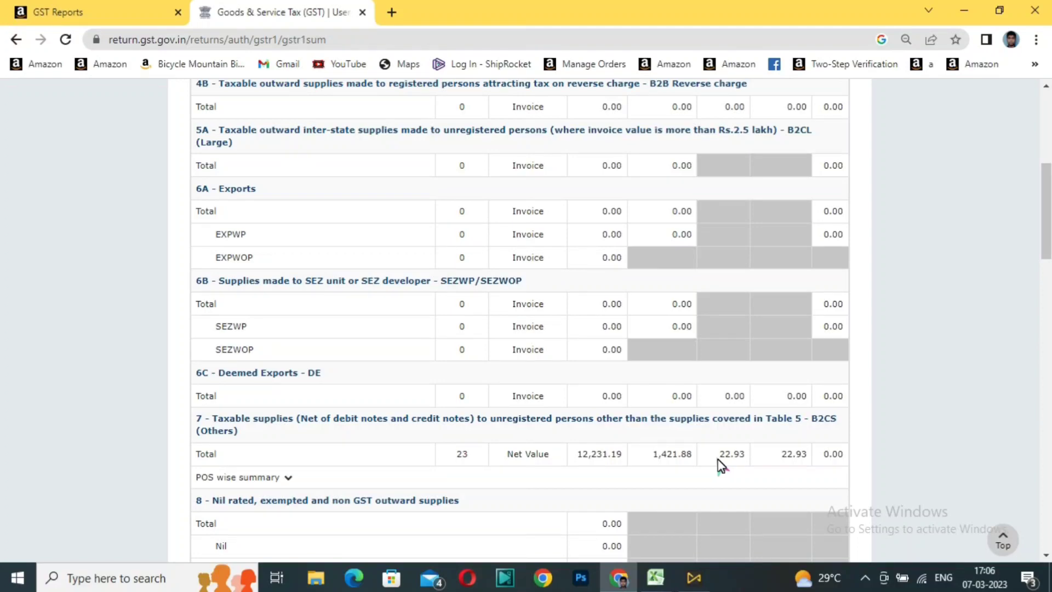
Review the B2CS tax figures on the portal's GSTR-1 summary: 1,421.88 integrated, 22.93 central and state.
scroll(721, 465, "up", 7)
scroll(718, 463, "down", 3)
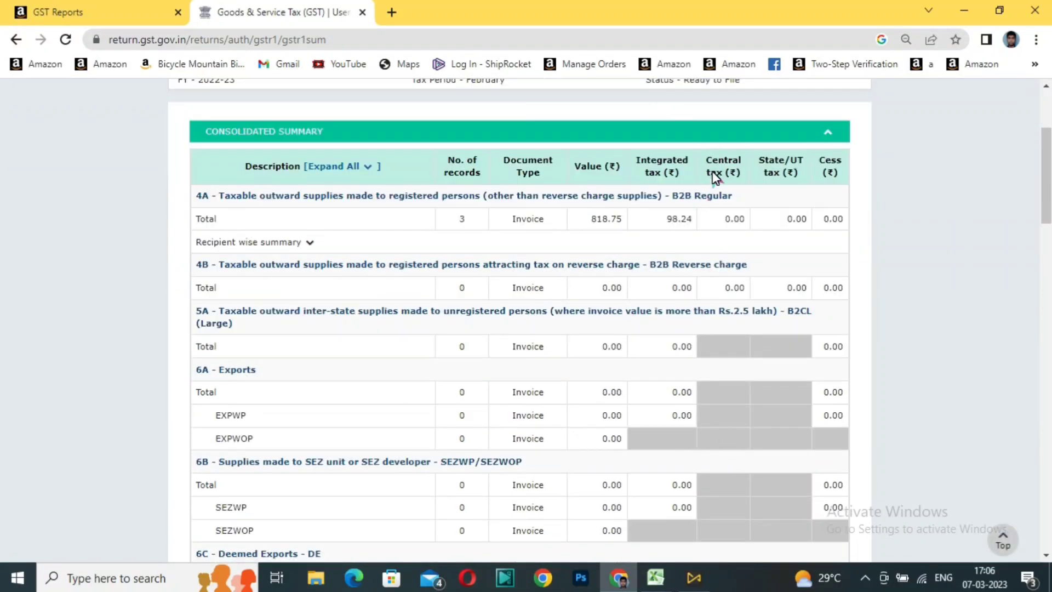
scroll(739, 307, "down", 8)
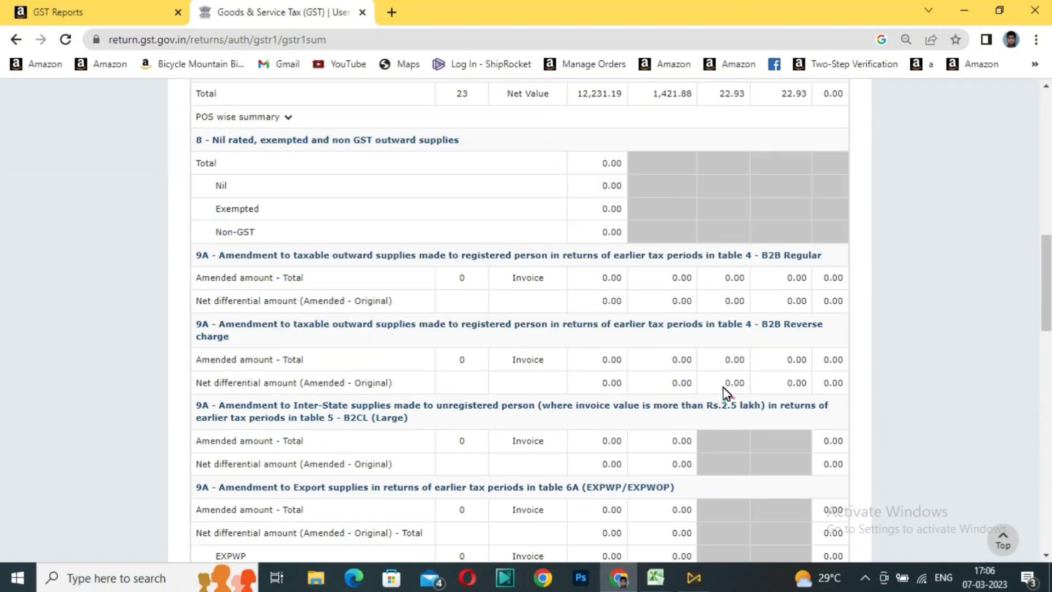
scroll(719, 368, "down", 3)
scroll(716, 383, "up", 11)
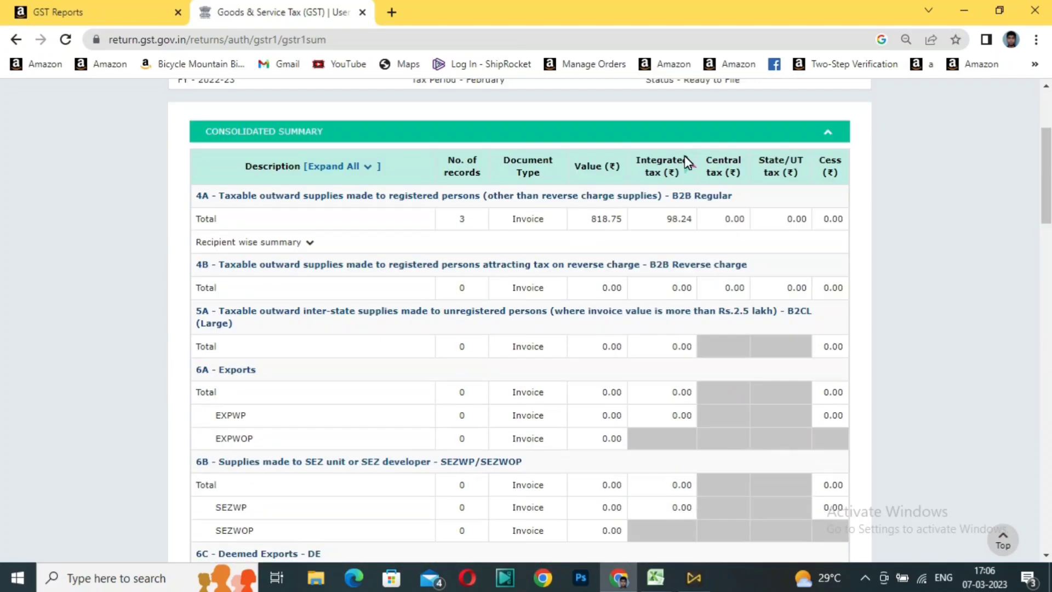
scroll(669, 356, "down", 5)
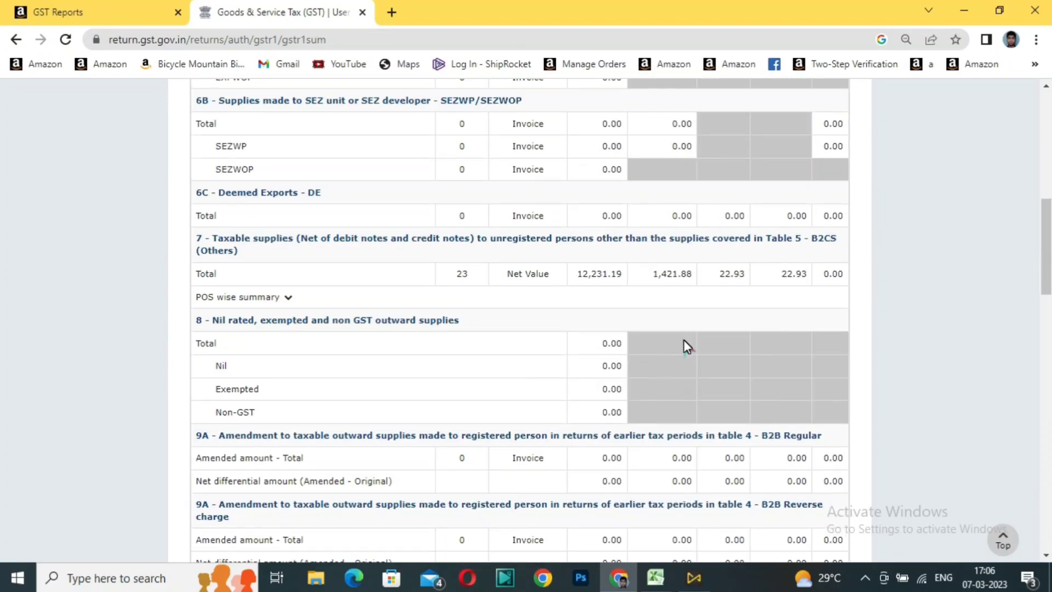
left_click(702, 278)
Total the Excel tax amounts in J5:J28, then bring up the portal's 13,049.94 total liability.
mouse_move(656, 577)
left_click(833, 504)
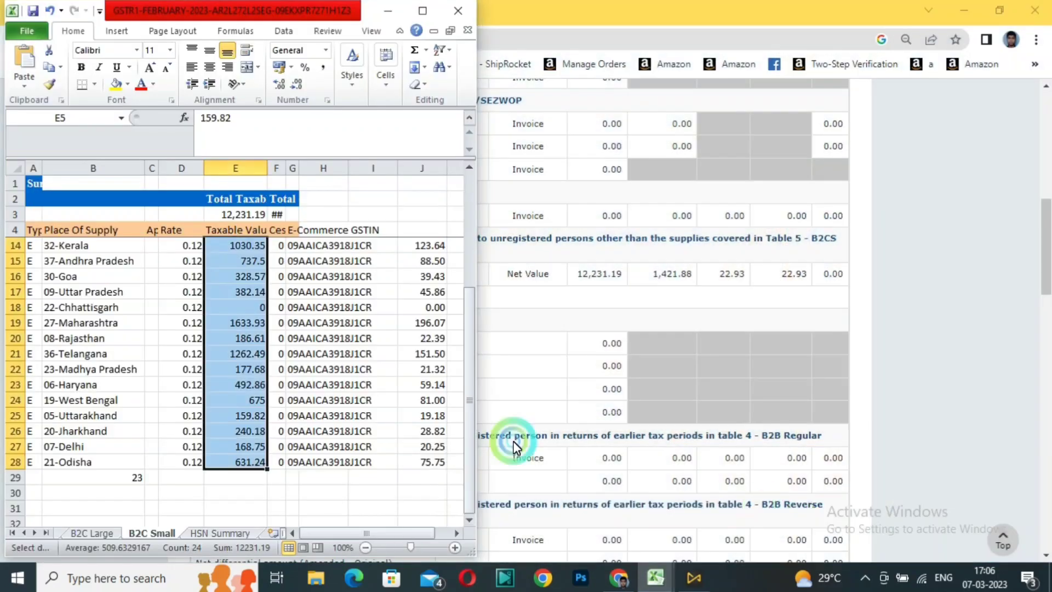
scroll(436, 308, "up", 3)
left_click(435, 245)
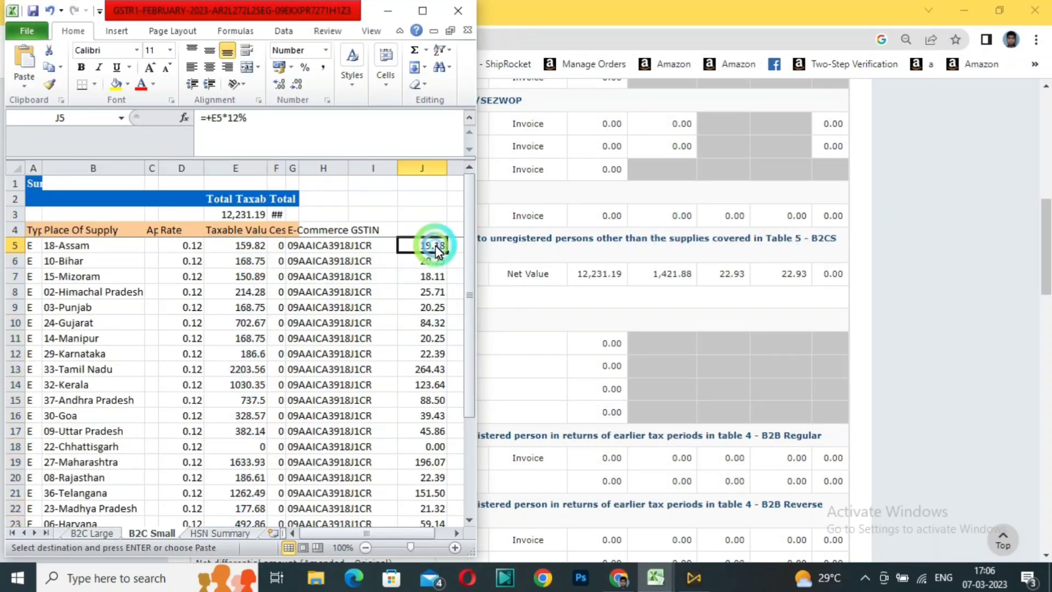
key("ctrl+shift+Down")
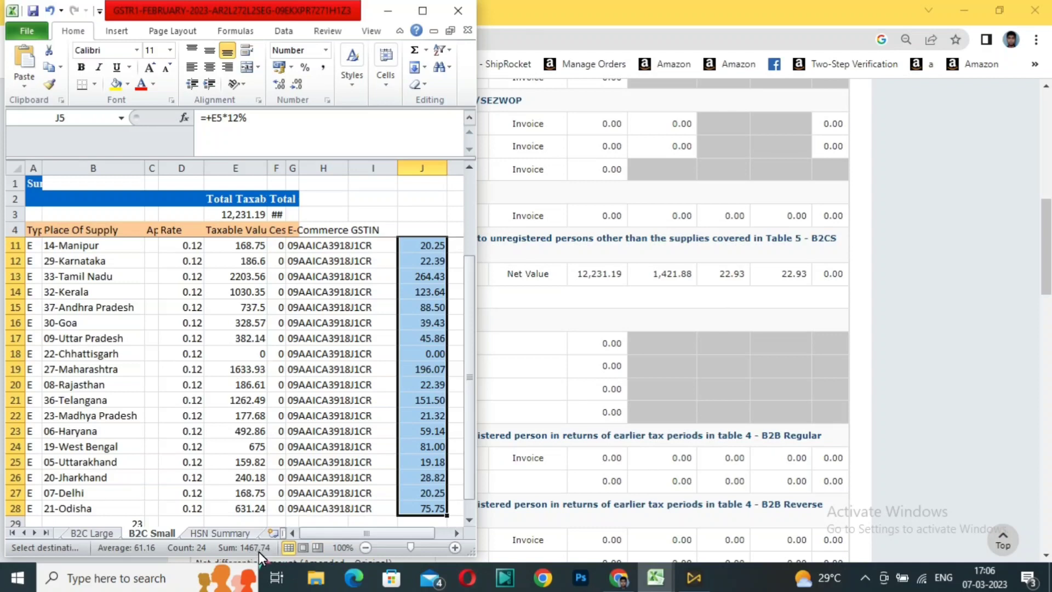
left_click(827, 321)
scroll(713, 296, "down", 15)
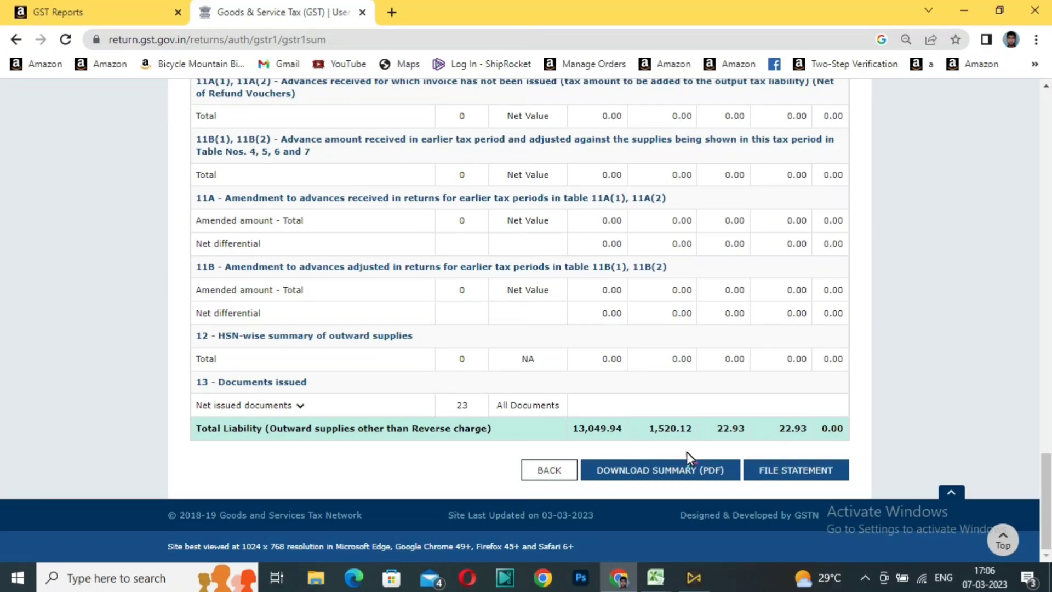
Proceed to file the February GSTR-1, tick the declaration and pick the authorised signatory.
left_click(794, 478)
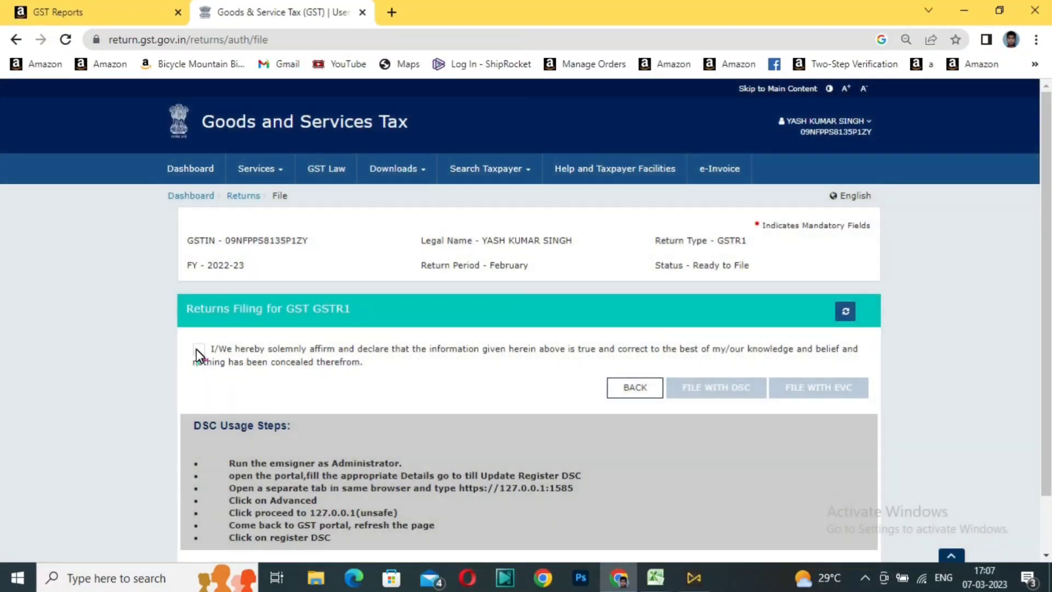
left_click(197, 349)
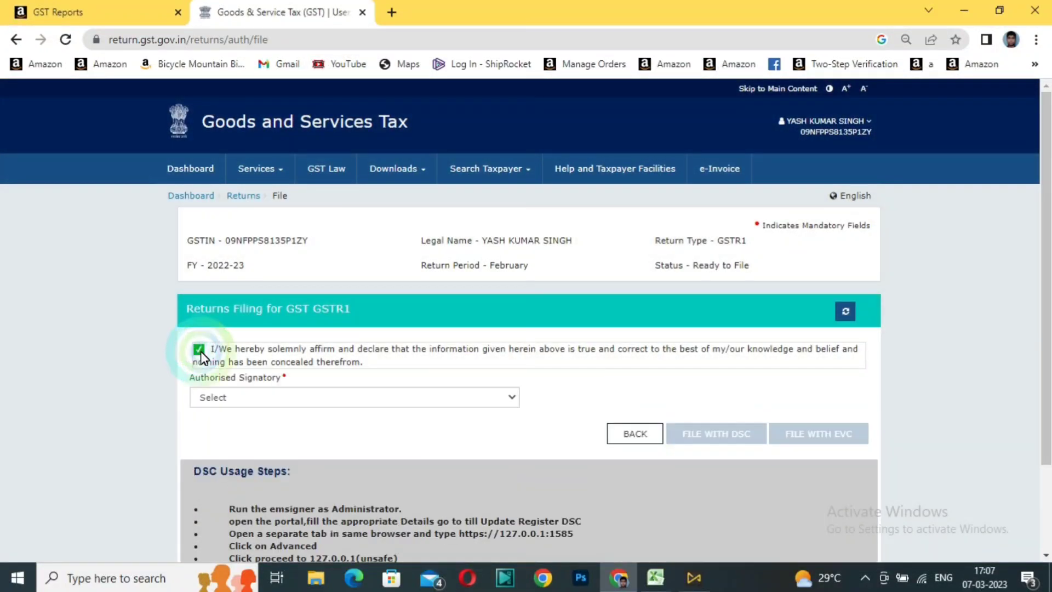
left_click(292, 395)
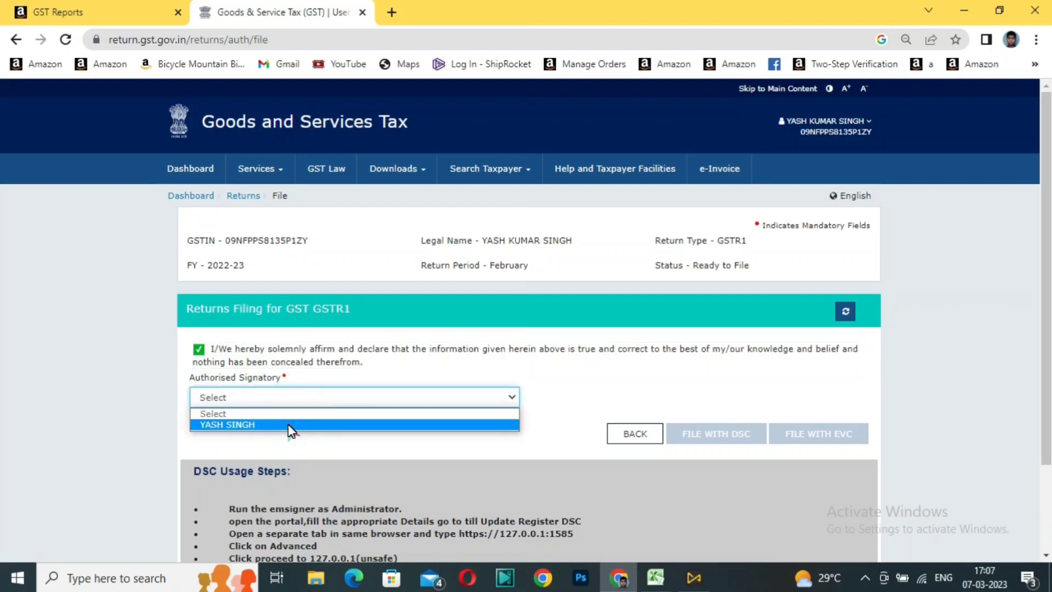
left_click(287, 423)
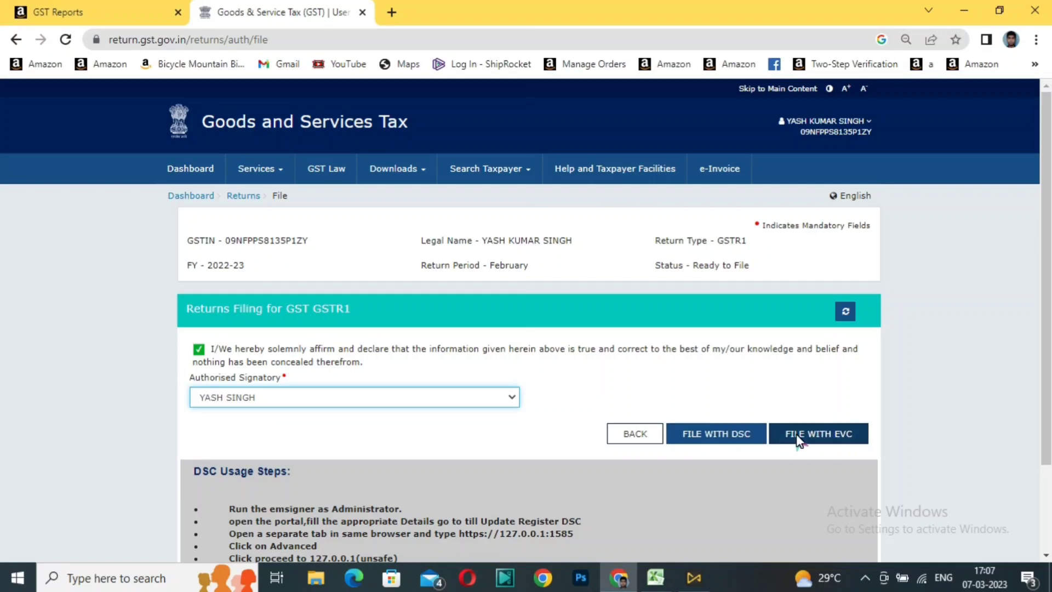
left_click(838, 434)
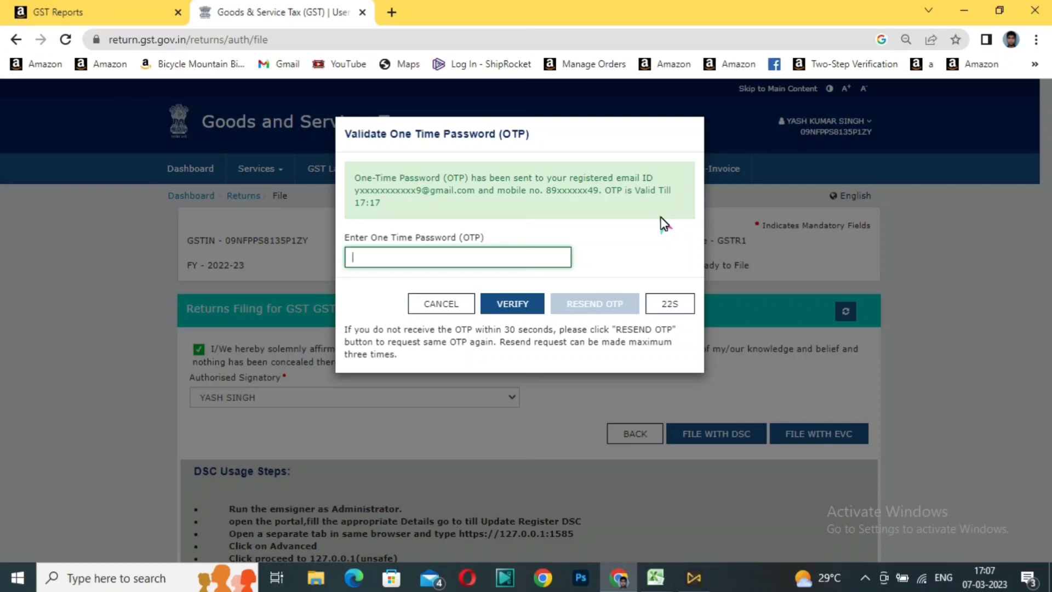
left_click(501, 260)
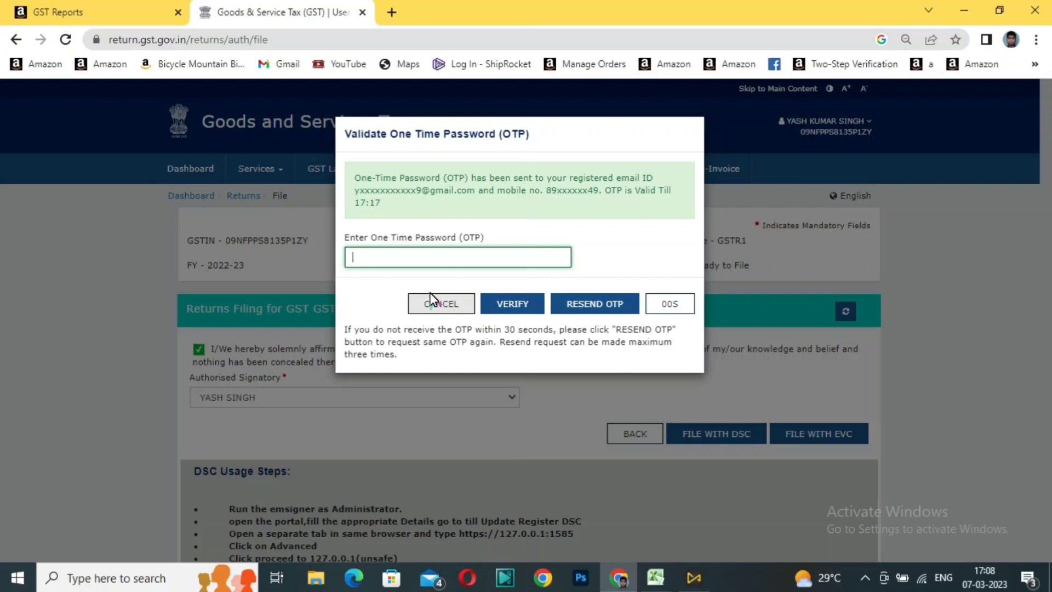
left_click(439, 312)
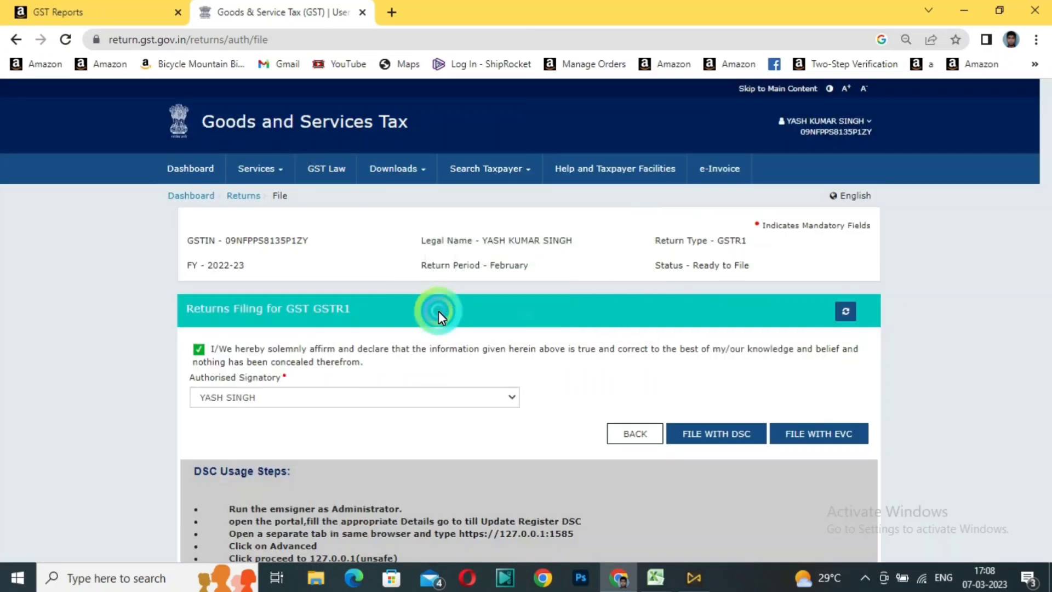